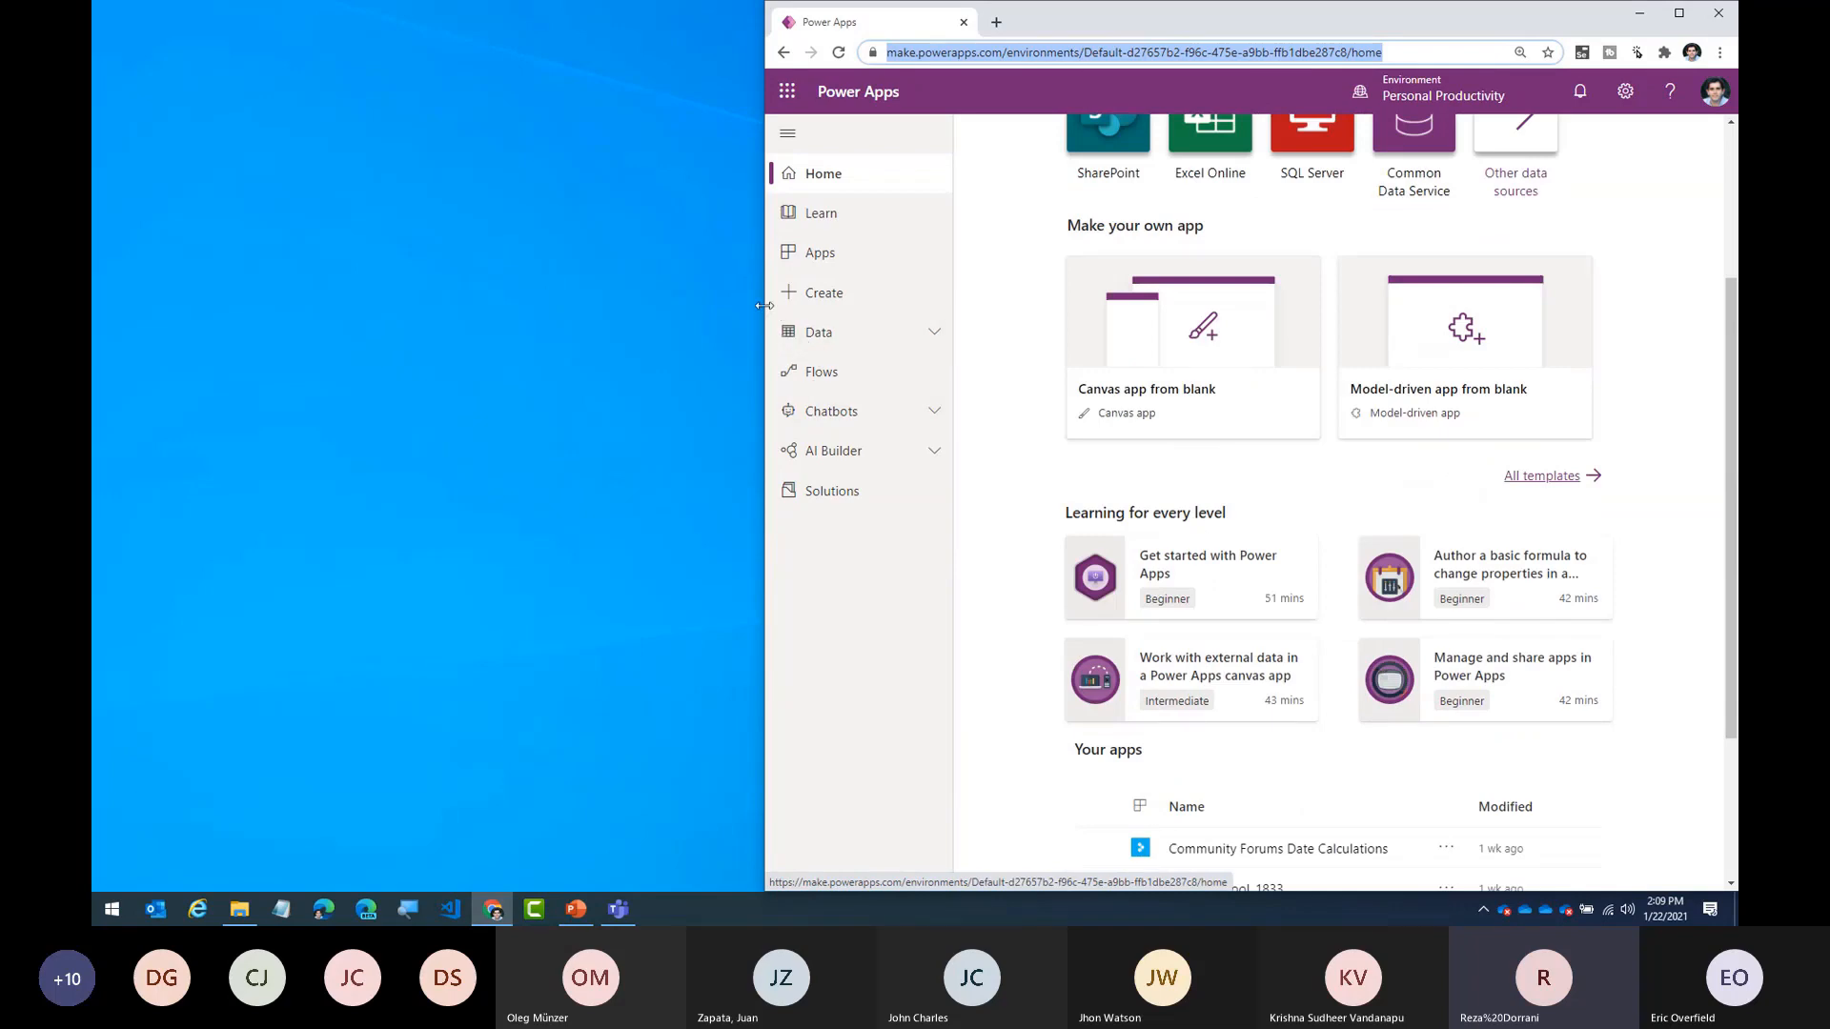
- Narrow the browser window to check how the home page reflows, and restore the window to full width
{"action": "left_click_drag", "start_coordinate": [765, 302], "coordinate": [998, 302]}
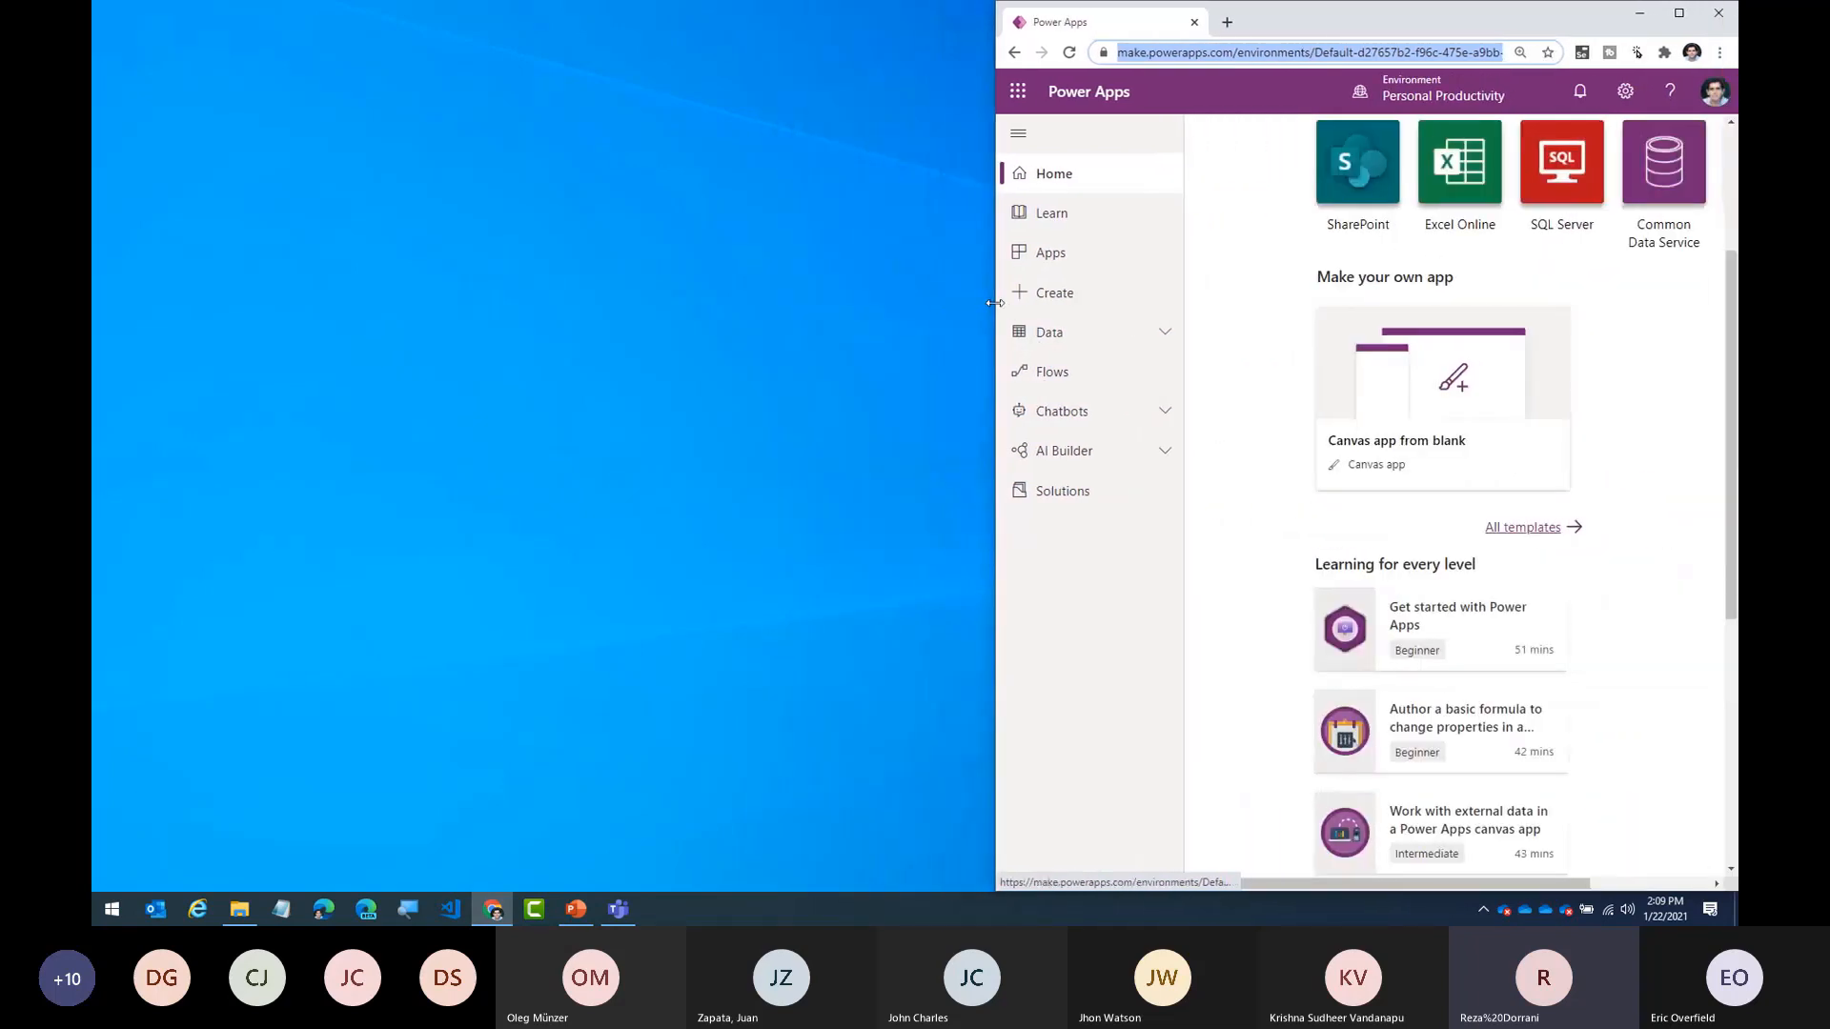
{"action": "scroll", "coordinate": [1467, 431], "scroll_direction": "down", "scroll_amount": 2}
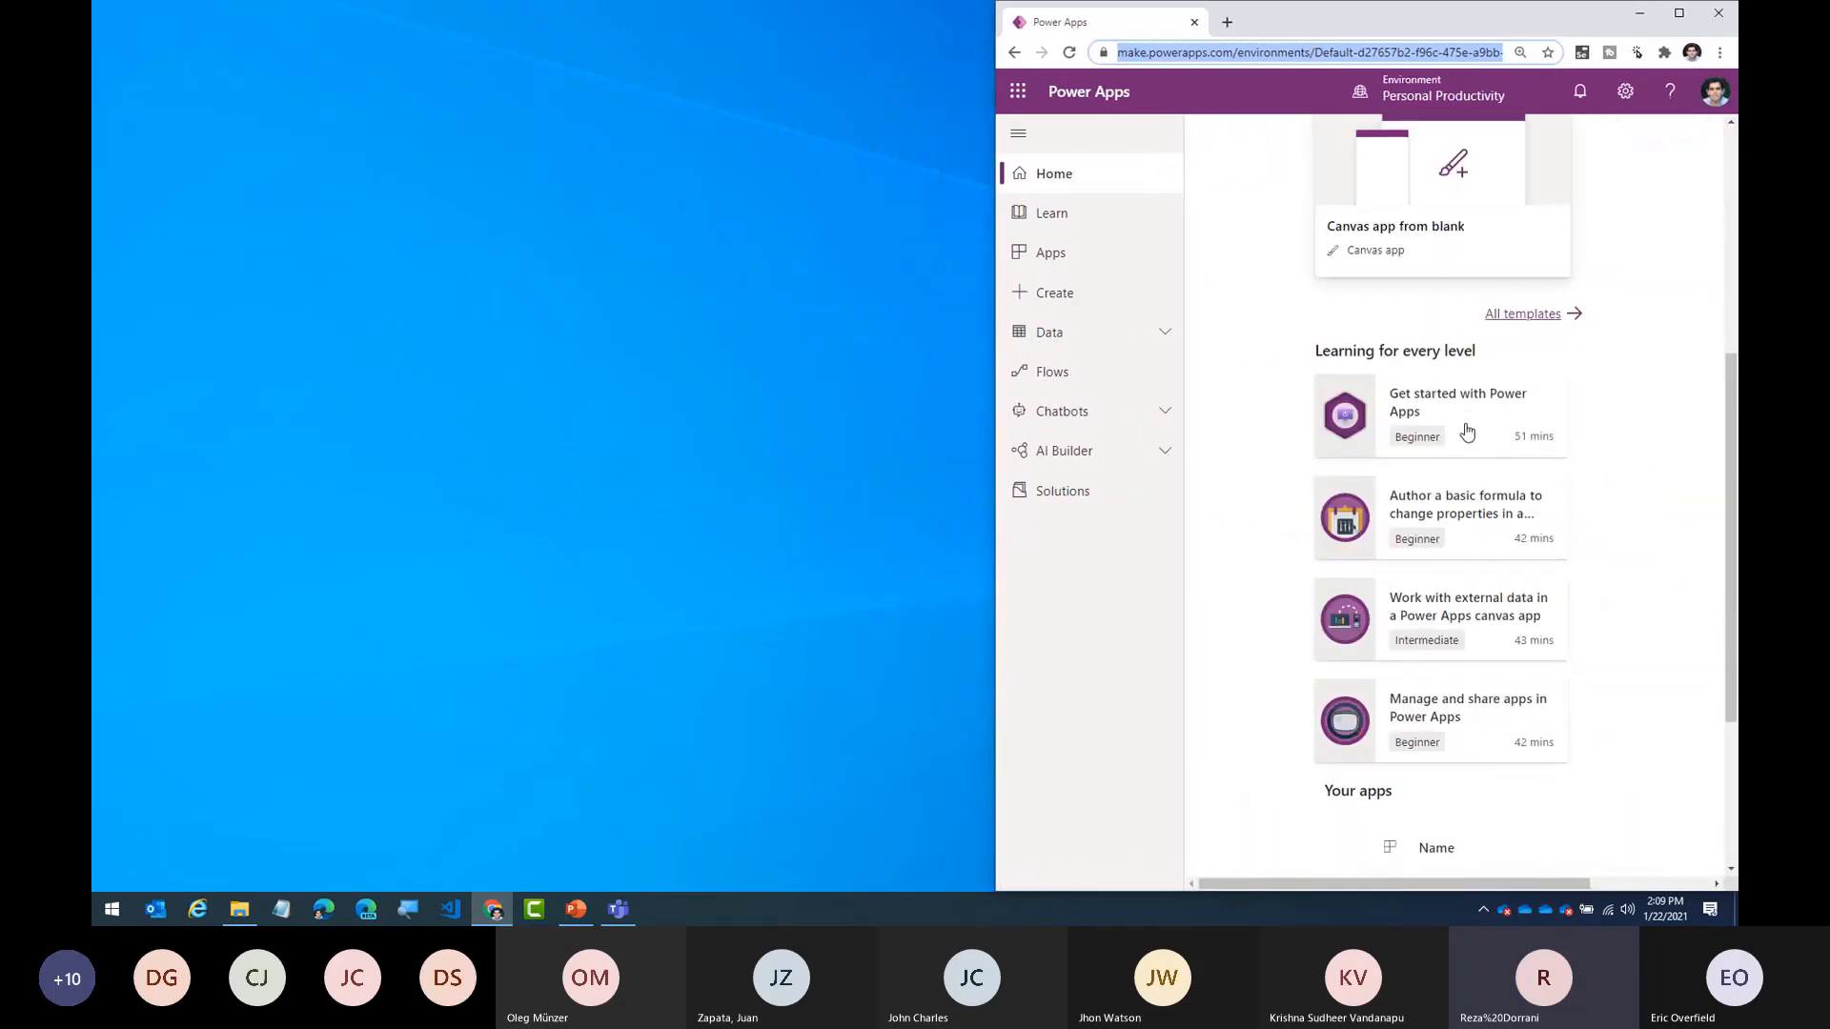
{"action": "scroll", "coordinate": [1466, 431], "scroll_direction": "up", "scroll_amount": 4}
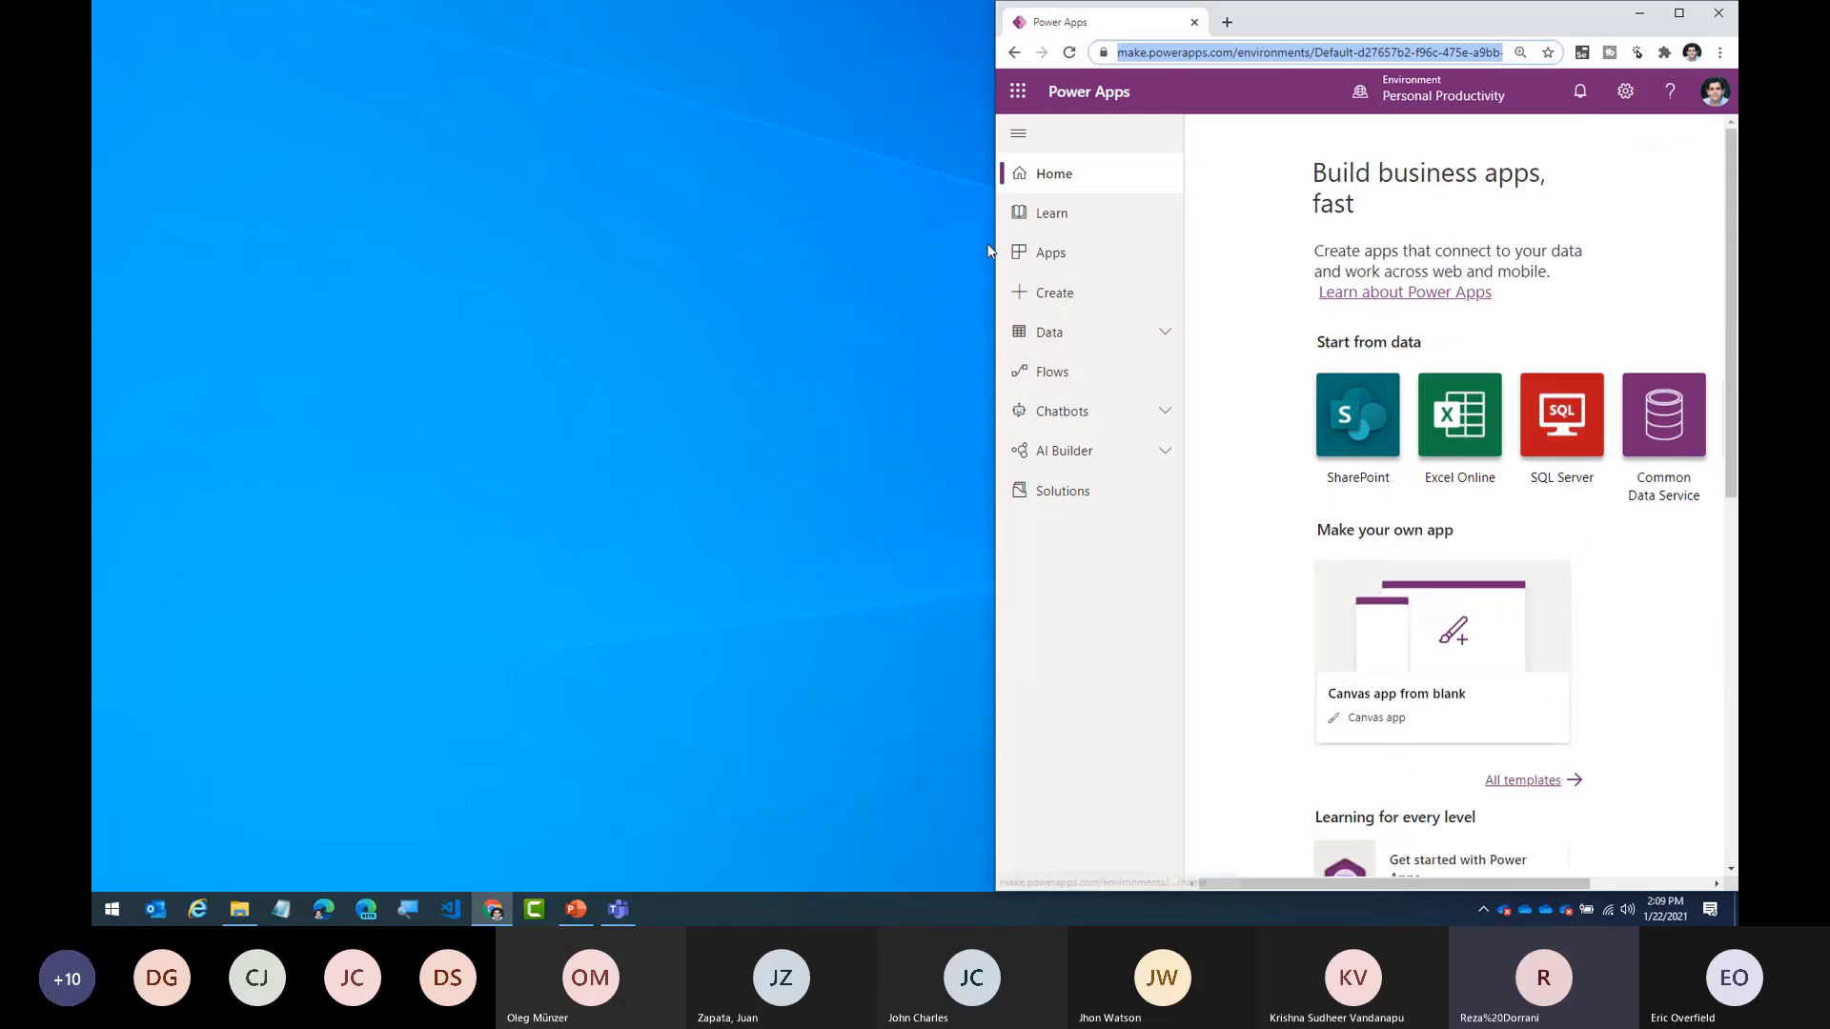
{"action": "left_click_drag", "start_coordinate": [996, 194], "coordinate": [93, 194]}
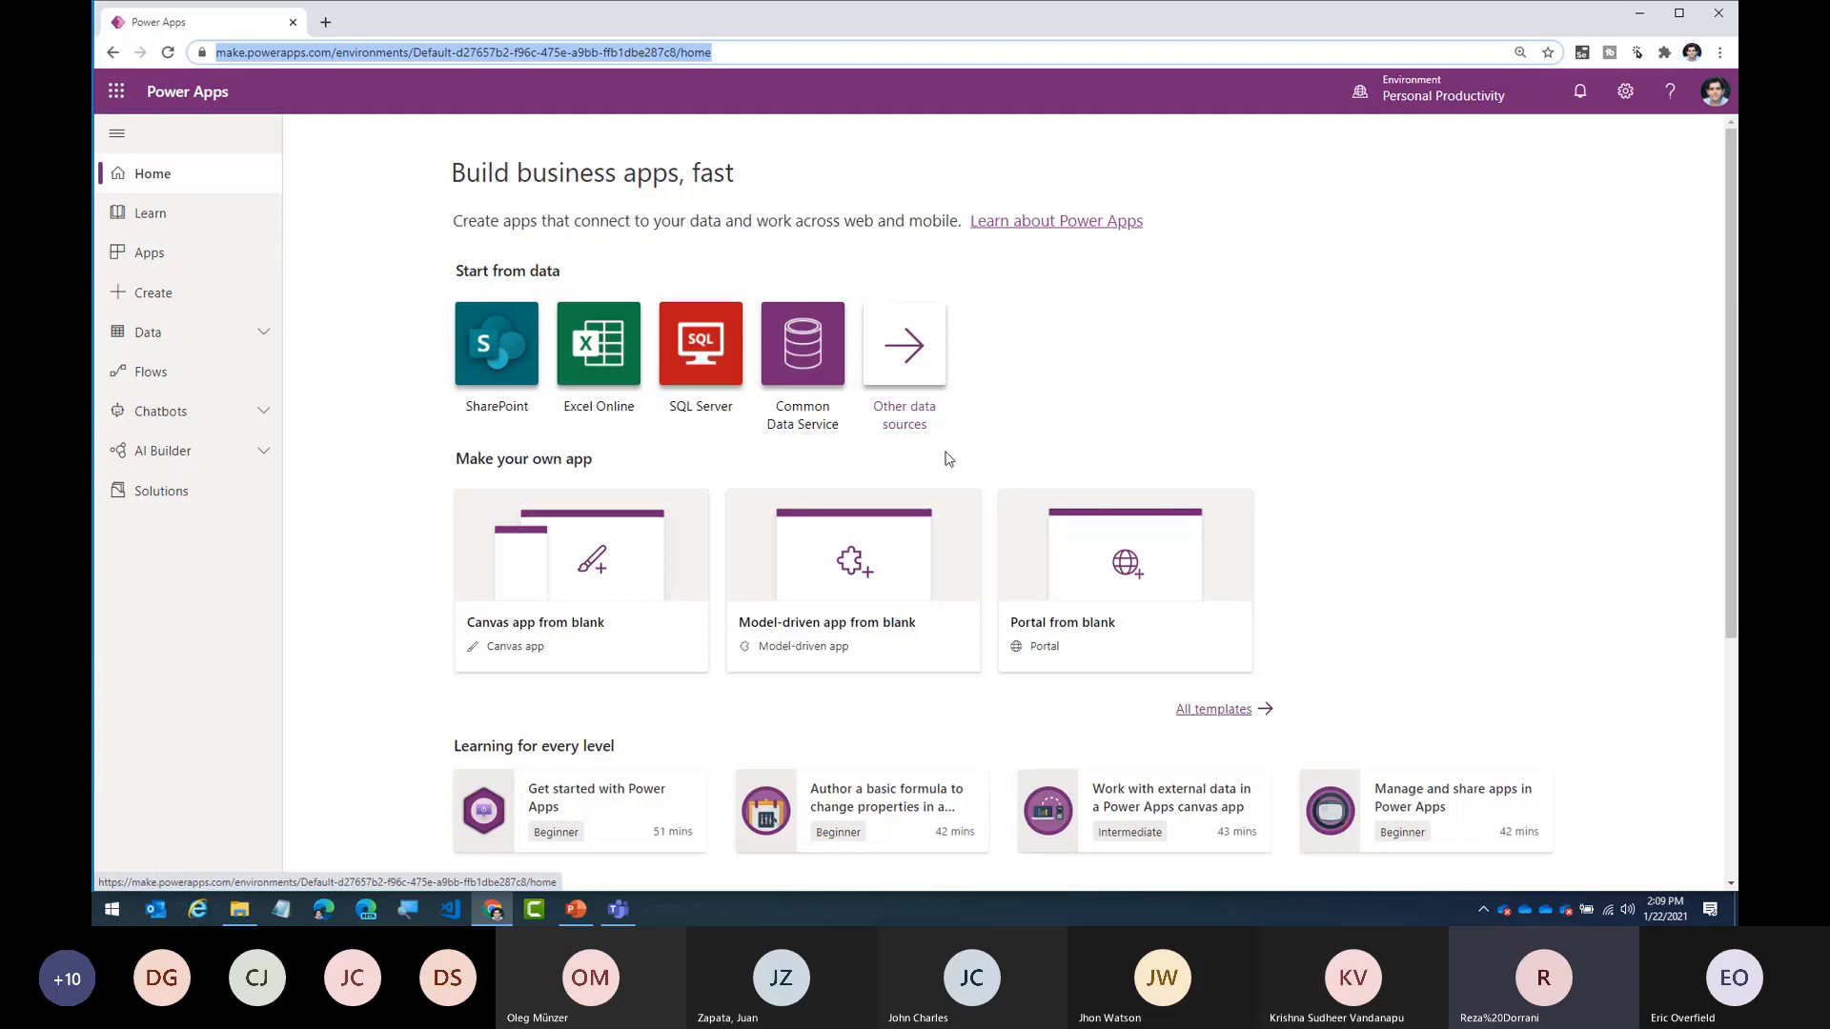
- Create a blank canvas app named "M365 App" in Tablet format
{"action": "left_click", "coordinate": [659, 620]}
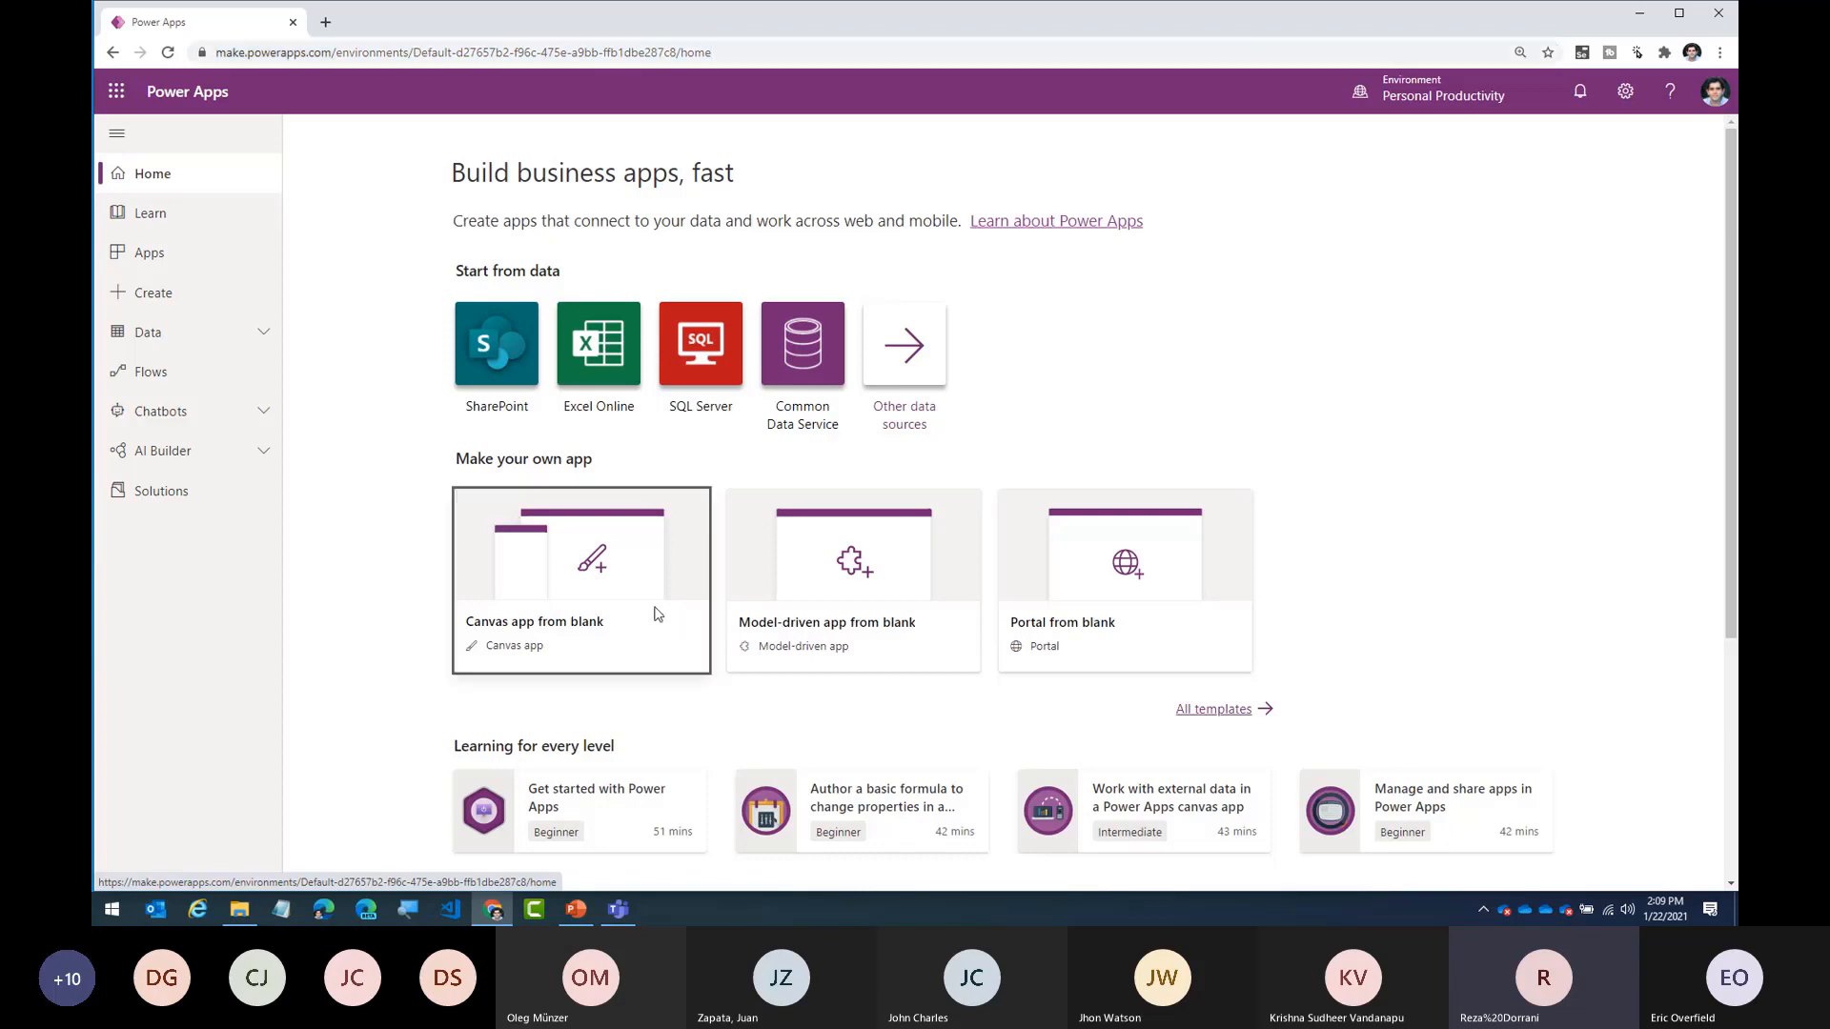
{"action": "left_click", "coordinate": [1018, 321]}
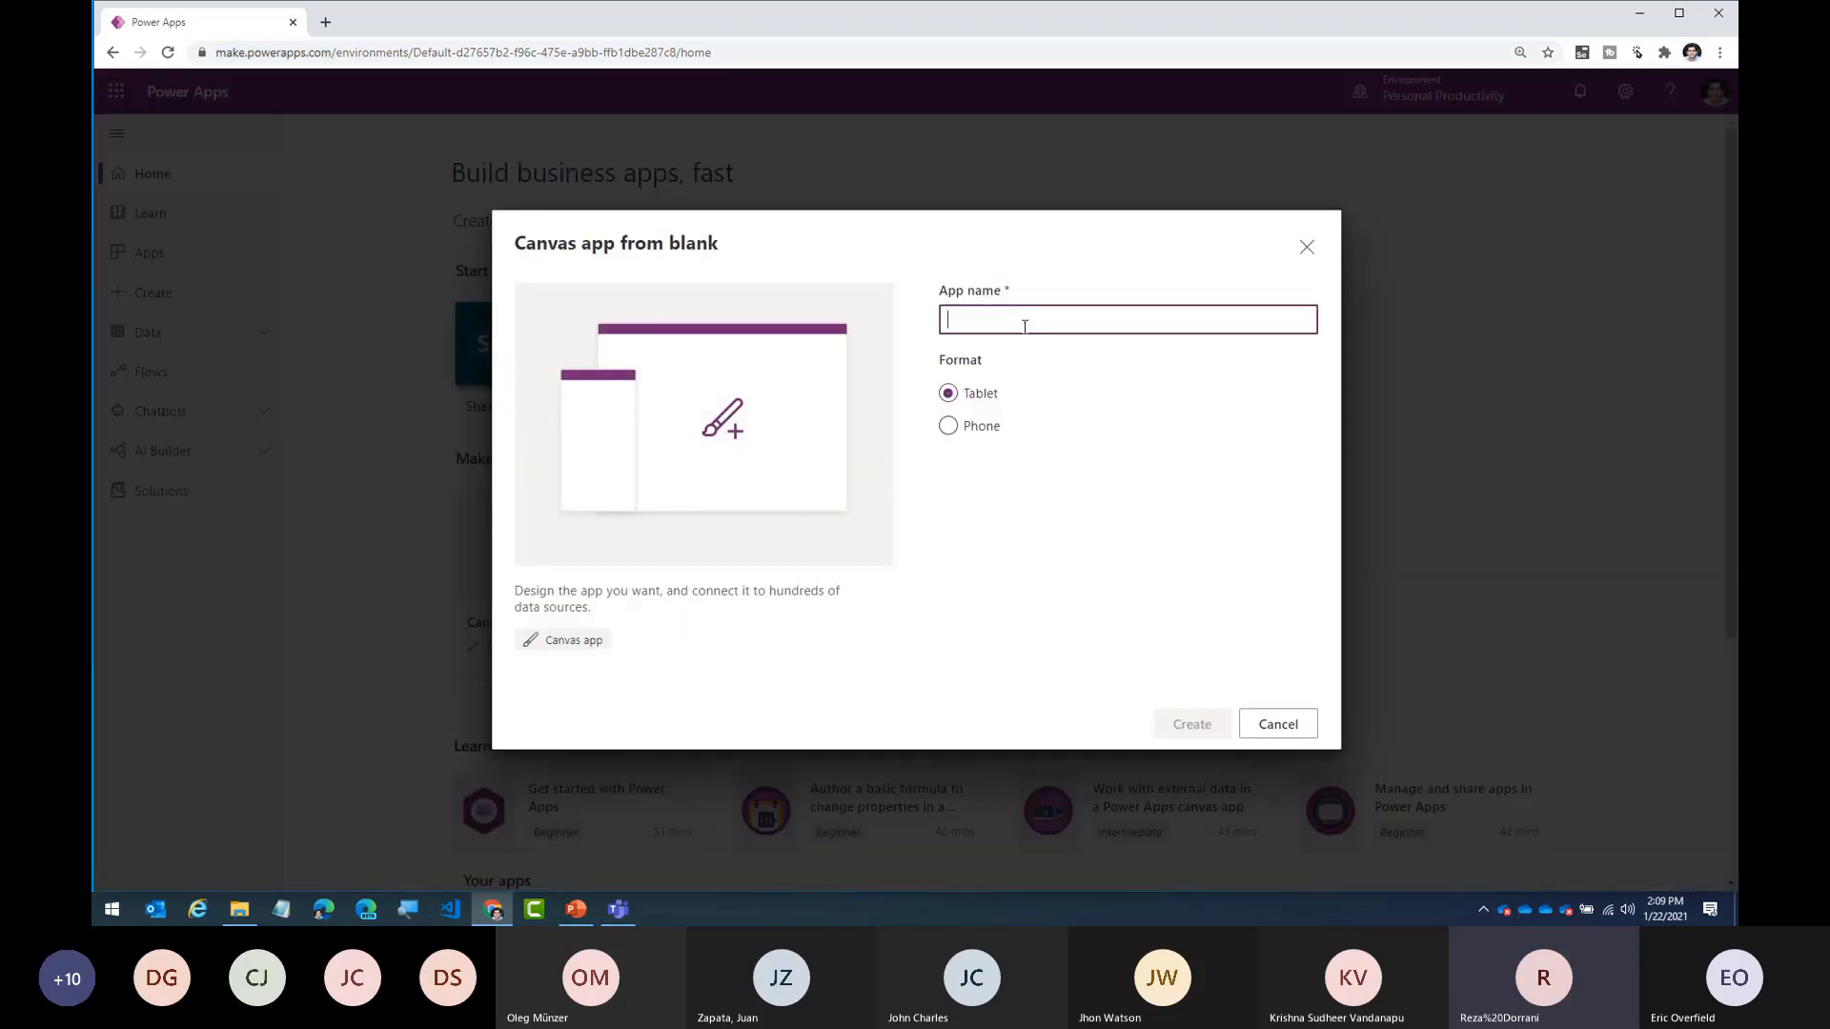
{"action": "type", "text": "M365 App"}
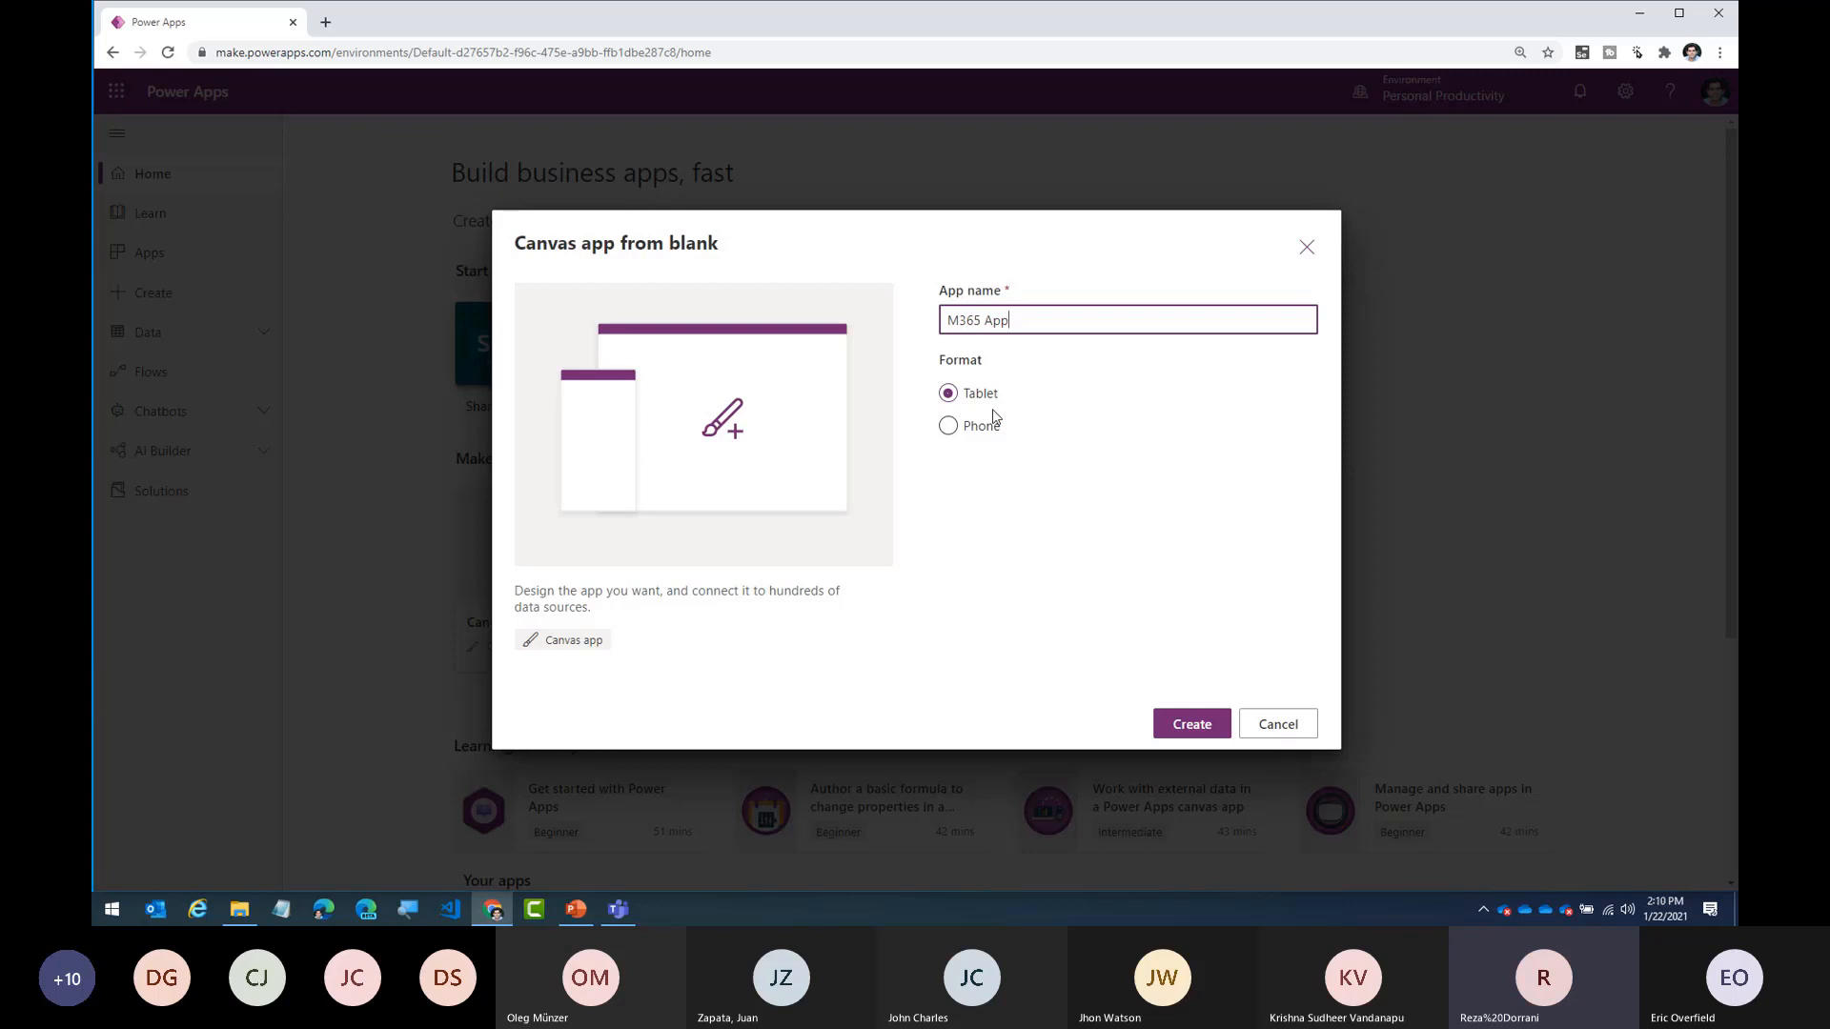
{"action": "left_click", "coordinate": [1203, 722]}
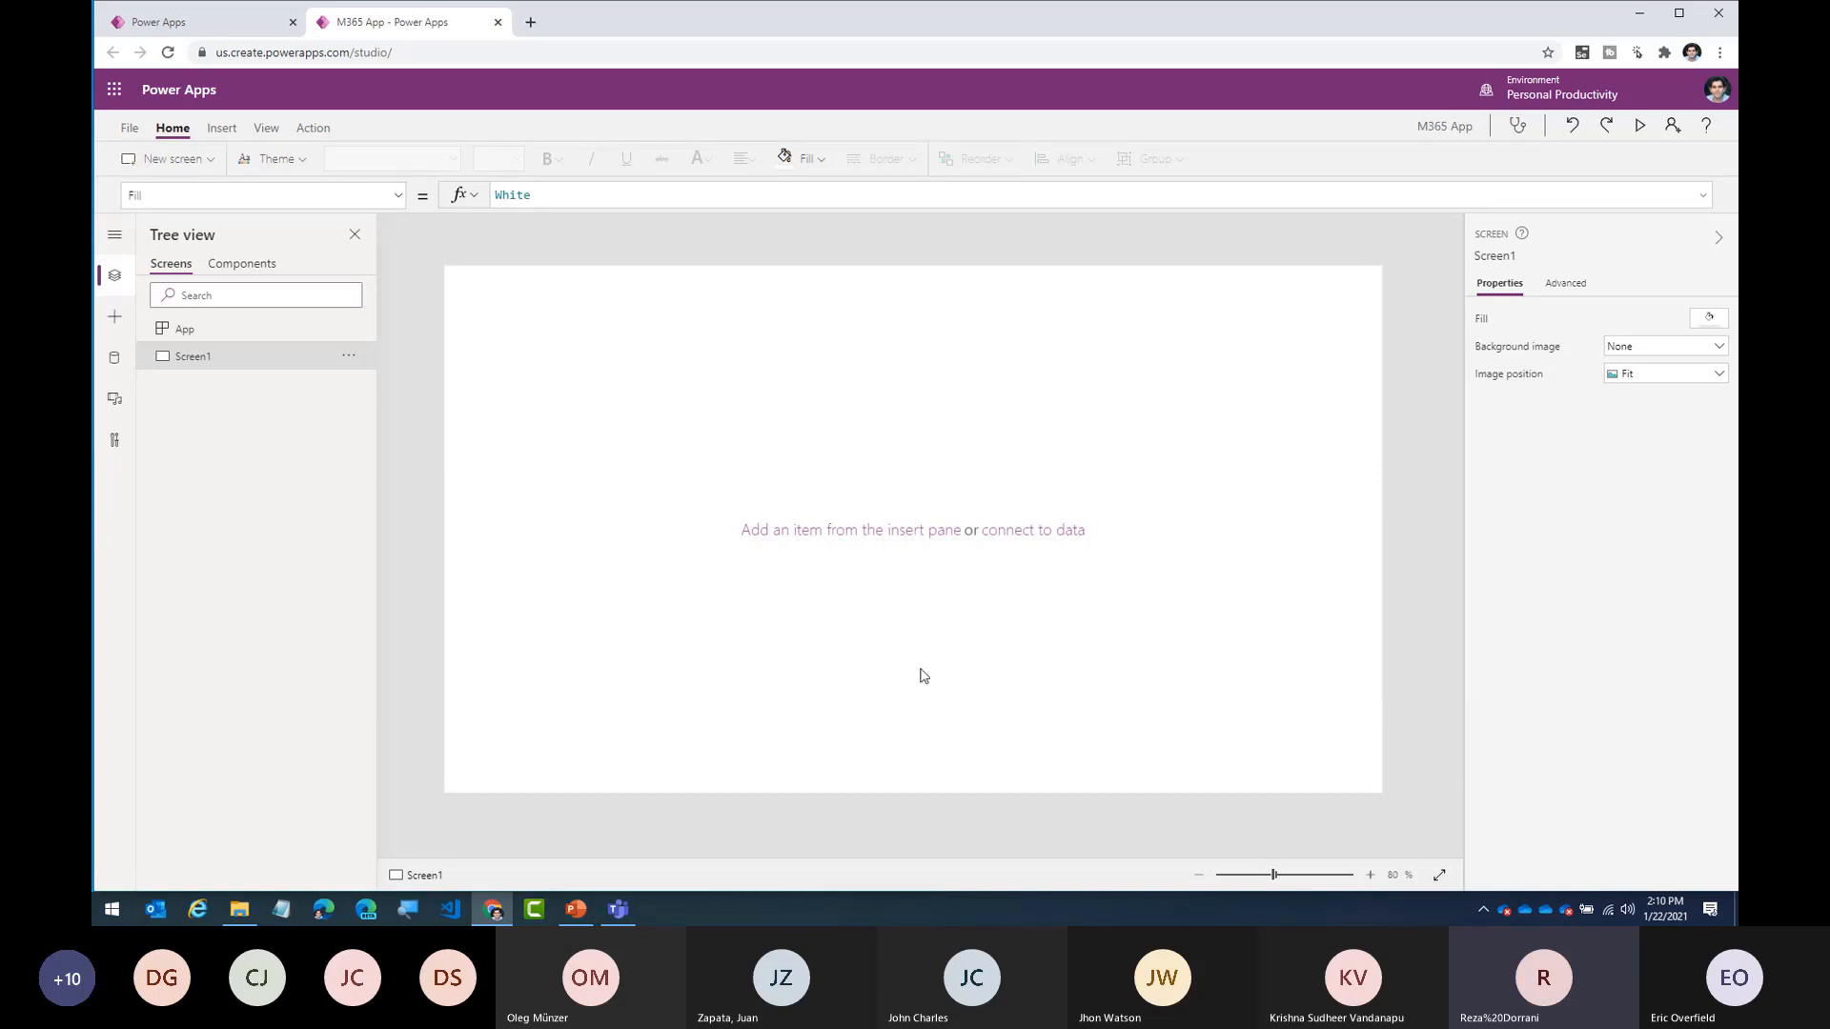
- Add a label across the full width of the screen's upper edge, about 1366 by 82, with the text "Responsive App"
{"action": "left_click", "coordinate": [221, 128]}
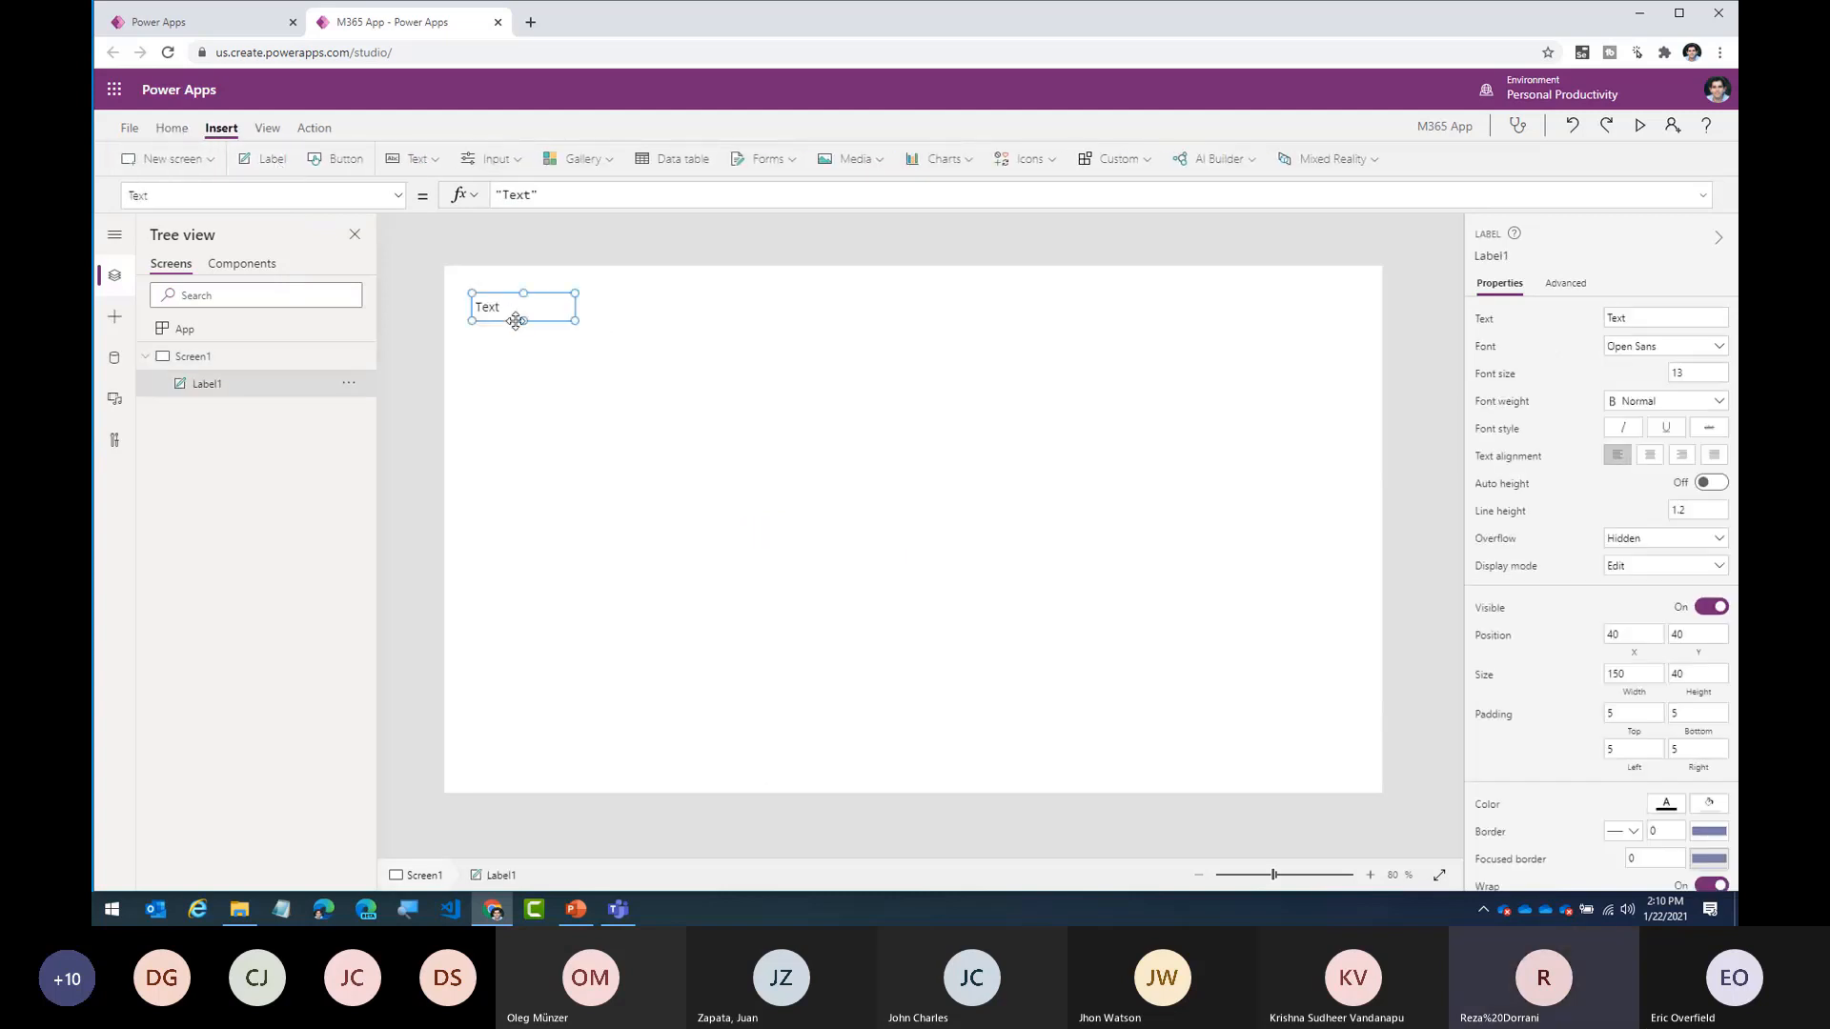
{"action": "left_click_drag", "start_coordinate": [514, 321], "coordinate": [466, 266]}
{"action": "left_click_drag", "start_coordinate": [1103, 318], "coordinate": [1387, 324]}
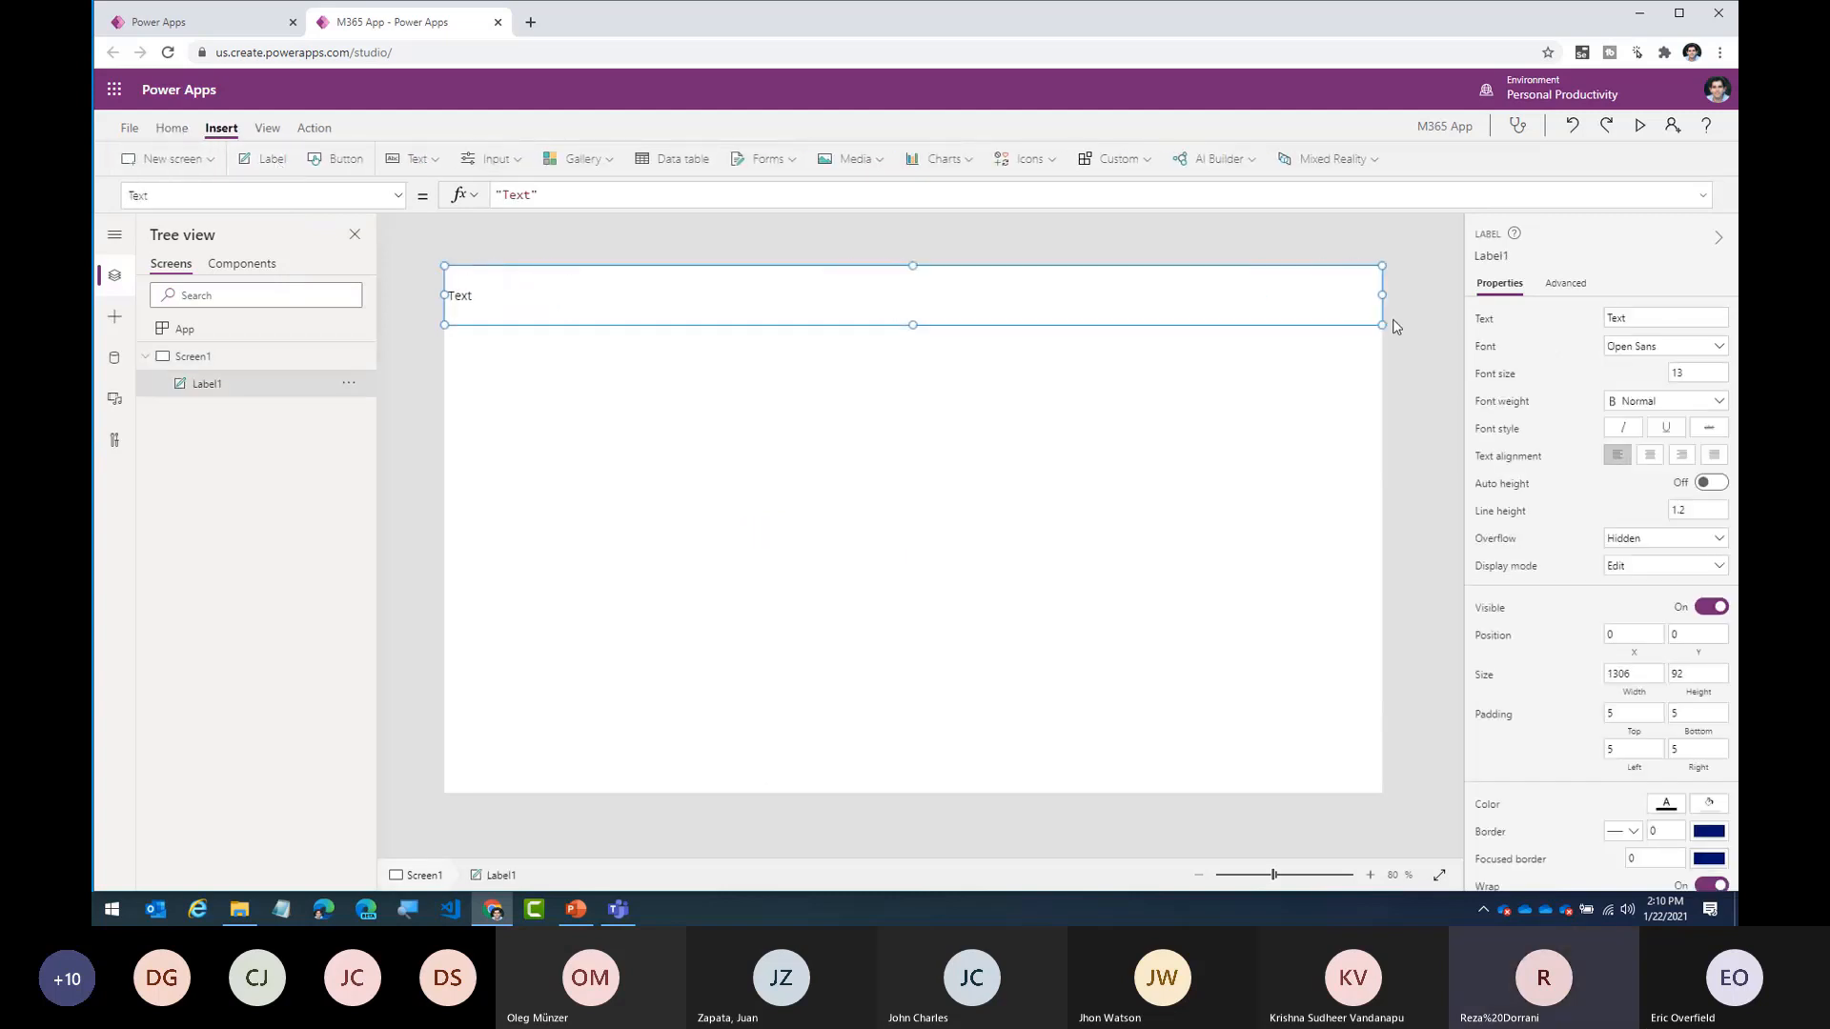
{"action": "double_click", "coordinate": [529, 194]}
{"action": "type", "text": "Responsive "}
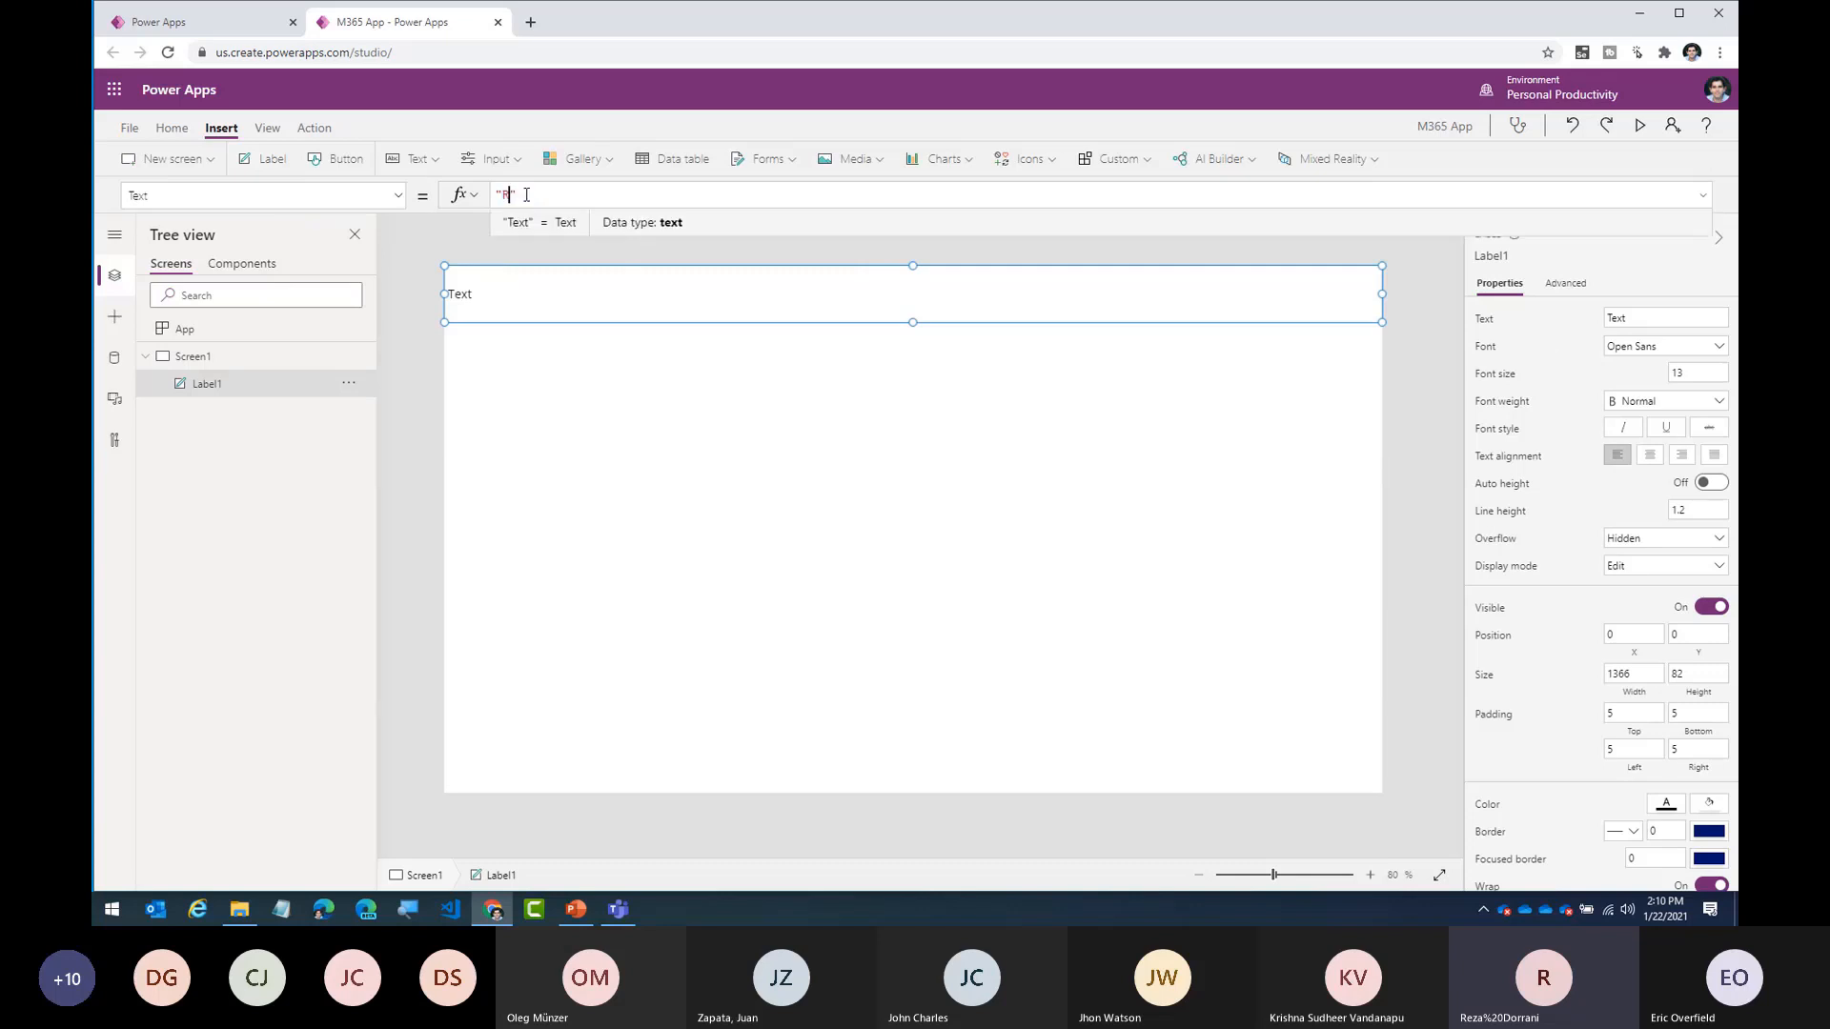
{"action": "type", "text": "App"}
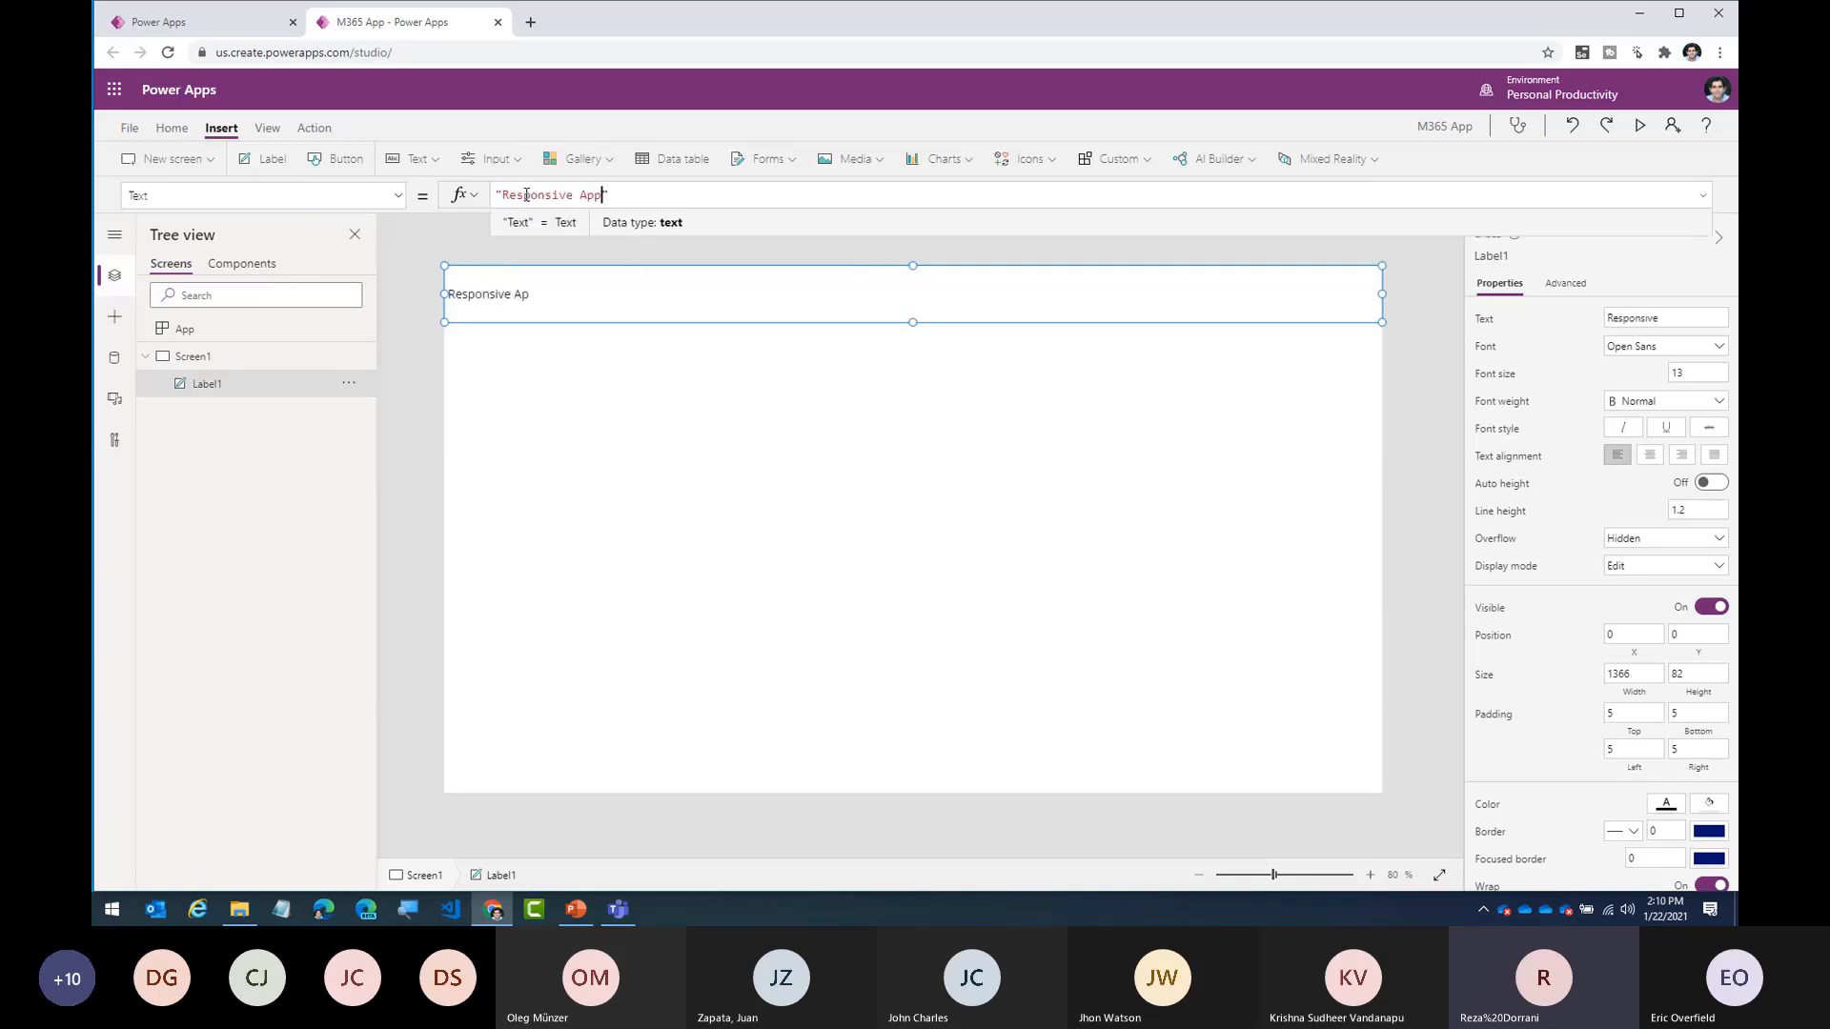
- Give the header label a dark blue fill and white text
{"action": "left_click", "coordinate": [172, 127]}
{"action": "left_click", "coordinate": [798, 158]}
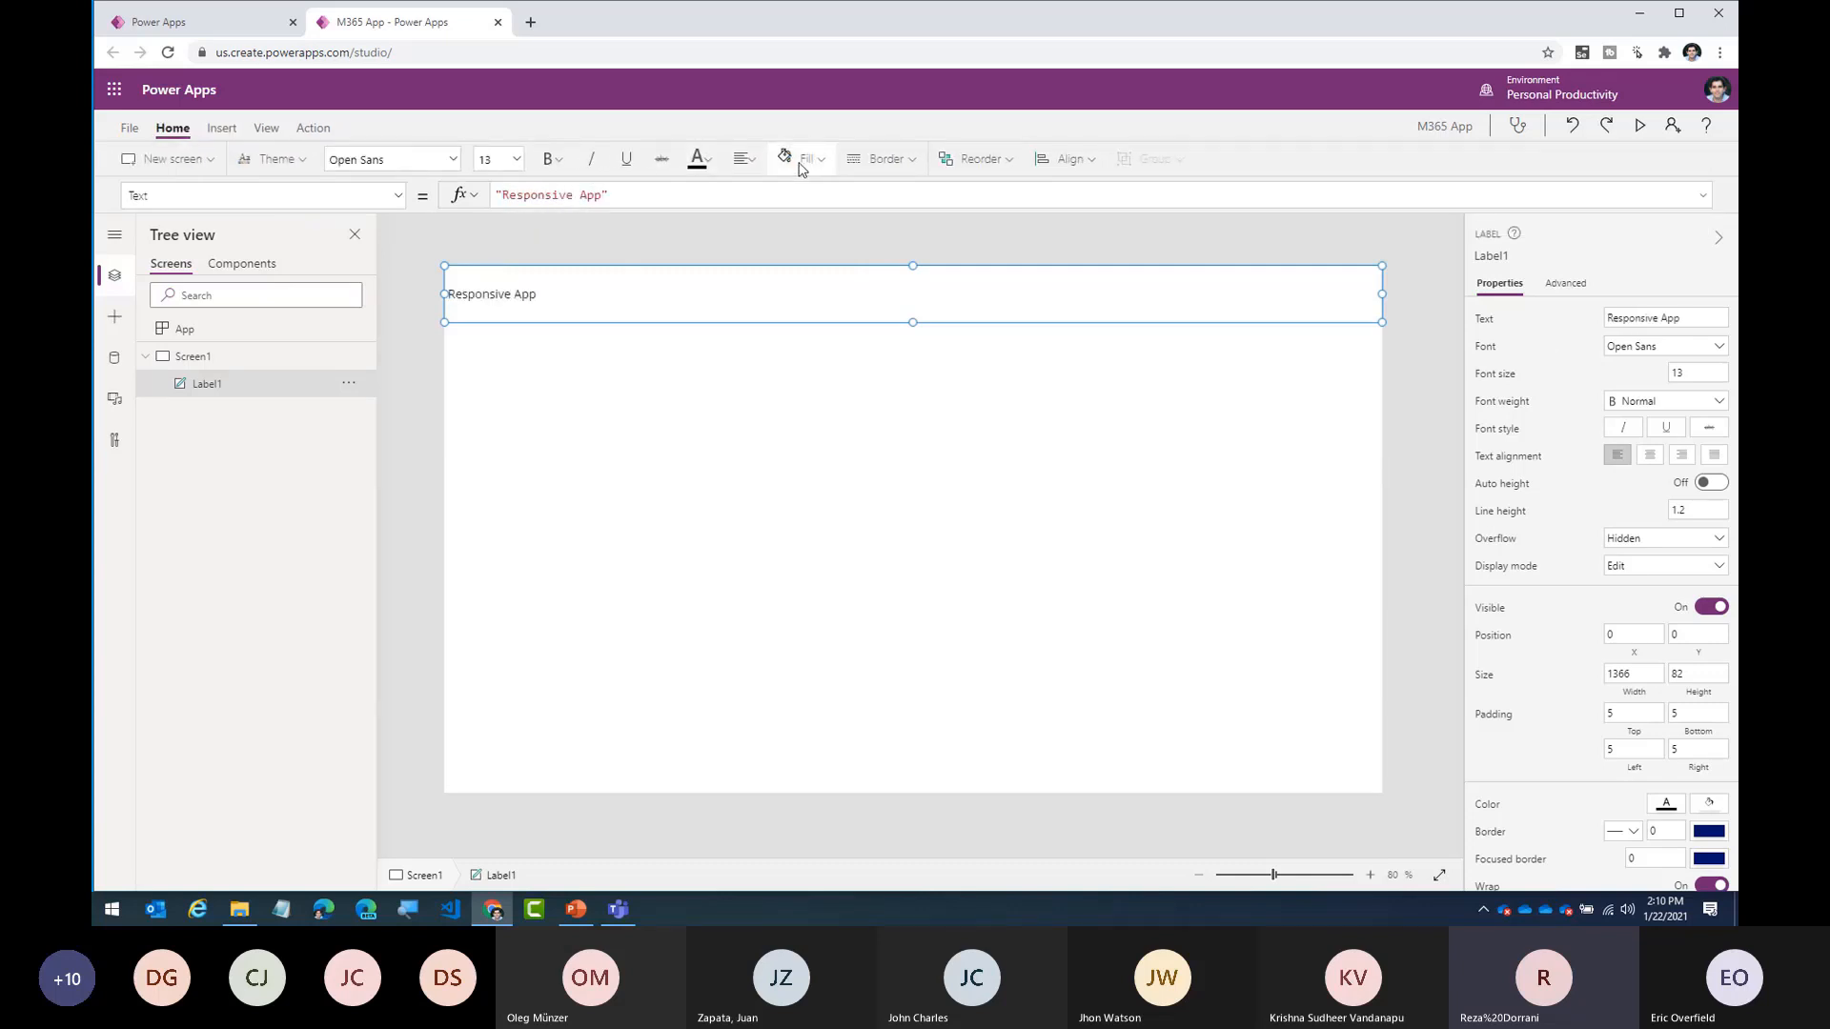
{"action": "left_click", "coordinate": [841, 249]}
{"action": "left_click", "coordinate": [707, 159]}
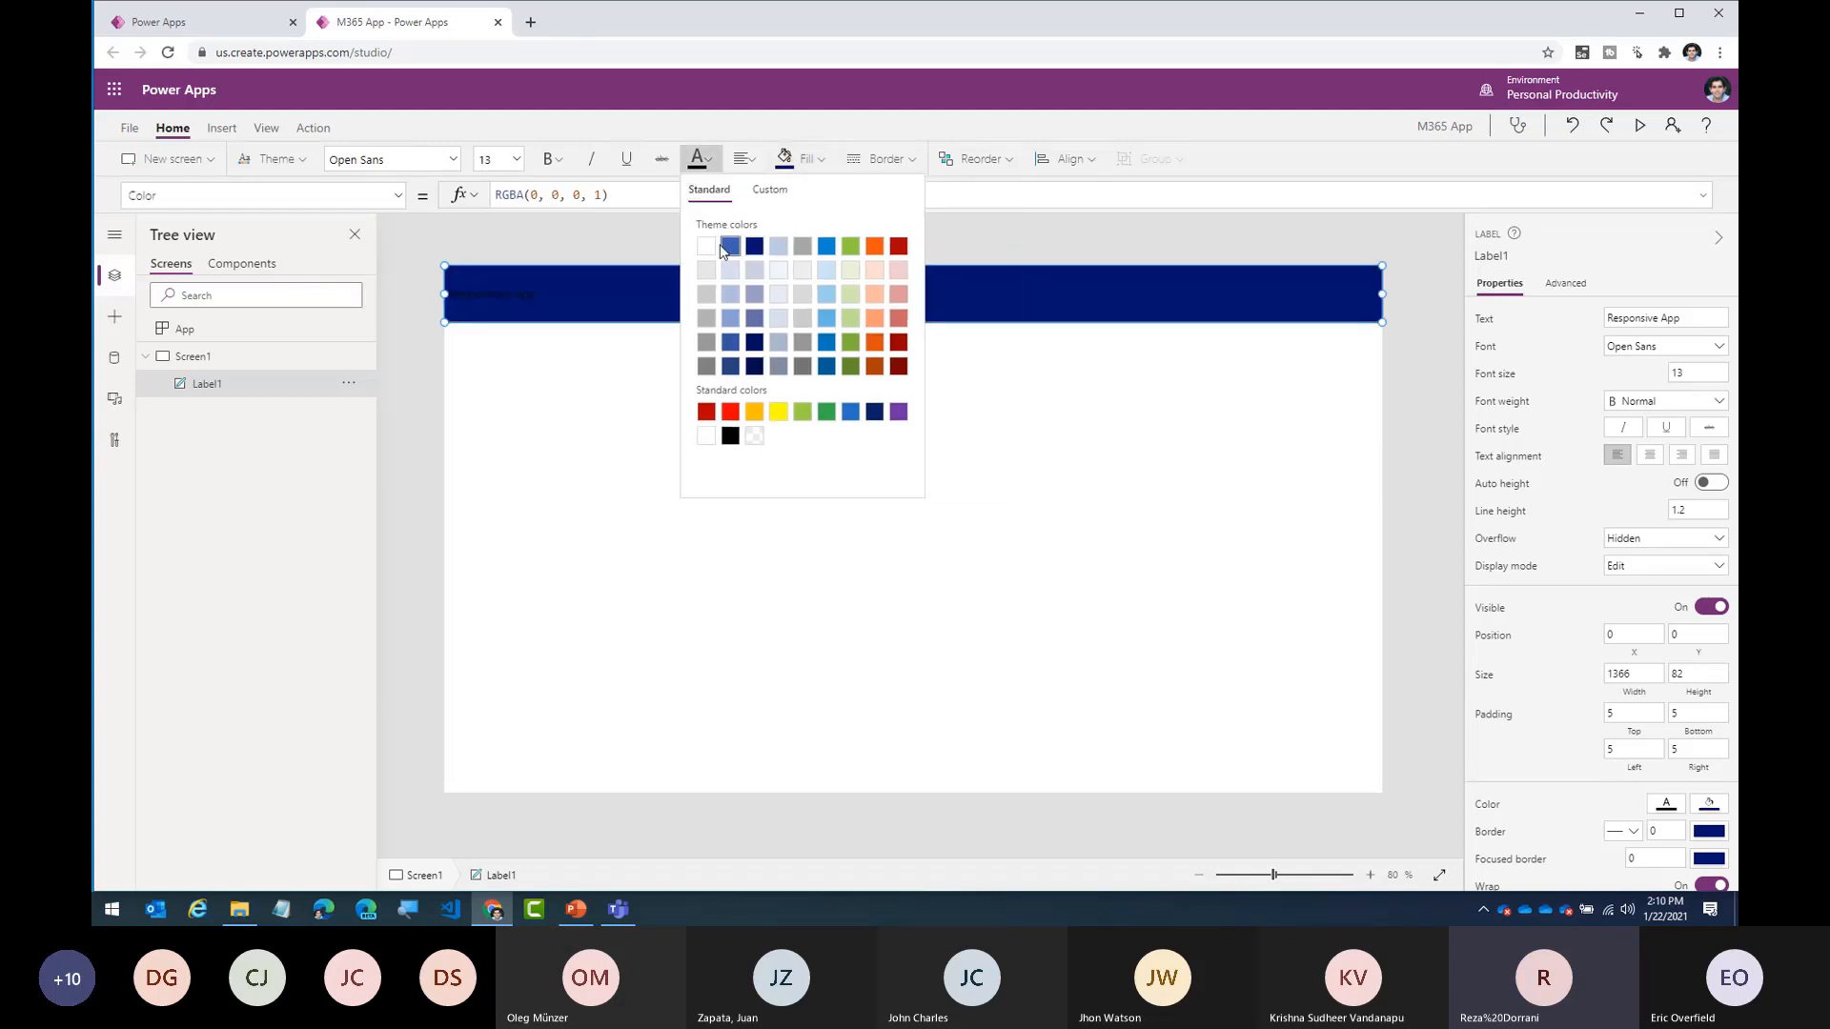
{"action": "left_click", "coordinate": [706, 247]}
- Center the header label's text and set its font size to 40
{"action": "left_click", "coordinate": [744, 158]}
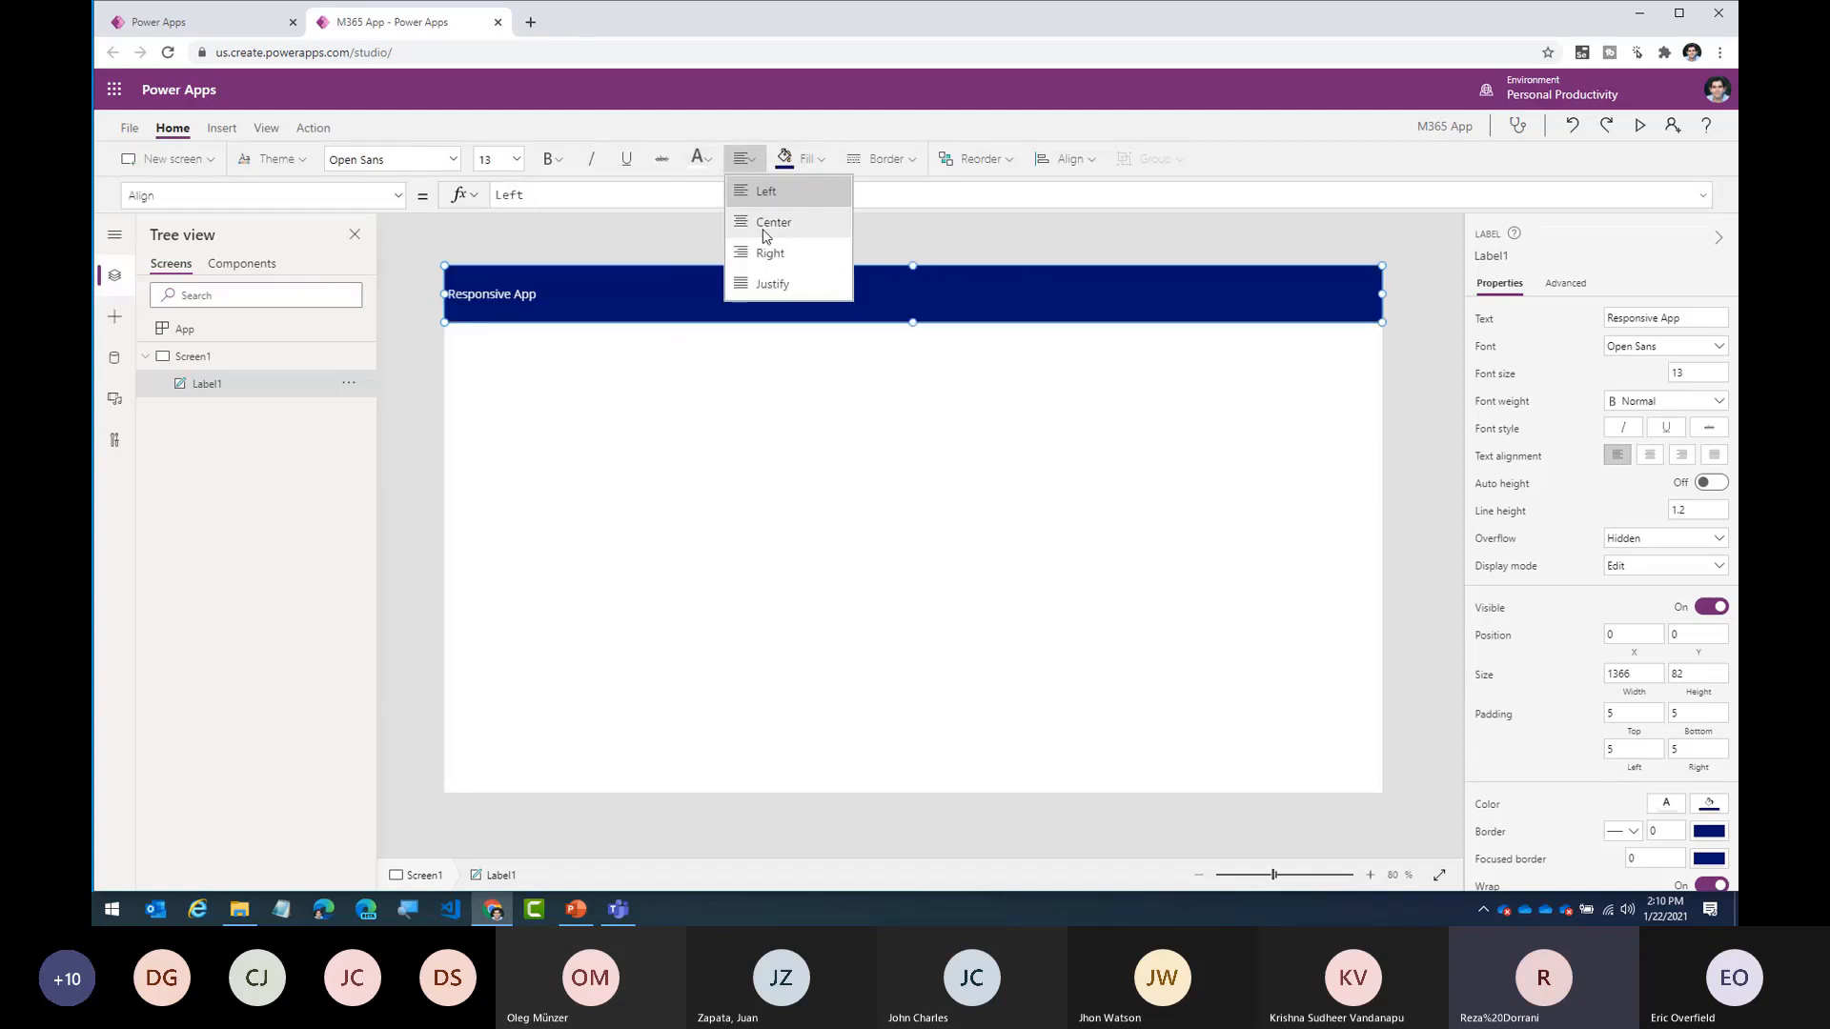
{"action": "left_click", "coordinate": [772, 222]}
{"action": "left_click", "coordinate": [516, 159]}
{"action": "left_click", "coordinate": [496, 461]}
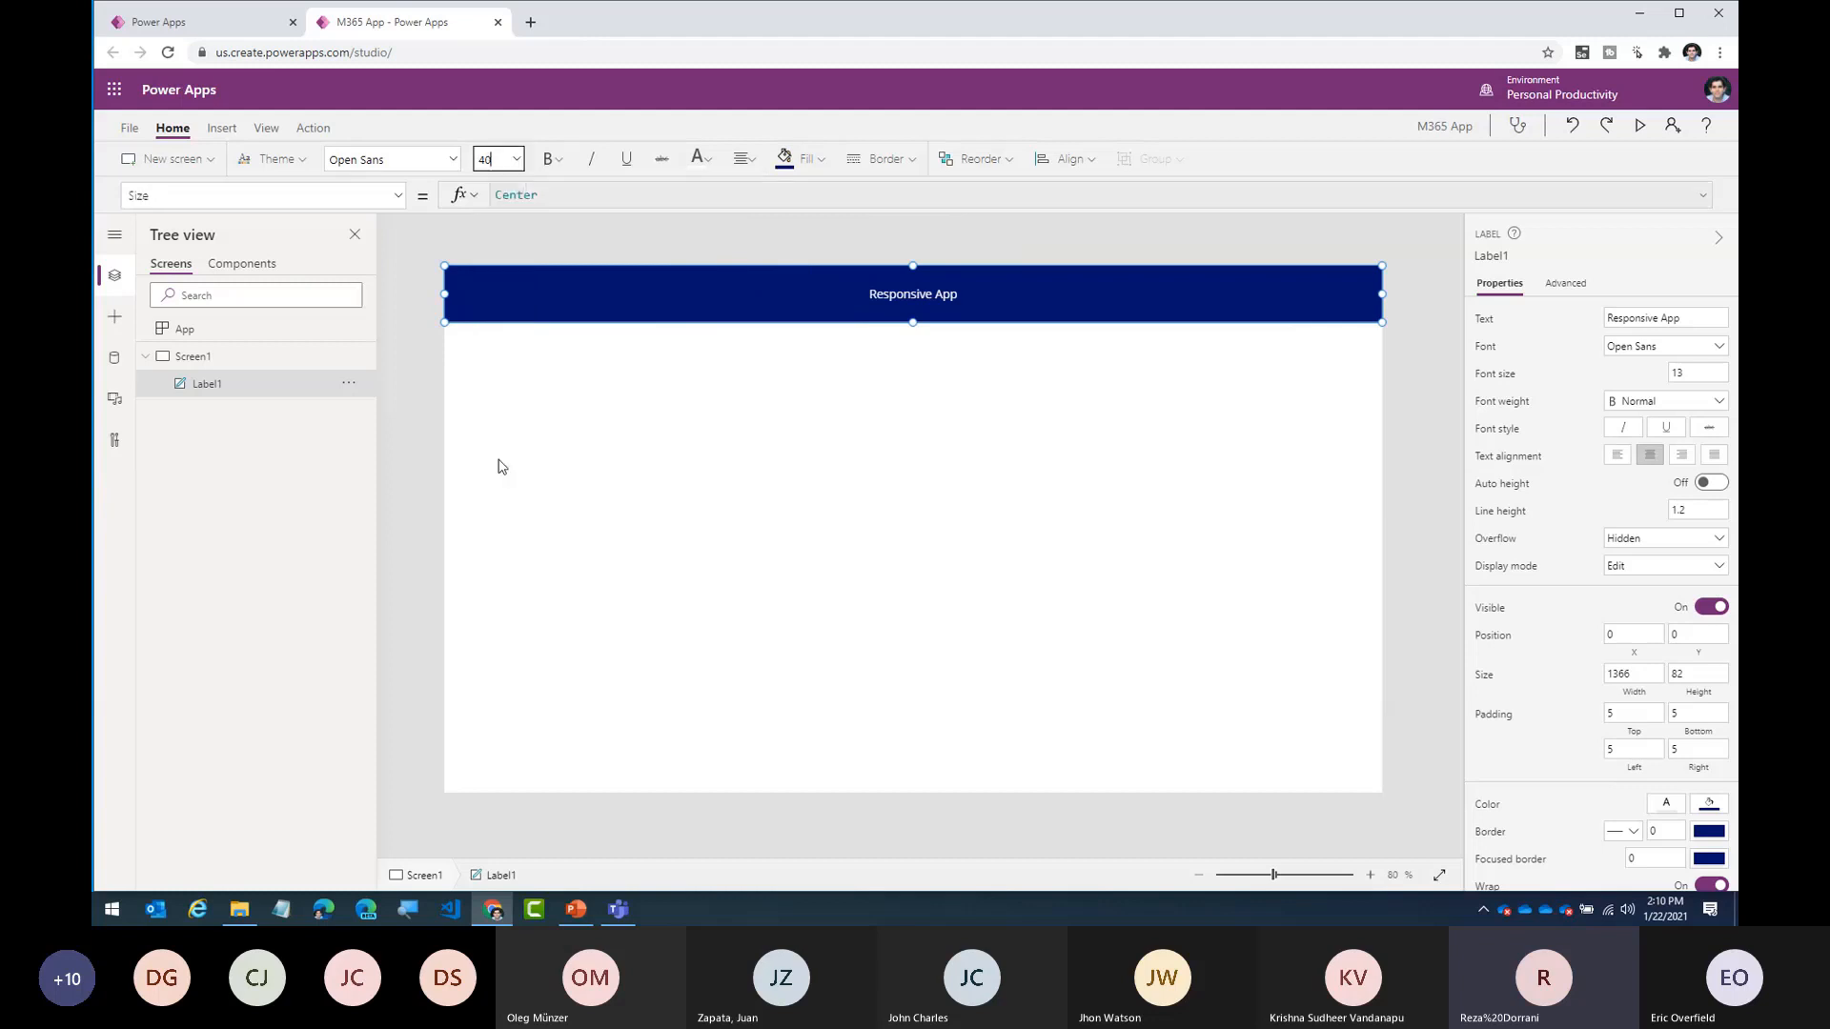
{"action": "left_click", "coordinate": [932, 443]}
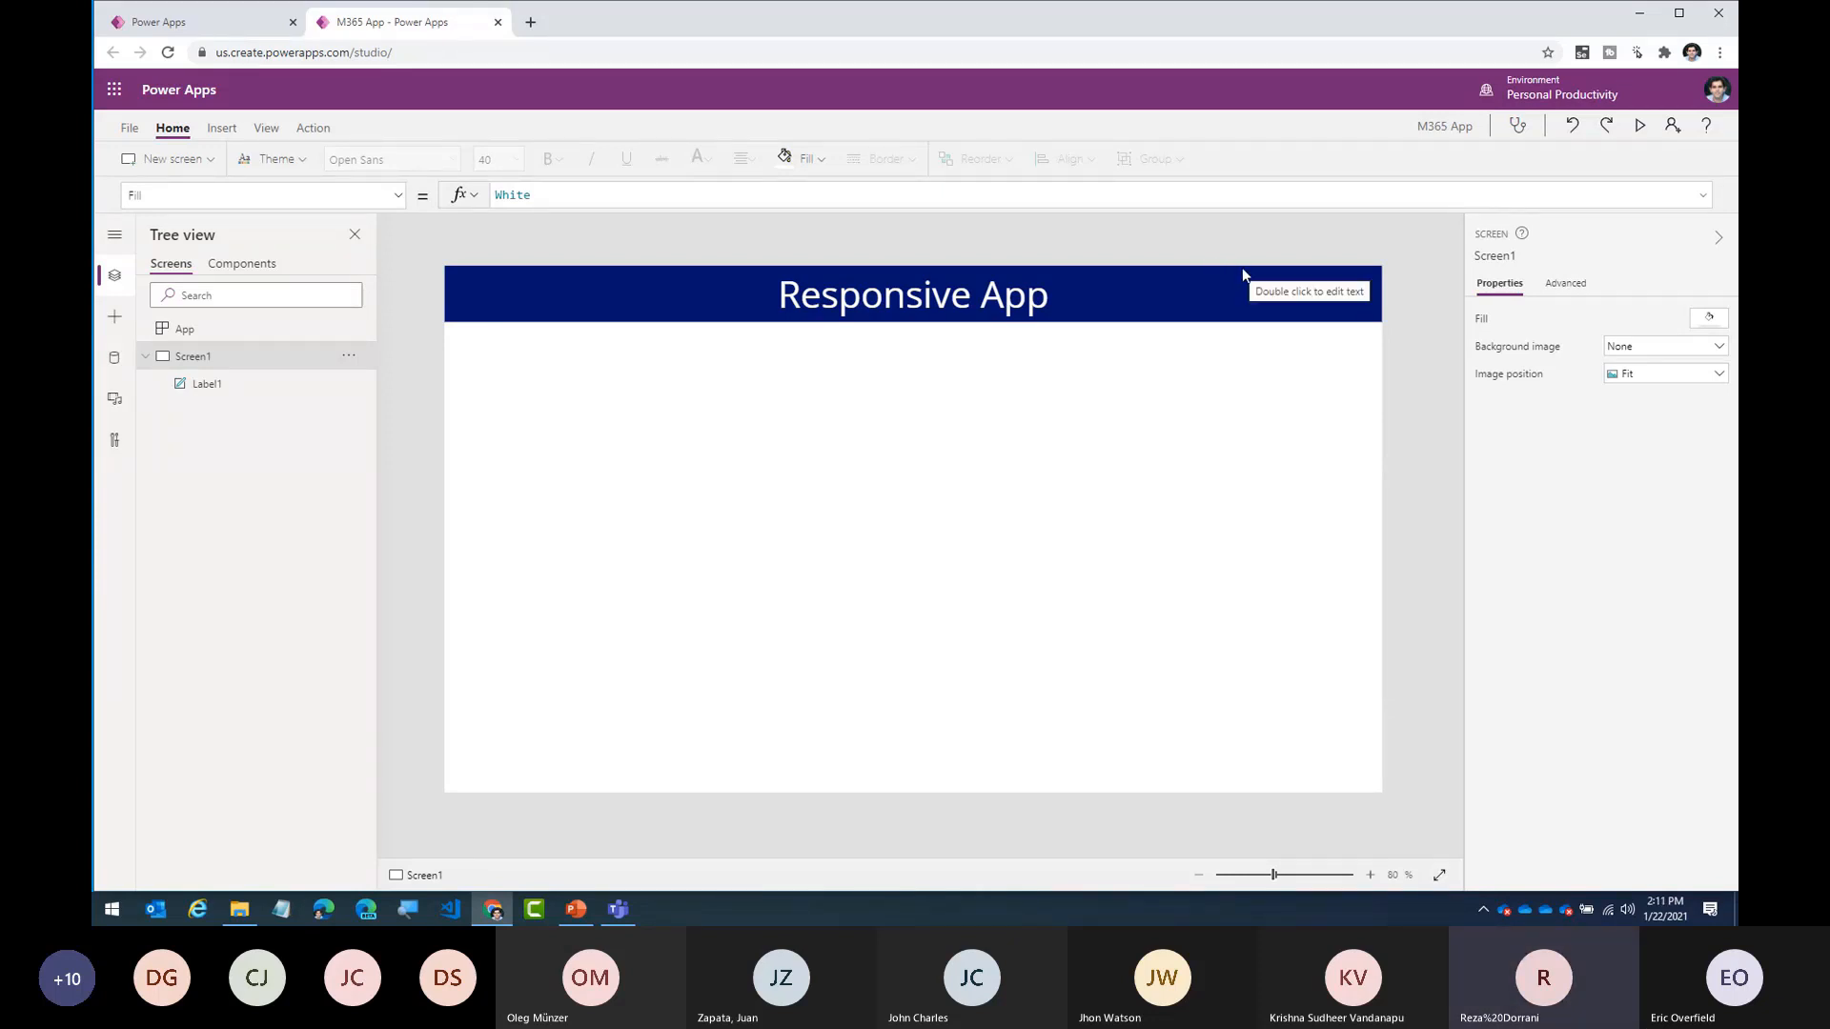
- Preview the app to check how the header scales with the browser window, and return to the editor
{"action": "left_click", "coordinate": [1641, 126]}
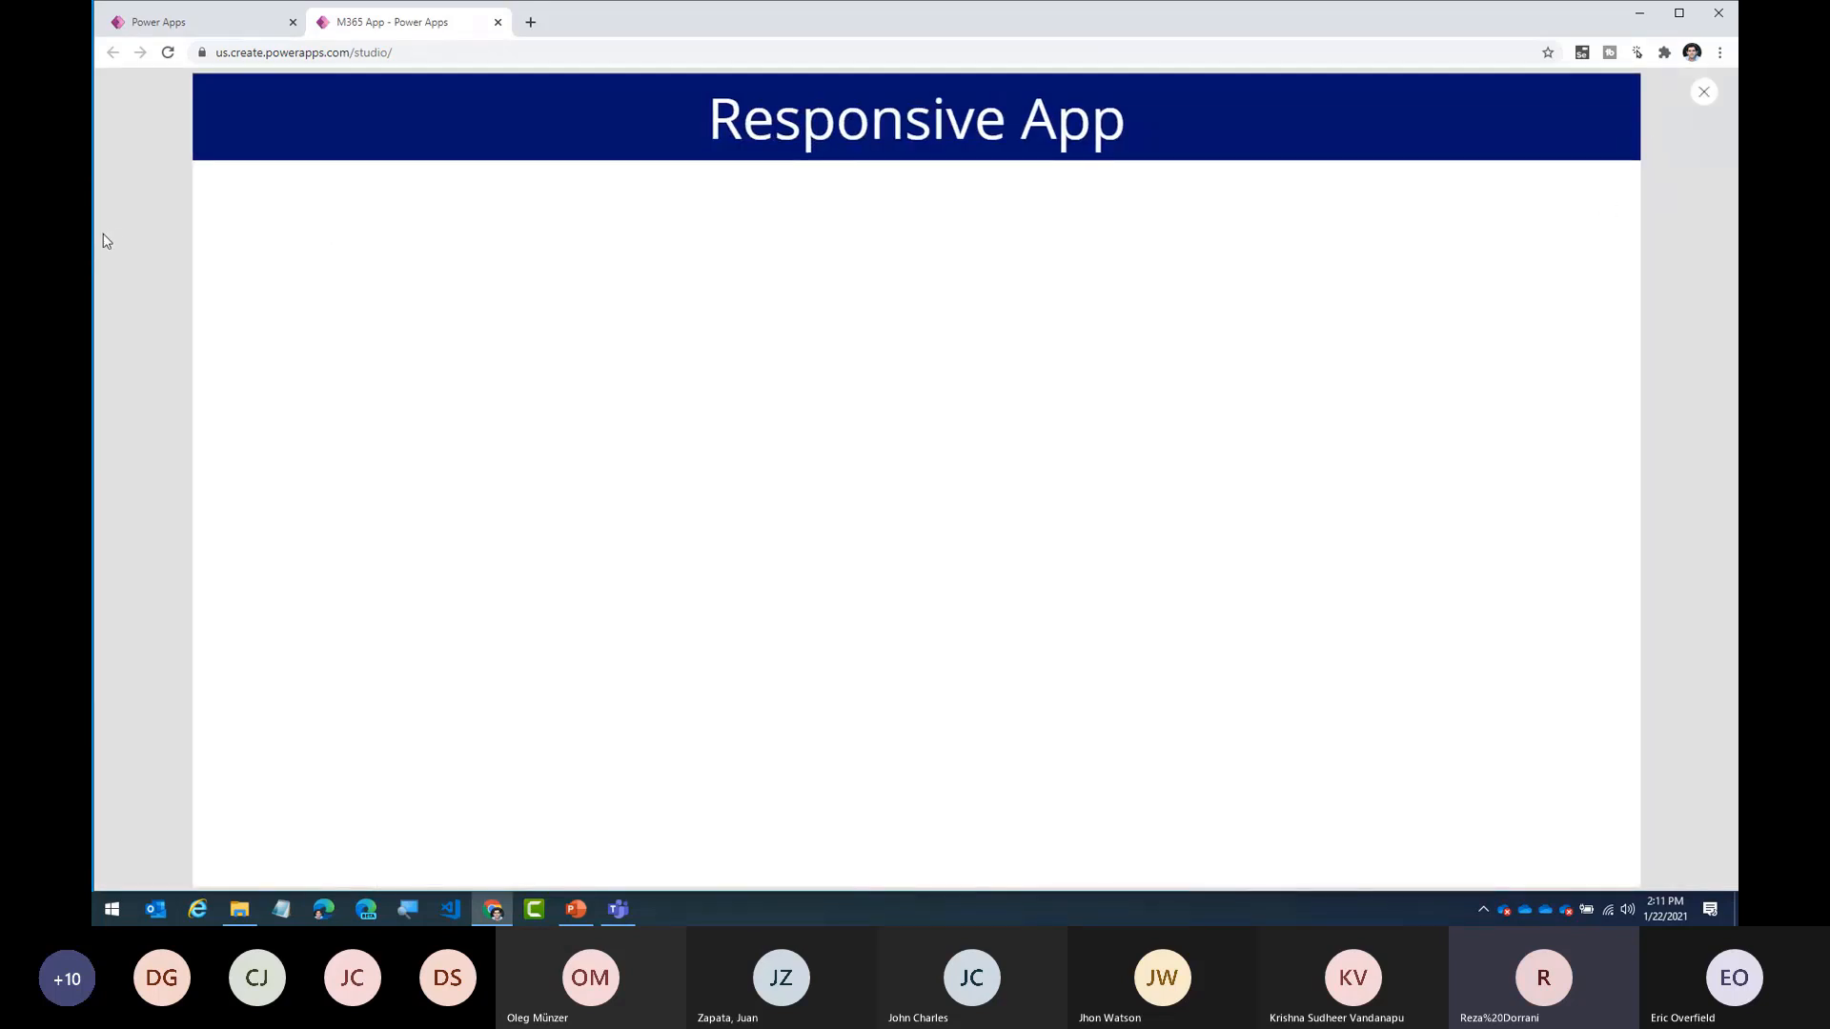
{"action": "left_click_drag", "start_coordinate": [96, 238], "coordinate": [96, 276]}
{"action": "left_click", "coordinate": [1704, 91]}
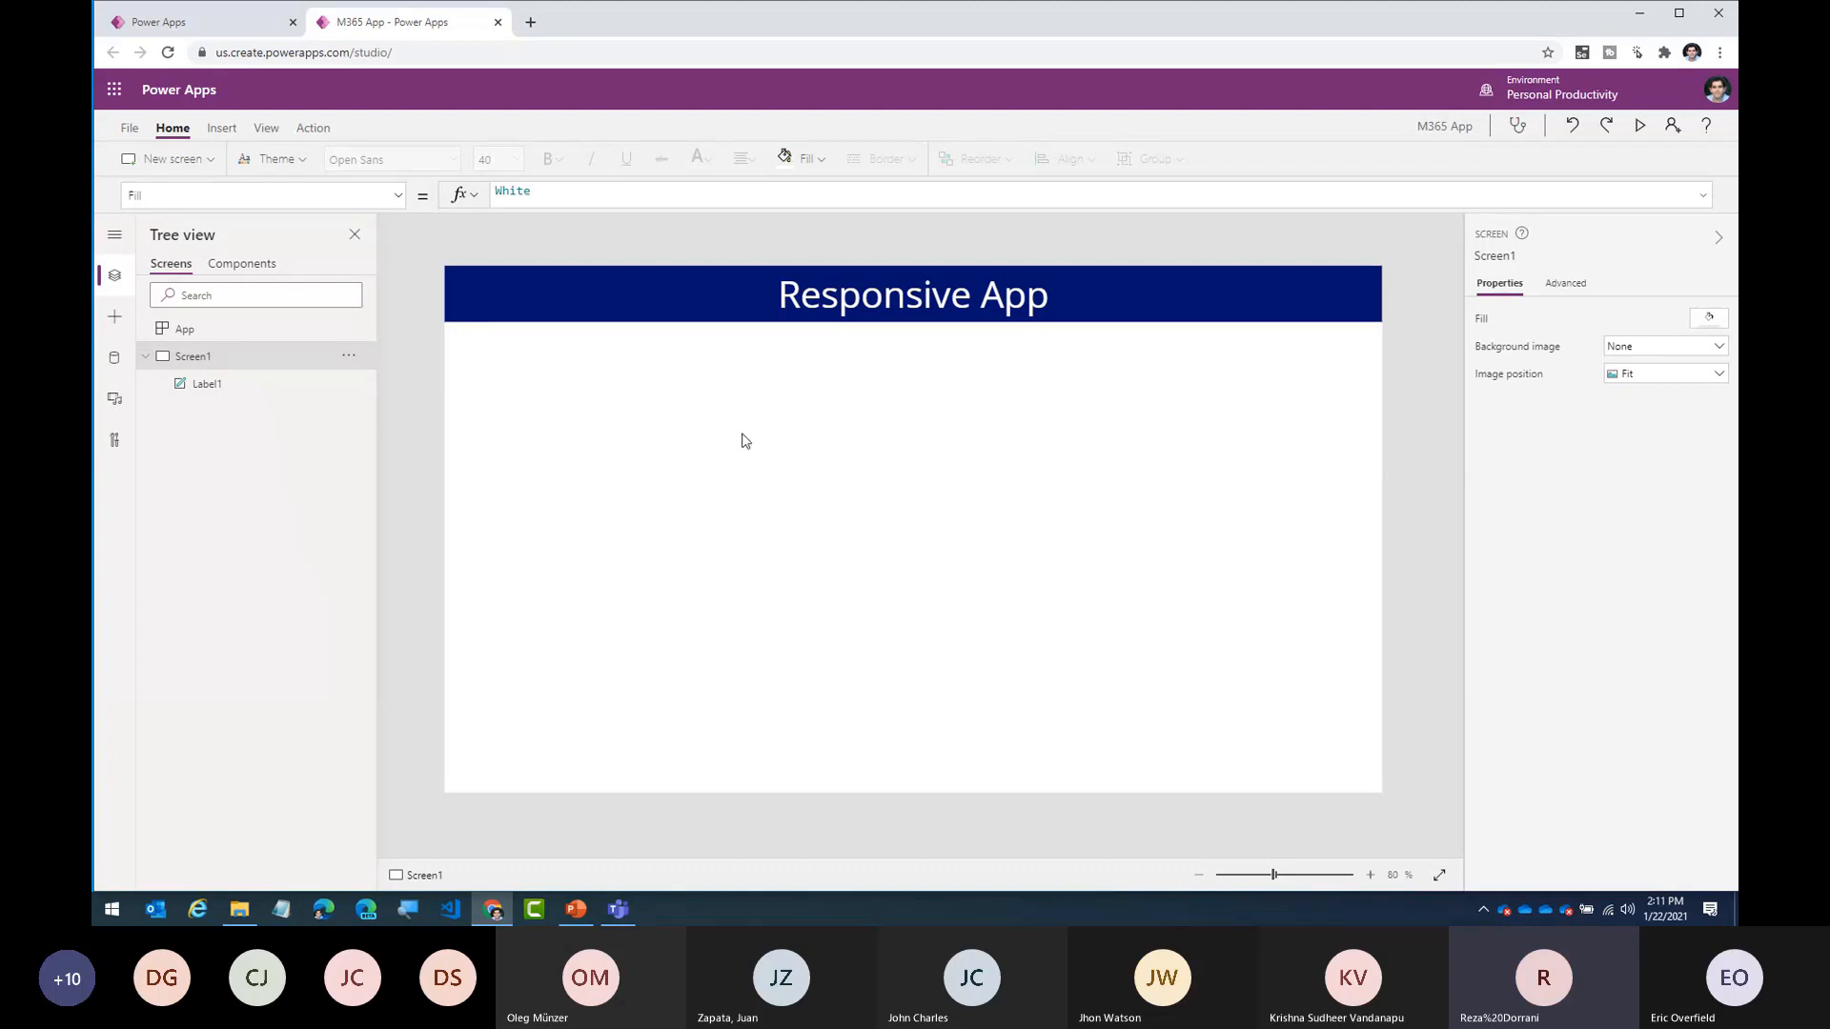
- Turn off Scale to fit in the app's screen size and orientation settings, apply the change and return to the editor
{"action": "left_click", "coordinate": [130, 128]}
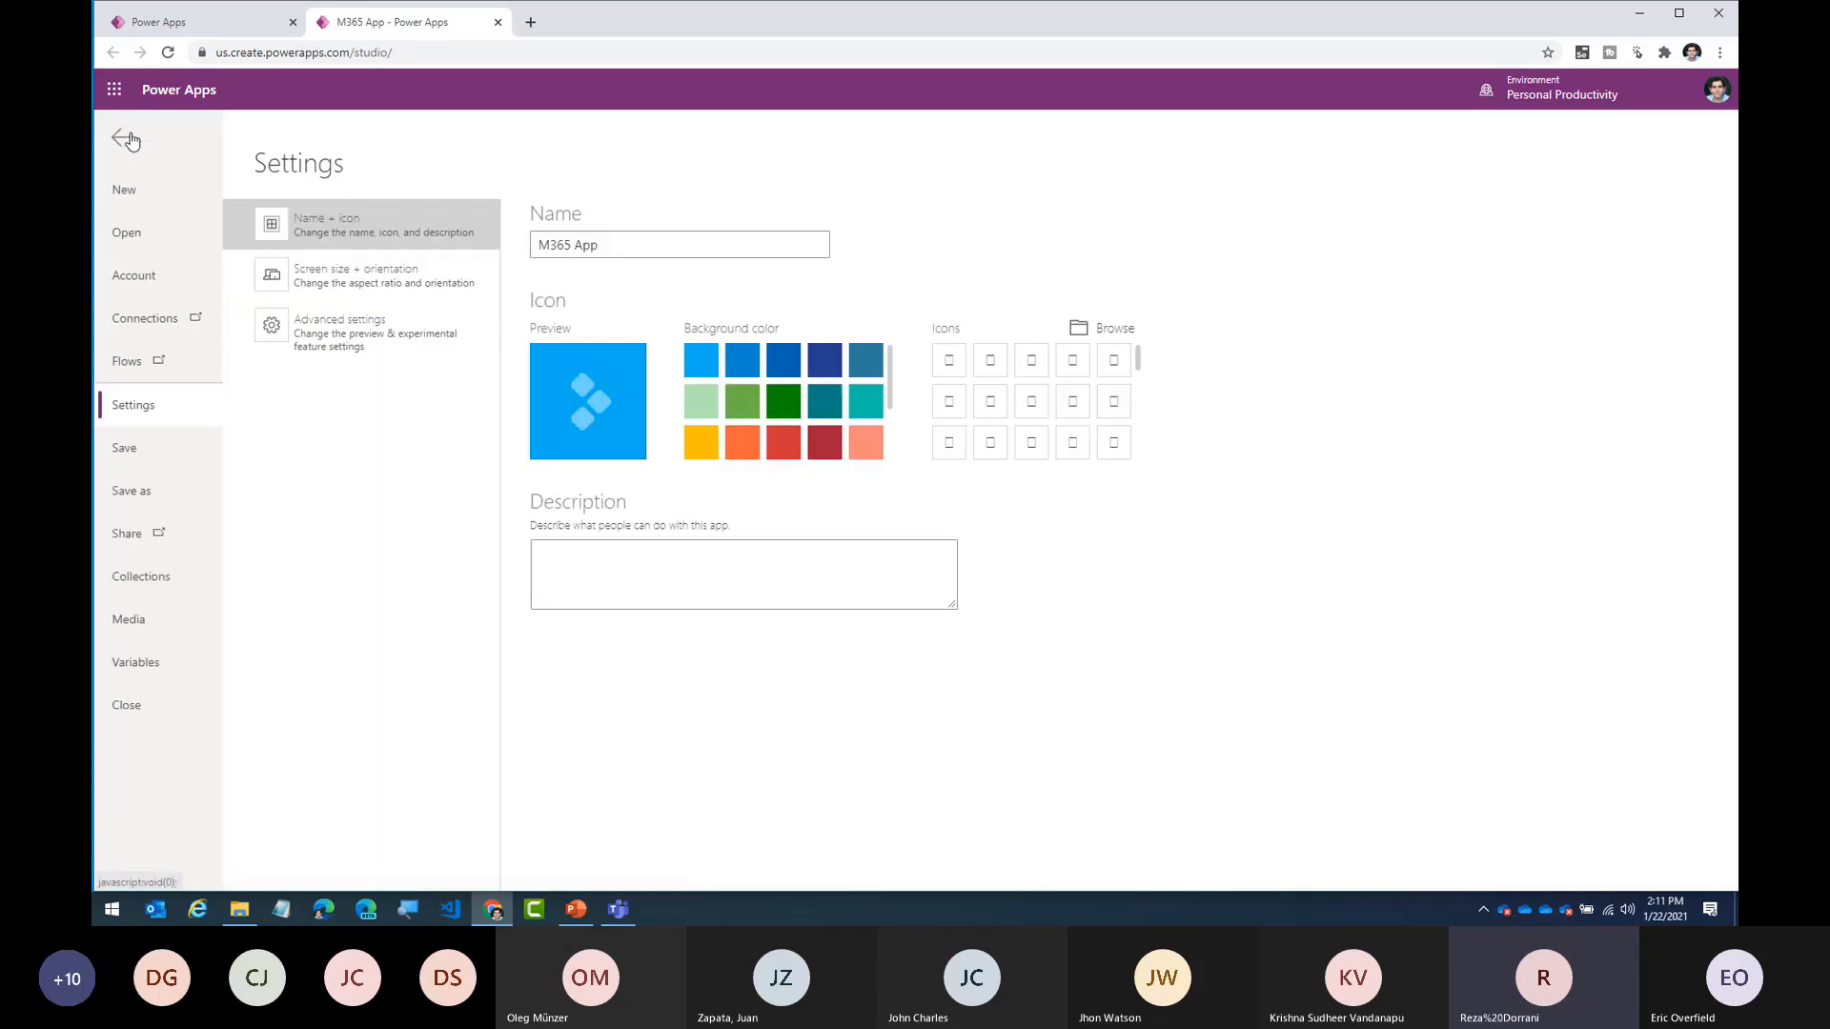
{"action": "left_click", "coordinate": [314, 275]}
{"action": "scroll", "coordinate": [1044, 414], "scroll_direction": "down", "scroll_amount": 3}
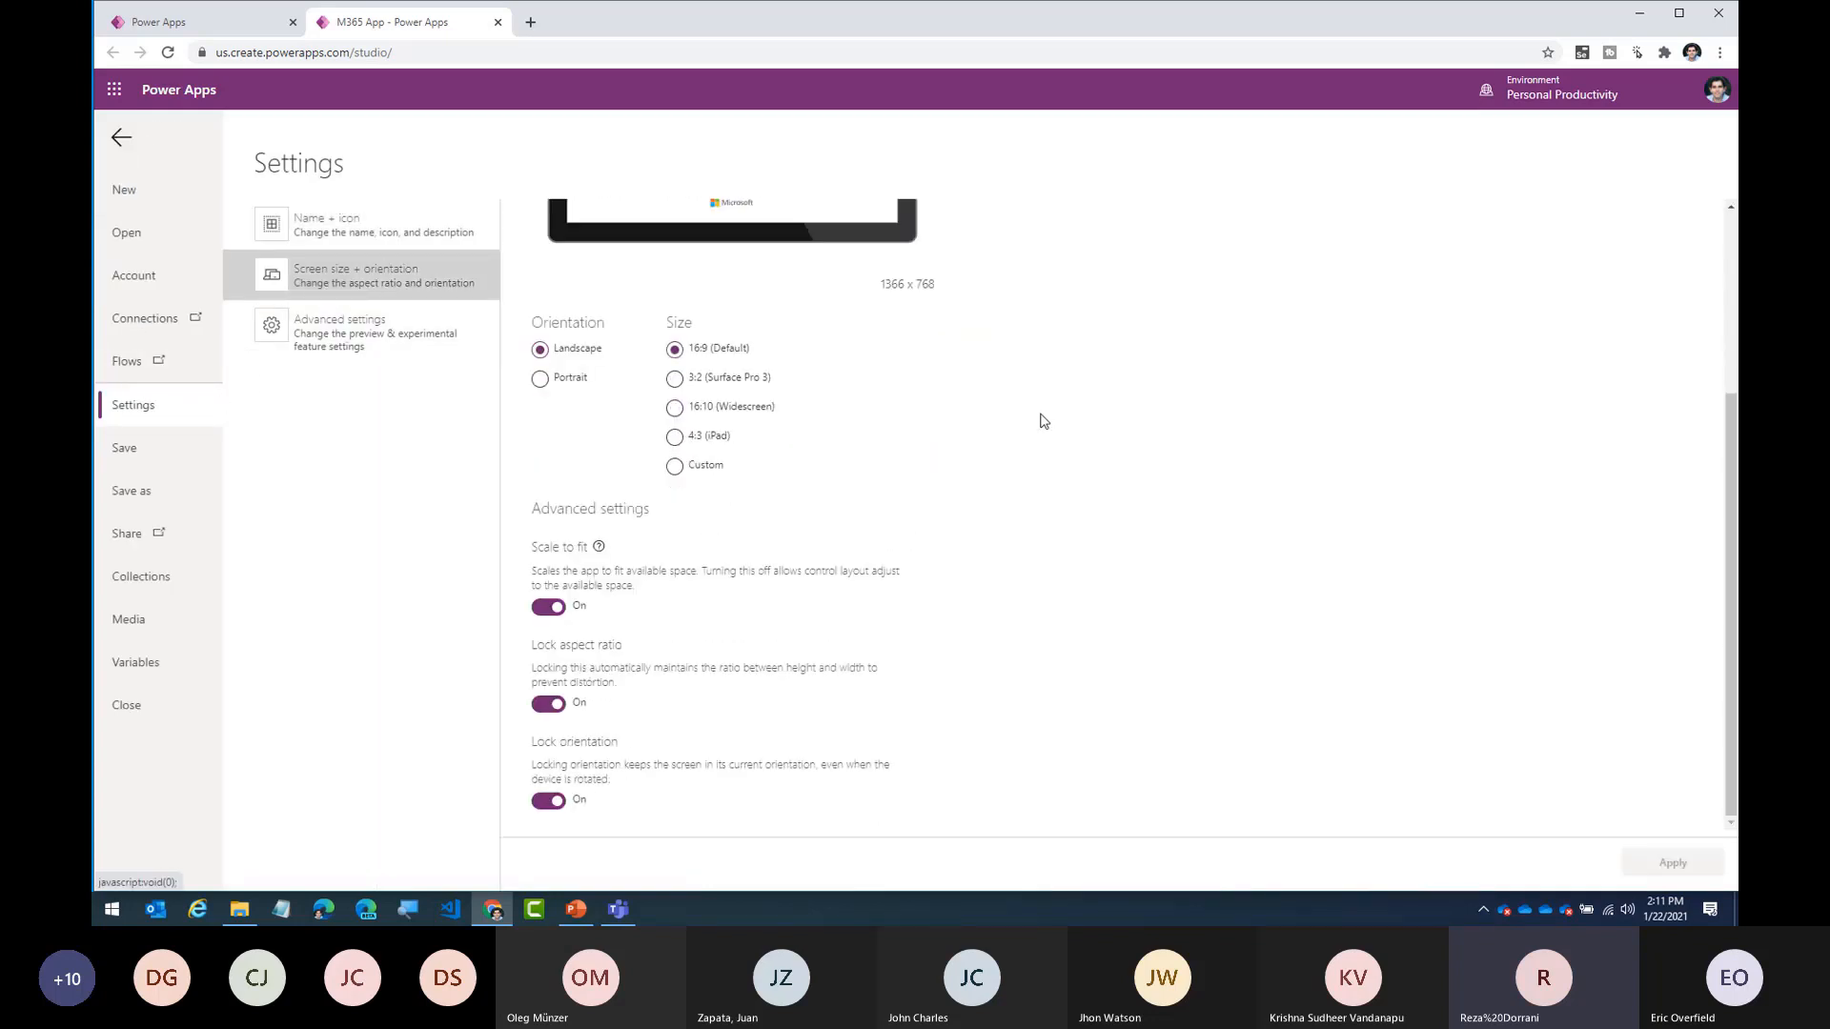
{"action": "left_click", "coordinate": [555, 608]}
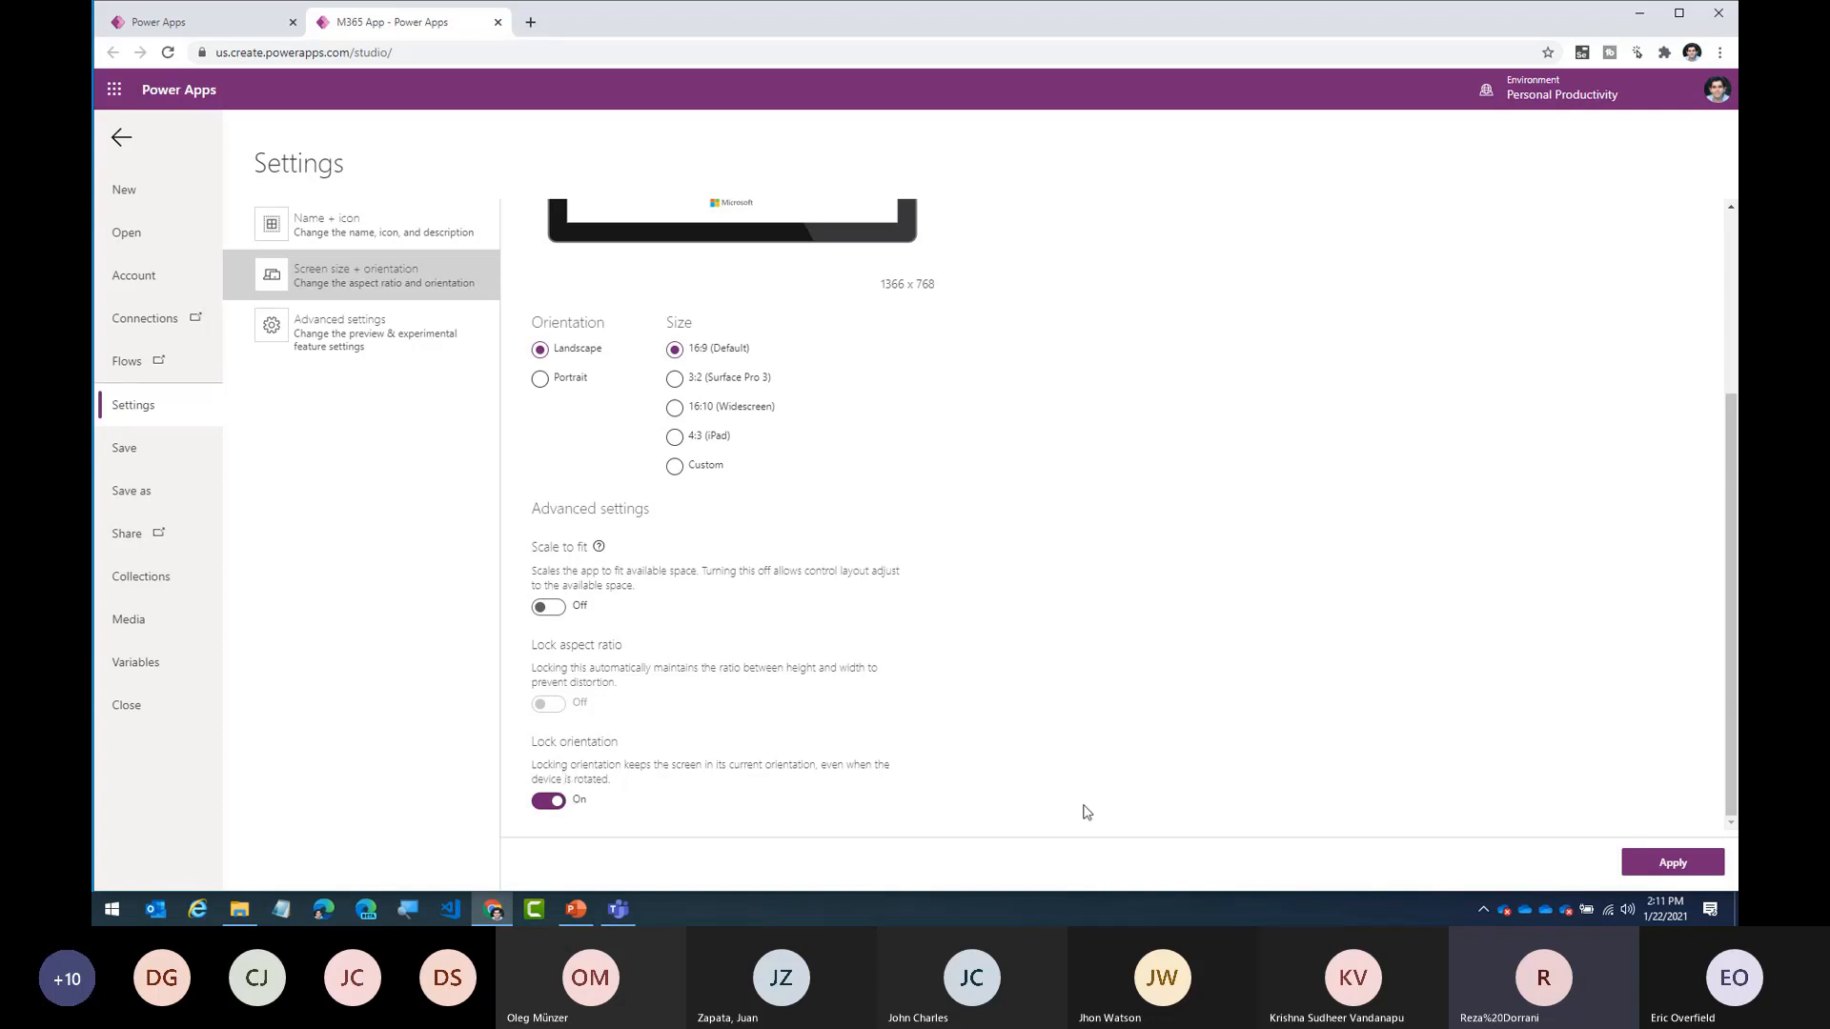
{"action": "left_click", "coordinate": [1673, 862]}
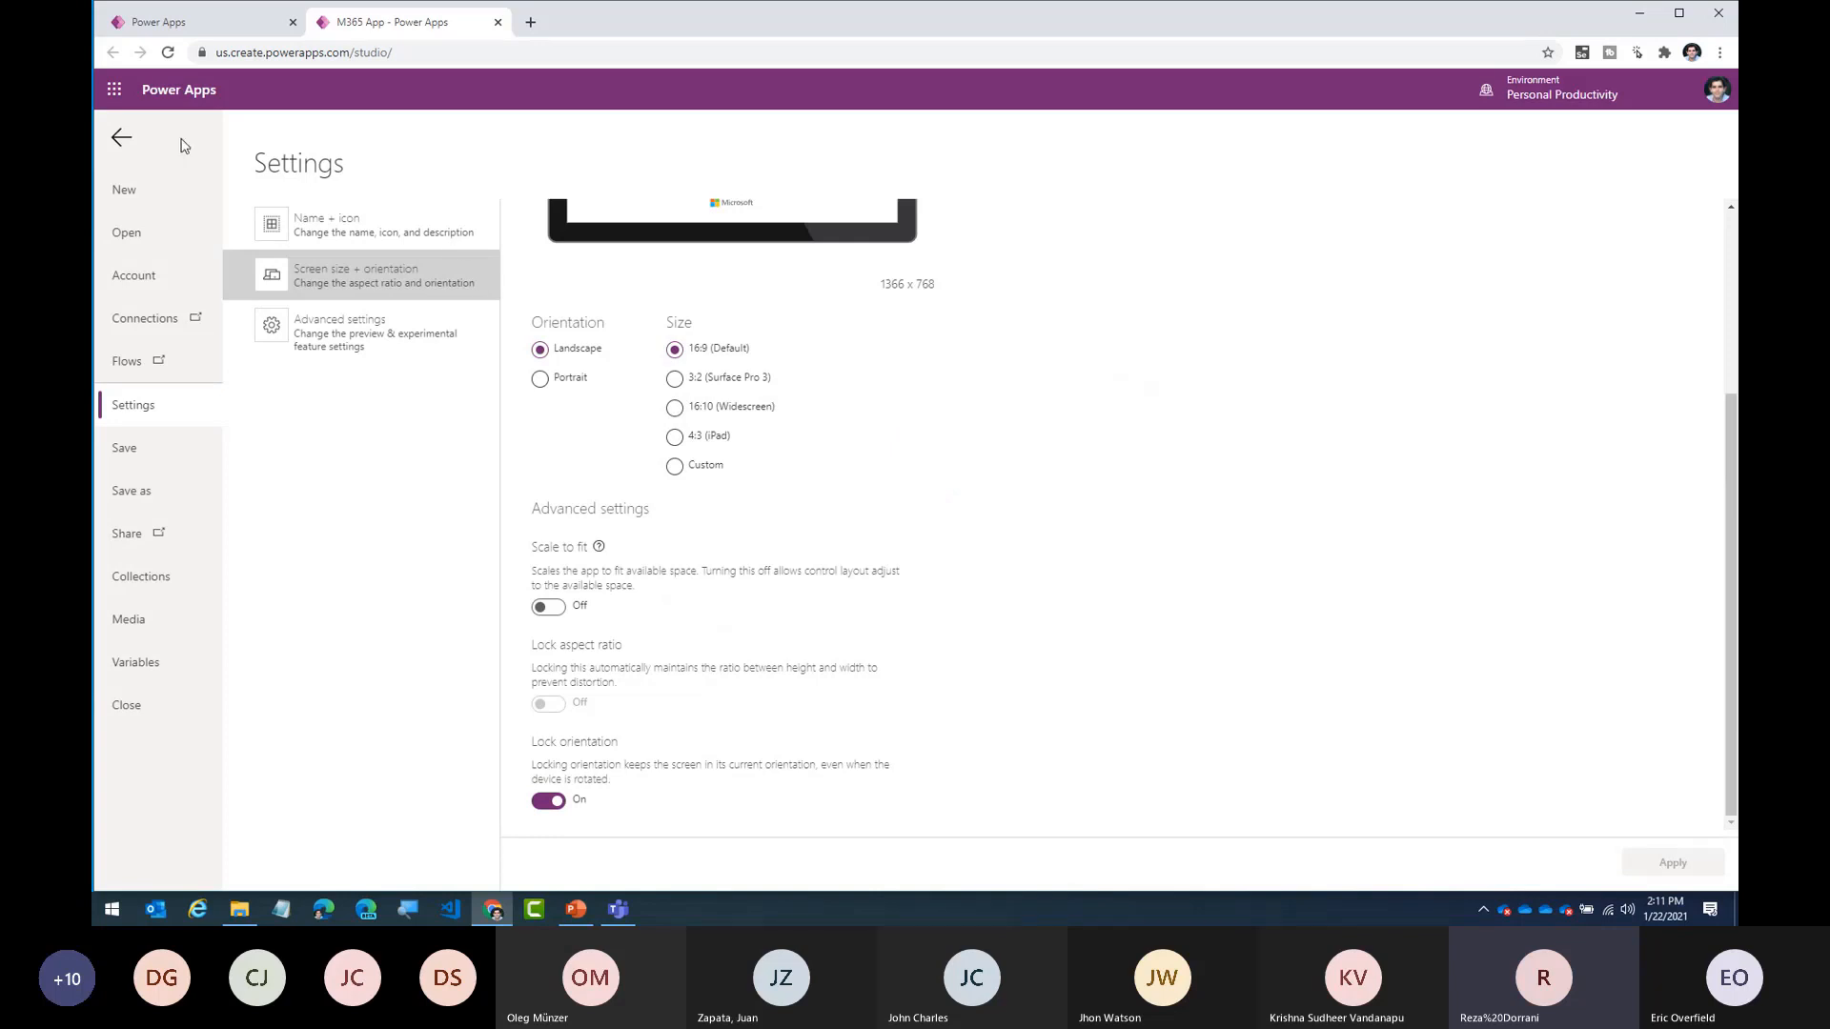
{"action": "left_click", "coordinate": [120, 138]}
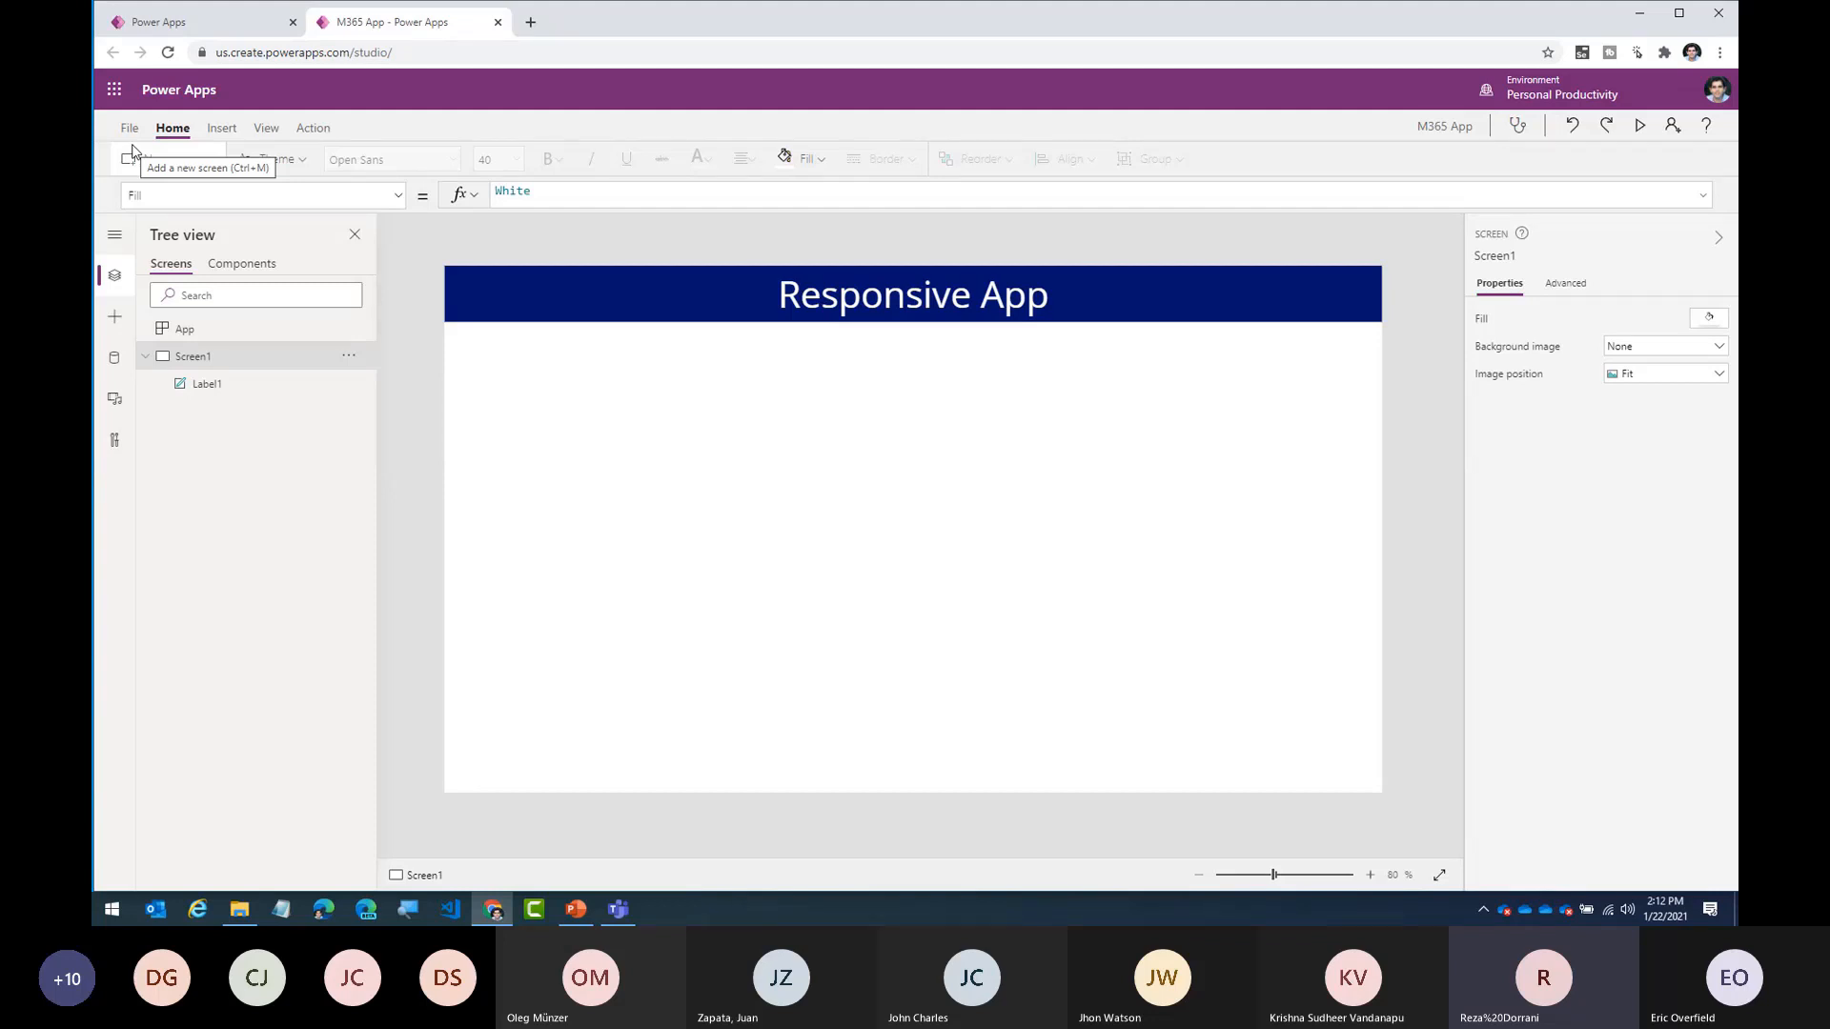
- Preview the app again, view the preview size options, and narrow and widen the window to examine the header's behavior
{"action": "left_click", "coordinate": [1641, 126]}
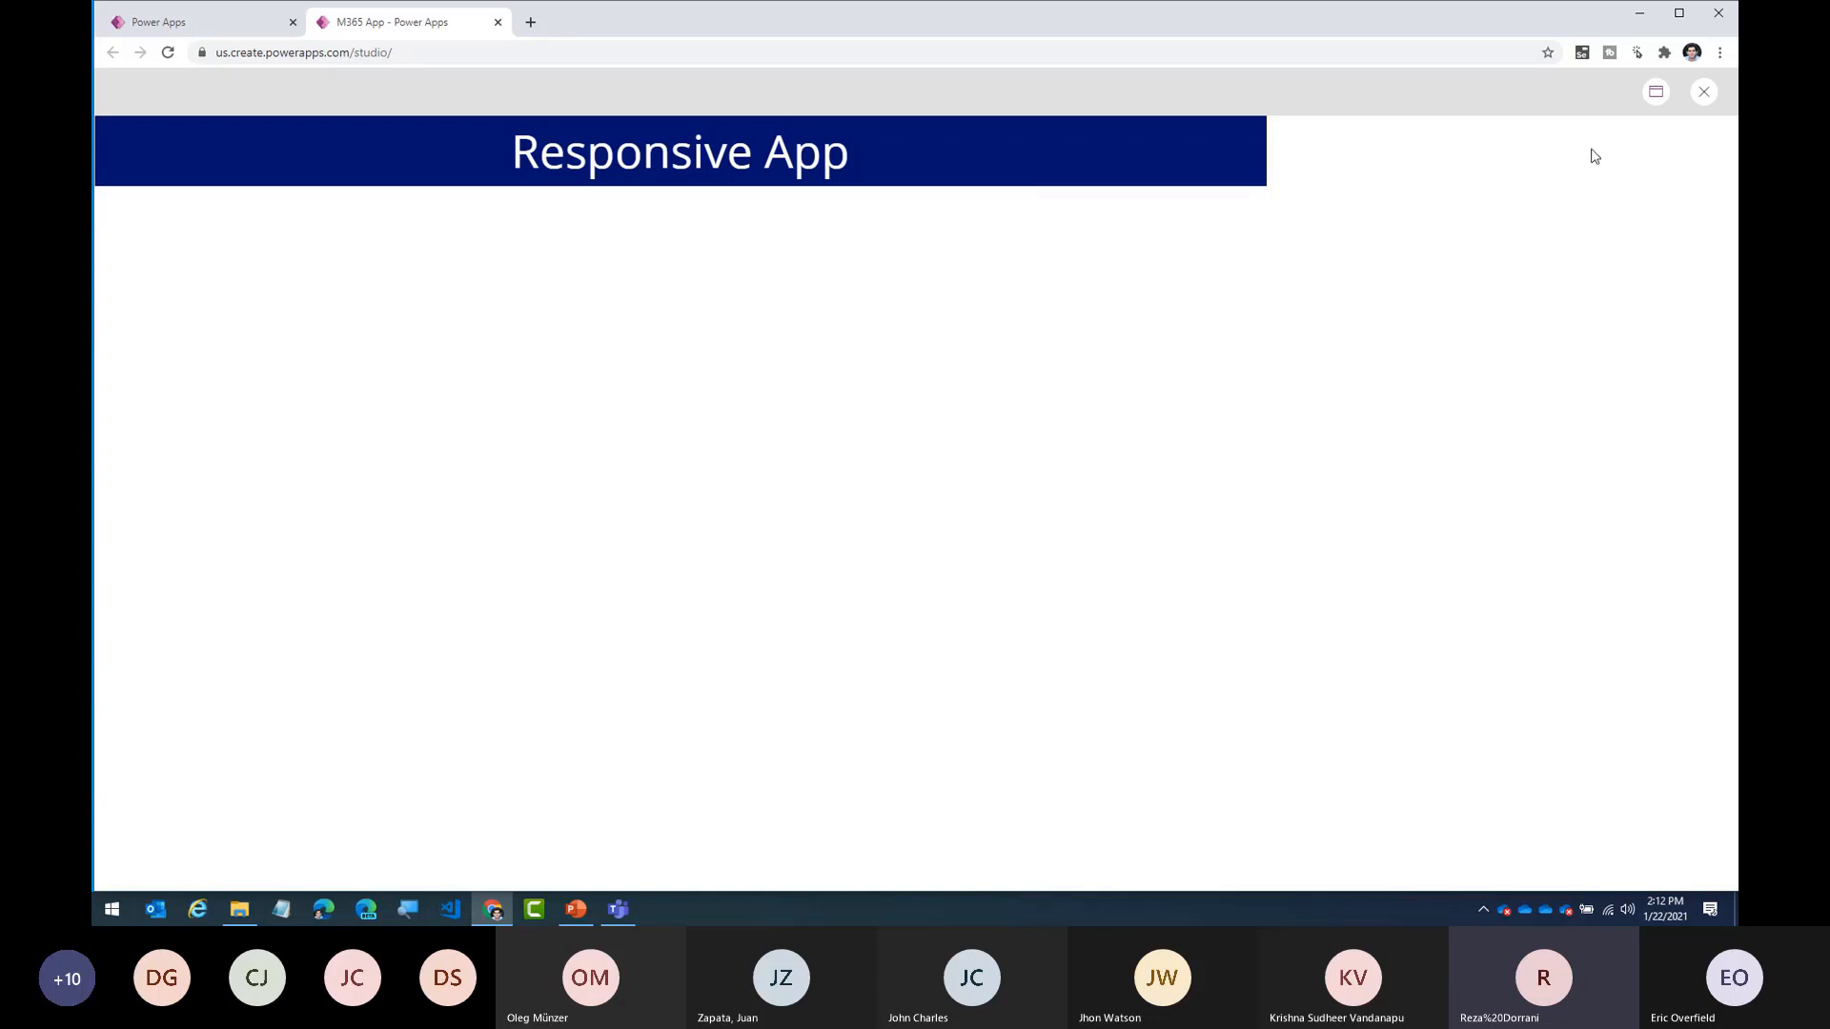
{"action": "left_click", "coordinate": [1658, 94]}
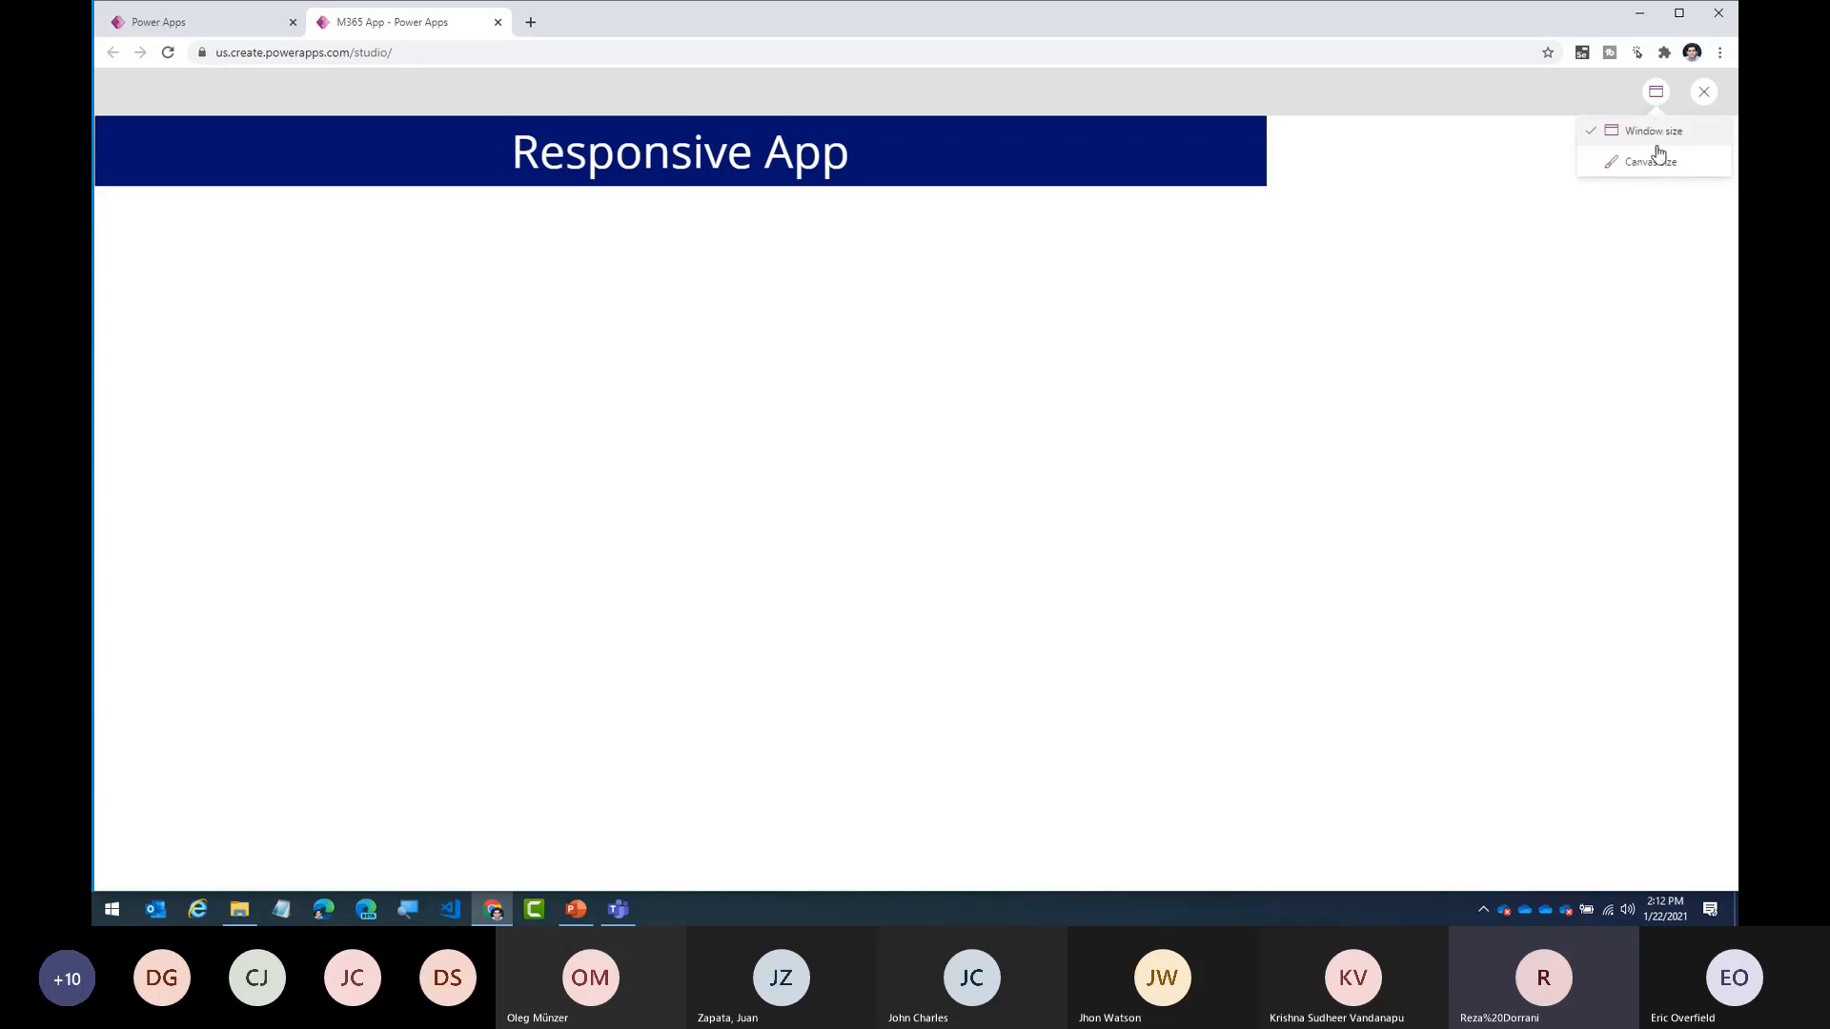
{"action": "left_click", "coordinate": [1303, 323]}
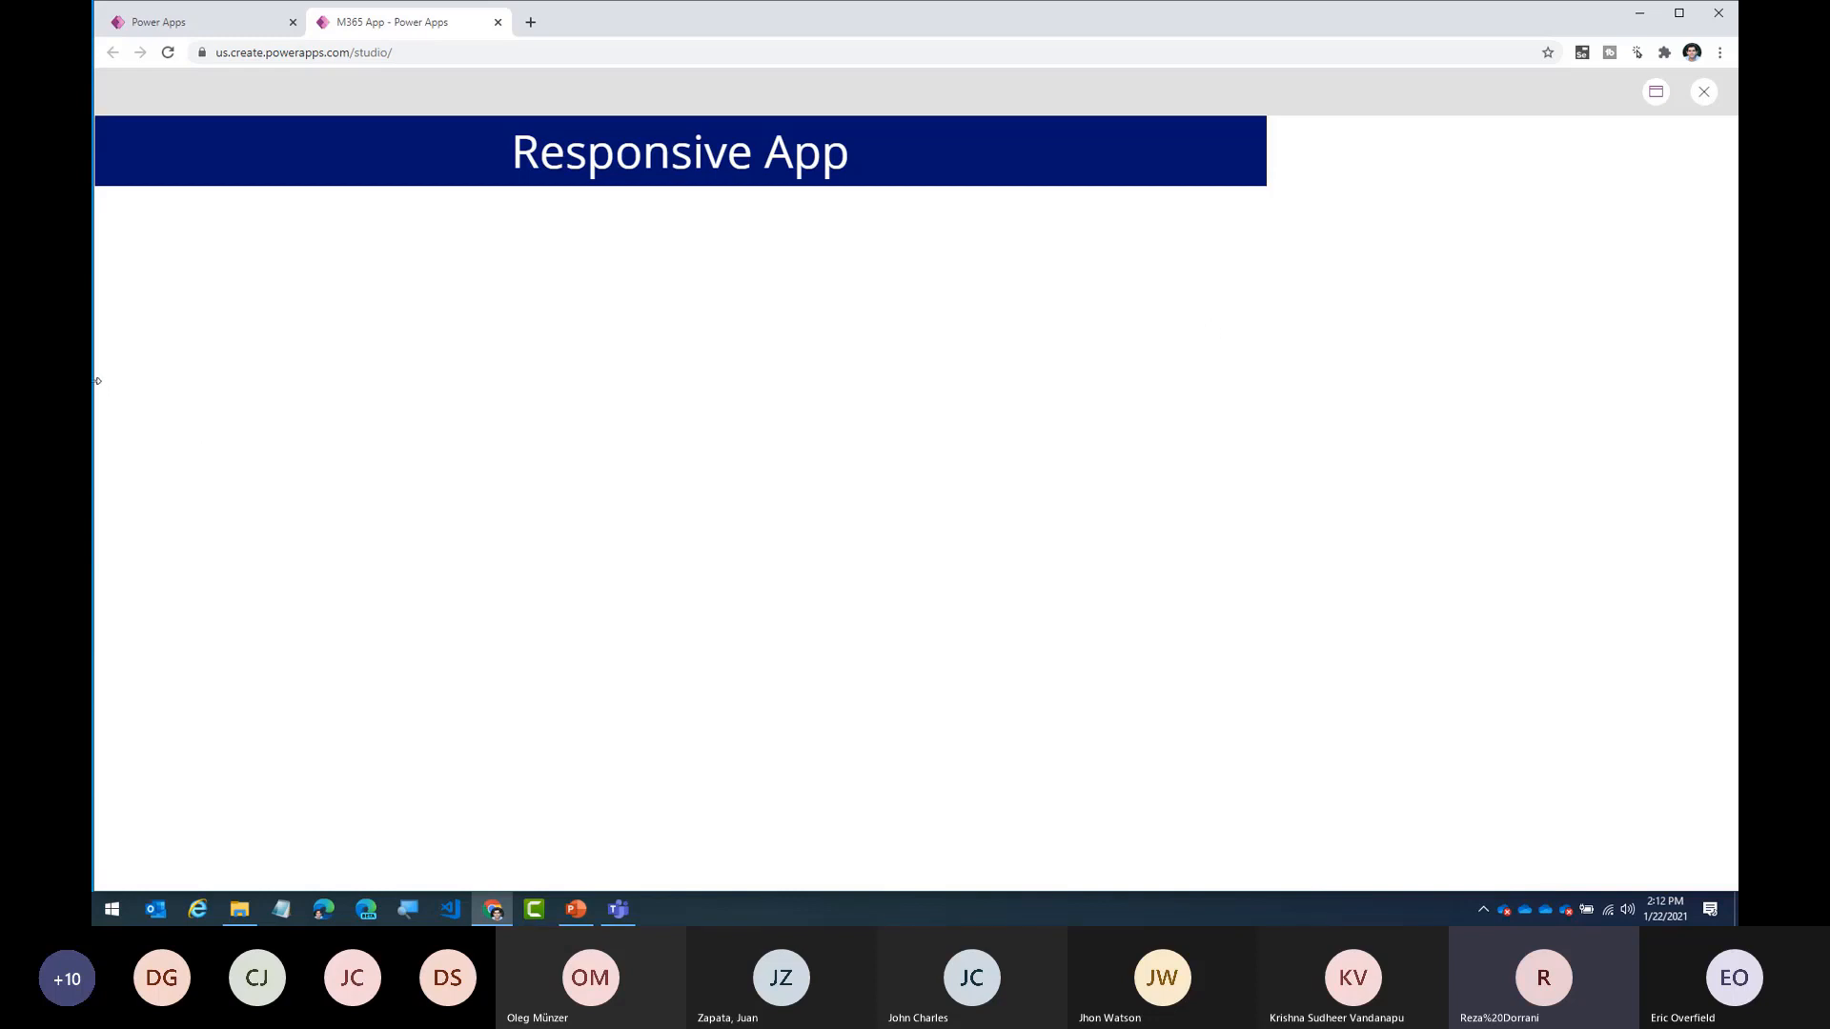
{"action": "left_click_drag", "start_coordinate": [95, 380], "coordinate": [1329, 399]}
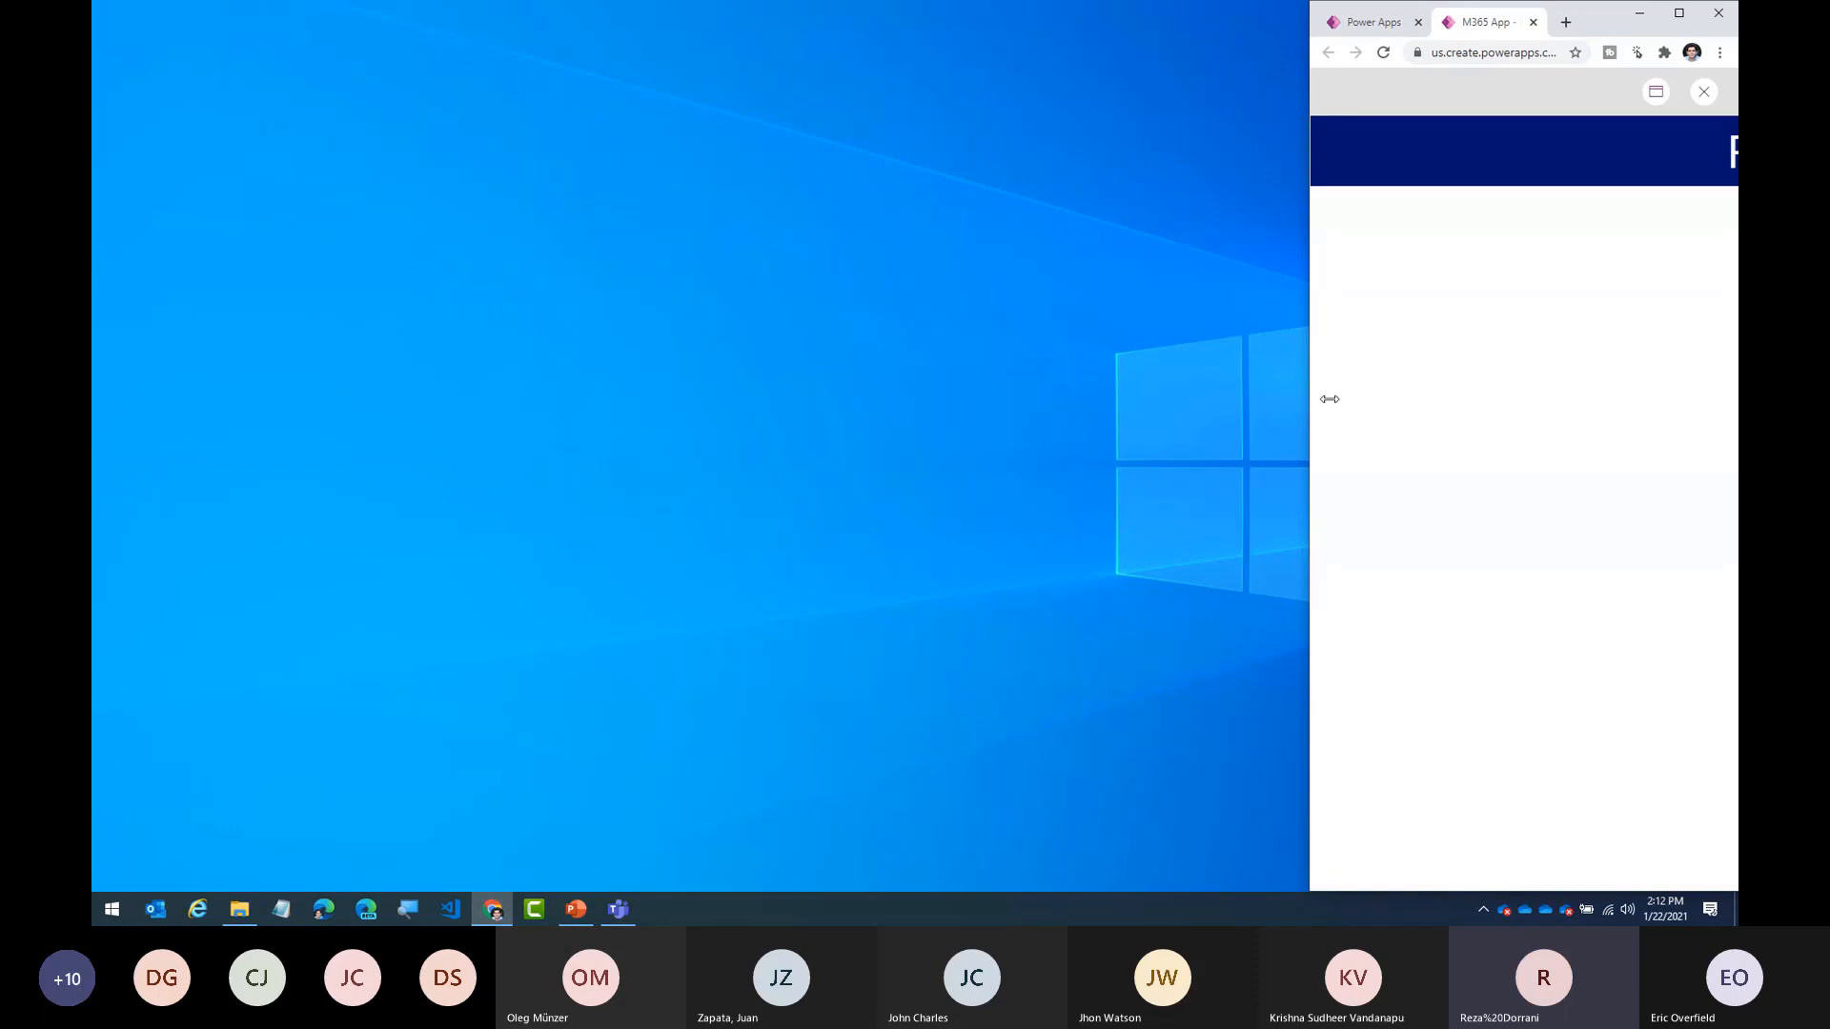
{"action": "left_click_drag", "start_coordinate": [1329, 399], "coordinate": [94, 463]}
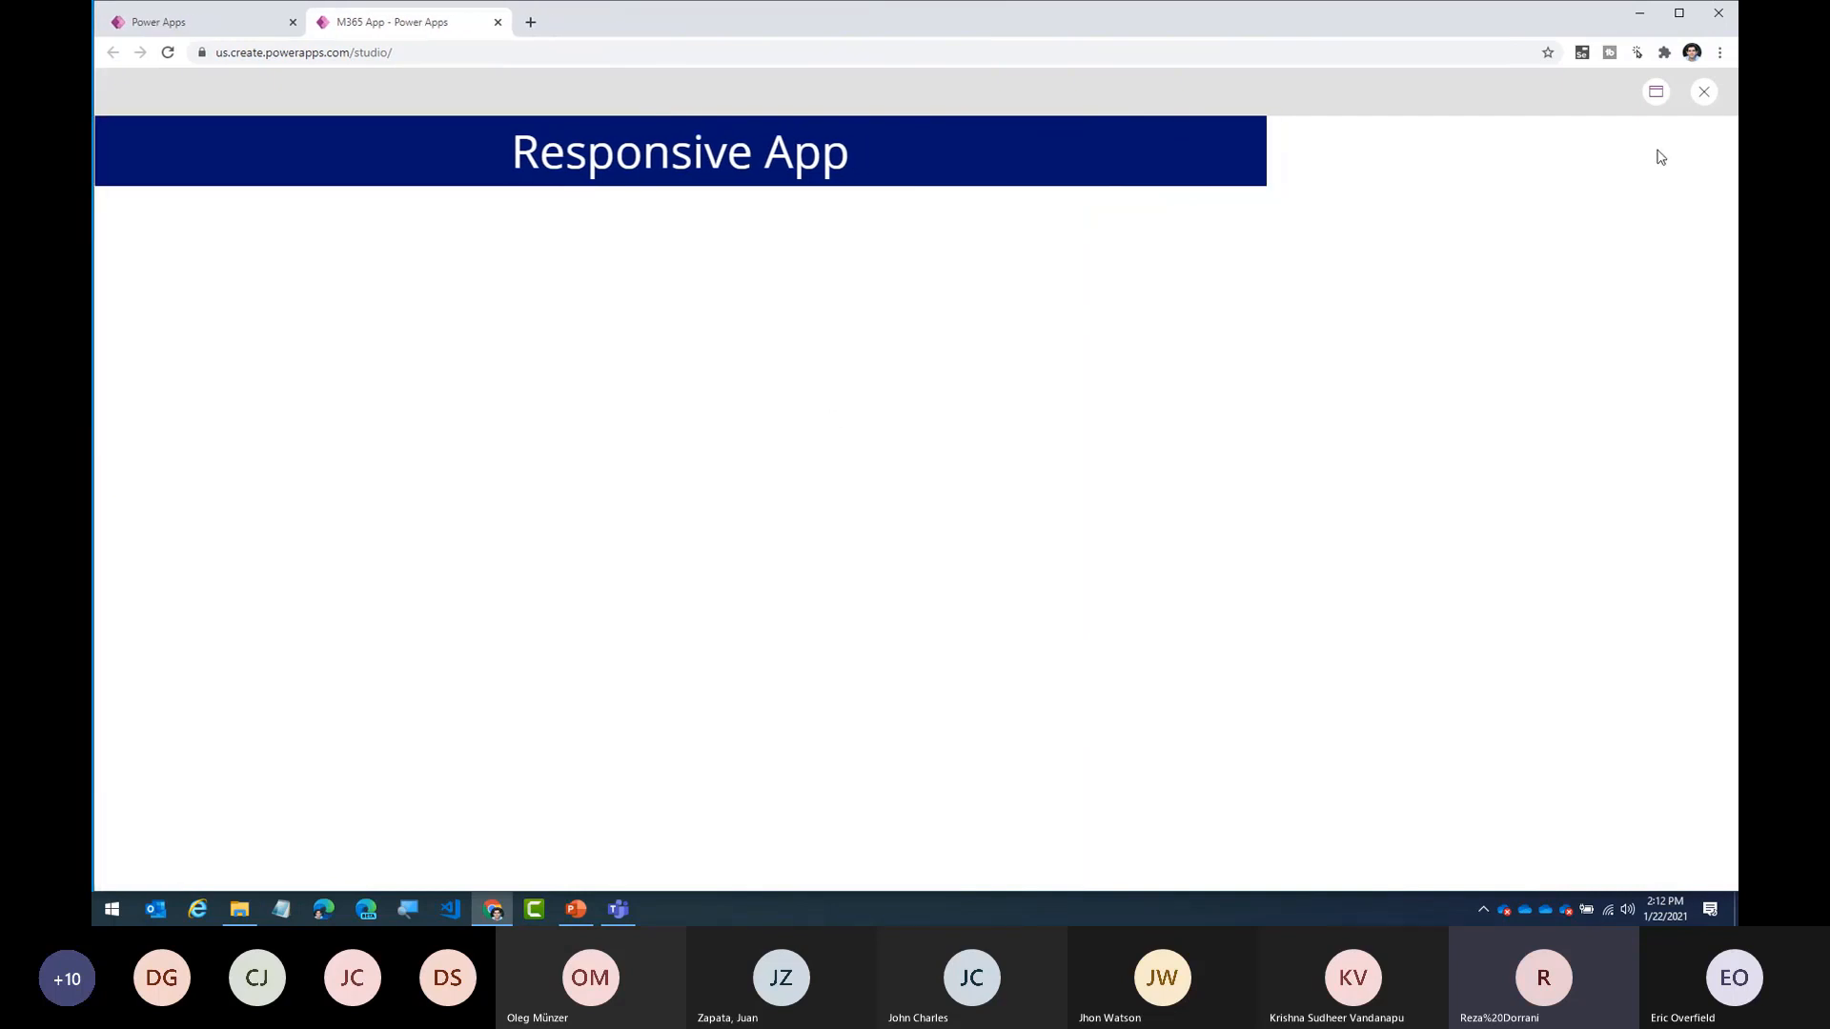
{"action": "left_click", "coordinate": [1704, 100]}
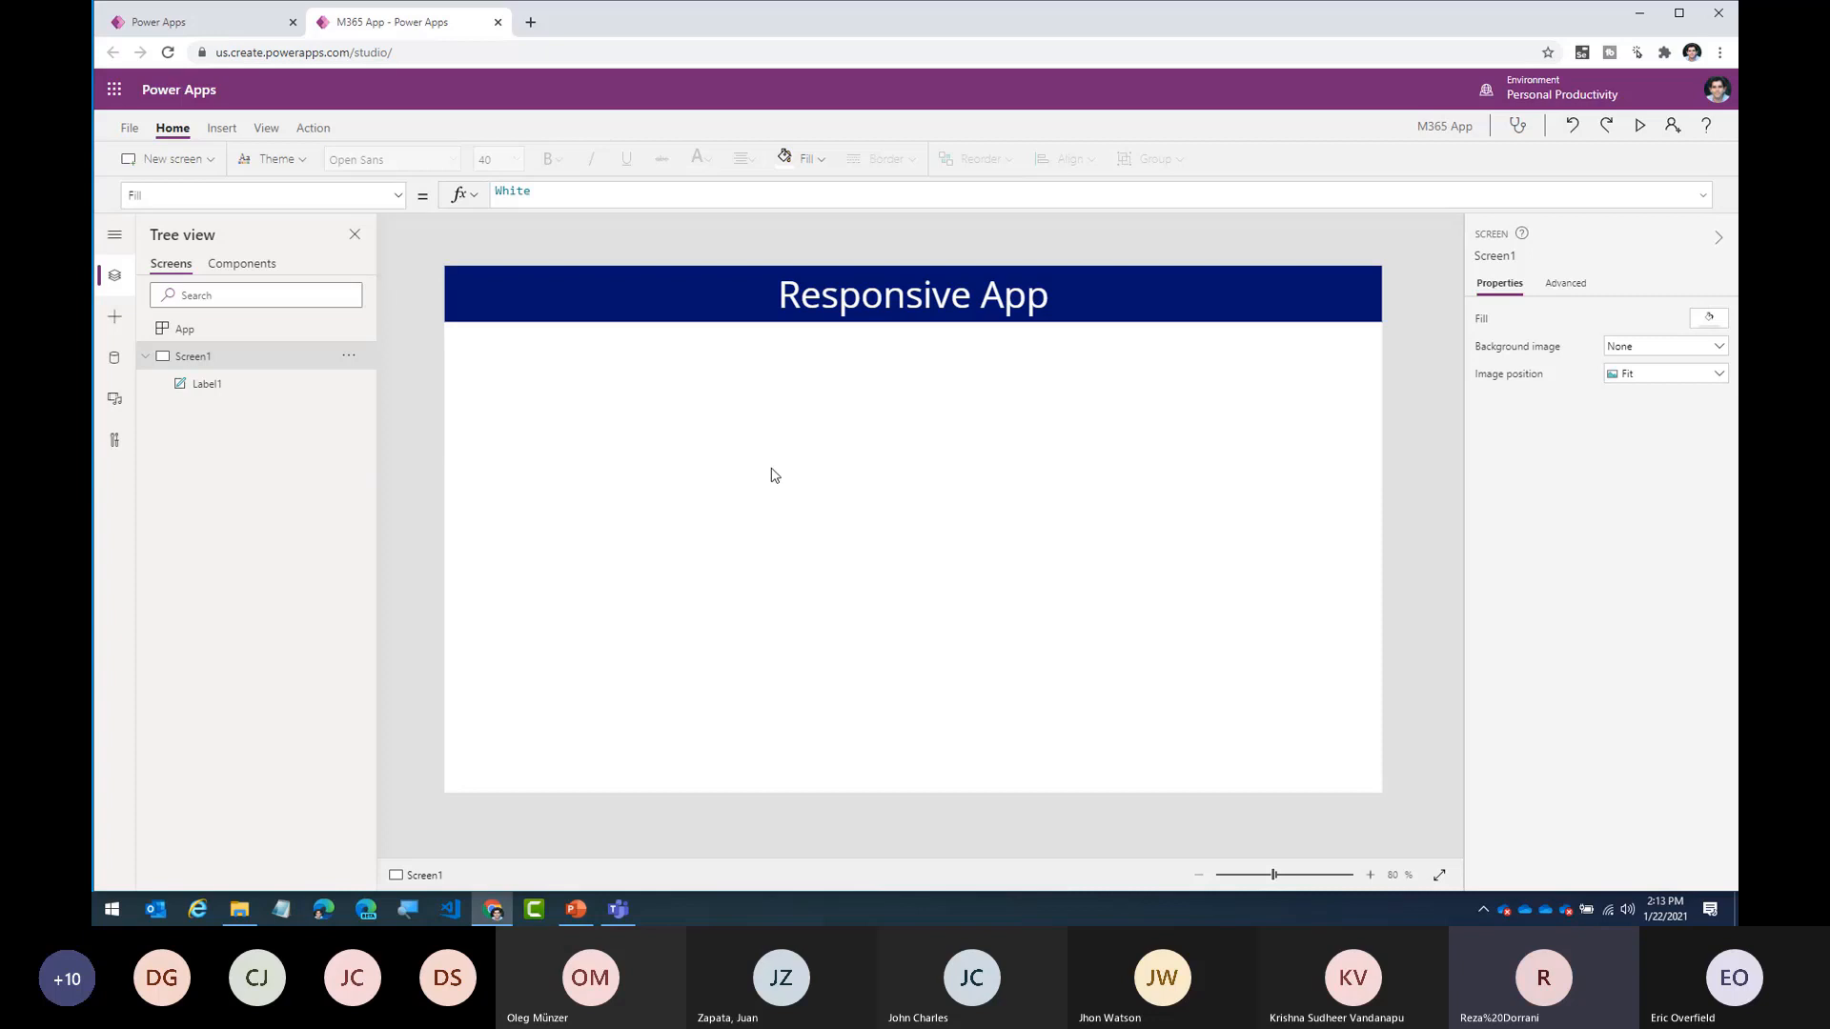
- Try to set the header label's X position to 10
{"action": "left_click", "coordinate": [578, 309]}
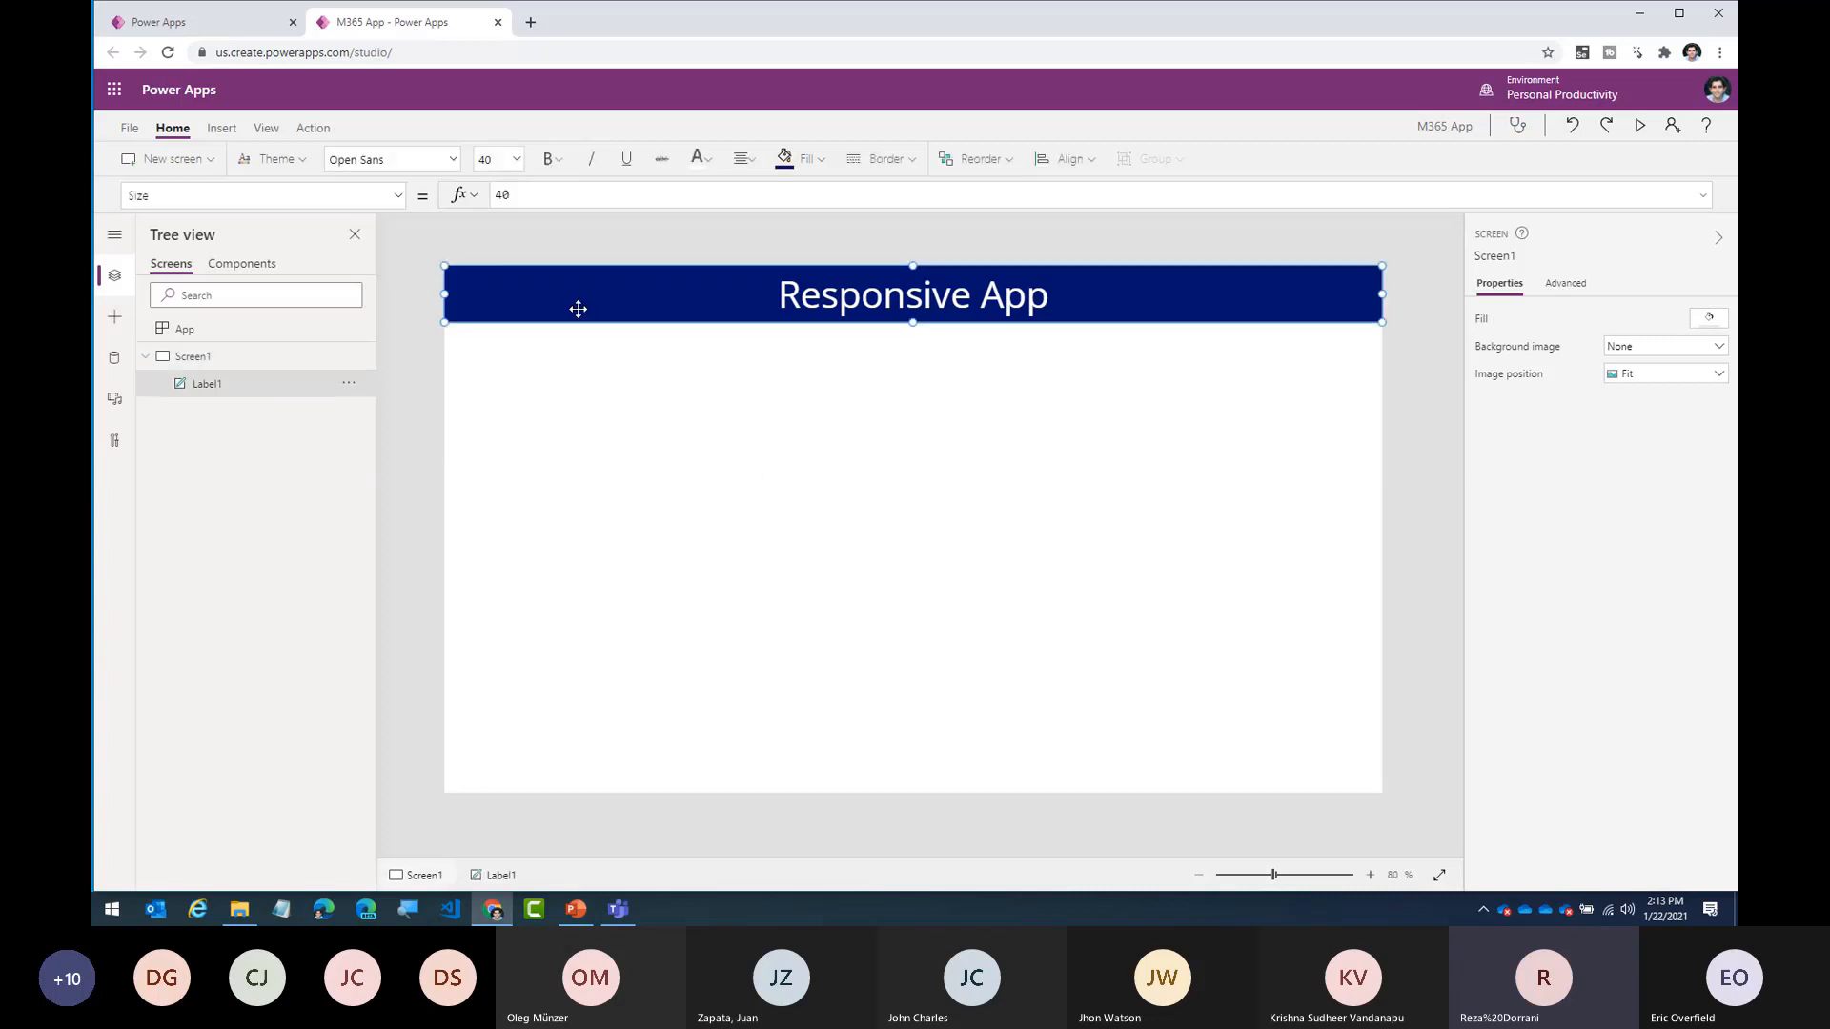
{"action": "left_click", "coordinate": [227, 197]}
{"action": "type", "text": "X"}
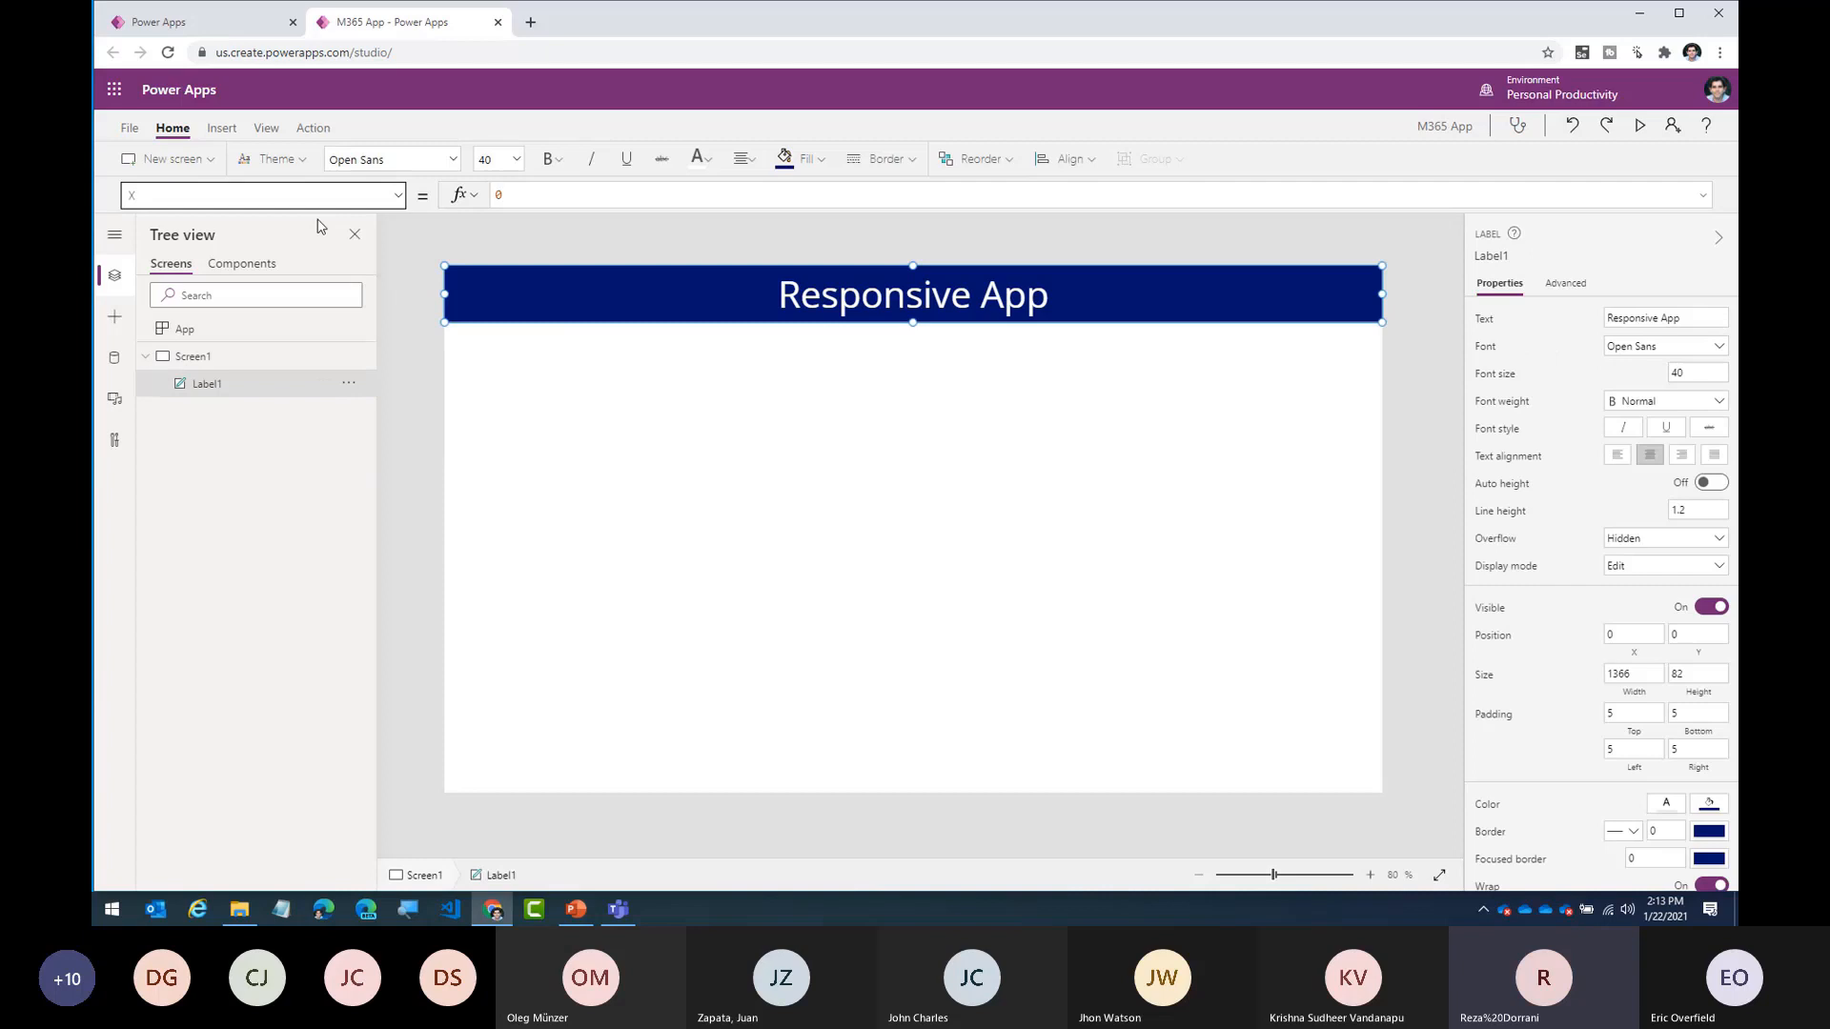
{"action": "left_click", "coordinate": [498, 196]}
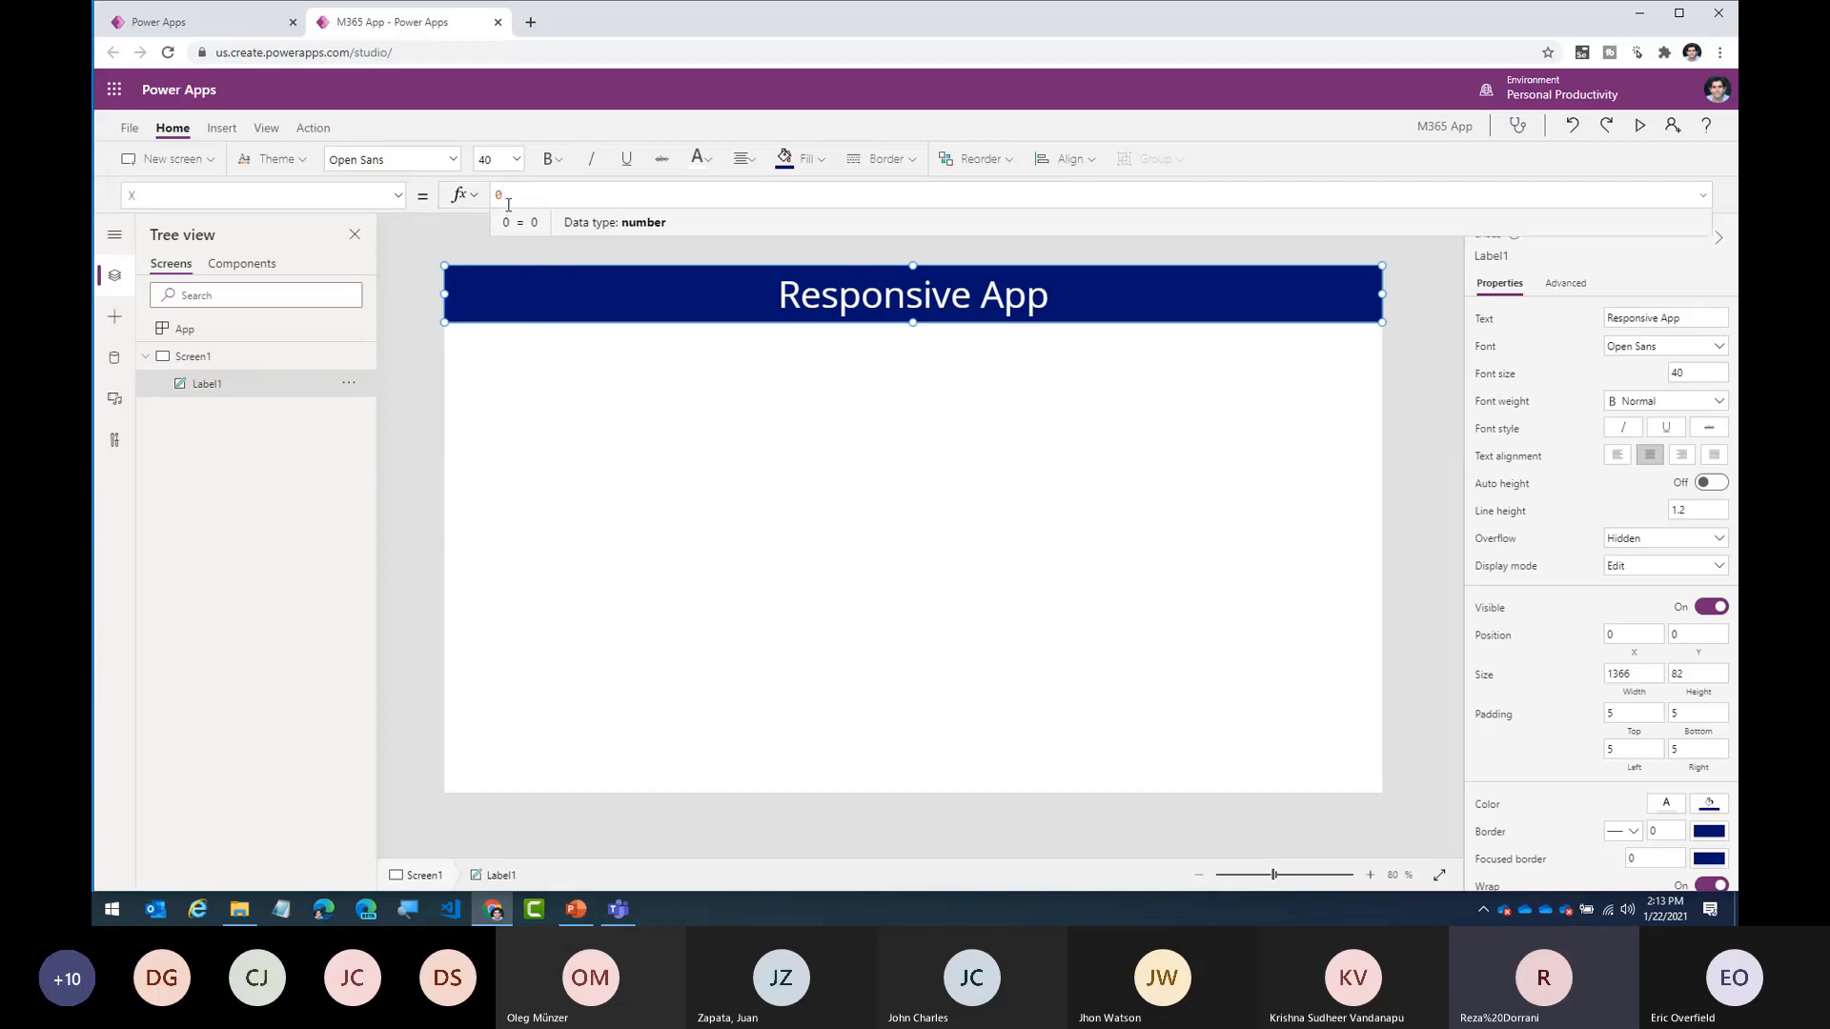
{"action": "key", "text": "BackSpace"}
{"action": "type", "text": "10"}
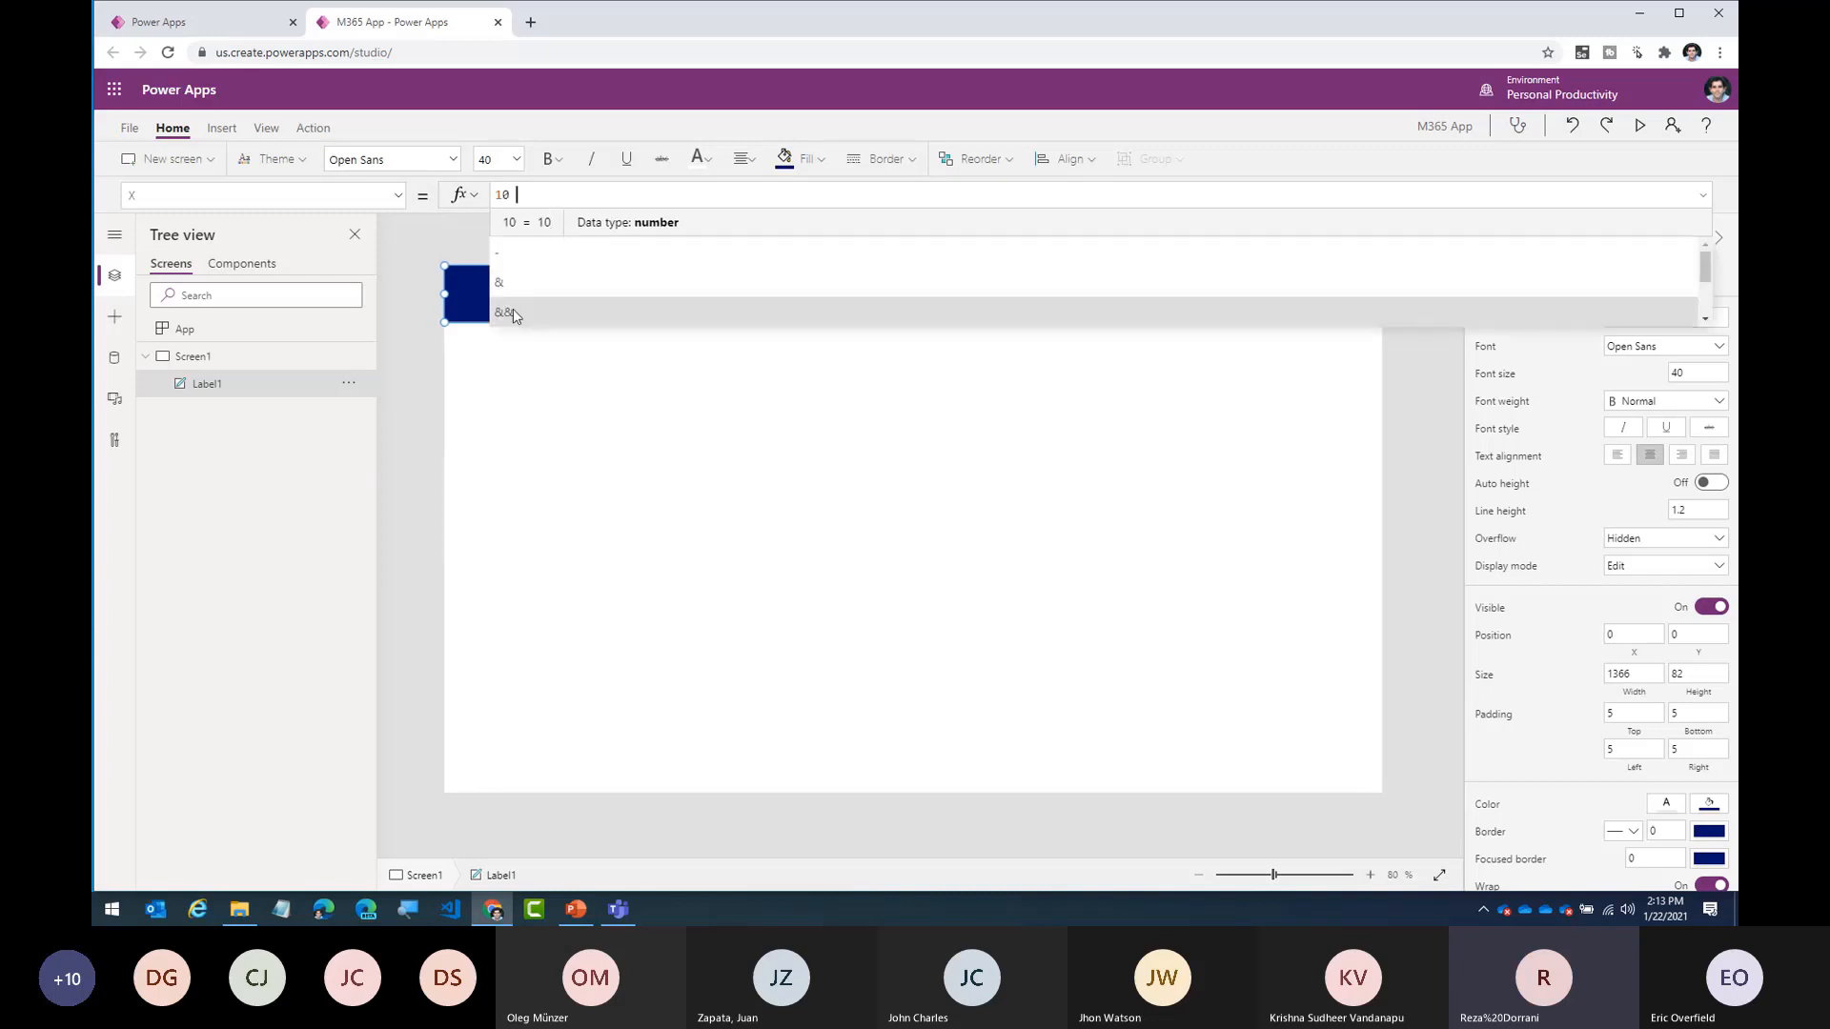
{"action": "left_click", "coordinate": [458, 292]}
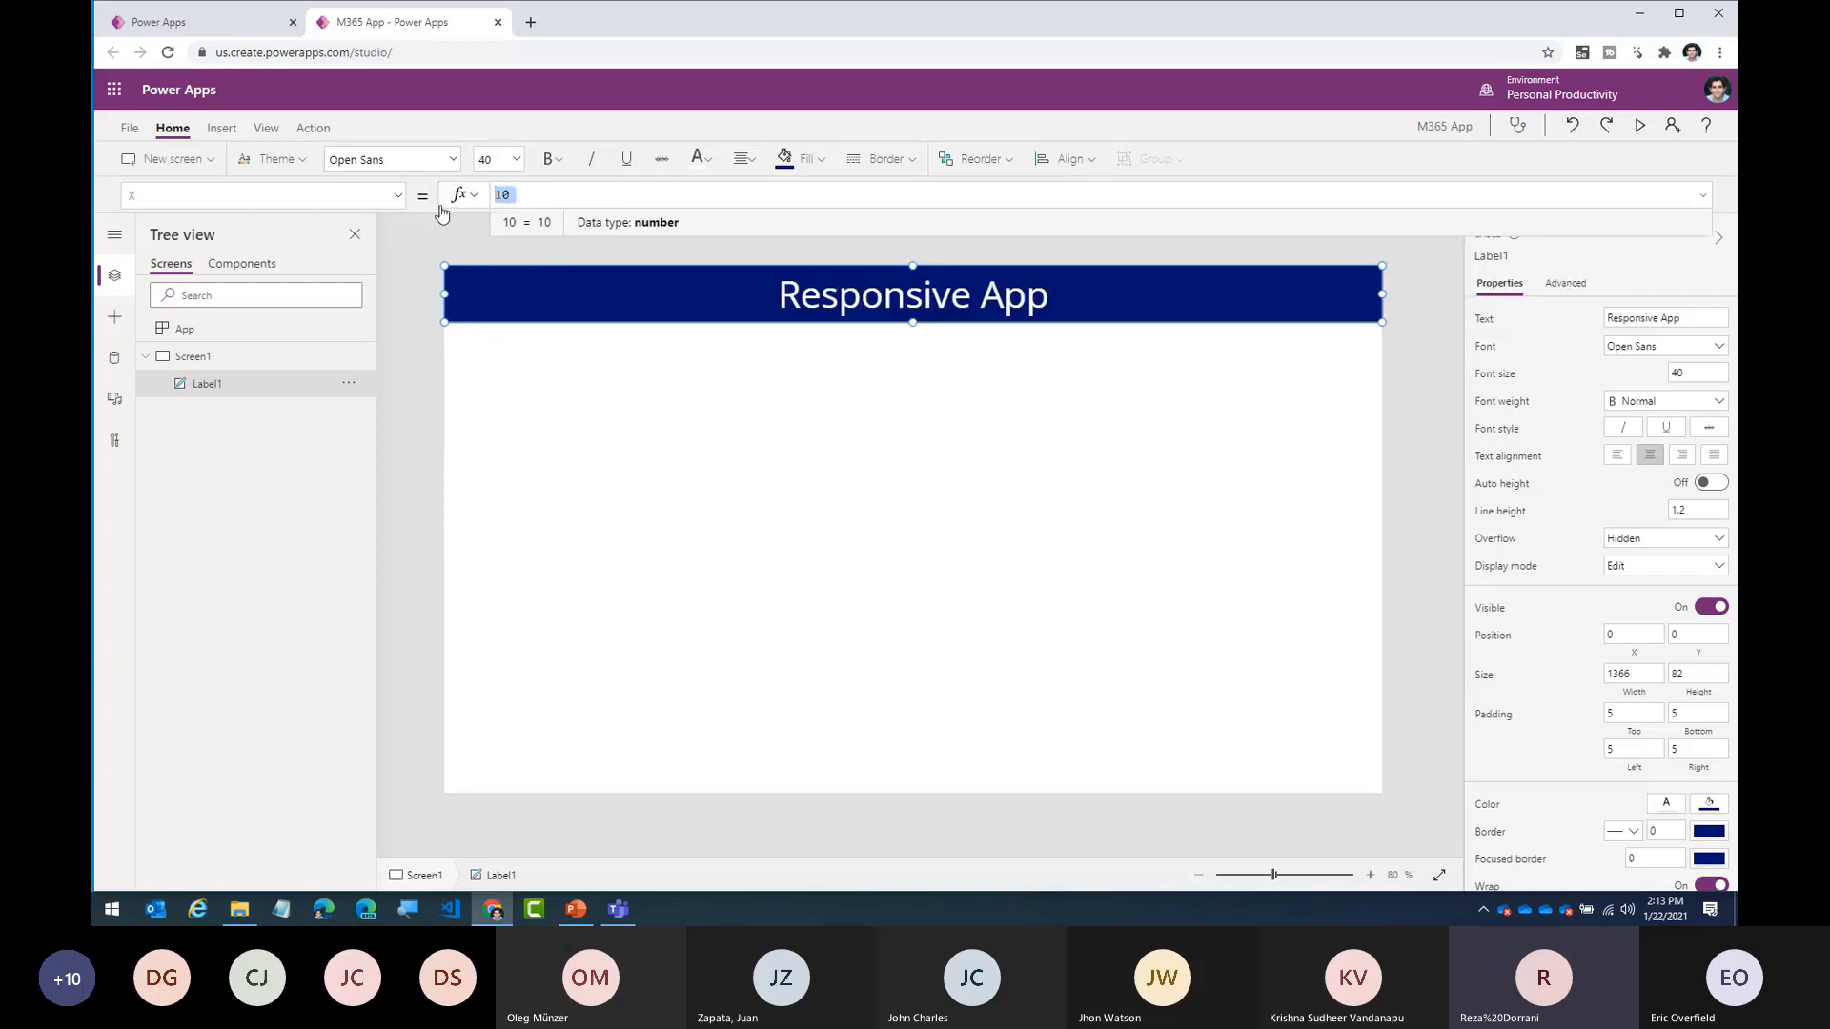
{"action": "left_click", "coordinate": [547, 399]}
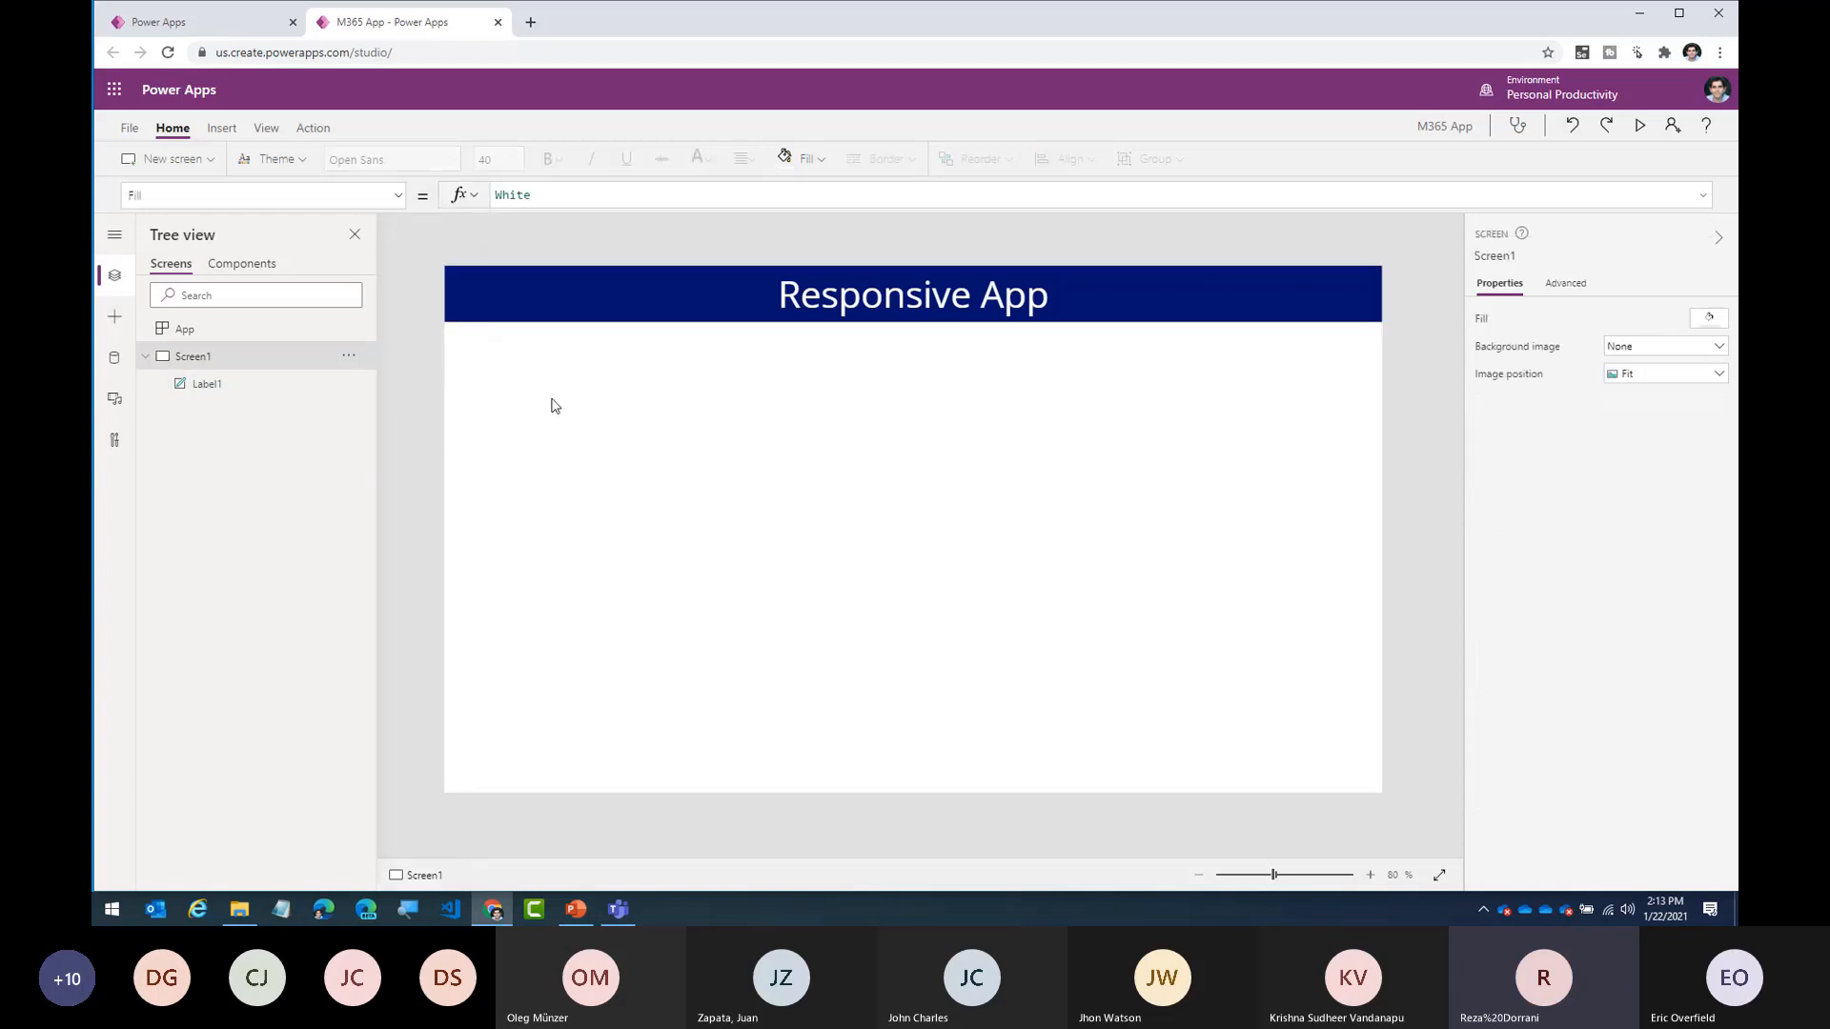
- Check the header label's X and Y properties and set its Height to 80
{"action": "left_click", "coordinate": [523, 316]}
{"action": "left_click", "coordinate": [335, 195]}
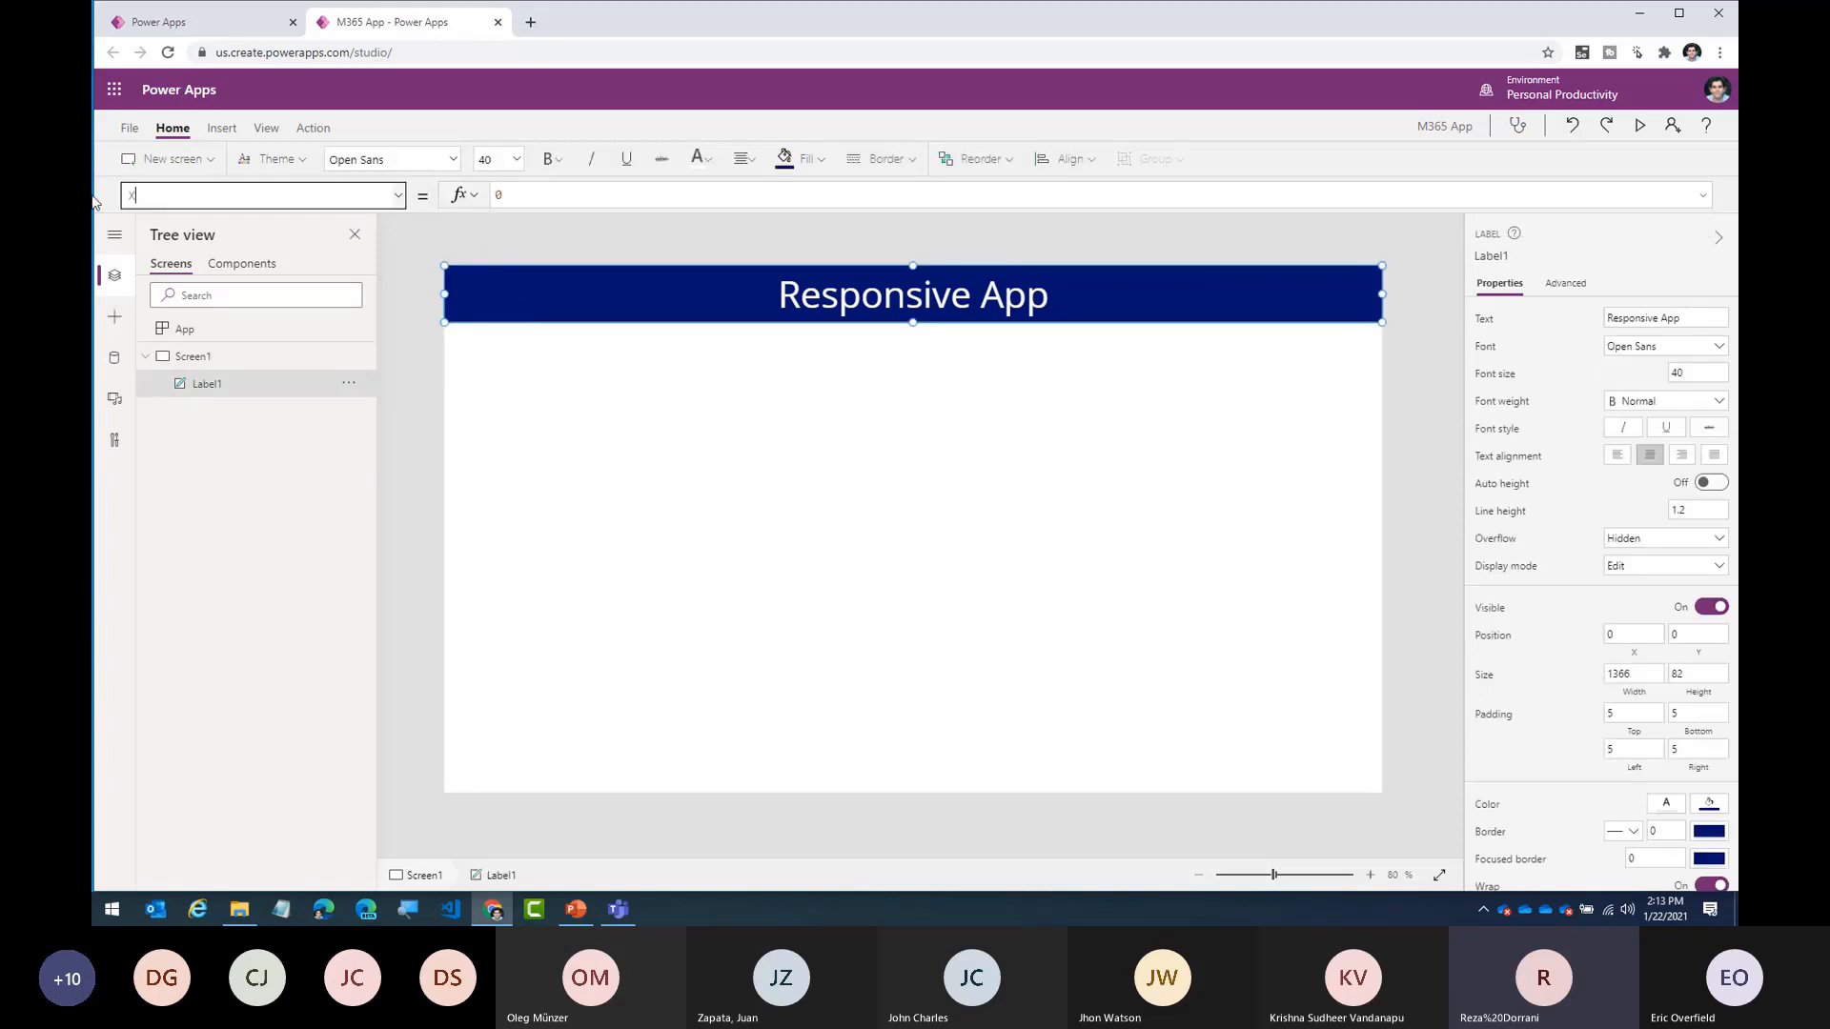
{"action": "type", "text": "Y"}
{"action": "left_click_drag", "start_coordinate": [344, 198], "coordinate": [97, 198]}
{"action": "type", "text": "Height"}
{"action": "key", "text": "Return"}
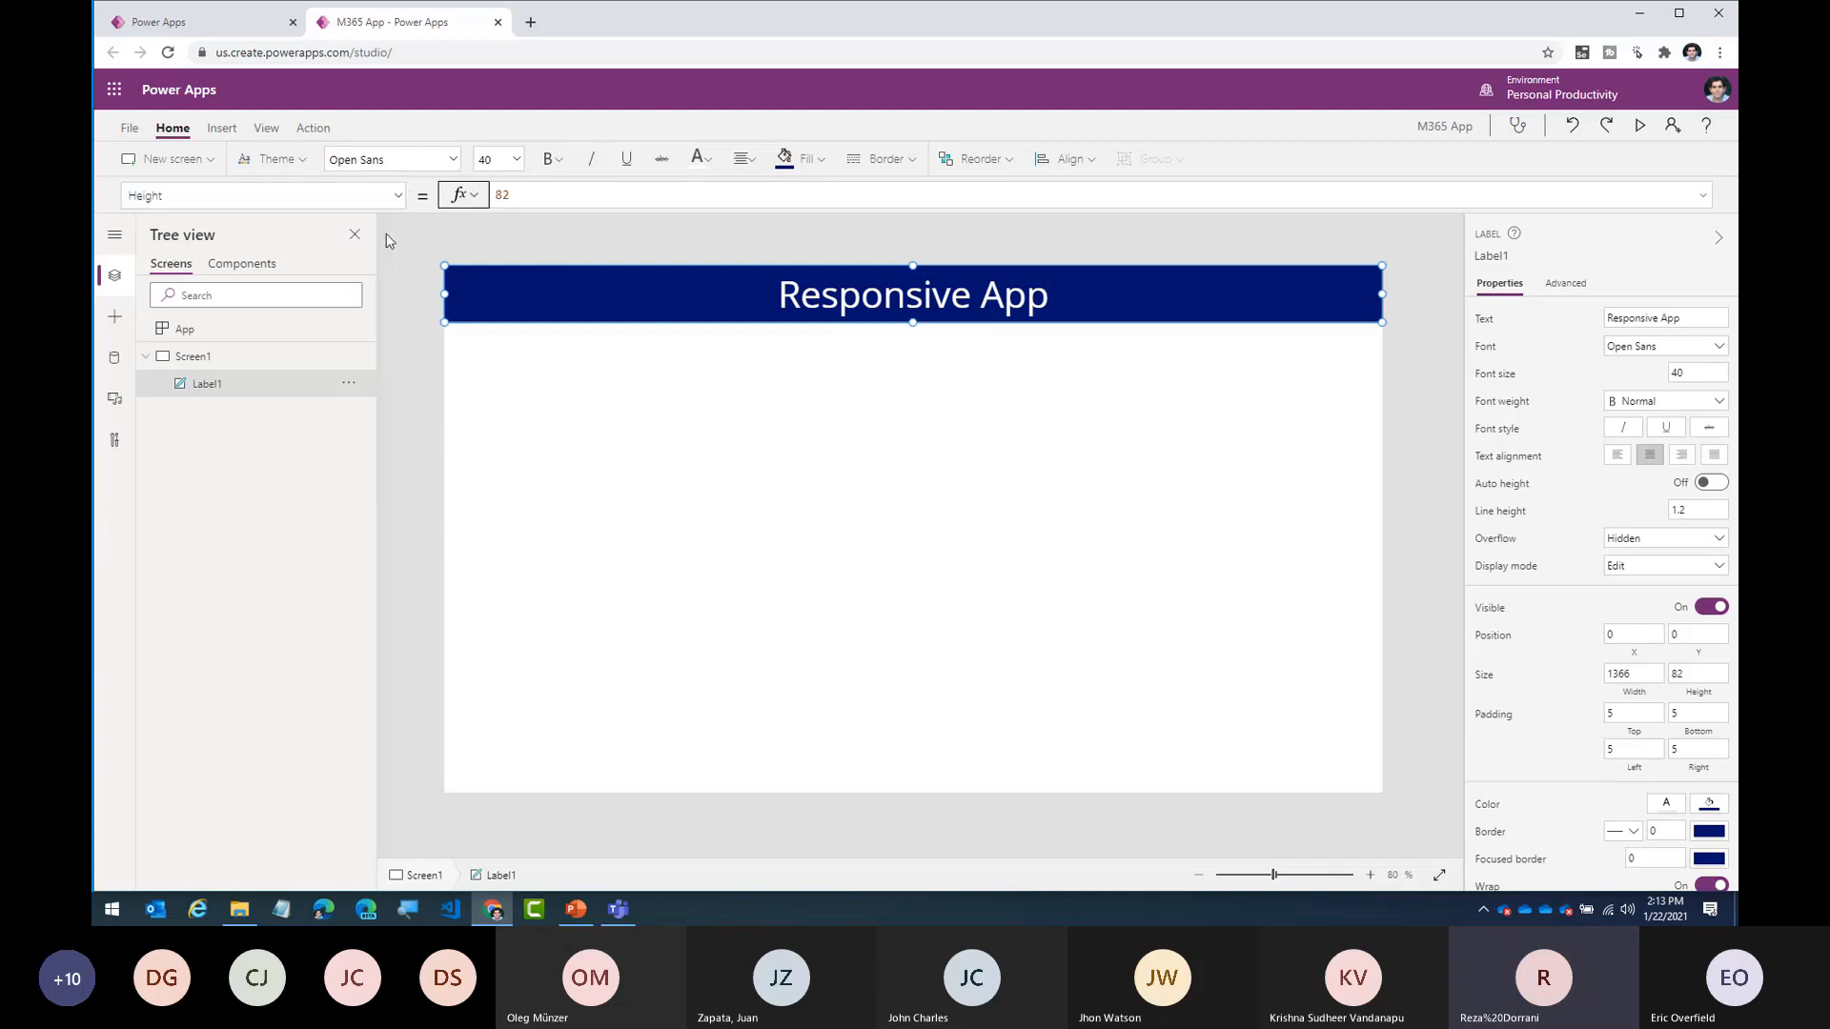
{"action": "left_click", "coordinate": [544, 195]}
{"action": "key", "text": "BackSpace"}
{"action": "type", "text": "0"}
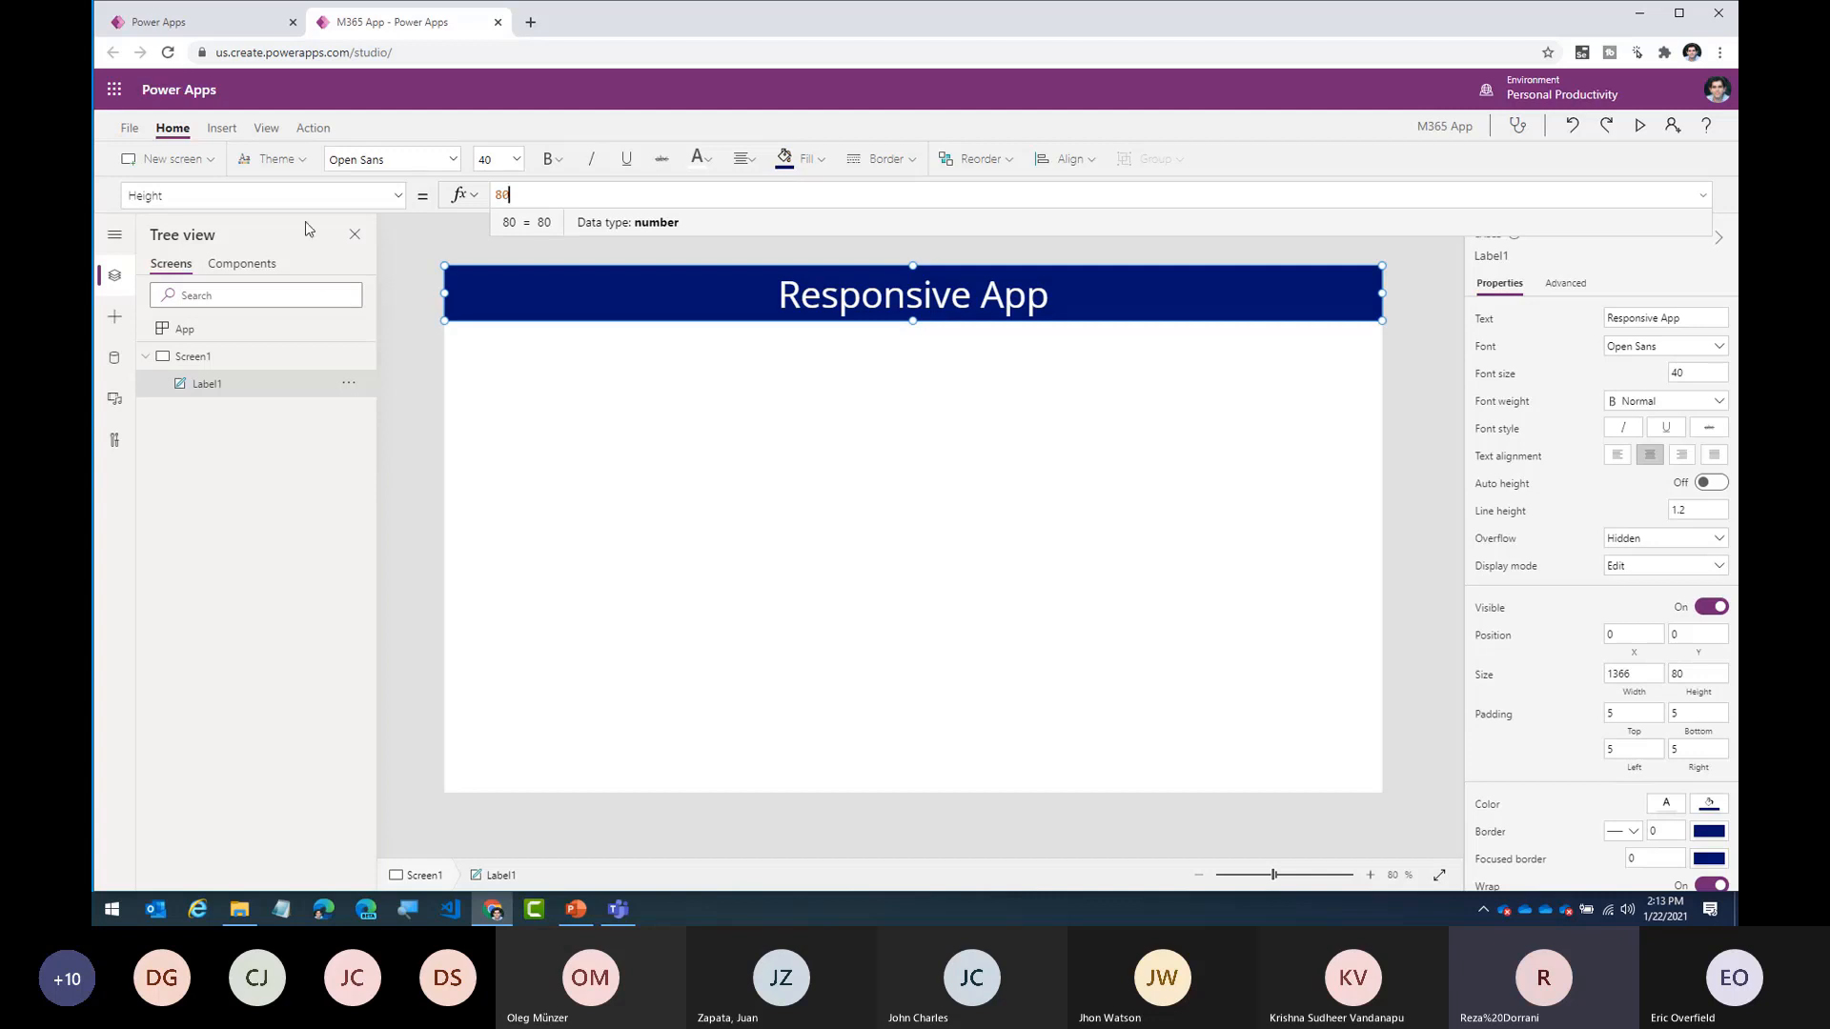
- Examine the header label's Width property value
{"action": "left_click", "coordinate": [143, 195]}
{"action": "type", "text": "Width"}
{"action": "key", "text": "Return"}
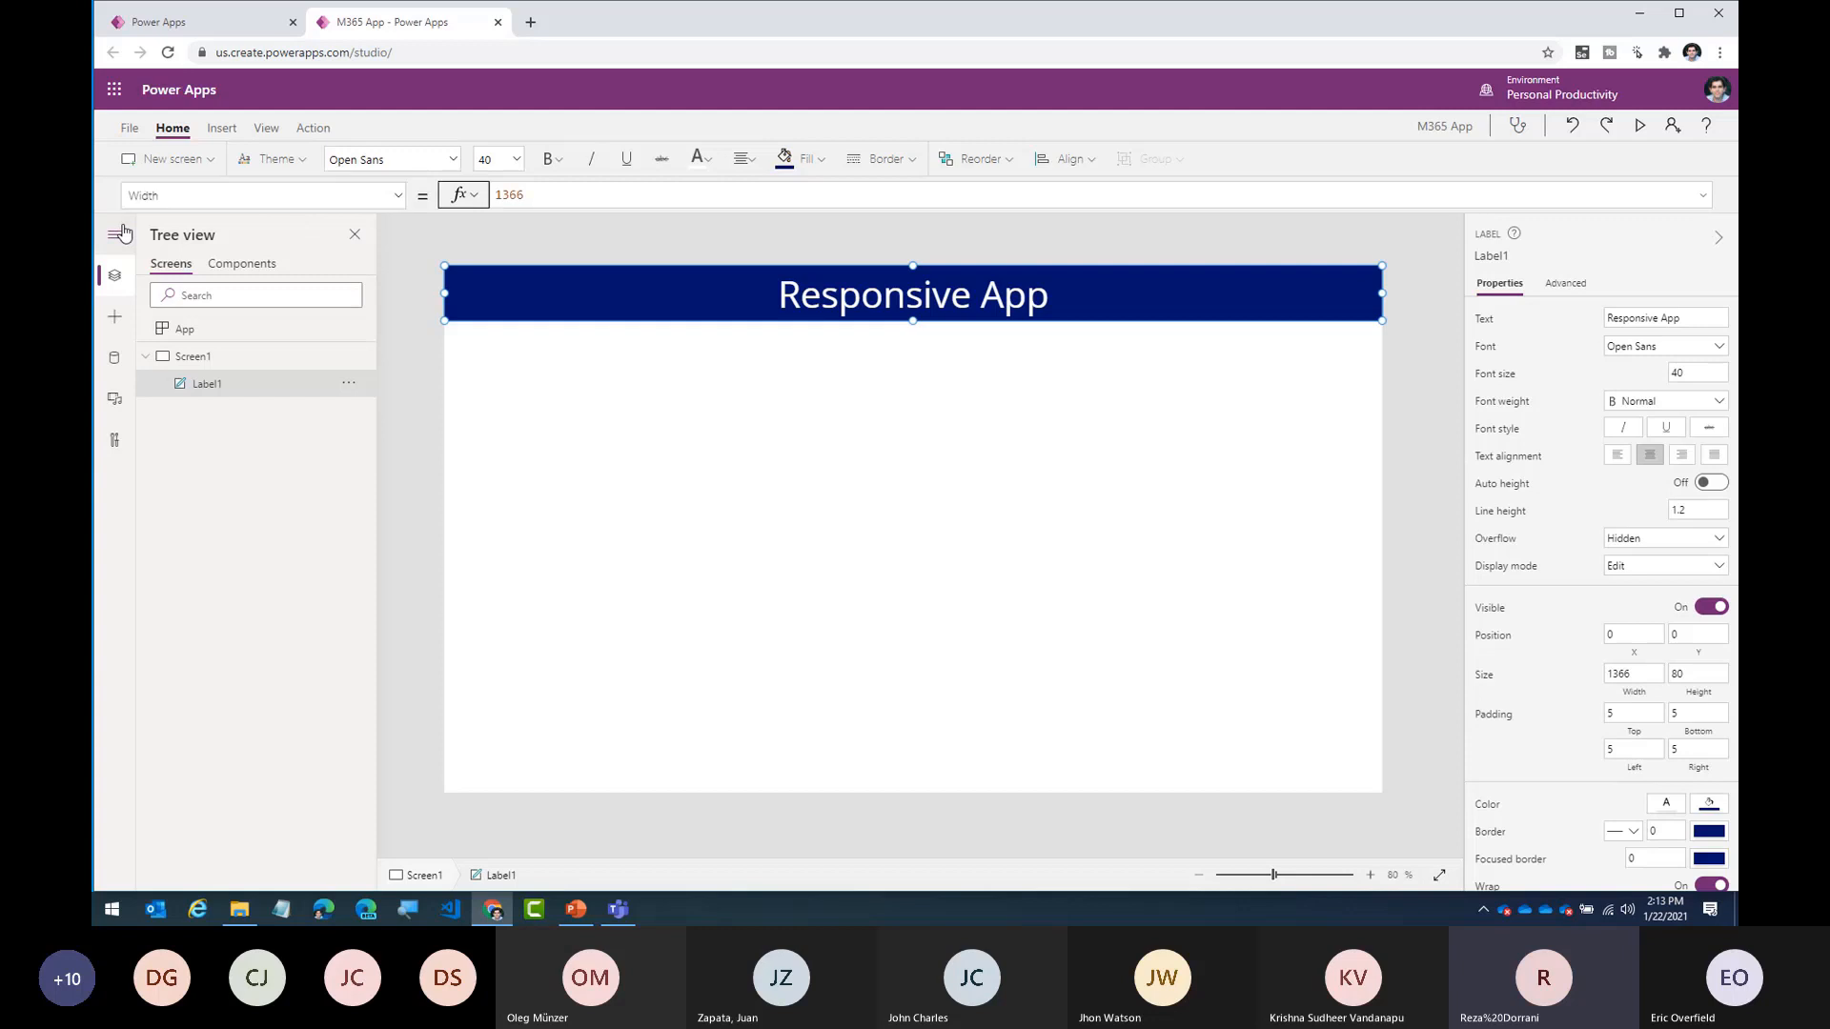
{"action": "left_click", "coordinate": [559, 194]}
{"action": "key", "text": "ctrl+a"}
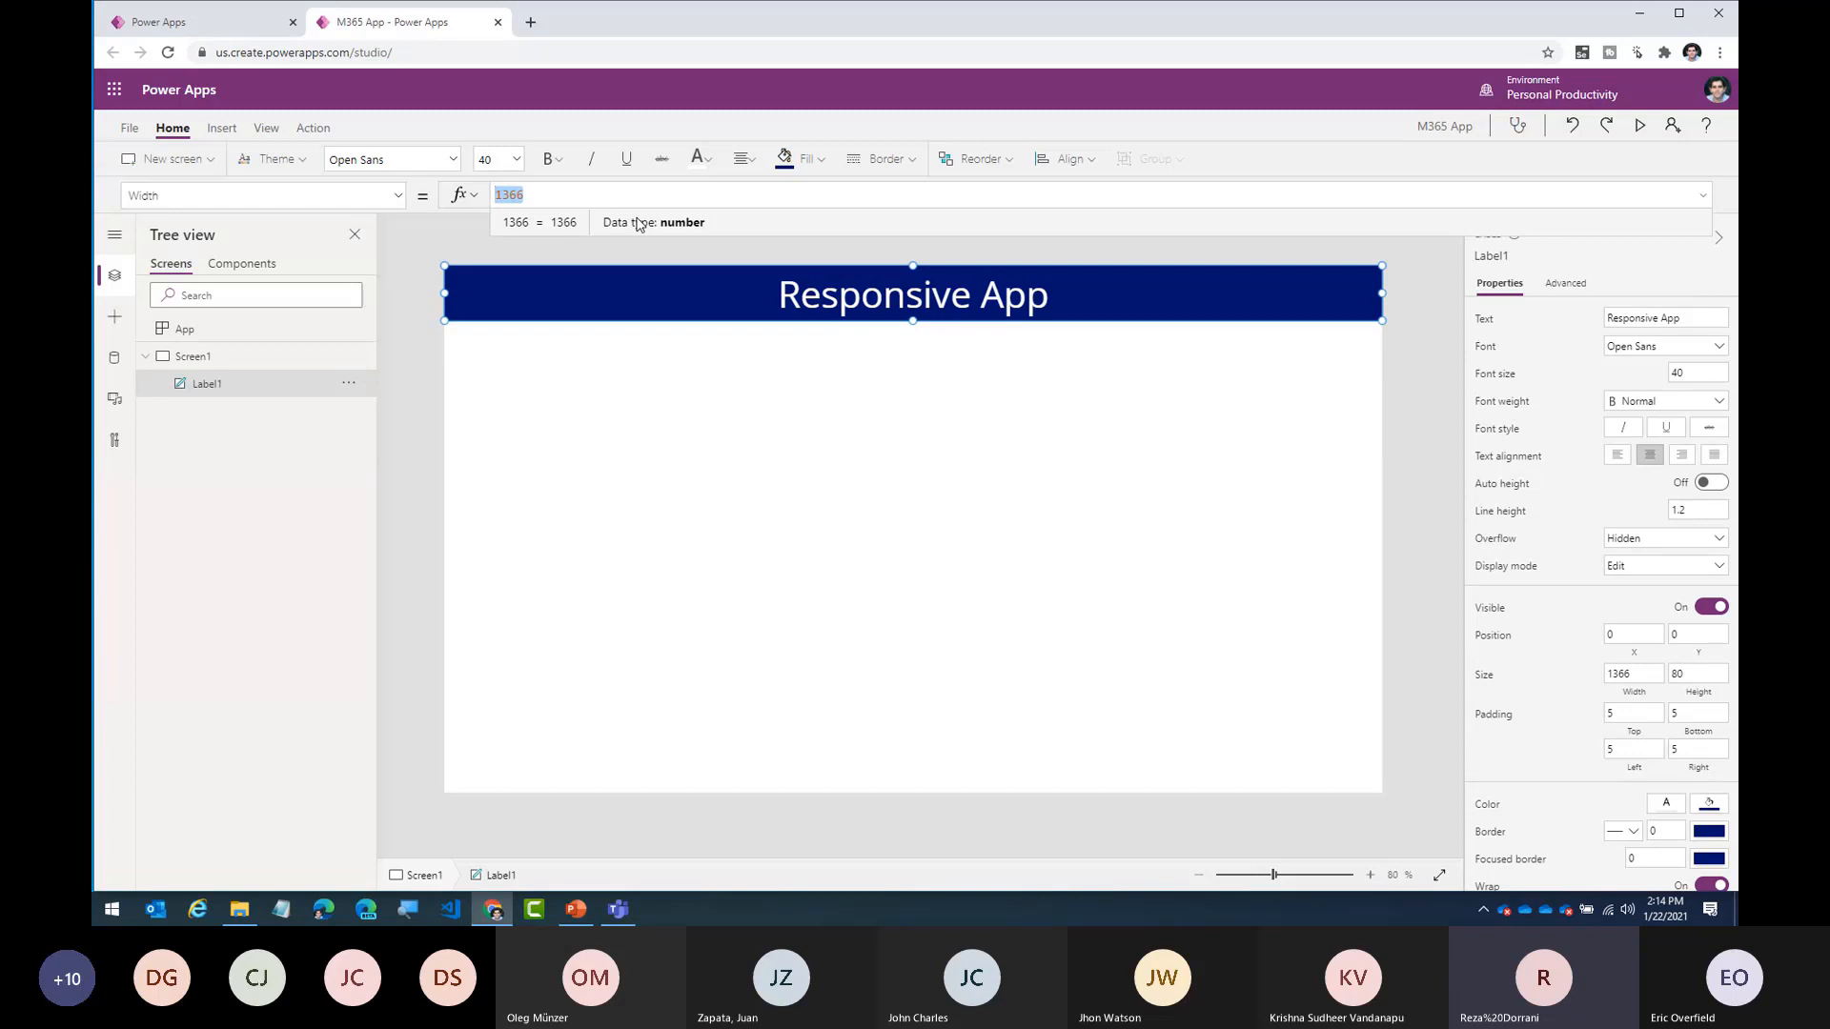
- Set Screen1's fill to the light blue theme color RGBA(102, 182, 227, 1)
{"action": "left_click", "coordinate": [190, 356]}
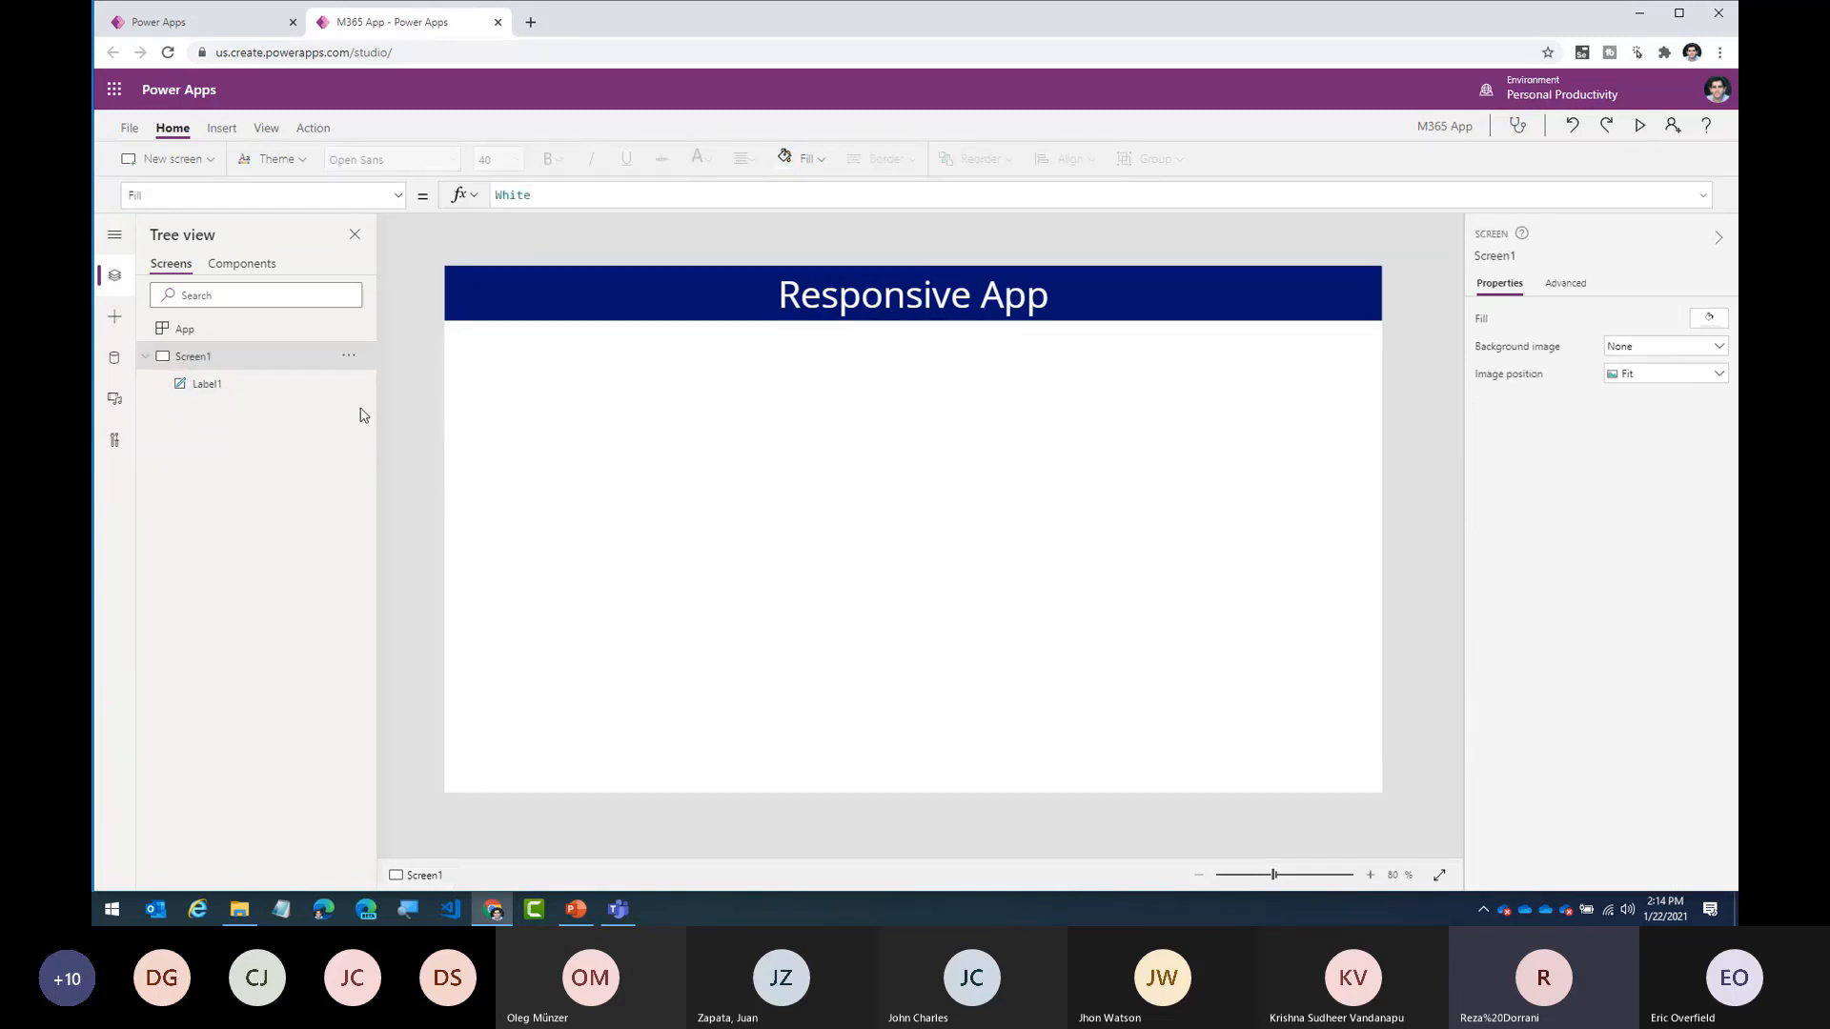
{"action": "left_click", "coordinate": [1700, 324]}
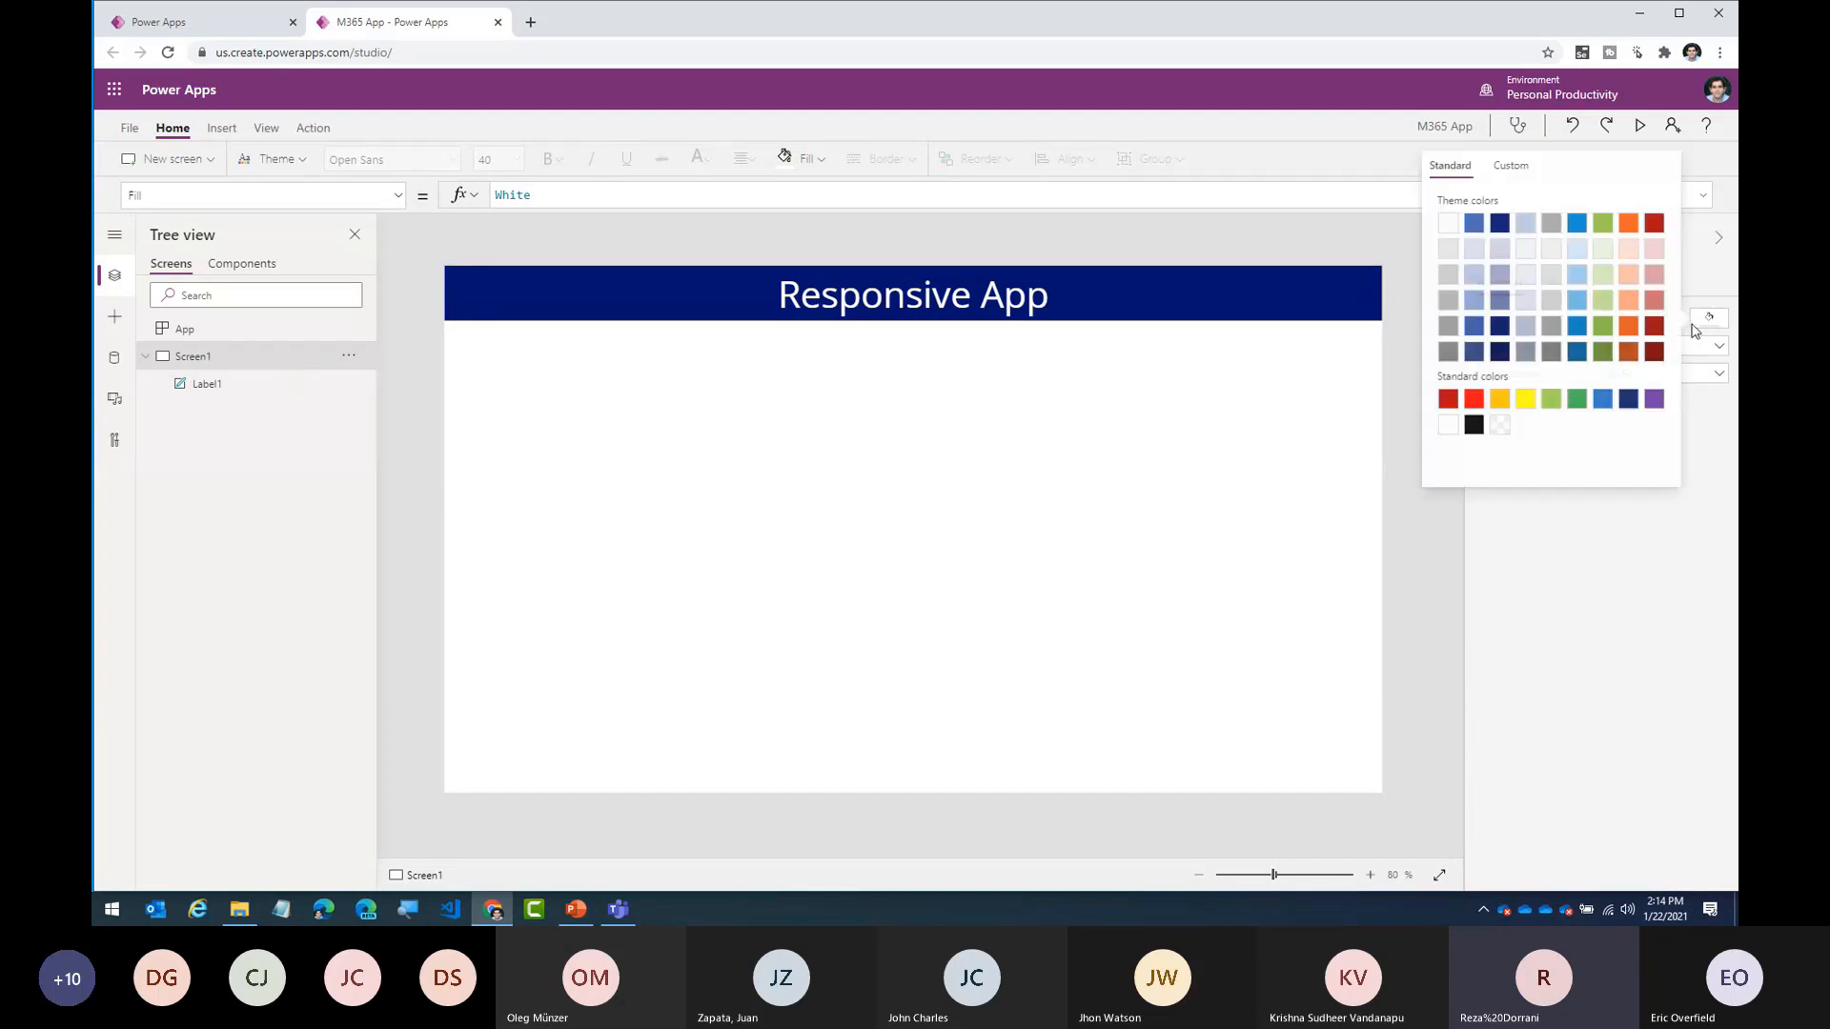
{"action": "left_click", "coordinate": [1576, 301]}
{"action": "left_click", "coordinate": [1304, 520]}
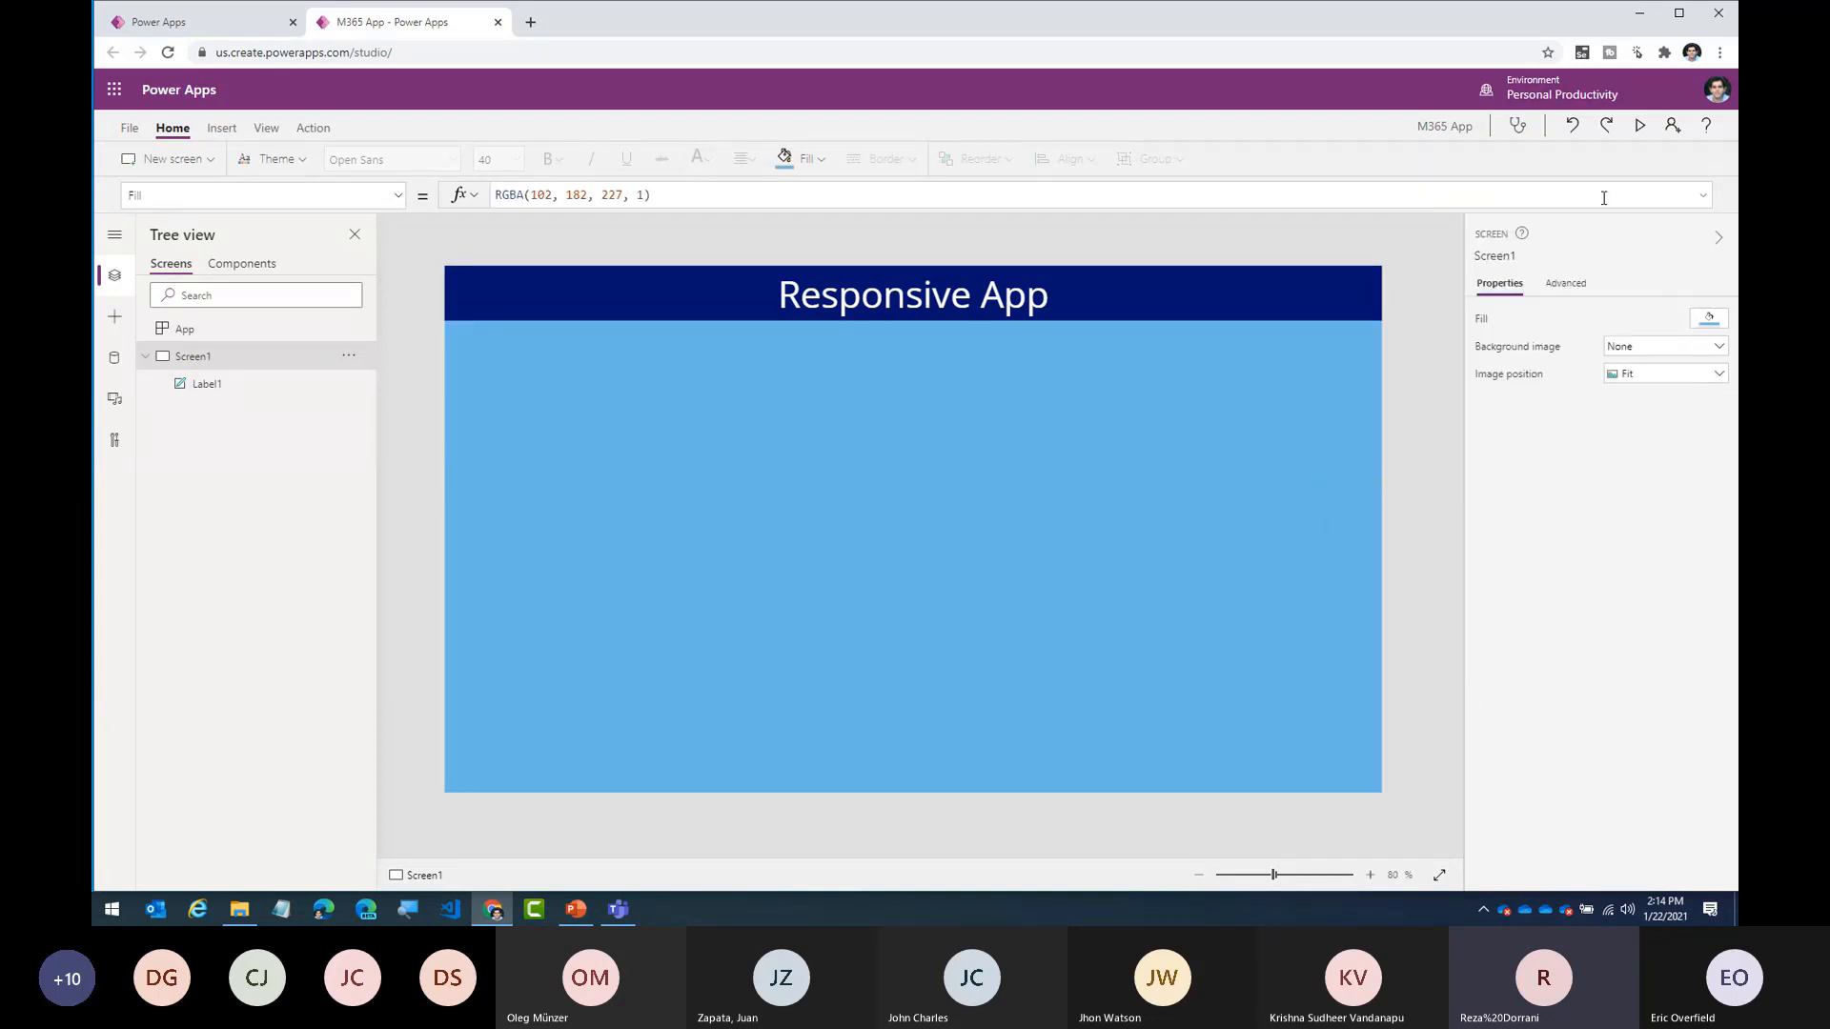
- Preview the app to compare the header's width with the blue screen background, and return to the editor
{"action": "left_click", "coordinate": [1638, 127]}
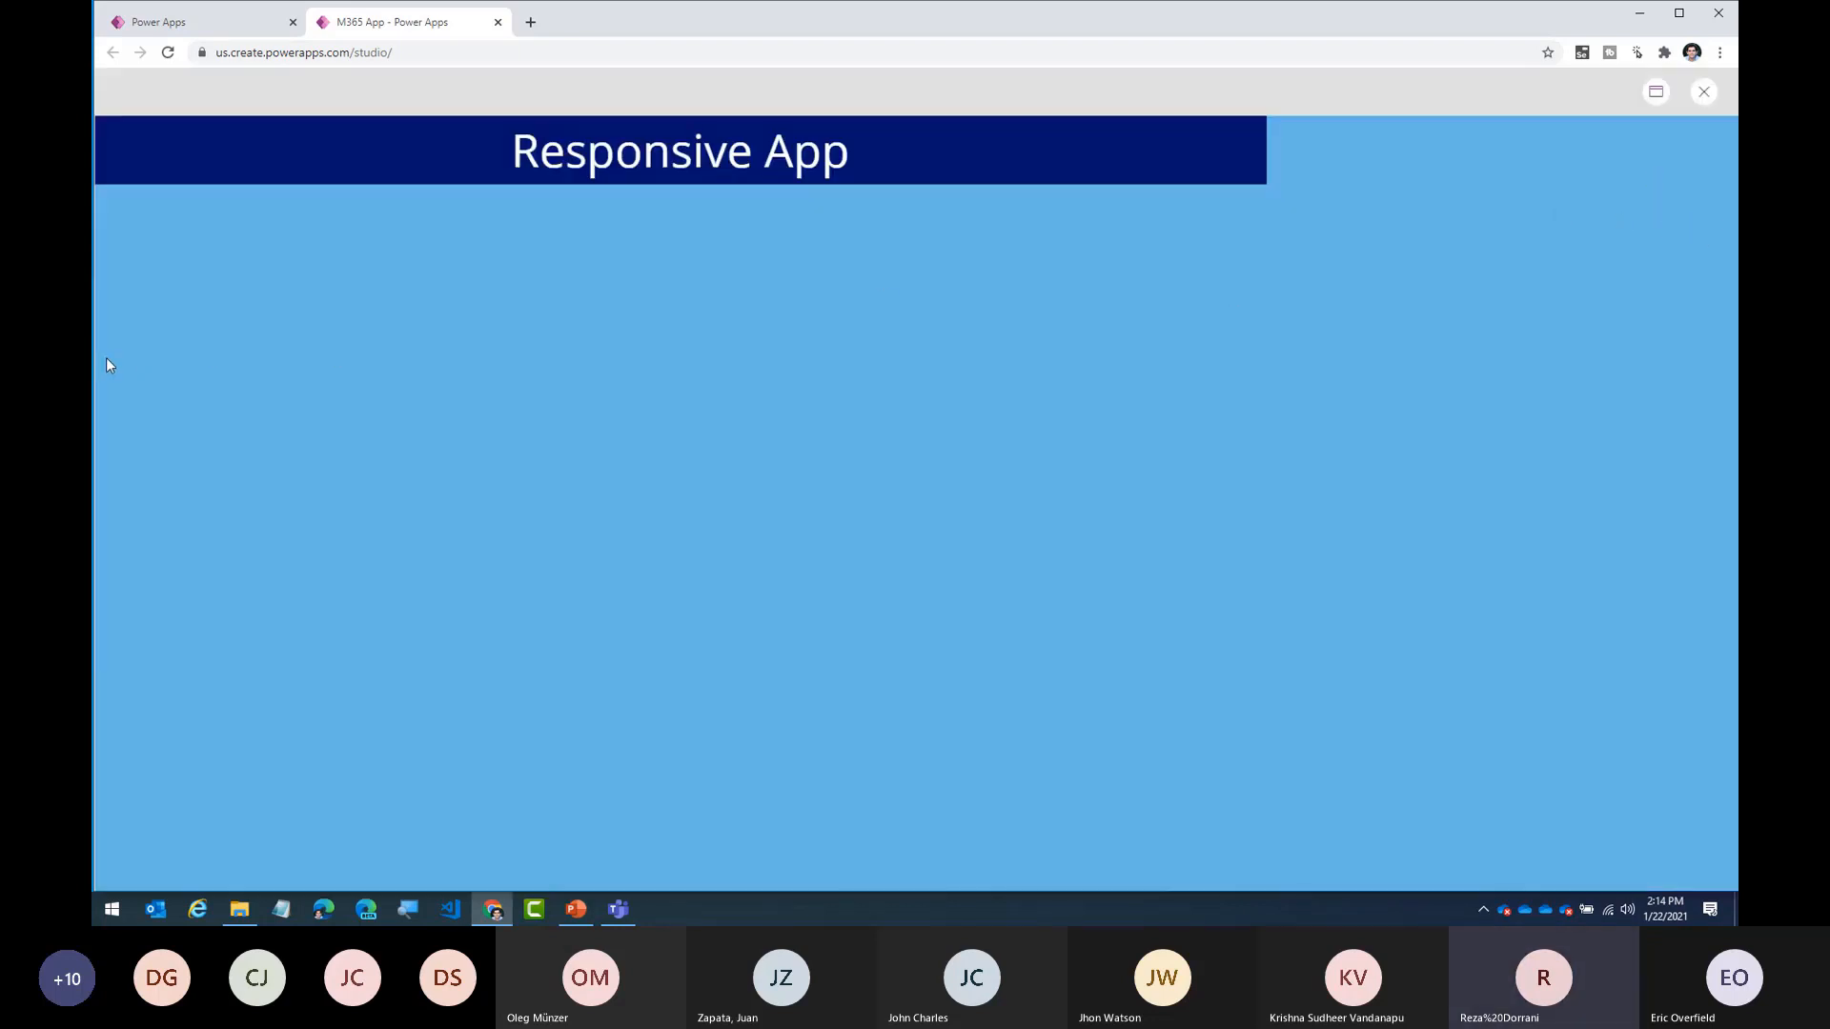
{"action": "mouse_move", "coordinate": [96, 364]}
{"action": "left_mouse_down"}
{"action": "mouse_move", "coordinate": [784, 360]}
{"action": "mouse_move", "coordinate": [96, 392]}
{"action": "left_mouse_up"}
{"action": "mouse_move", "coordinate": [859, 2]}
{"action": "left_mouse_down"}
{"action": "mouse_move", "coordinate": [853, 243]}
{"action": "mouse_move", "coordinate": [852, 2]}
{"action": "left_mouse_up"}
{"action": "left_click", "coordinate": [1705, 92]}
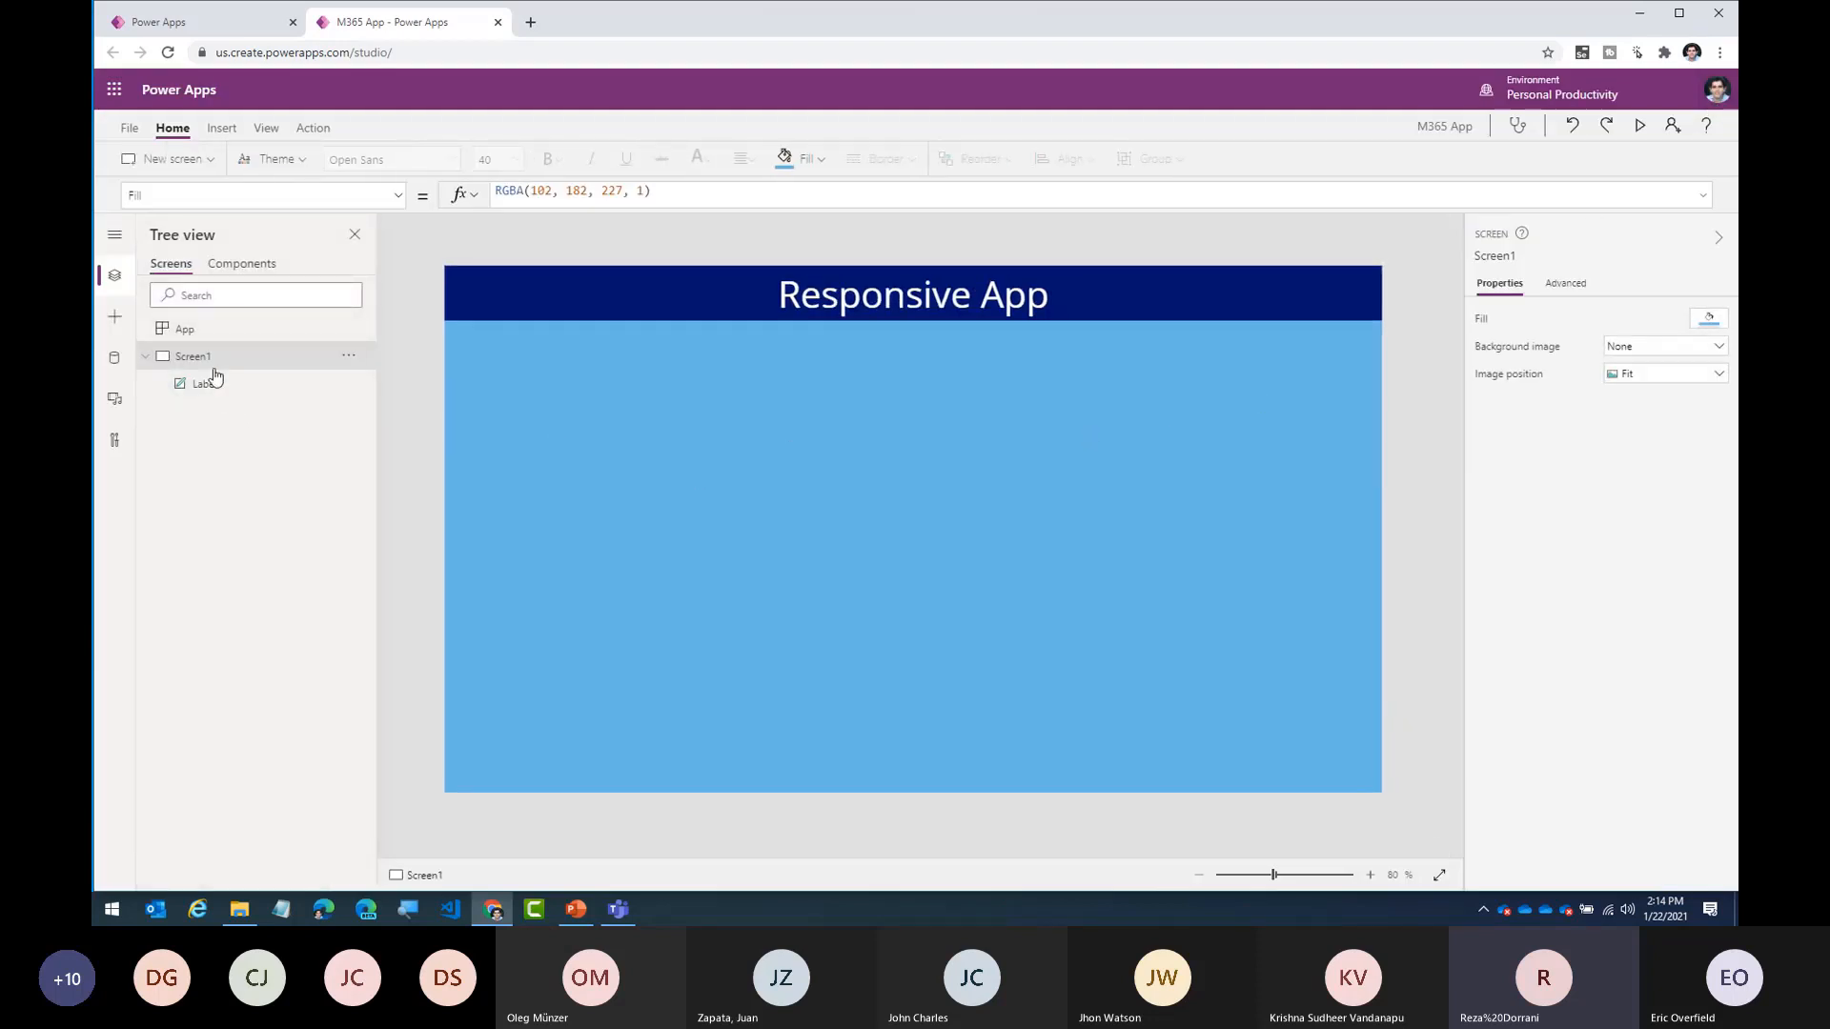
- Examine Screen1's Width formula, looking at its Max function and the App.Width and App.MinScreenWidth arguments
{"action": "left_click", "coordinate": [143, 196]}
{"action": "type", "text": "Width"}
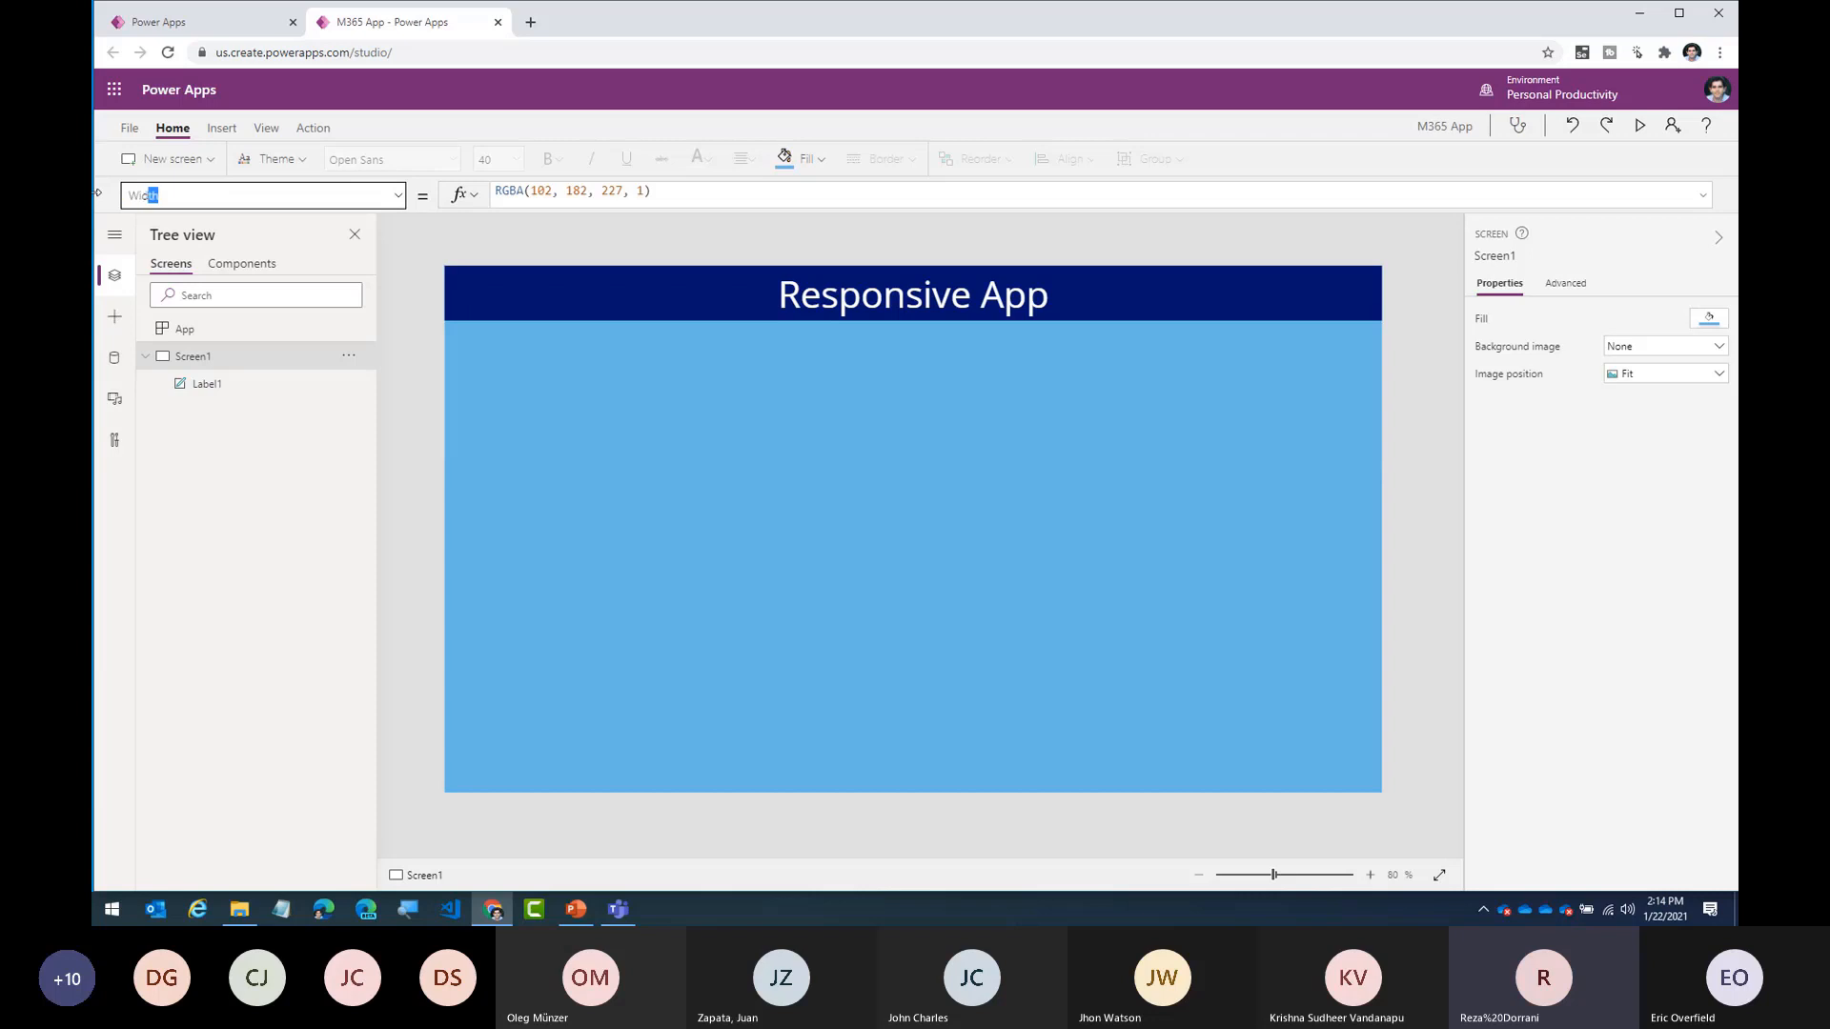
{"action": "key", "text": "Return"}
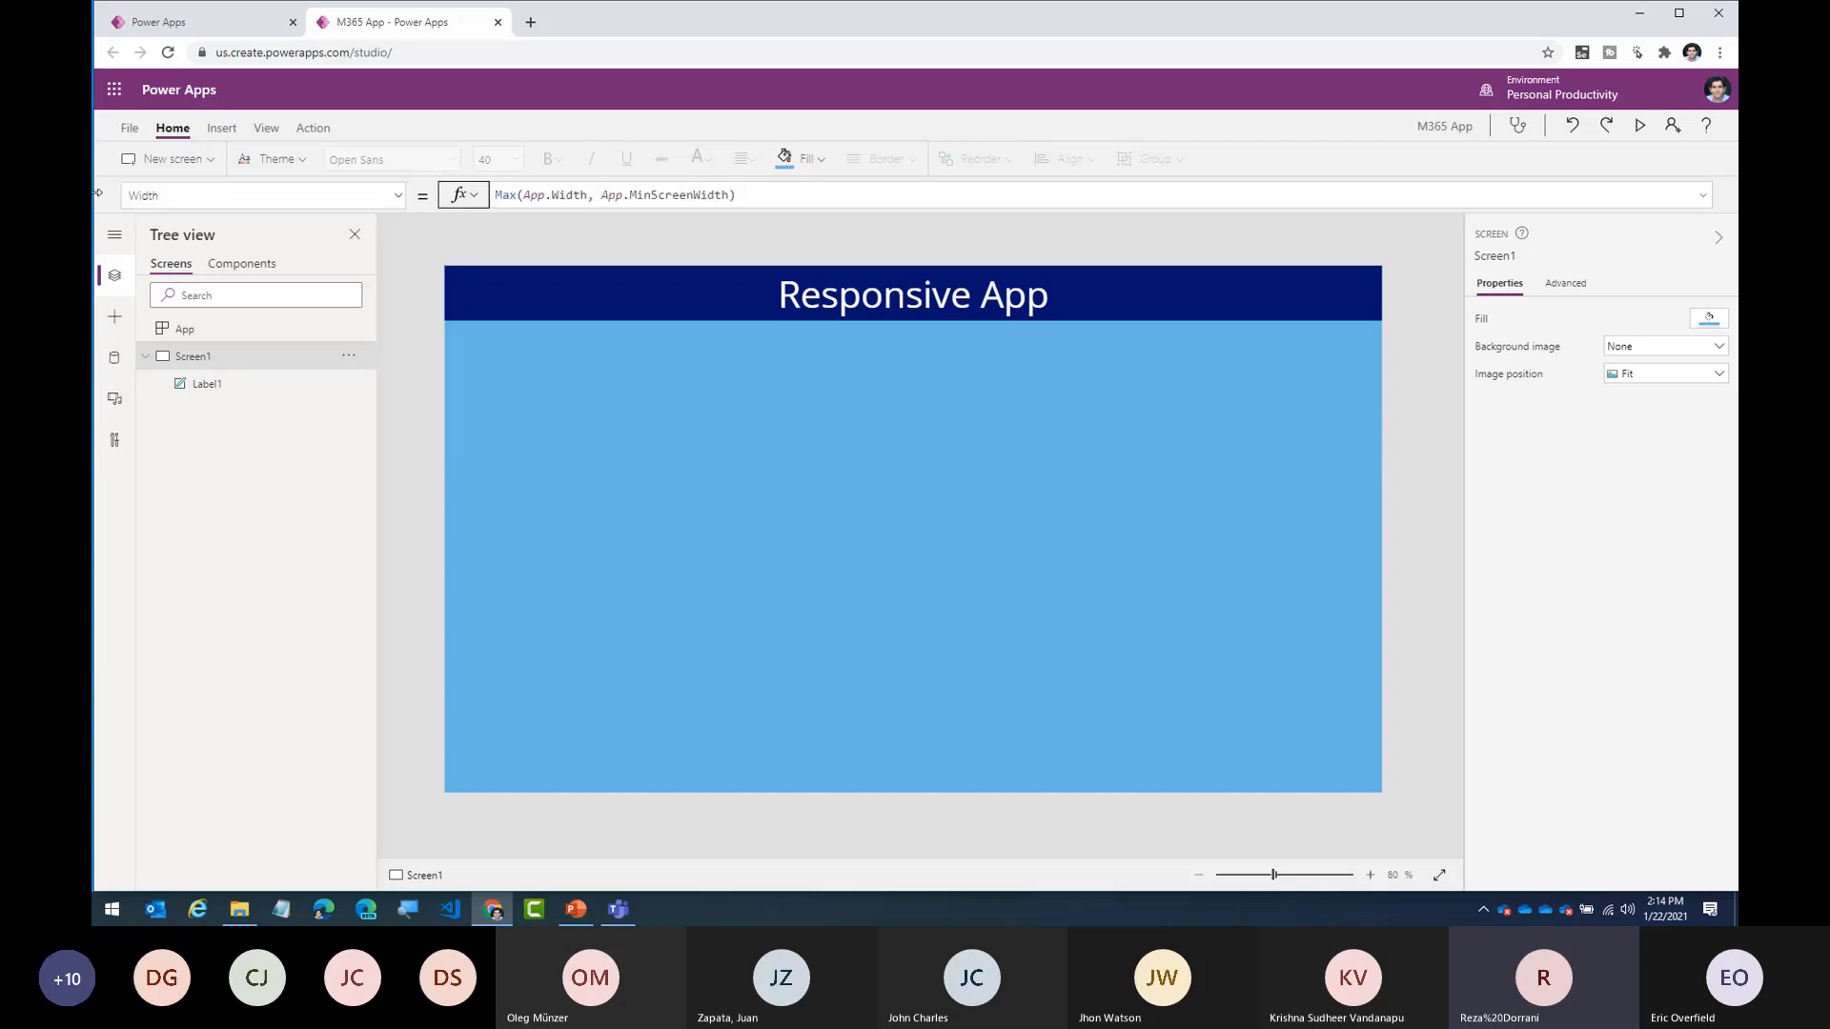
{"action": "left_click", "coordinate": [1703, 197]}
{"action": "left_click_drag", "start_coordinate": [780, 204], "coordinate": [472, 200]}
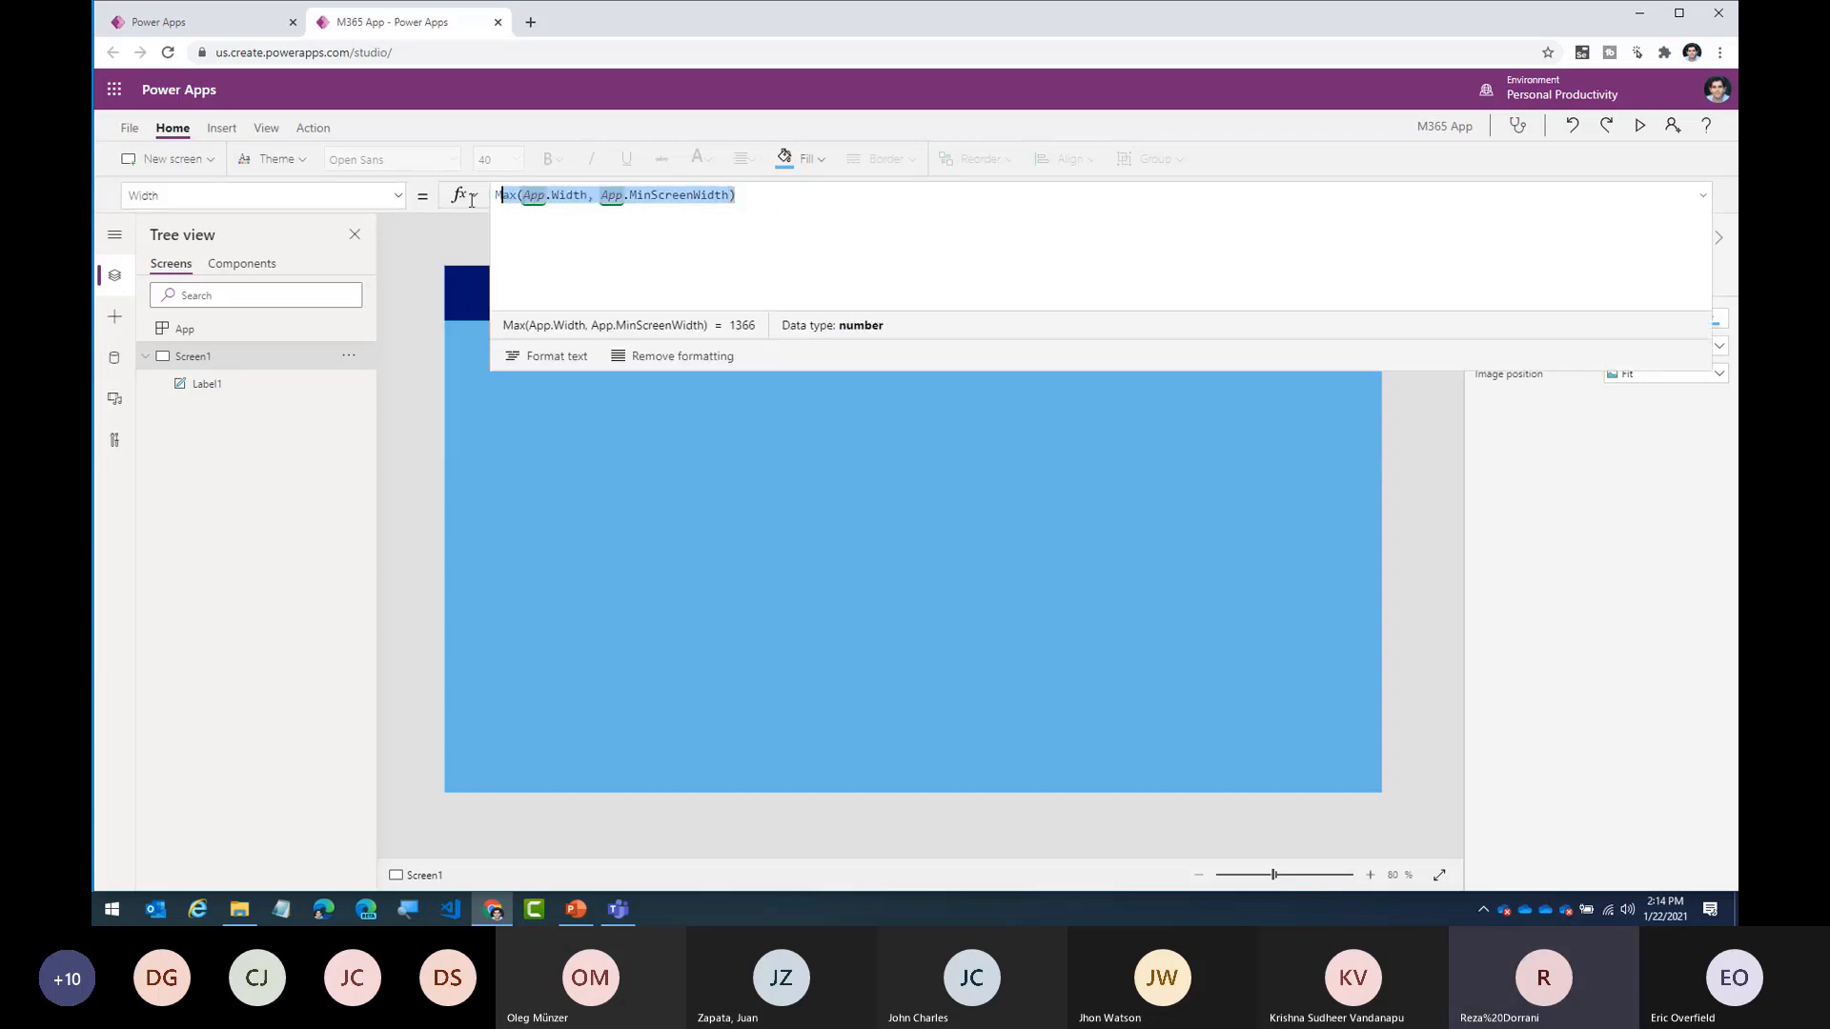
{"action": "left_click", "coordinate": [945, 239]}
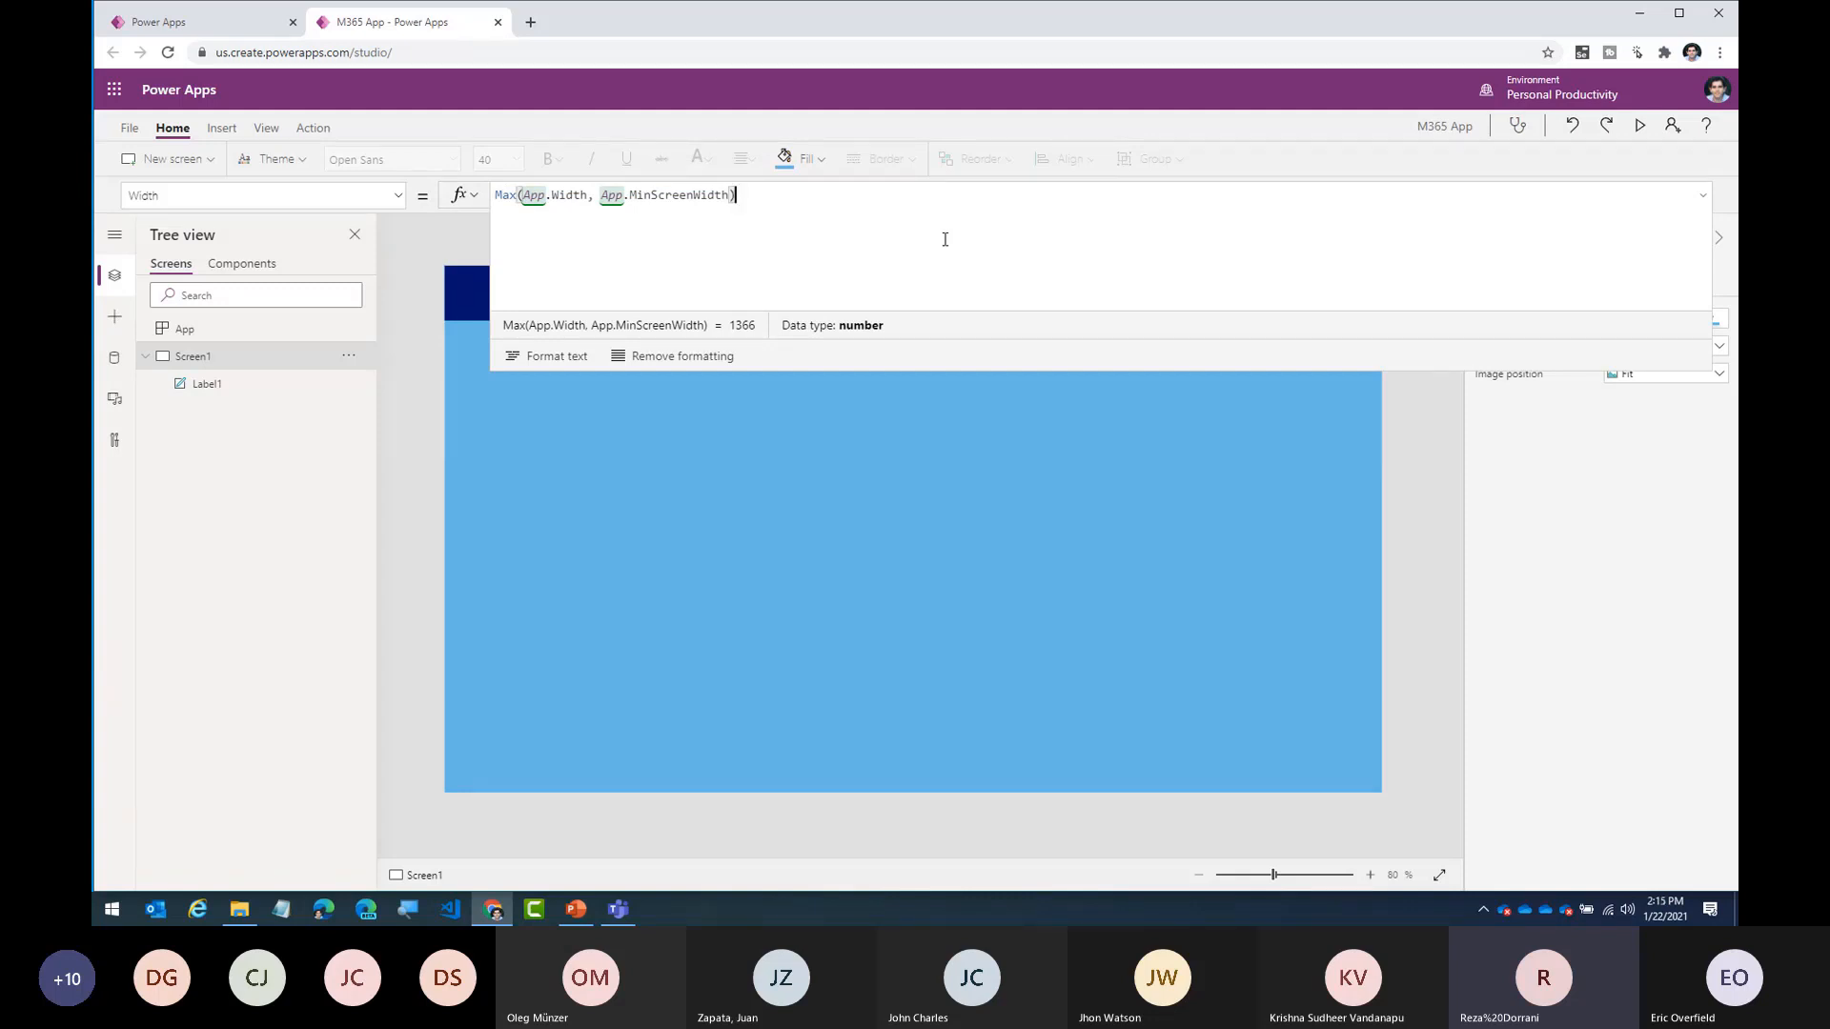
{"action": "left_click", "coordinate": [512, 202]}
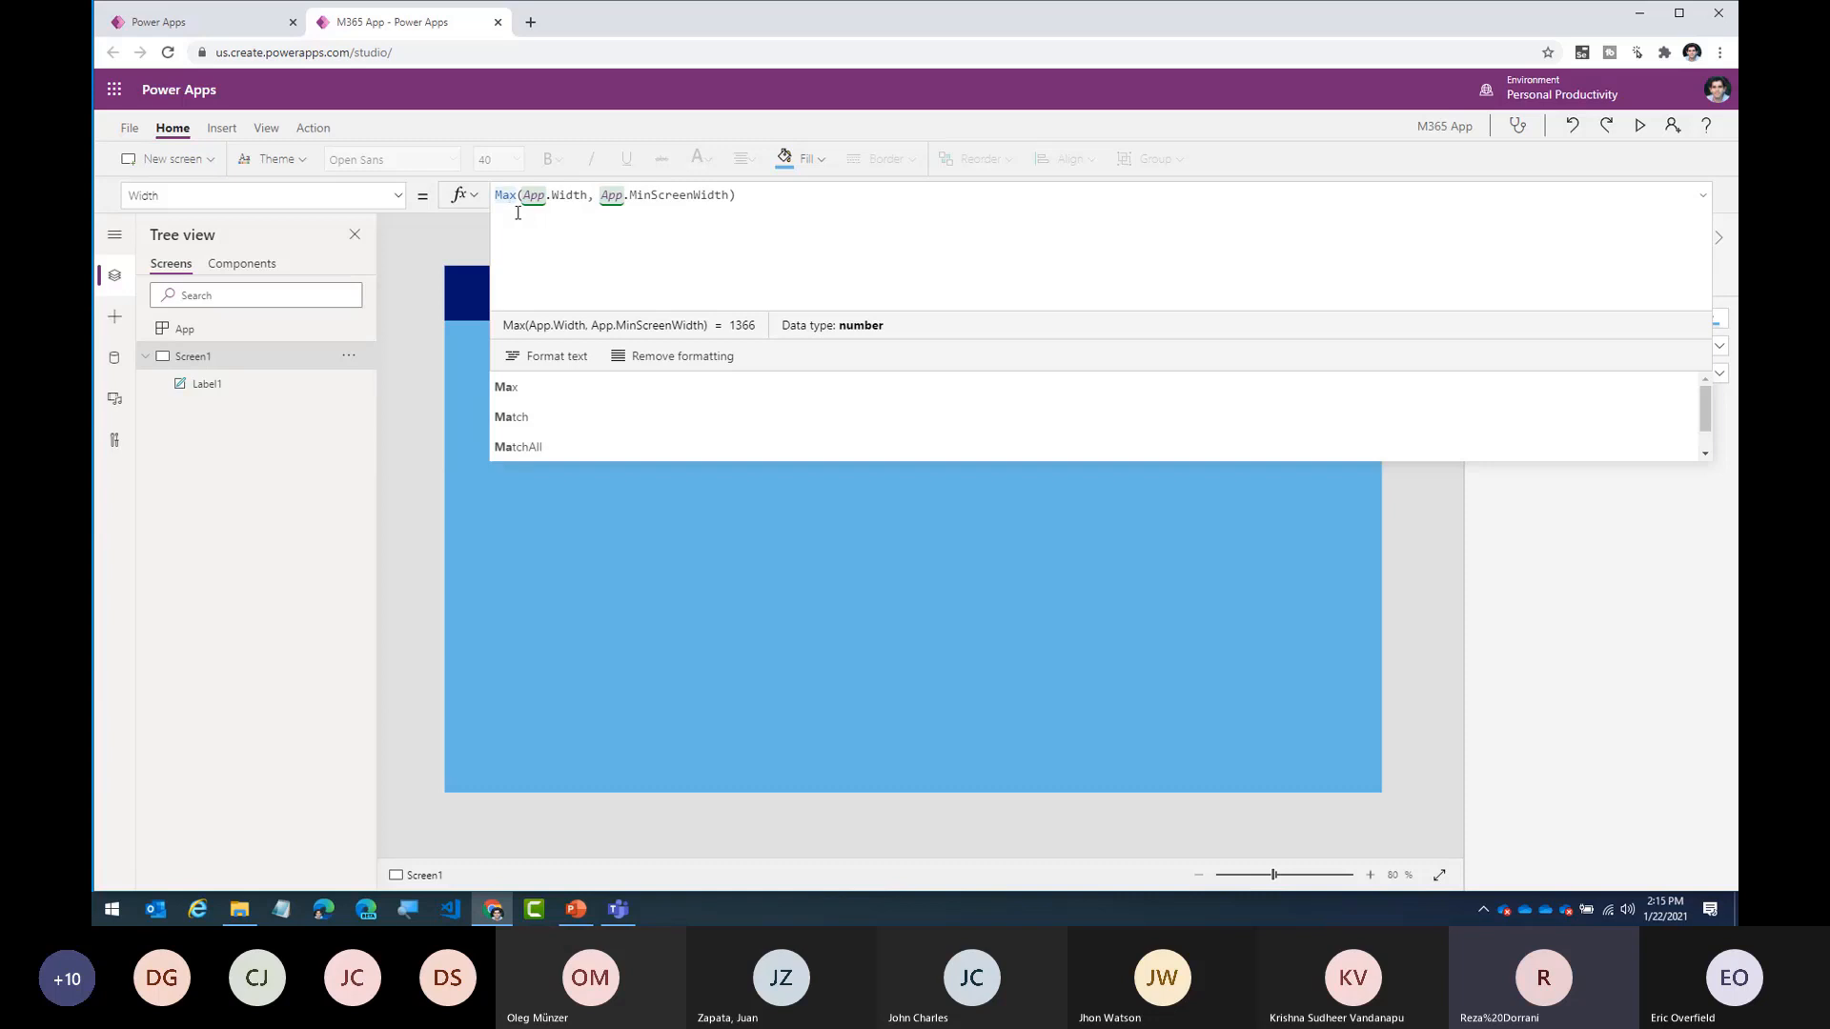
{"action": "left_click", "coordinate": [554, 195]}
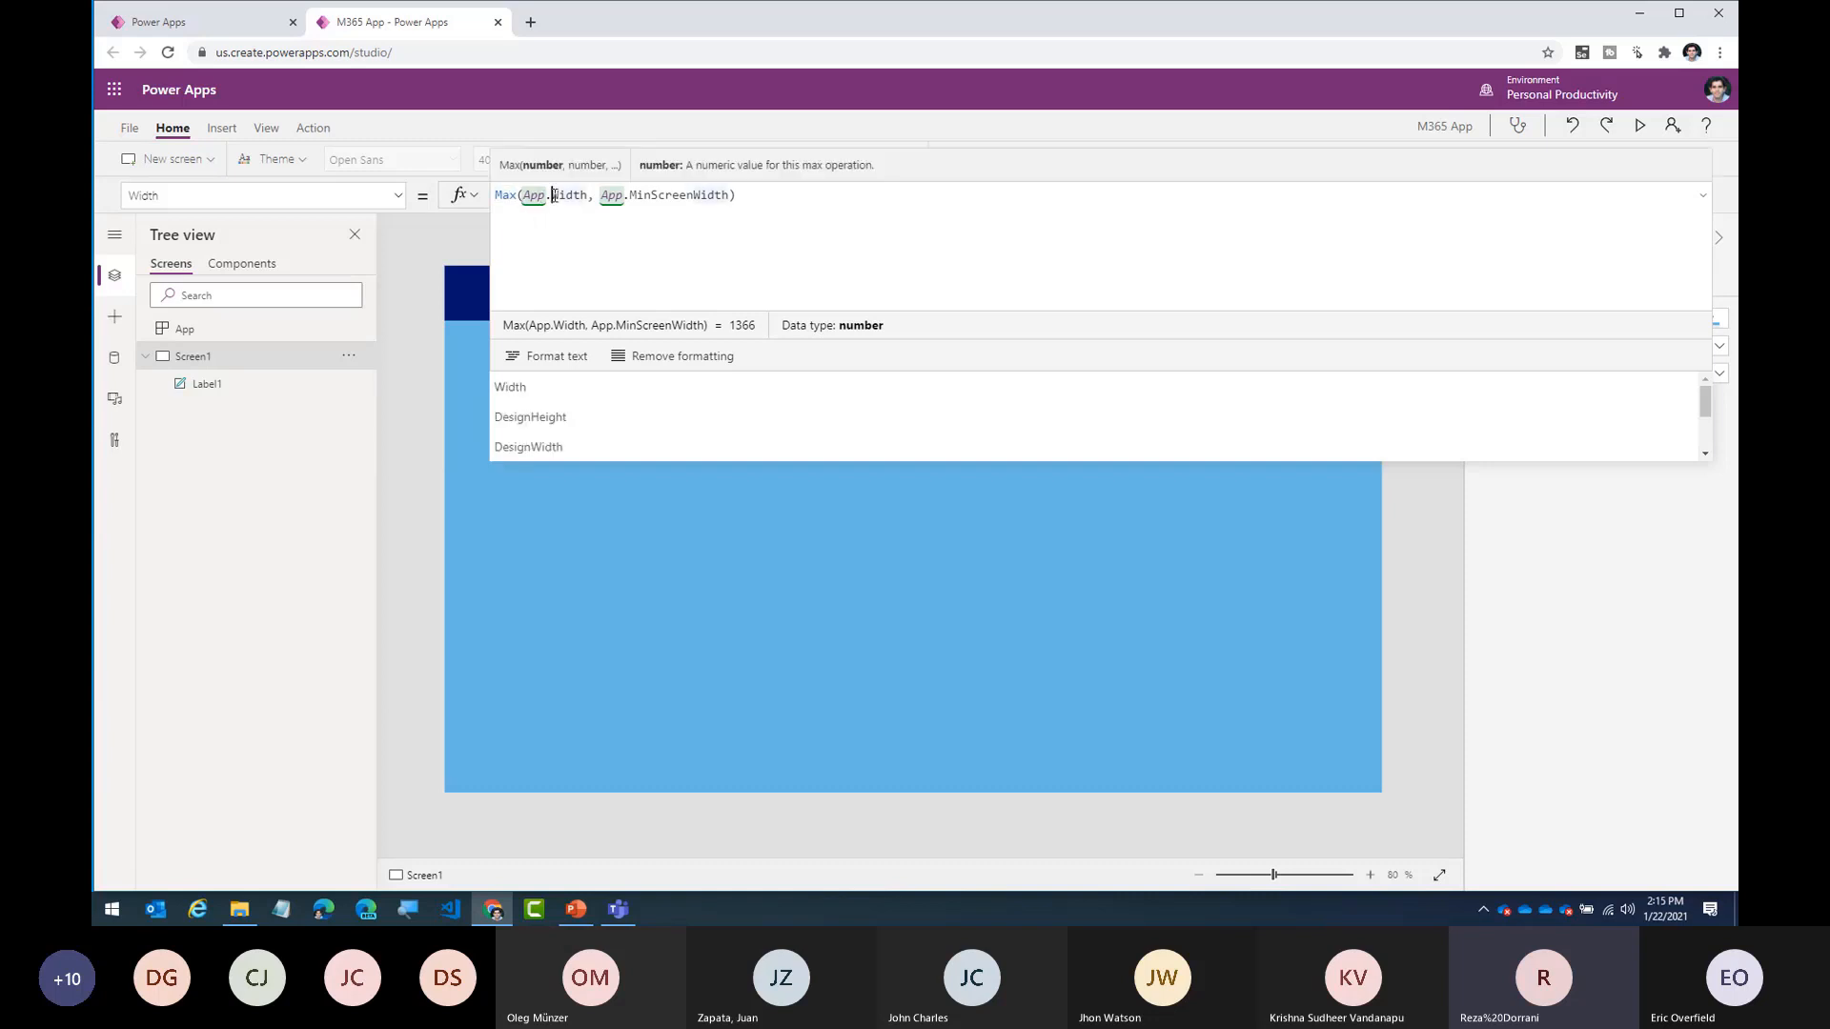
{"action": "double_click", "coordinate": [562, 196]}
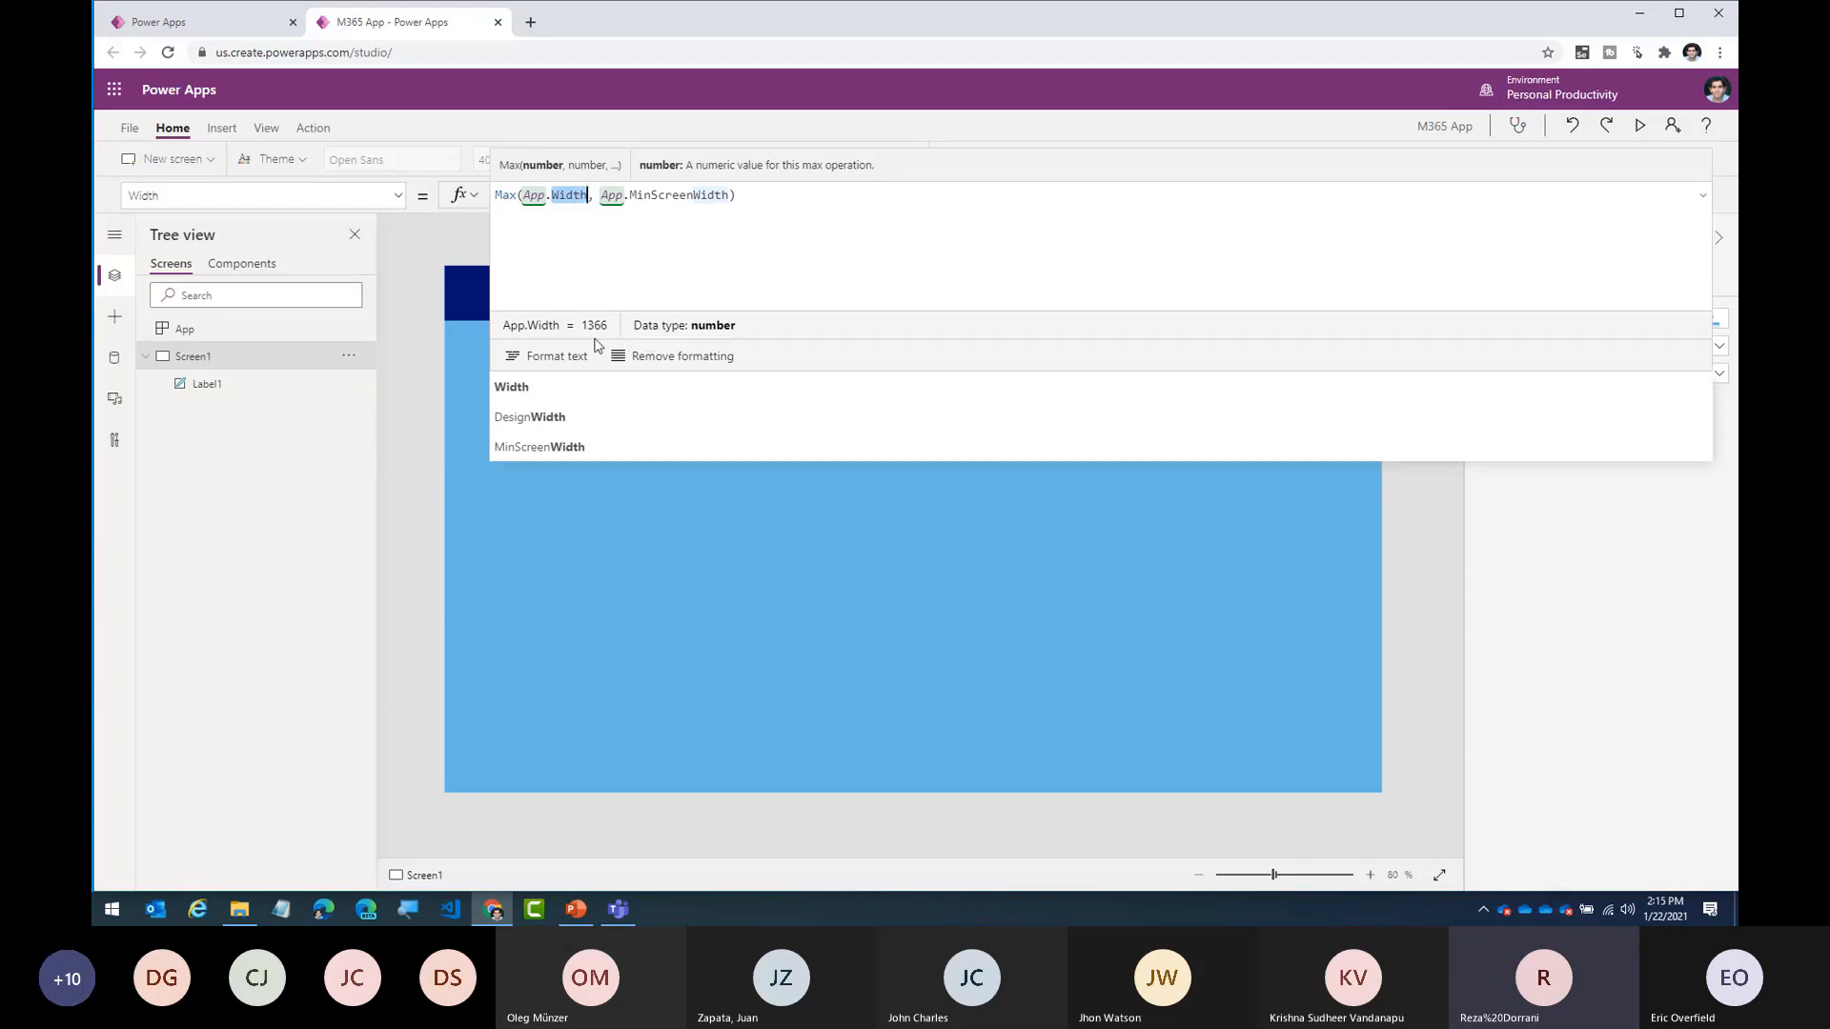
{"action": "left_click", "coordinate": [790, 570]}
- Add two text labels below the header, collapse the formula area and move the second label to about X 80, Y 296
{"action": "left_click", "coordinate": [221, 128]}
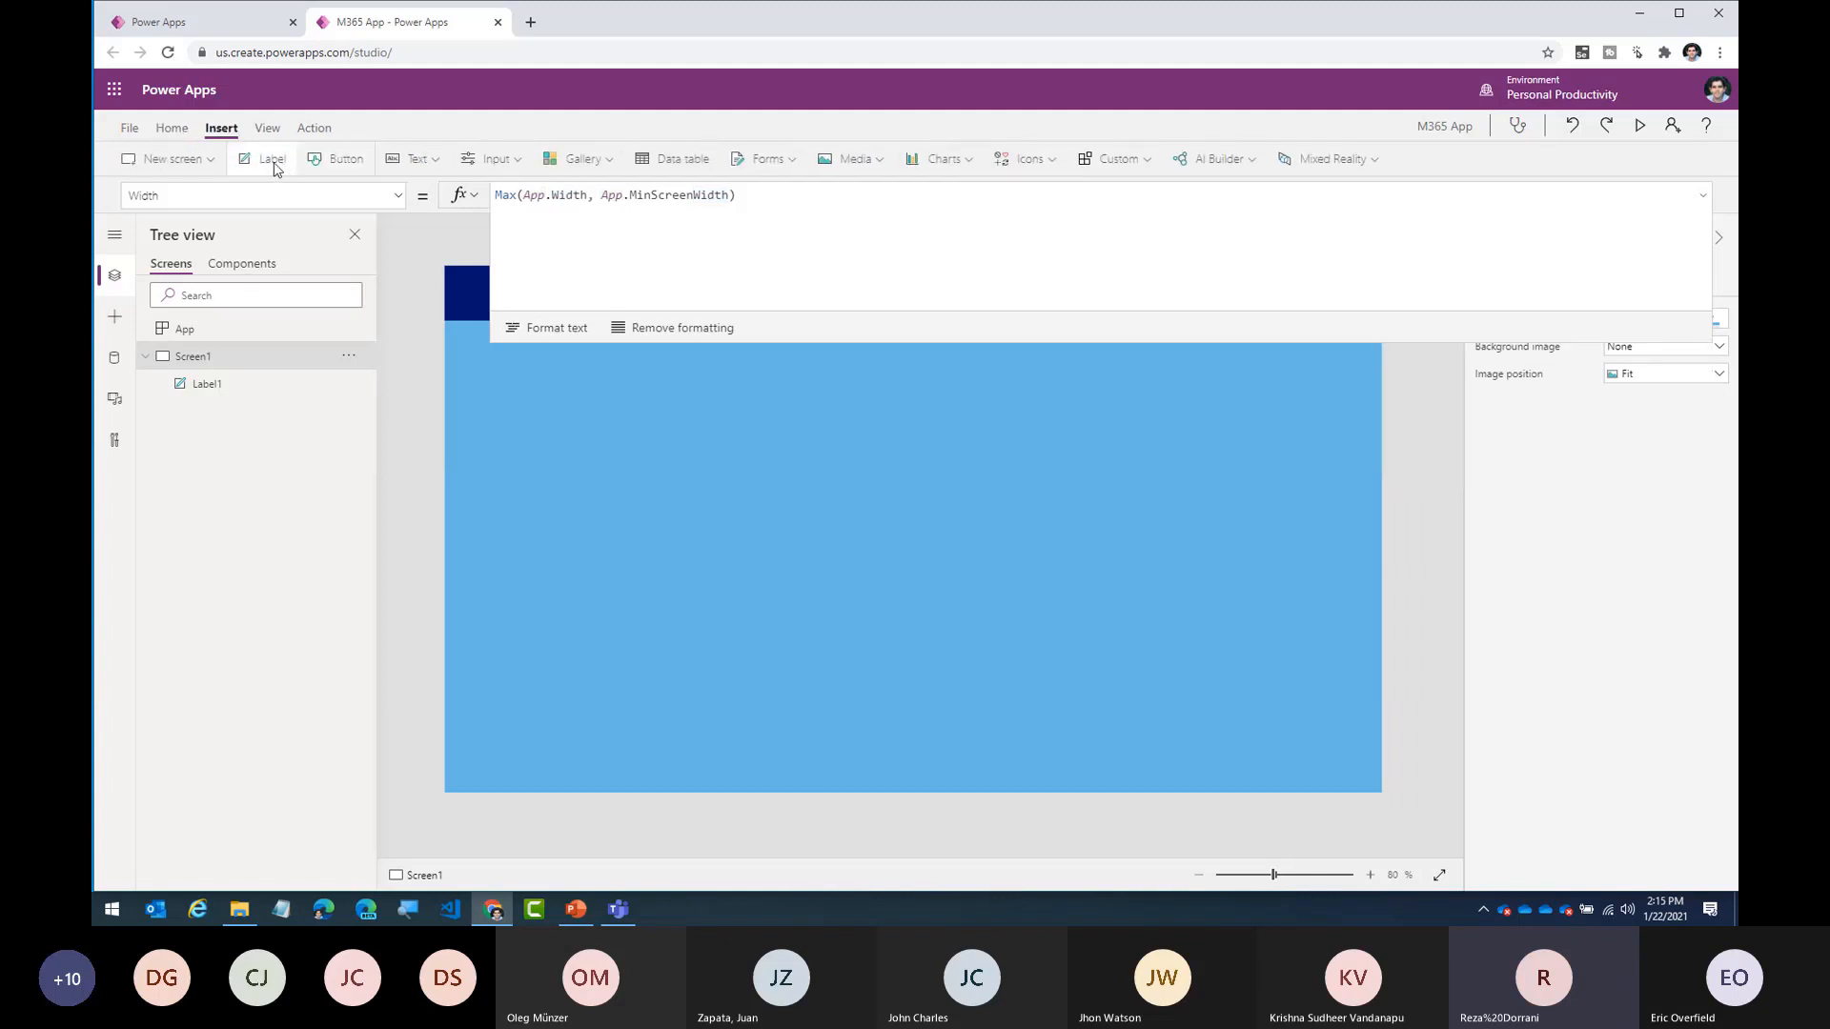
{"action": "left_click", "coordinate": [273, 164]}
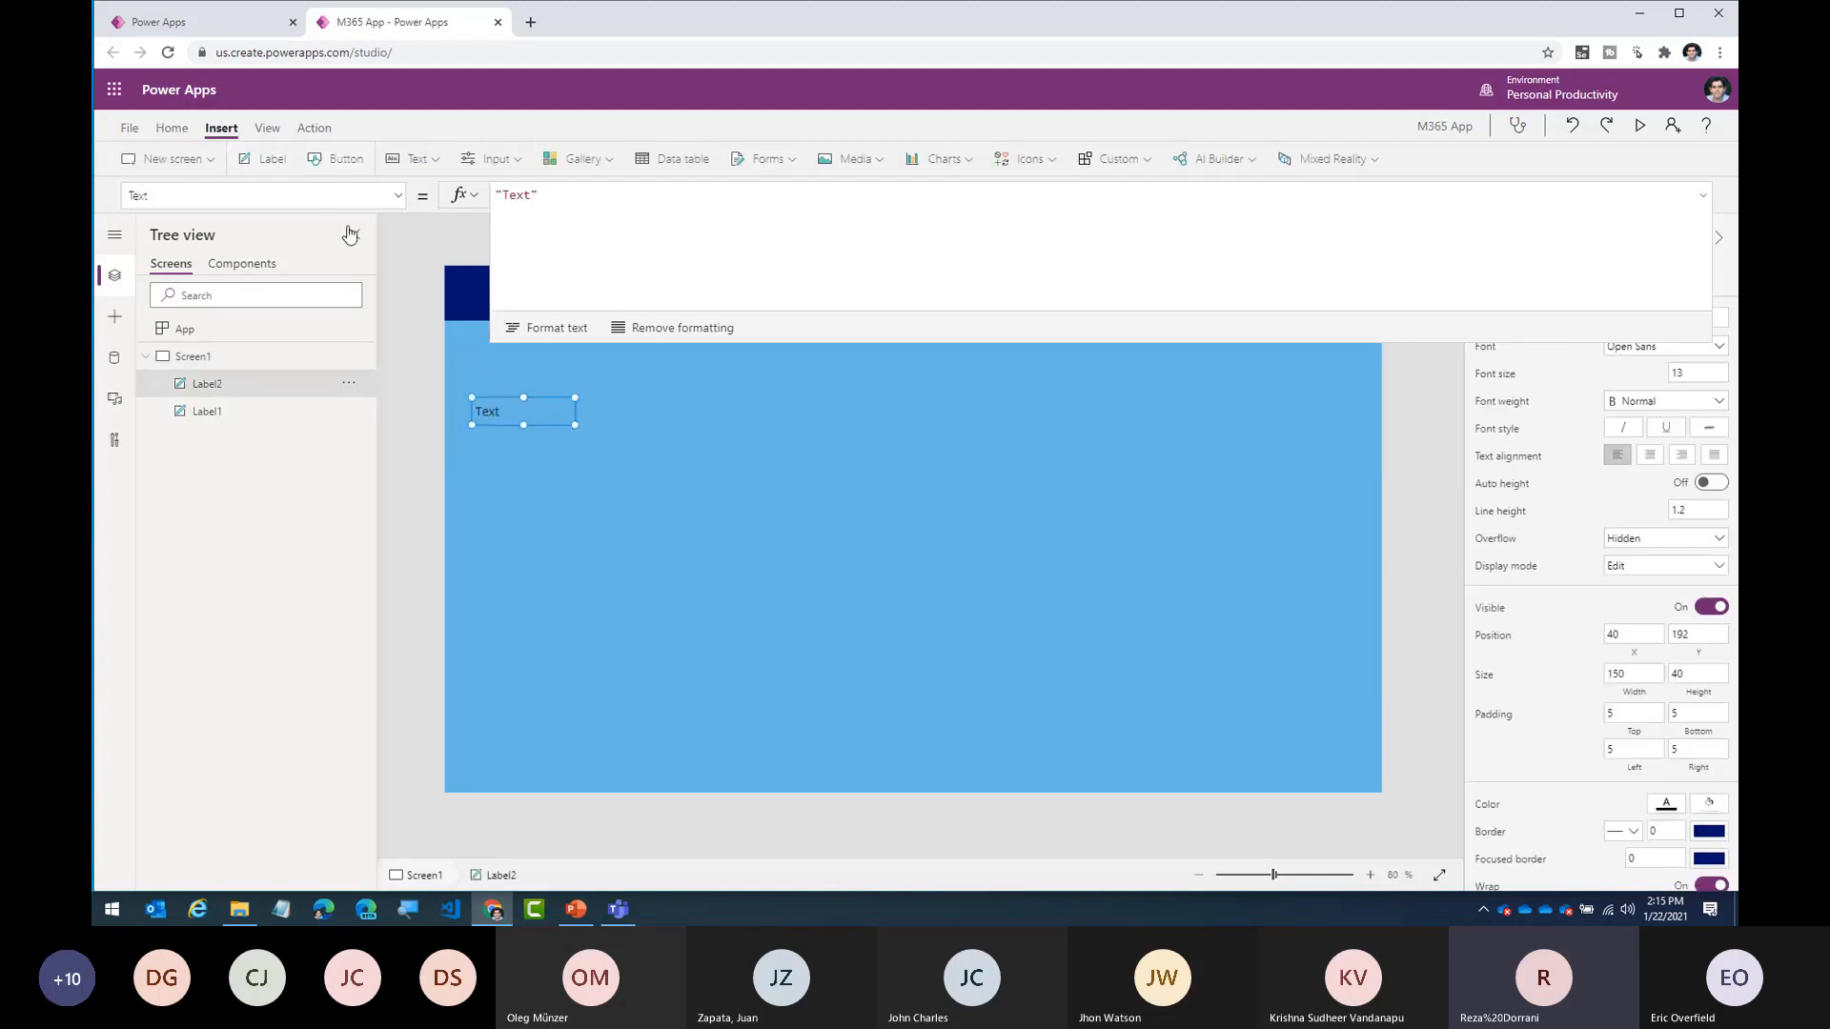
{"action": "left_click", "coordinate": [267, 159]}
{"action": "left_click", "coordinate": [1703, 196]}
{"action": "left_click_drag", "start_coordinate": [535, 324], "coordinate": [549, 486]}
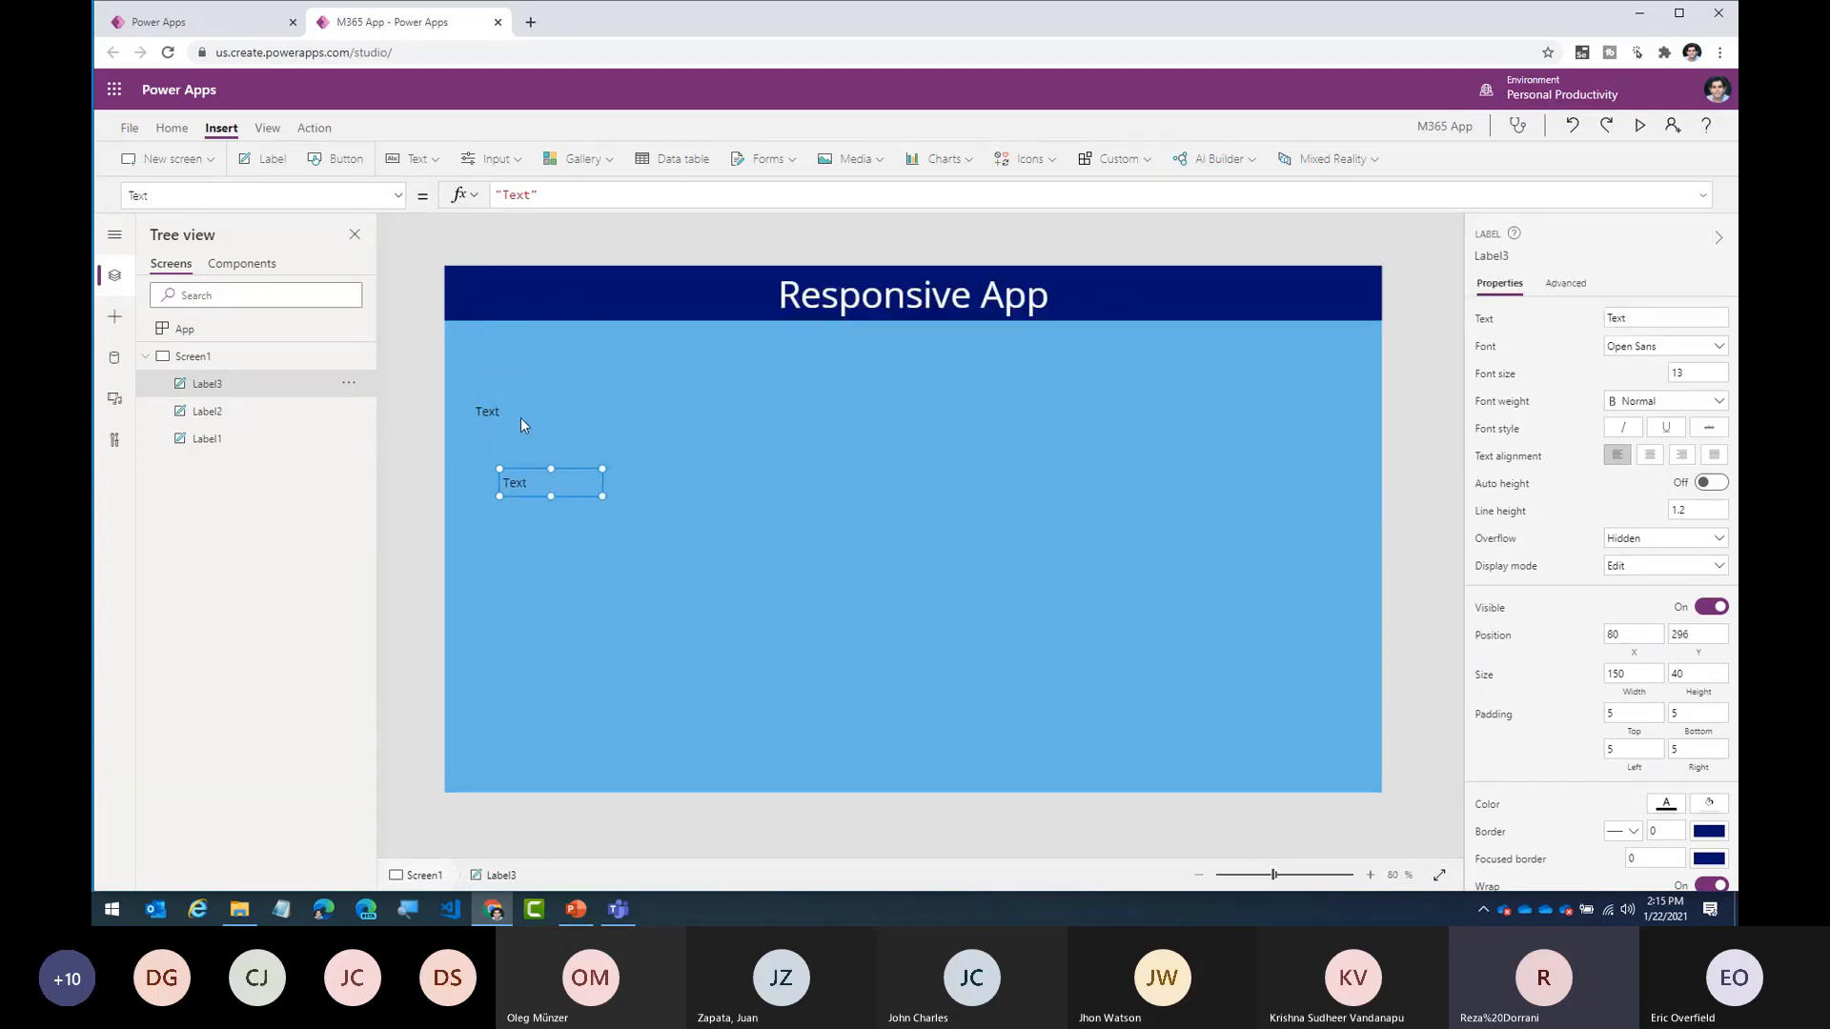
- Set the upper new label's Text to App.Width
{"action": "left_click", "coordinate": [520, 418]}
{"action": "left_click_drag", "start_coordinate": [568, 196], "coordinate": [372, 197]}
{"action": "type", "text": "App.Width"}
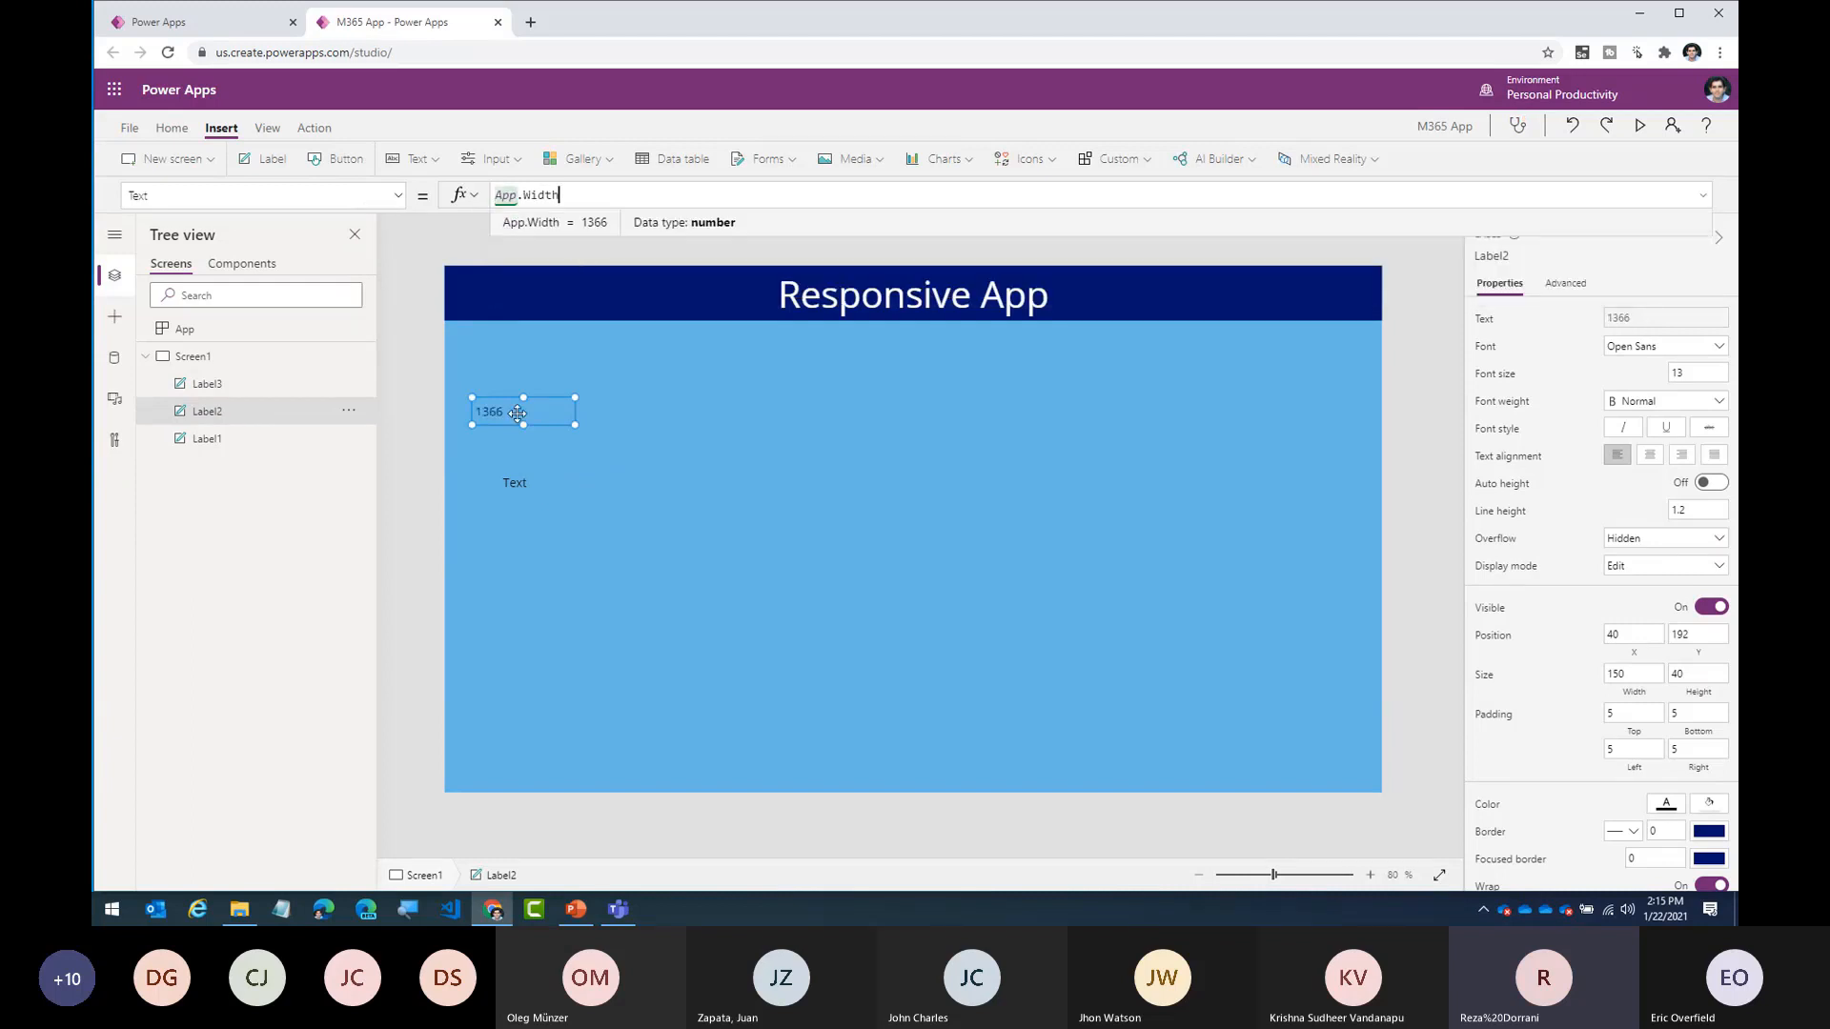
- Copy App.MinScreenWidth from Screen1's Width formula and use it as the lower new label's Text
{"action": "left_click", "coordinate": [197, 360]}
{"action": "left_click", "coordinate": [603, 195]}
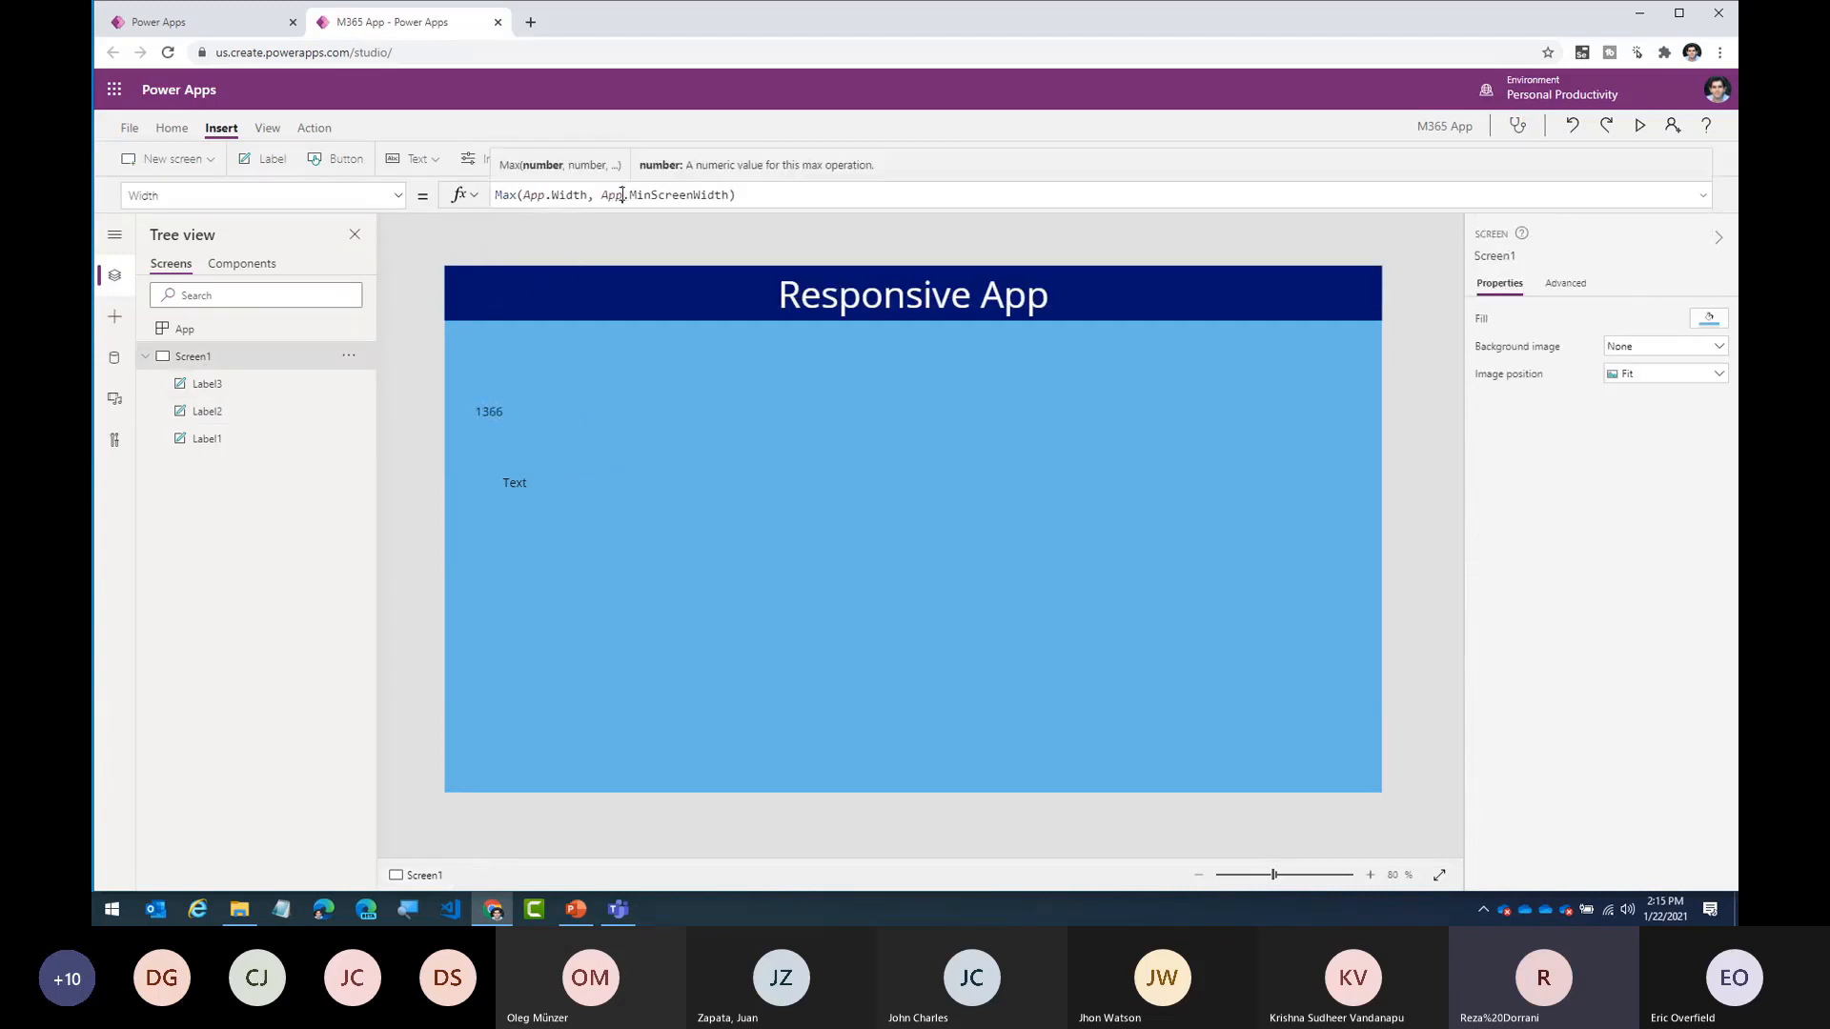
{"action": "left_click_drag", "start_coordinate": [602, 195], "coordinate": [730, 196]}
{"action": "key", "text": "ctrl+c"}
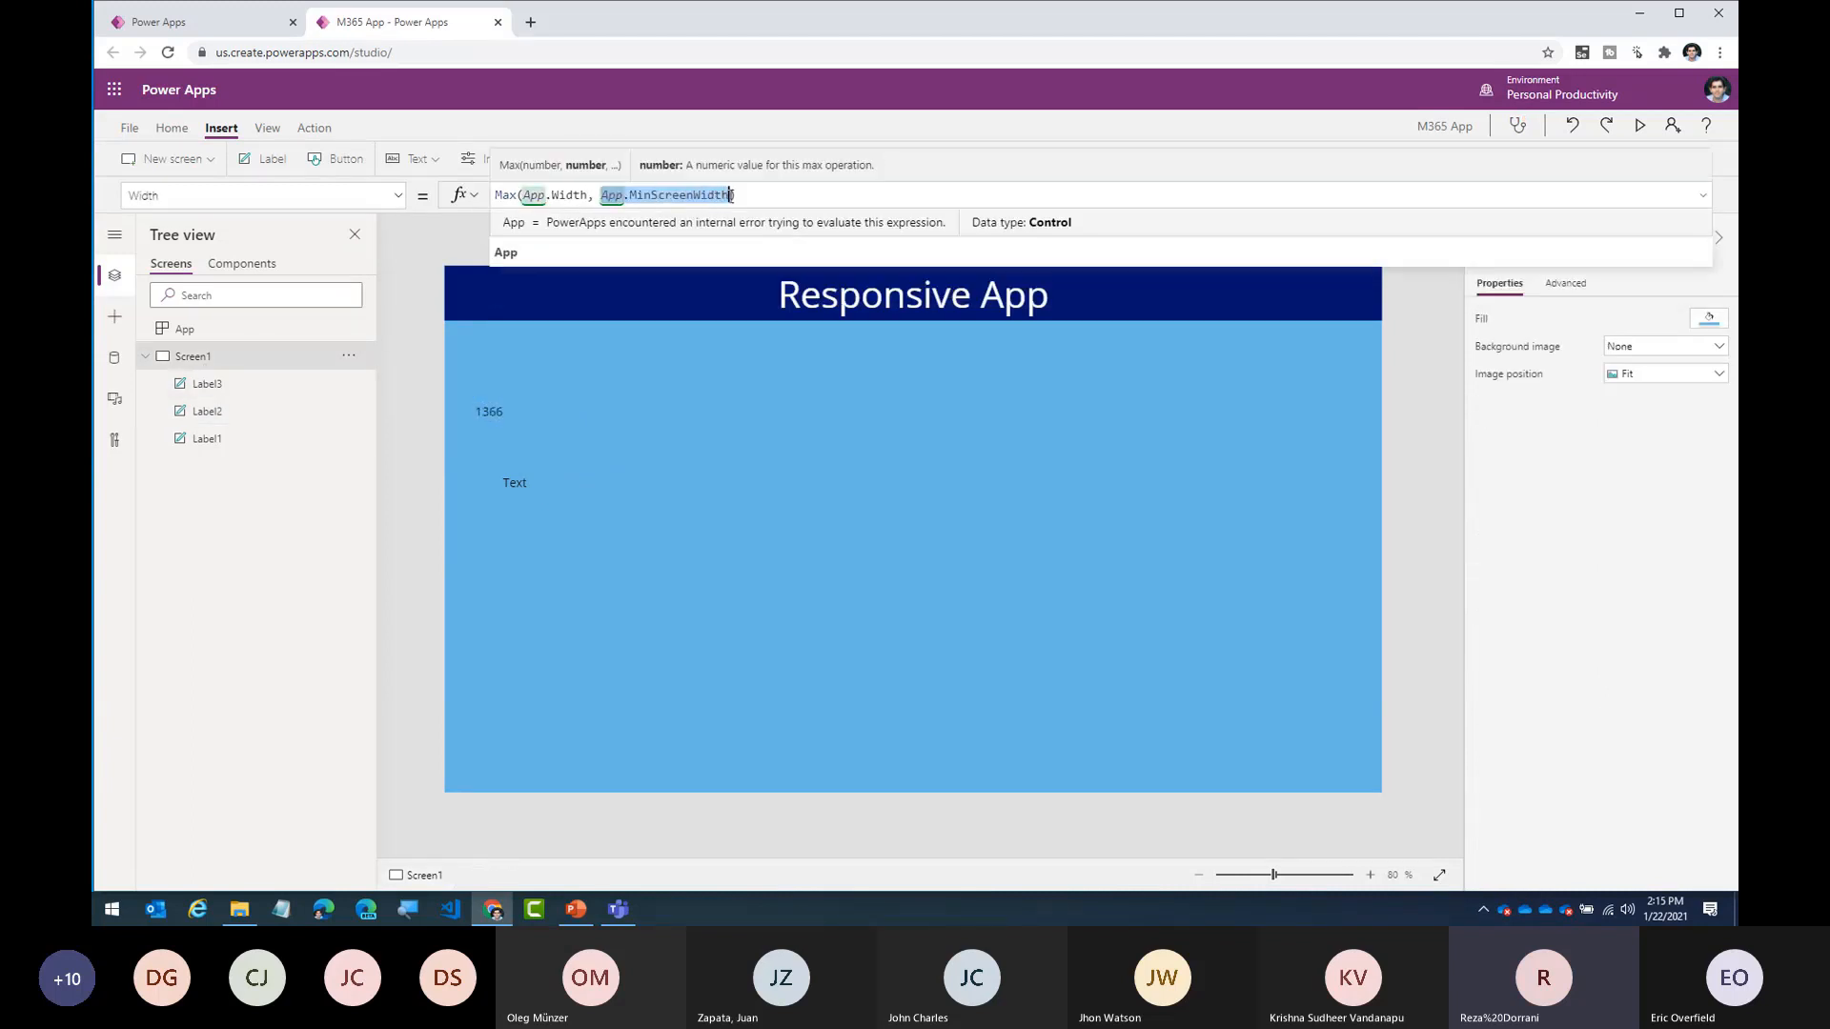
{"action": "left_click", "coordinate": [524, 489]}
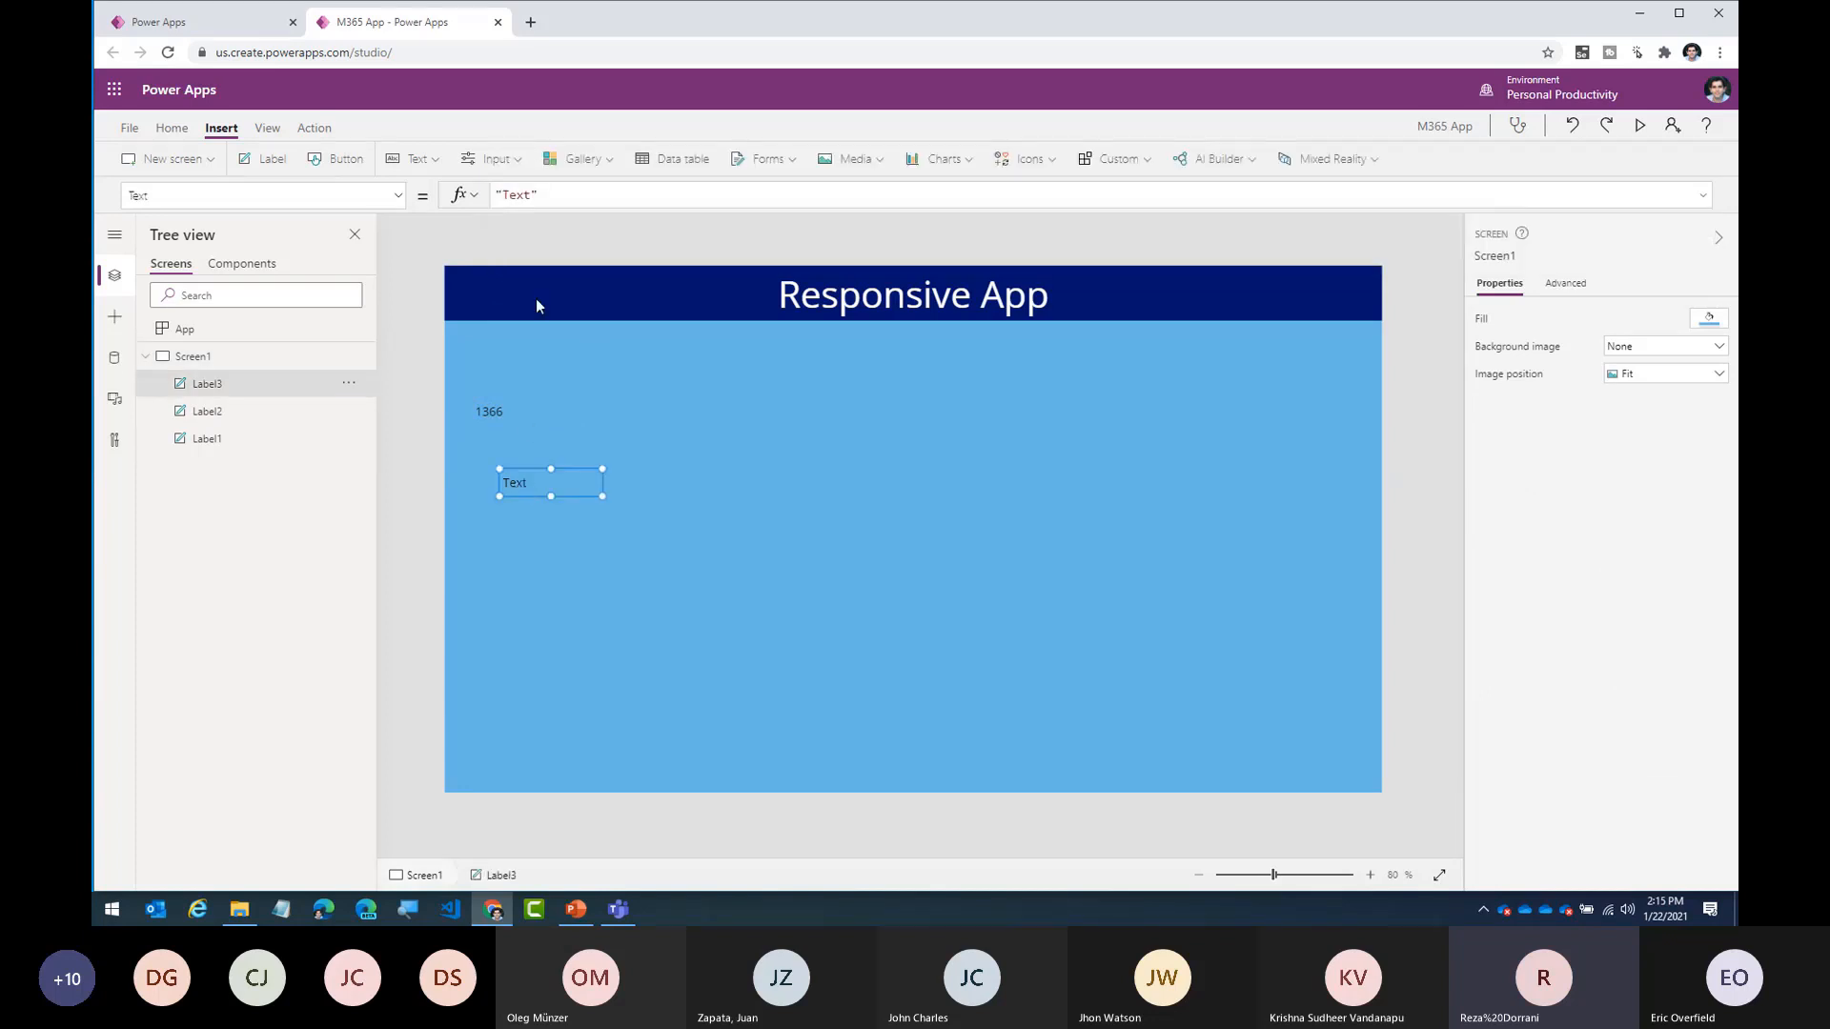
{"action": "left_click_drag", "start_coordinate": [579, 191], "coordinate": [381, 191]}
{"action": "key", "text": "ctrl+v"}
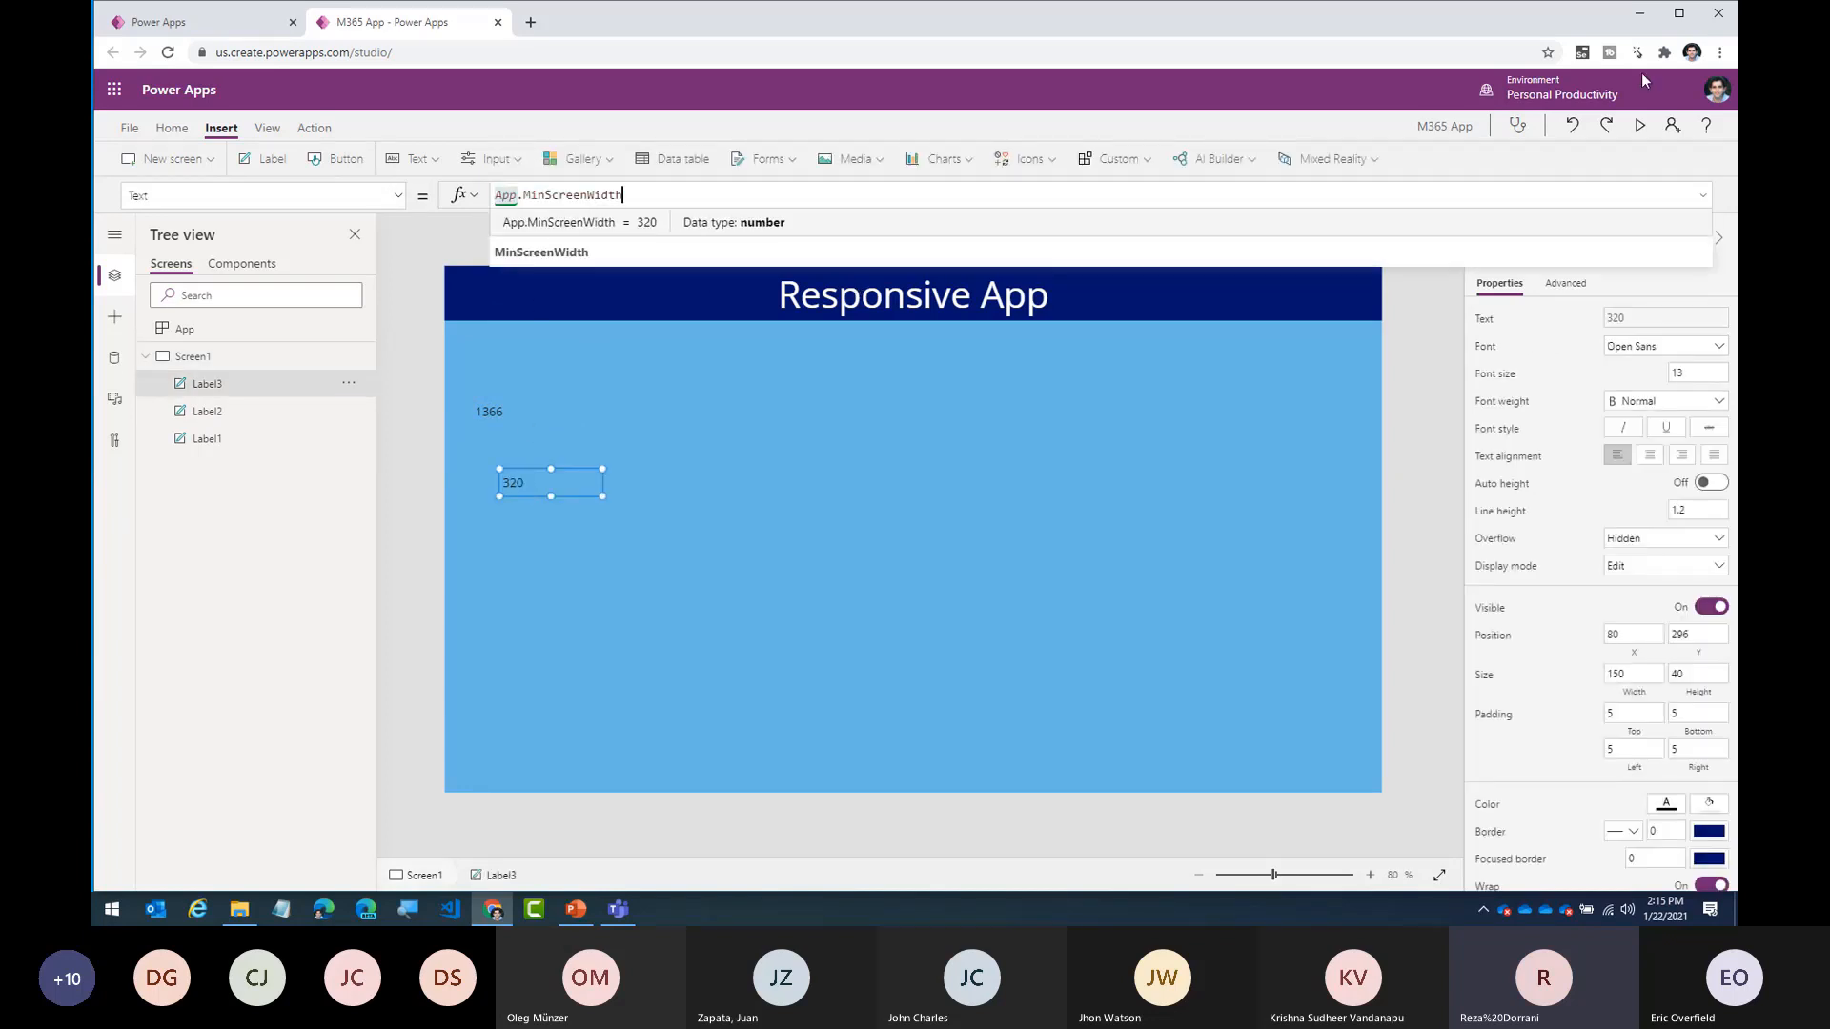
- Preview the app and narrow and widen the browser window to compare the App.Width and App.MinScreenWidth labels
{"action": "left_click", "coordinate": [1639, 125]}
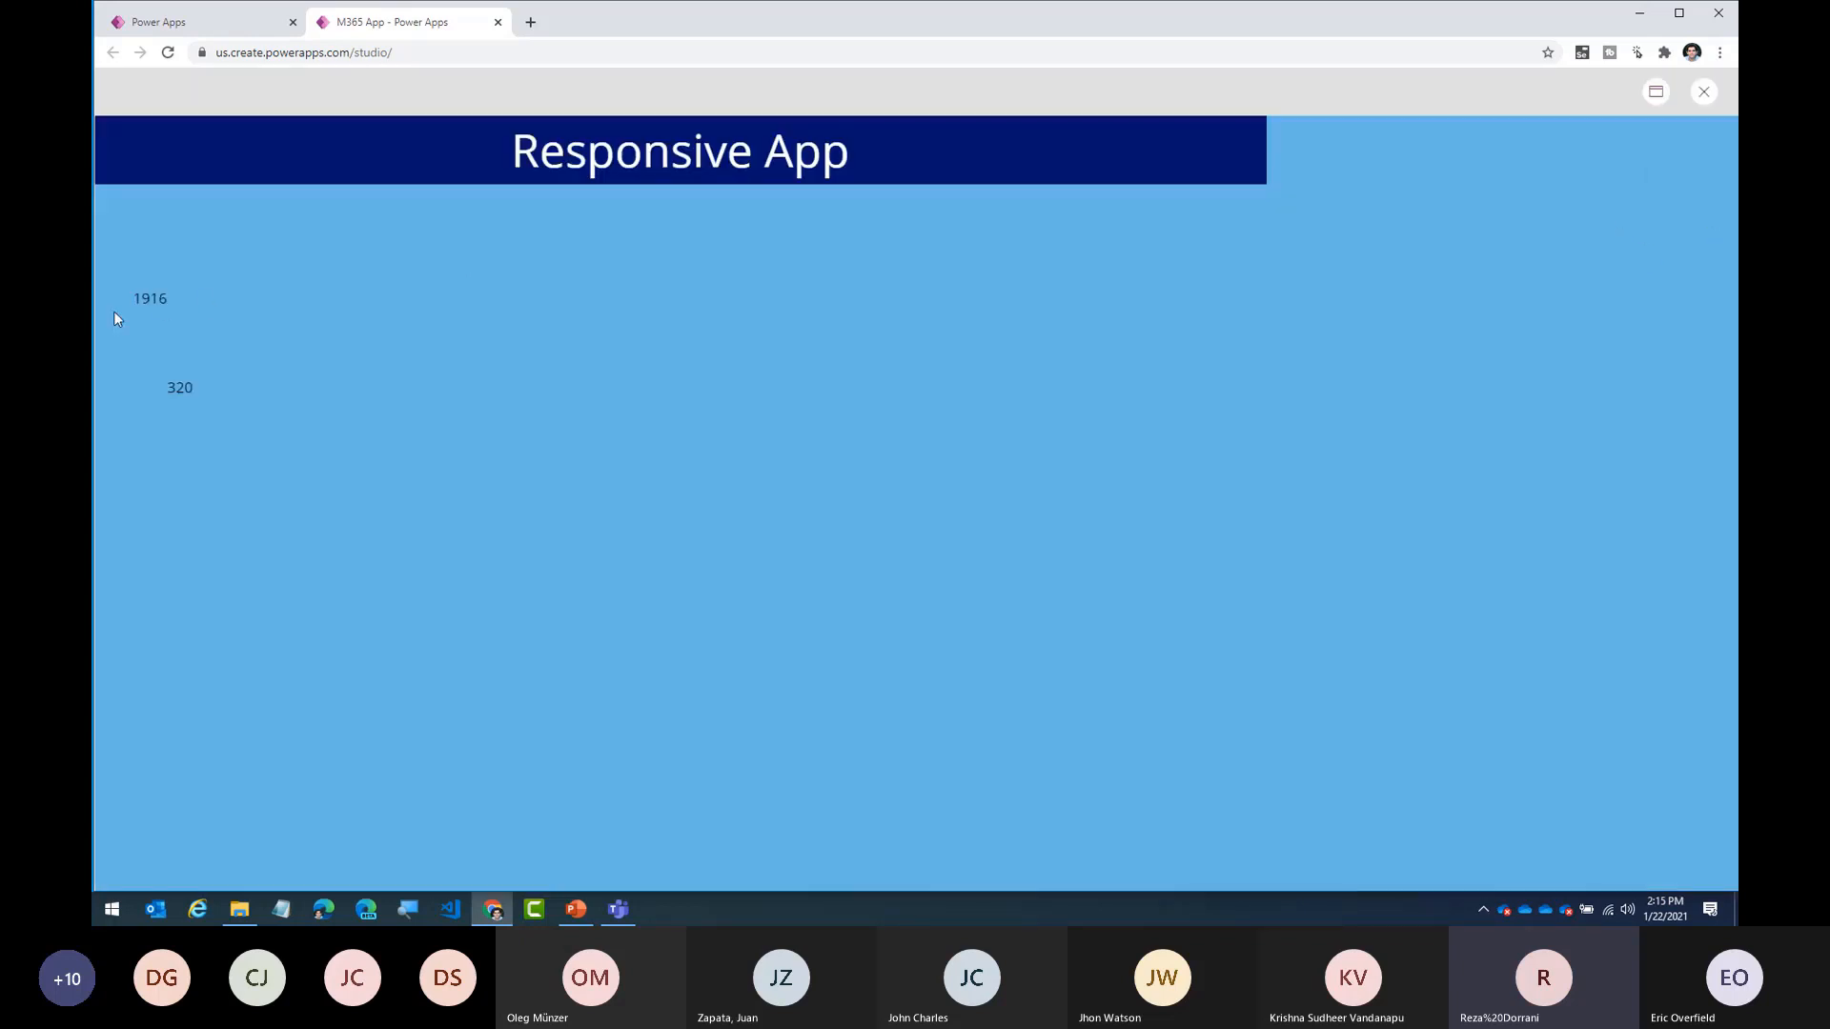
{"action": "left_click_drag", "start_coordinate": [94, 331], "coordinate": [695, 391]}
{"action": "double_click", "coordinate": [759, 297]}
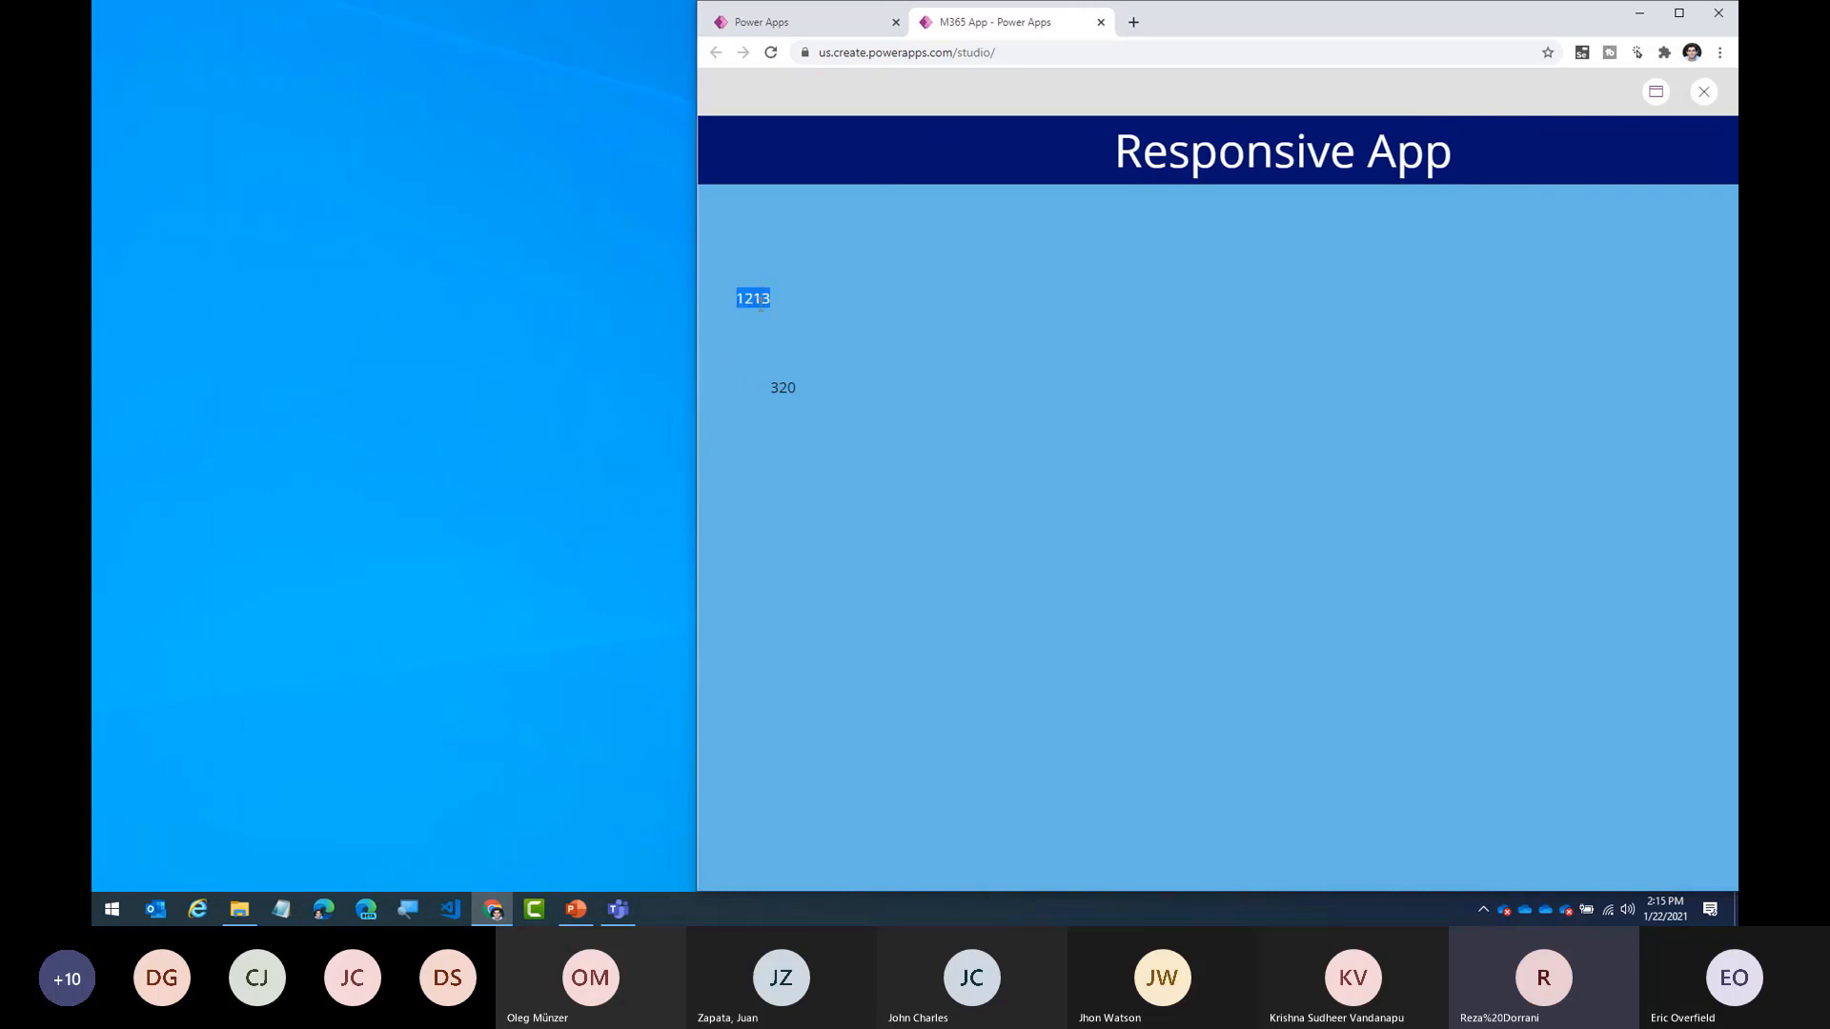
{"action": "double_click", "coordinate": [784, 388]}
{"action": "left_click_drag", "start_coordinate": [698, 381], "coordinate": [1734, 387]}
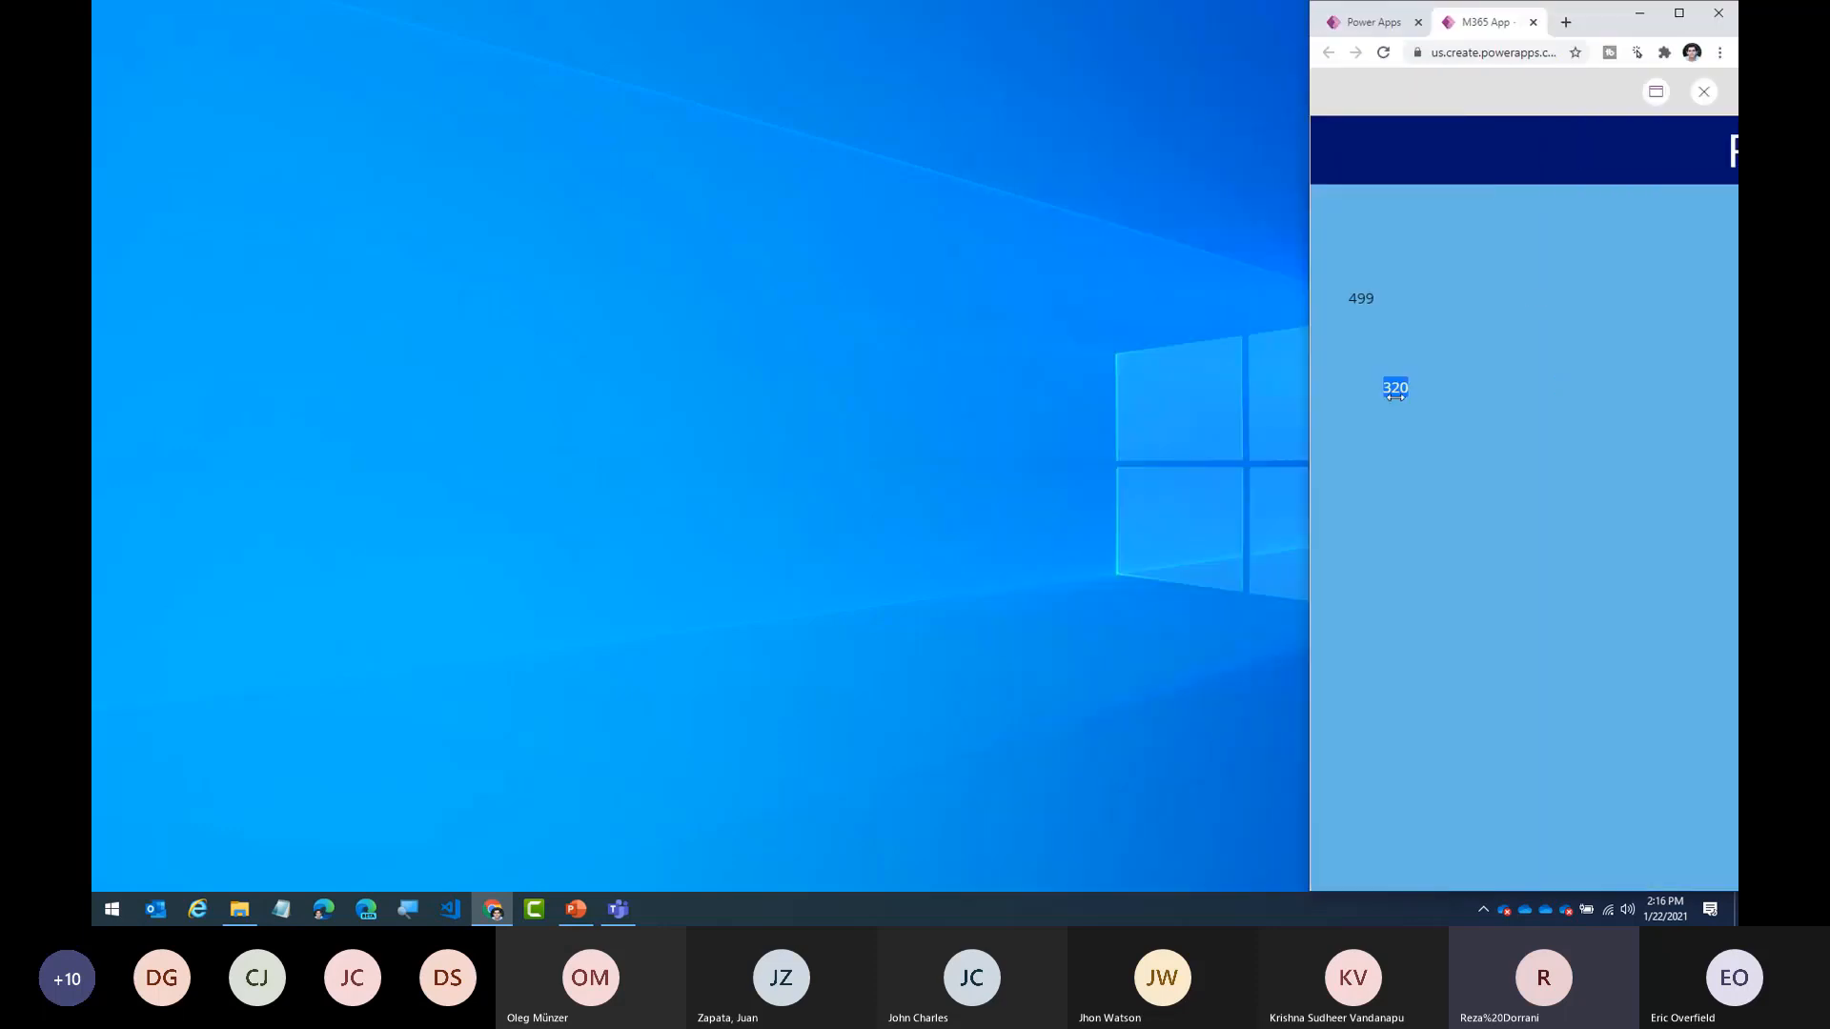
{"action": "left_click_drag", "start_coordinate": [1309, 385], "coordinate": [97, 292]}
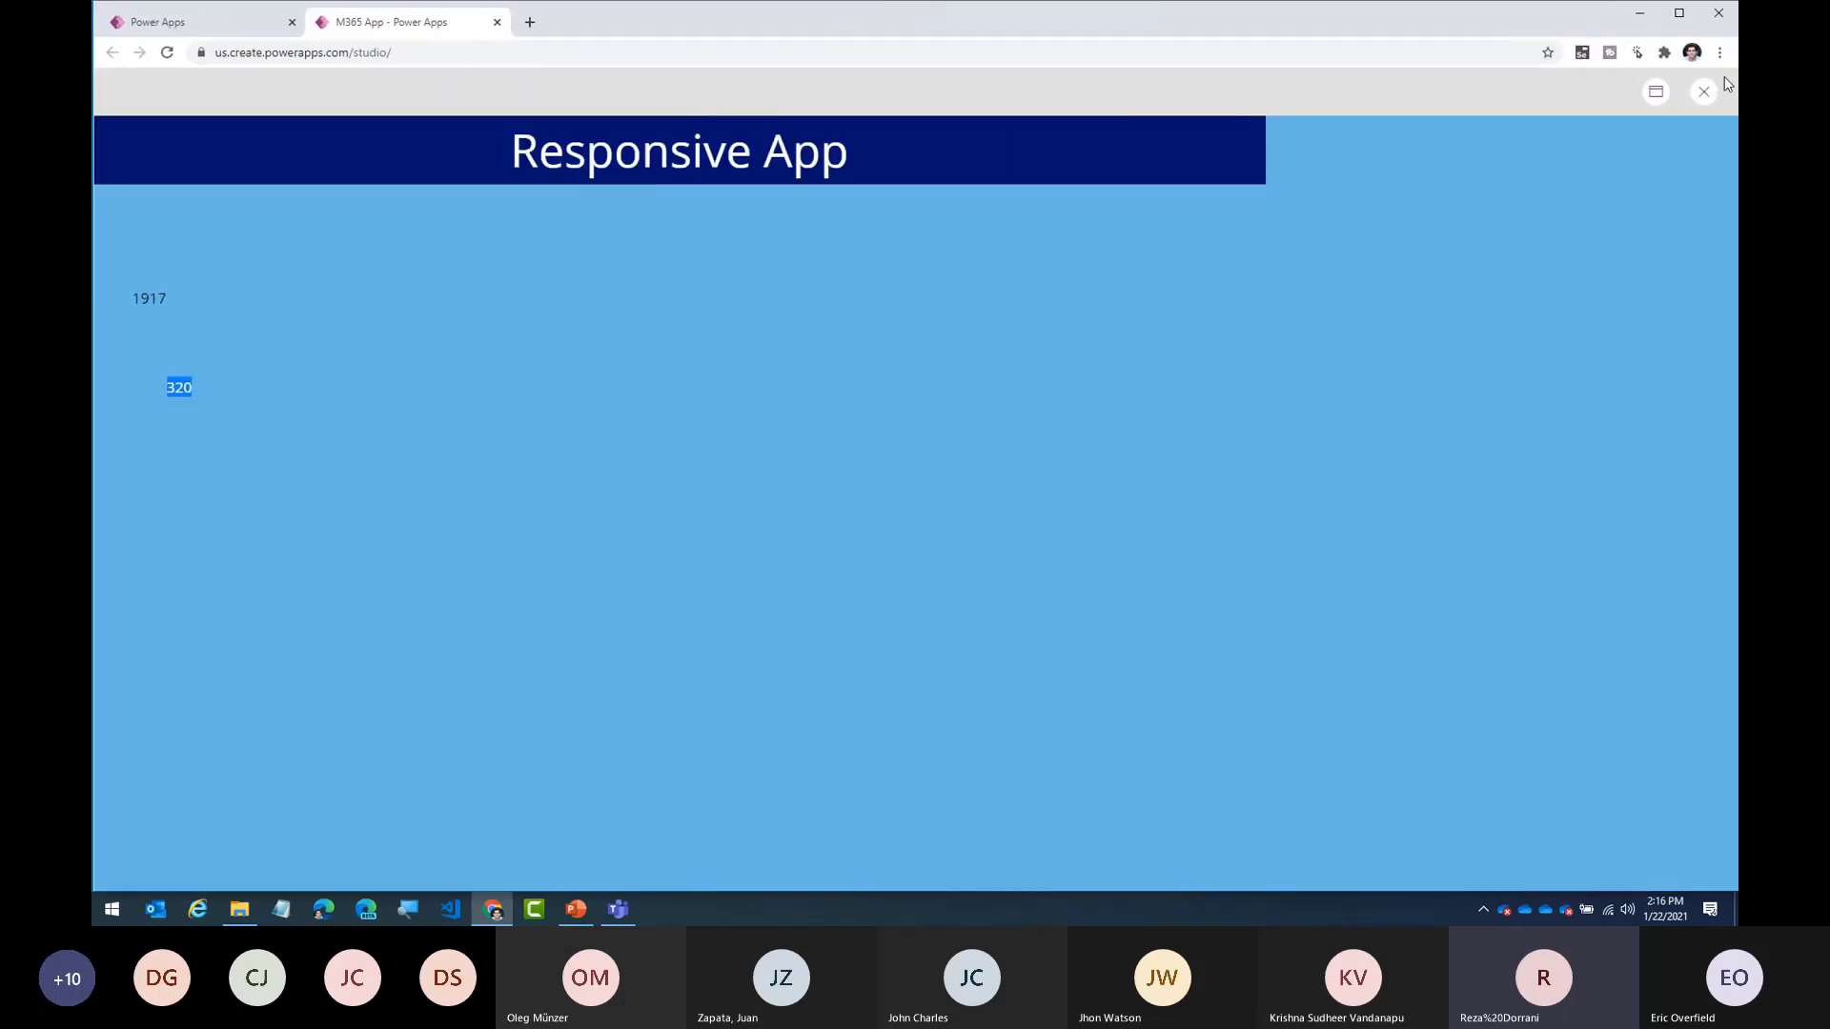
- Leave the preview and examine Screen1's Width formula and the App object's advanced size properties
{"action": "left_click", "coordinate": [1705, 93]}
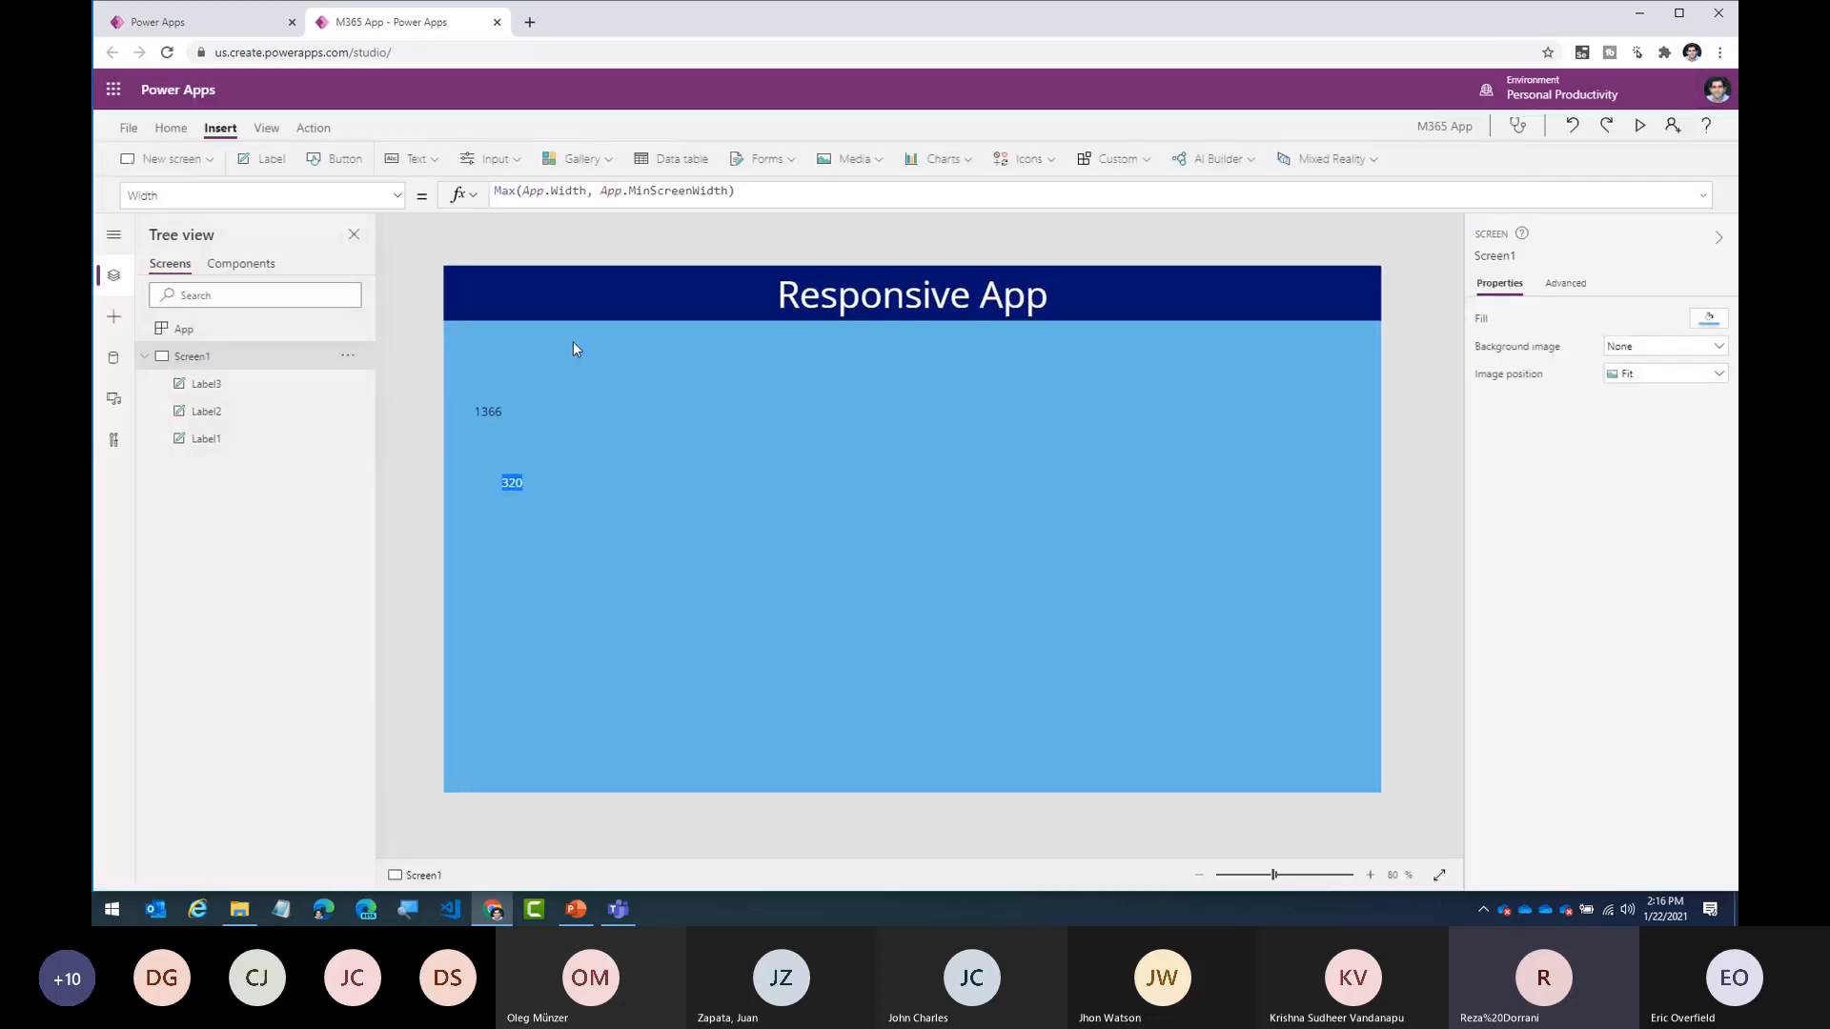
{"action": "left_click", "coordinate": [563, 196]}
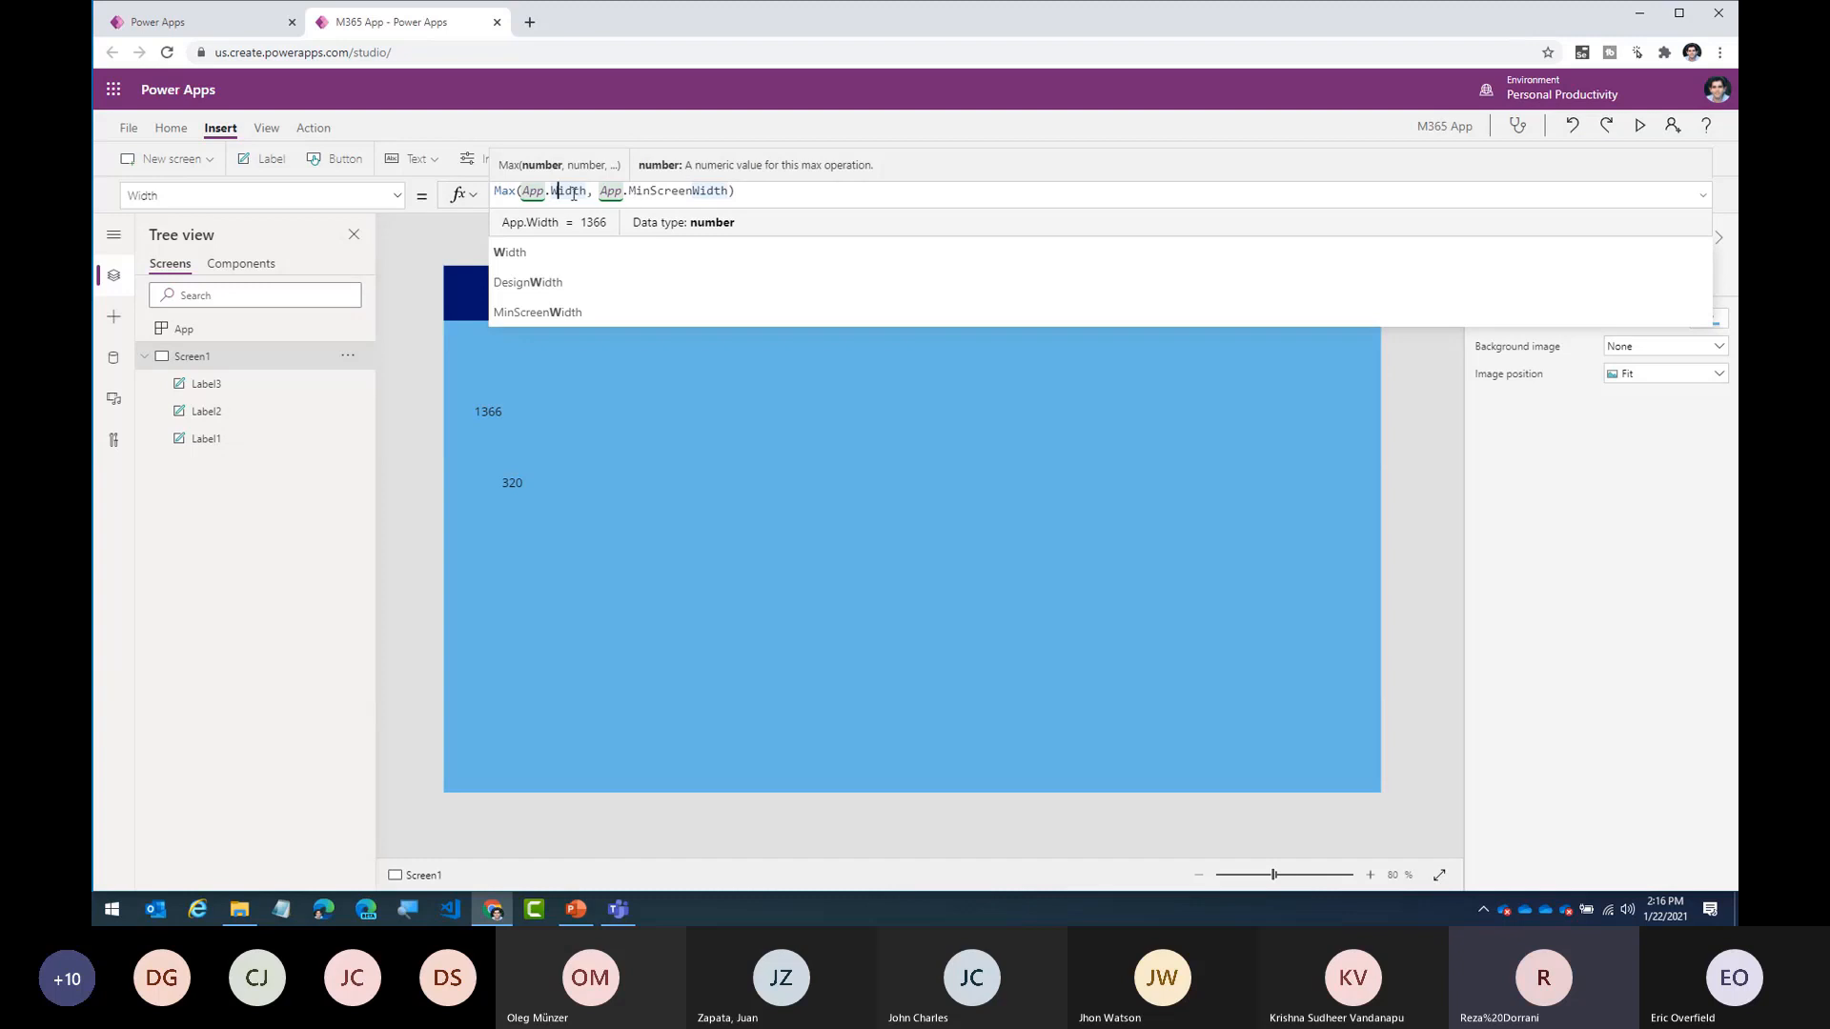
{"action": "double_click", "coordinate": [649, 191]}
{"action": "double_click", "coordinate": [566, 191]}
{"action": "double_click", "coordinate": [656, 191]}
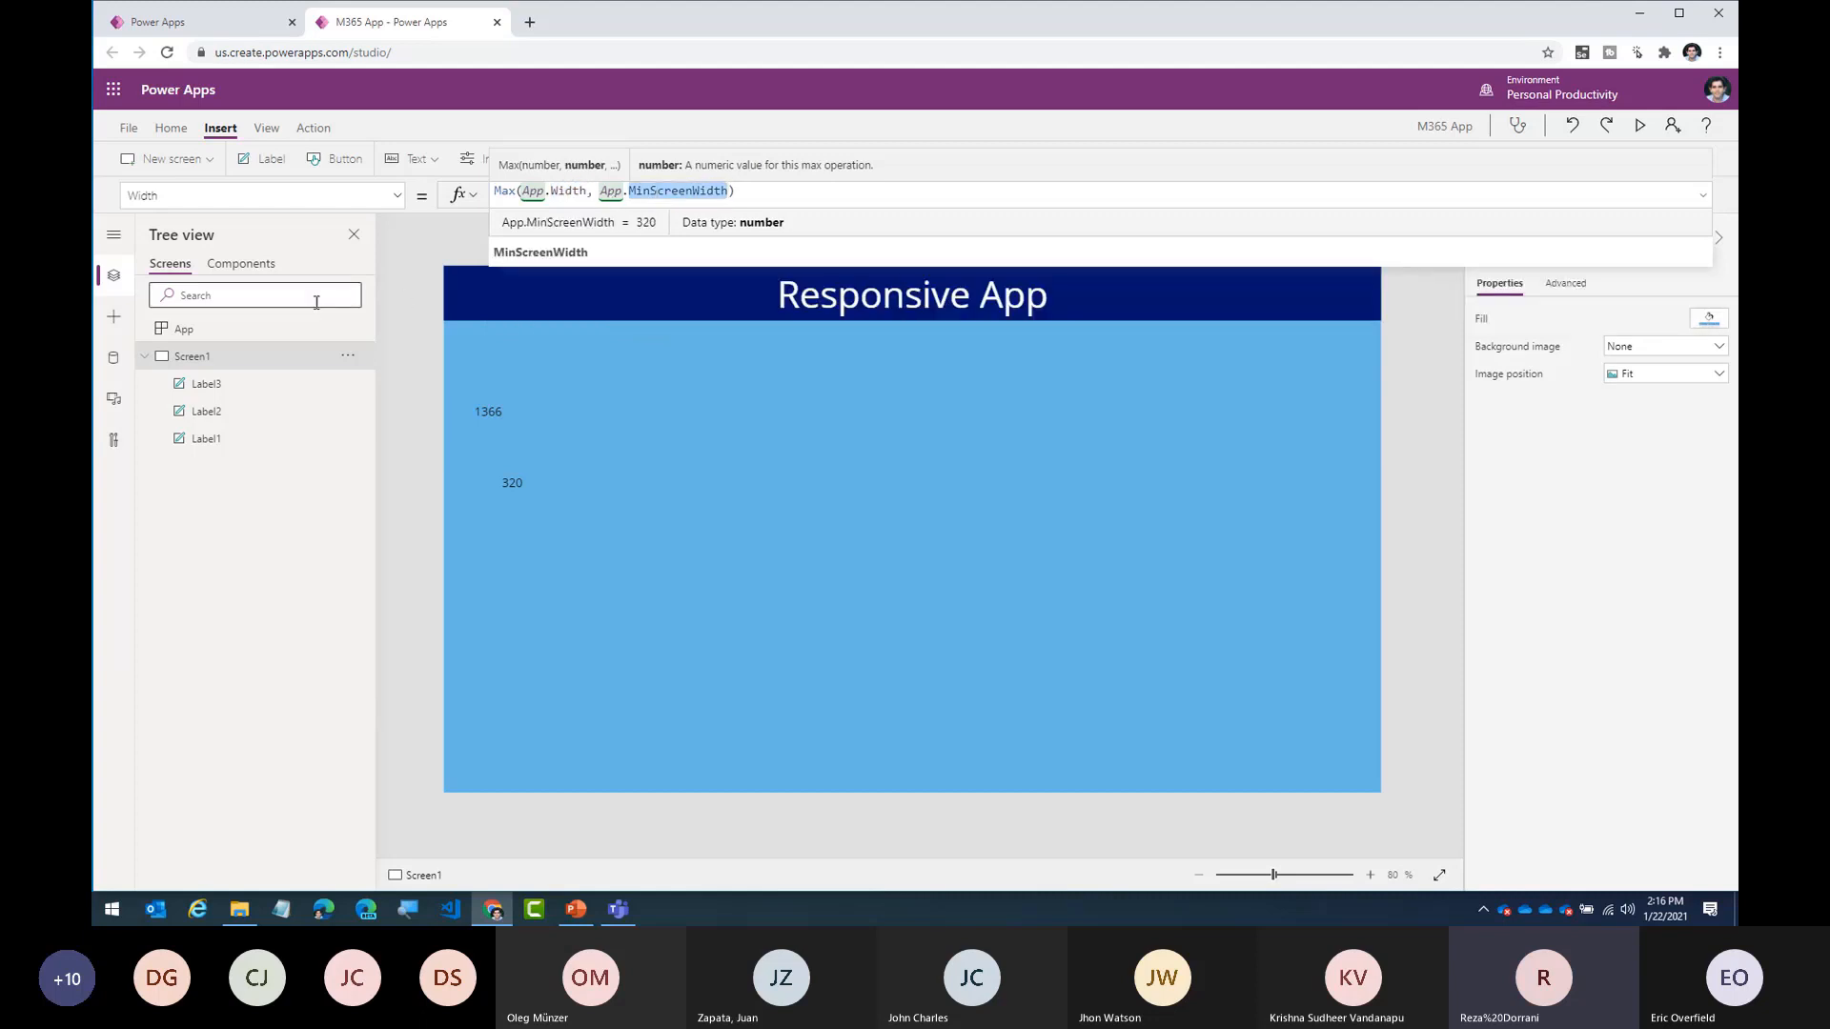
{"action": "left_click", "coordinate": [255, 335]}
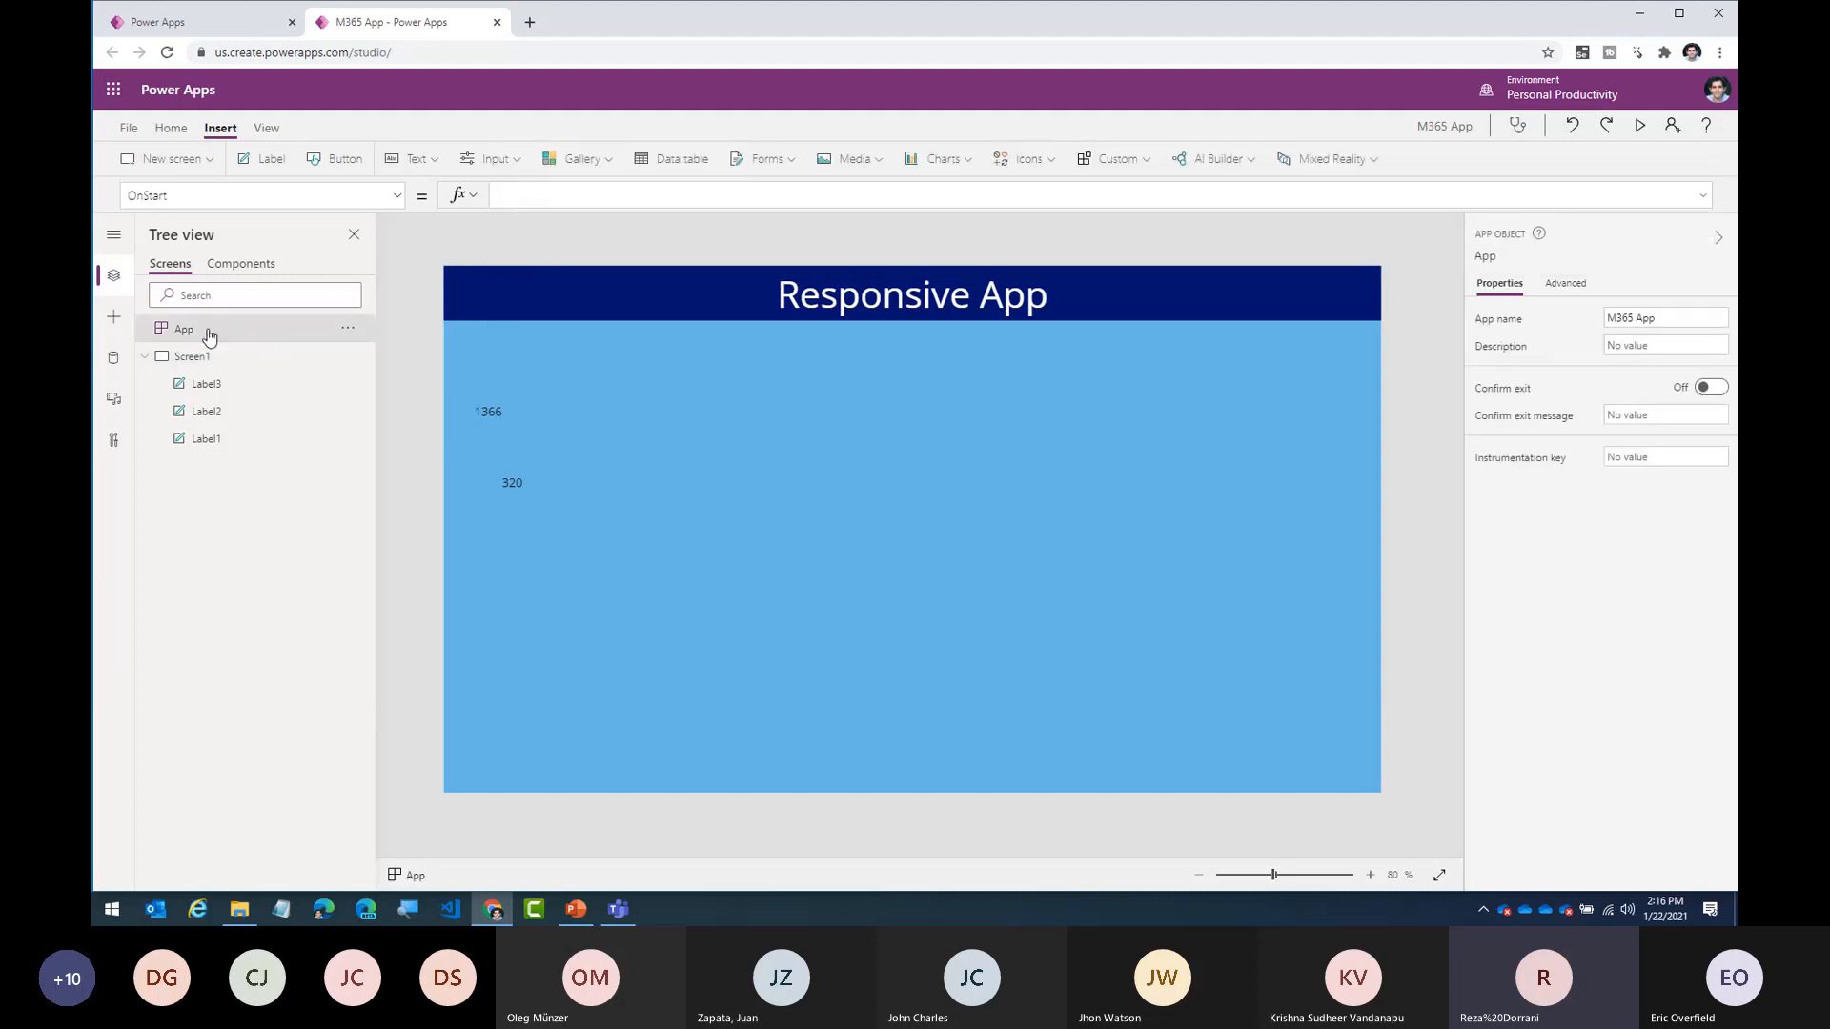
{"action": "left_click", "coordinate": [1566, 283]}
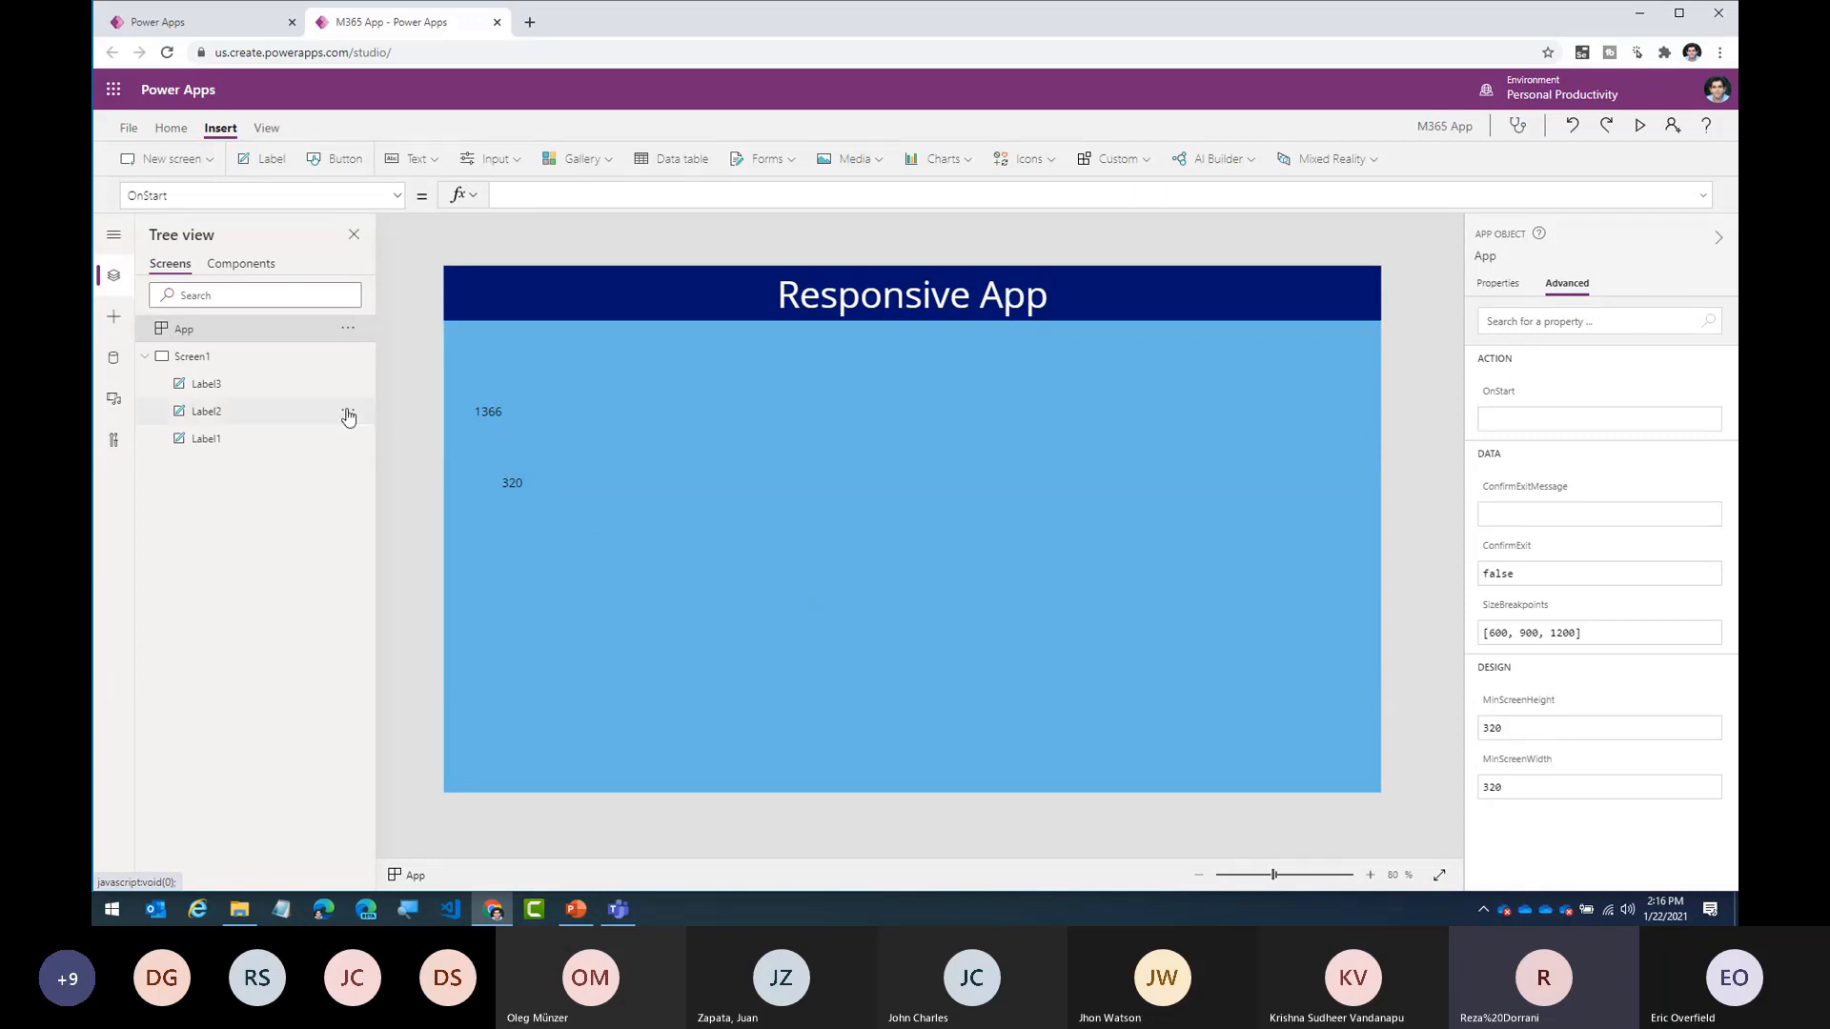
- Delete the two test labels showing App.Width and App.MinScreenWidth from Screen1
{"action": "left_click", "coordinate": [219, 359]}
{"action": "left_click", "coordinate": [228, 410]}
{"action": "left_click", "coordinate": [495, 412]}
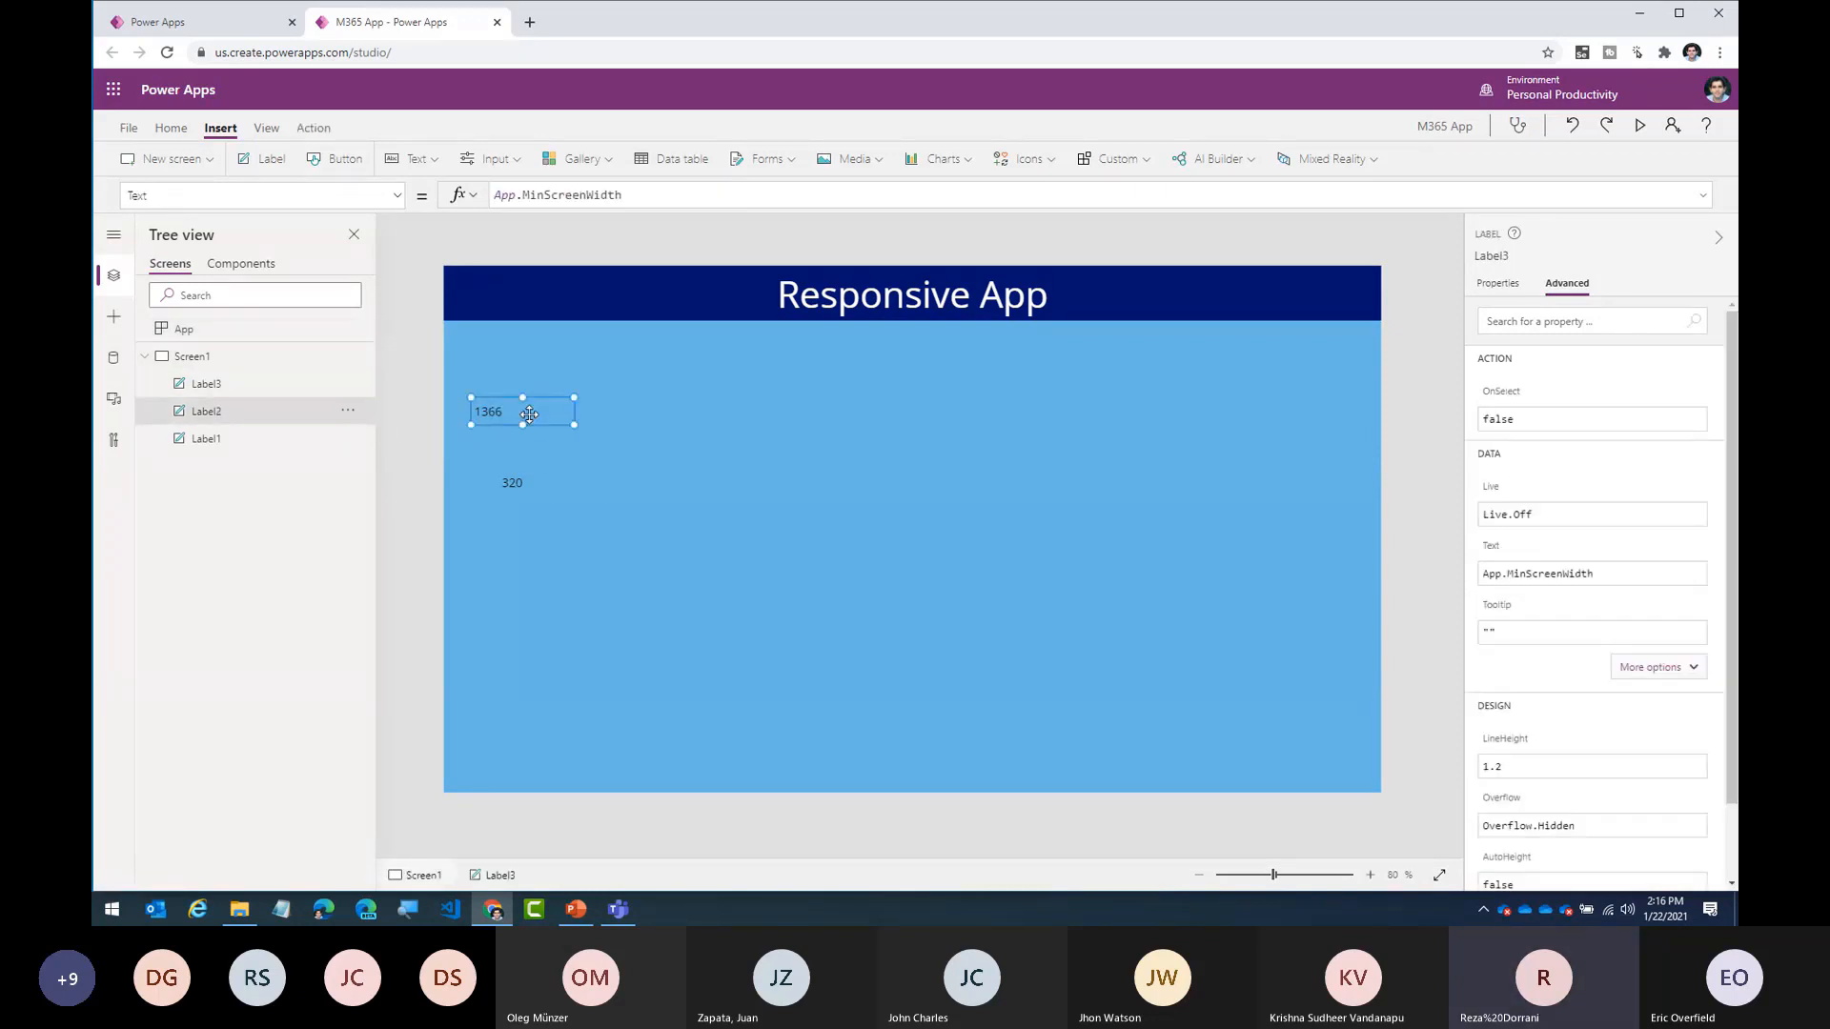
{"action": "left_click", "coordinate": [547, 482]}
{"action": "left_click", "coordinate": [491, 409]}
{"action": "key", "text": "Delete"}
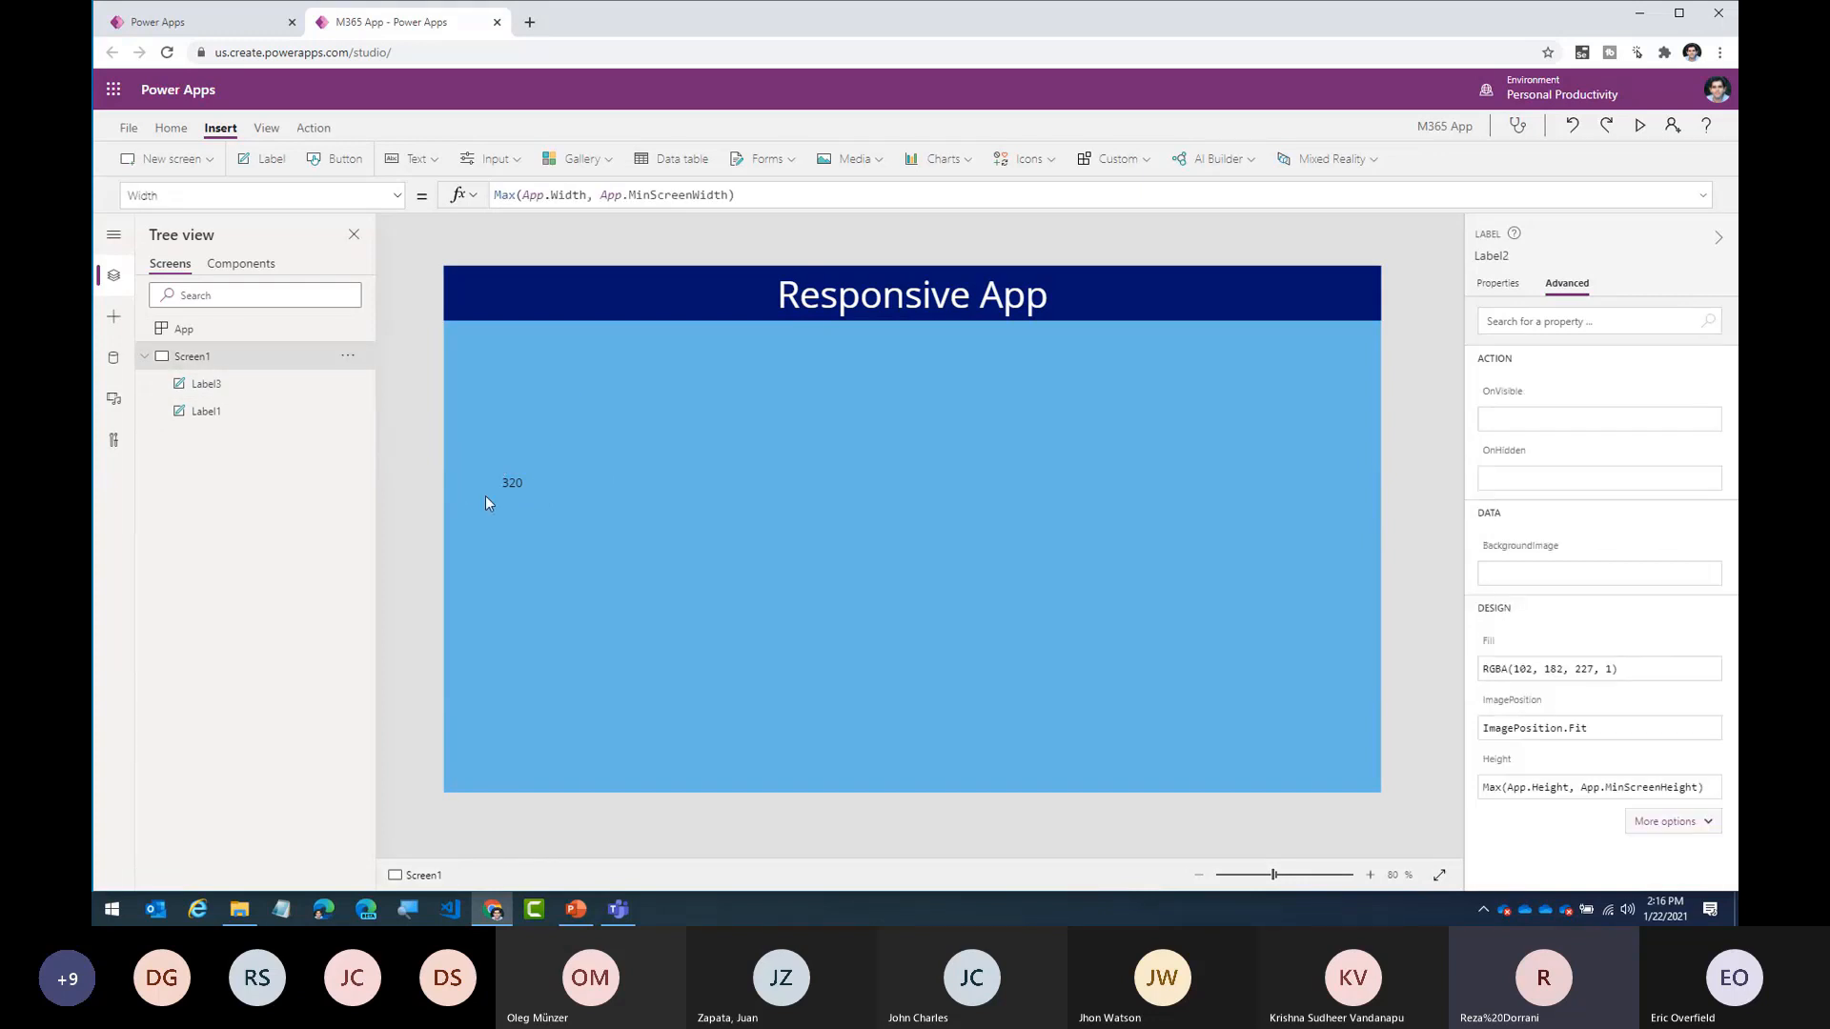
{"action": "left_click", "coordinate": [515, 484]}
{"action": "key", "text": "Delete"}
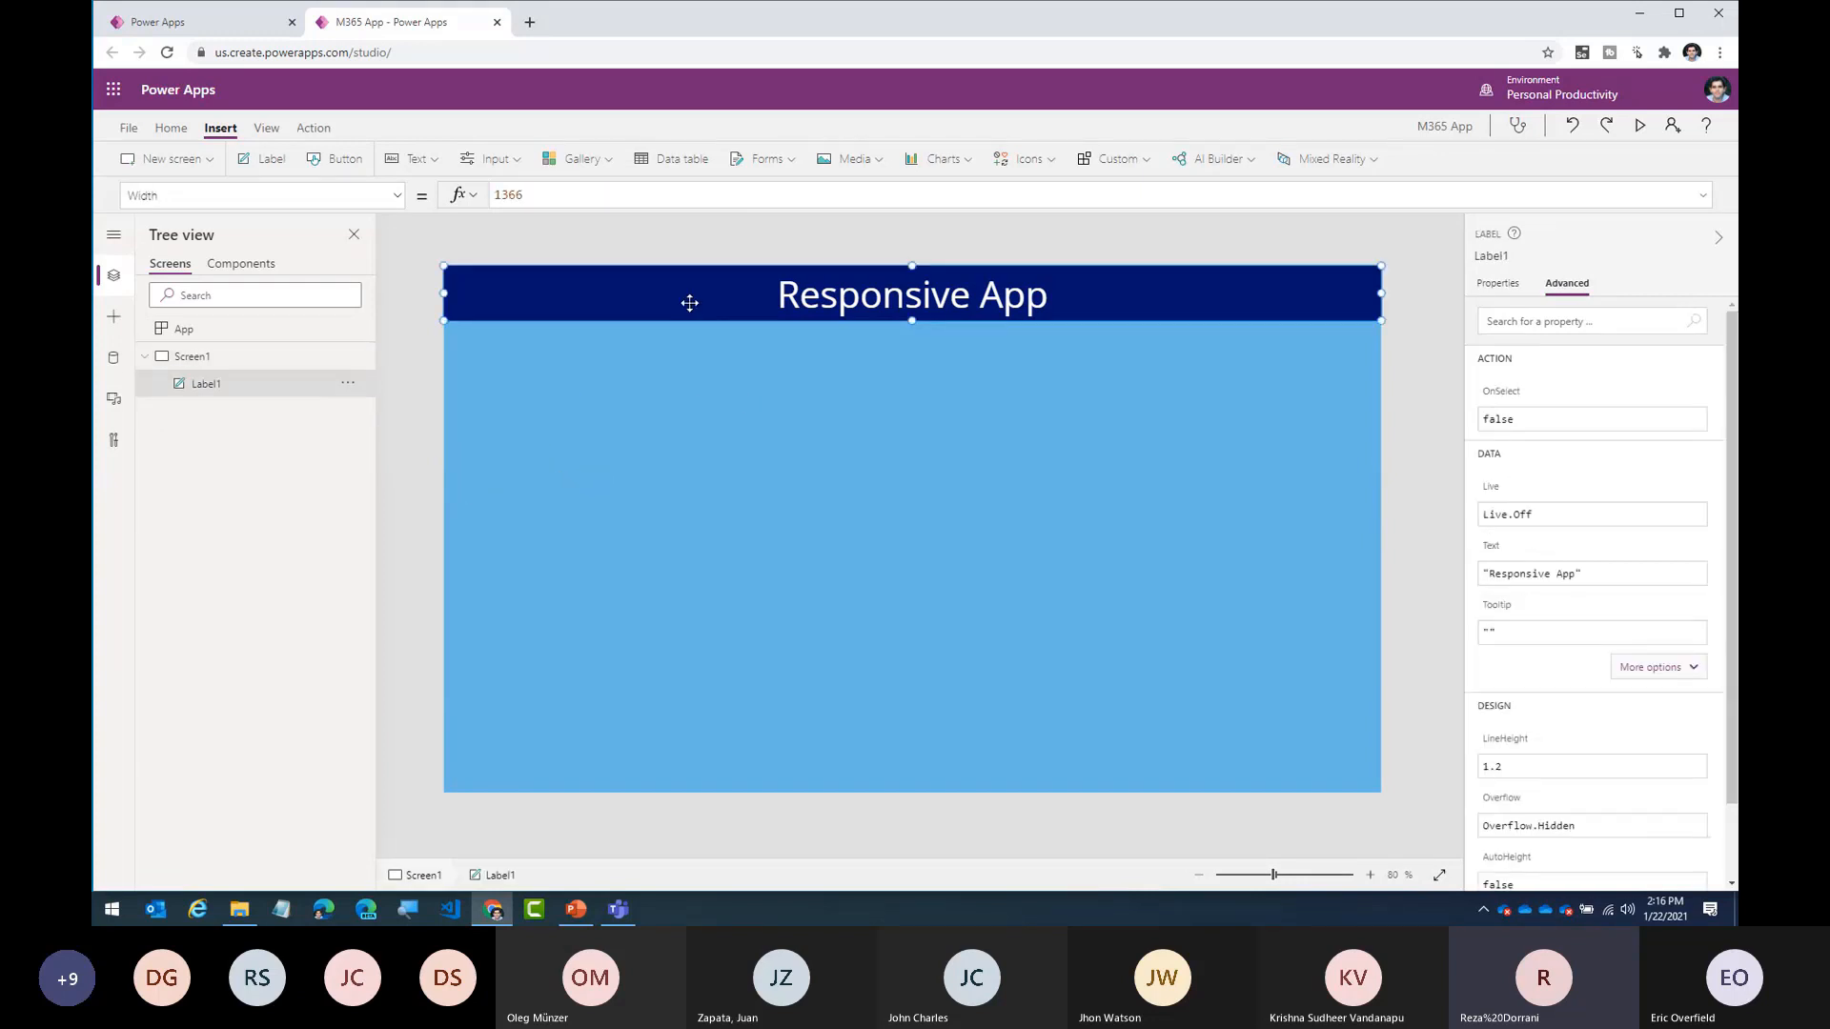
- Check the header briefly in preview and set the header label's Width to Parent.Width
{"action": "left_click", "coordinate": [1652, 128]}
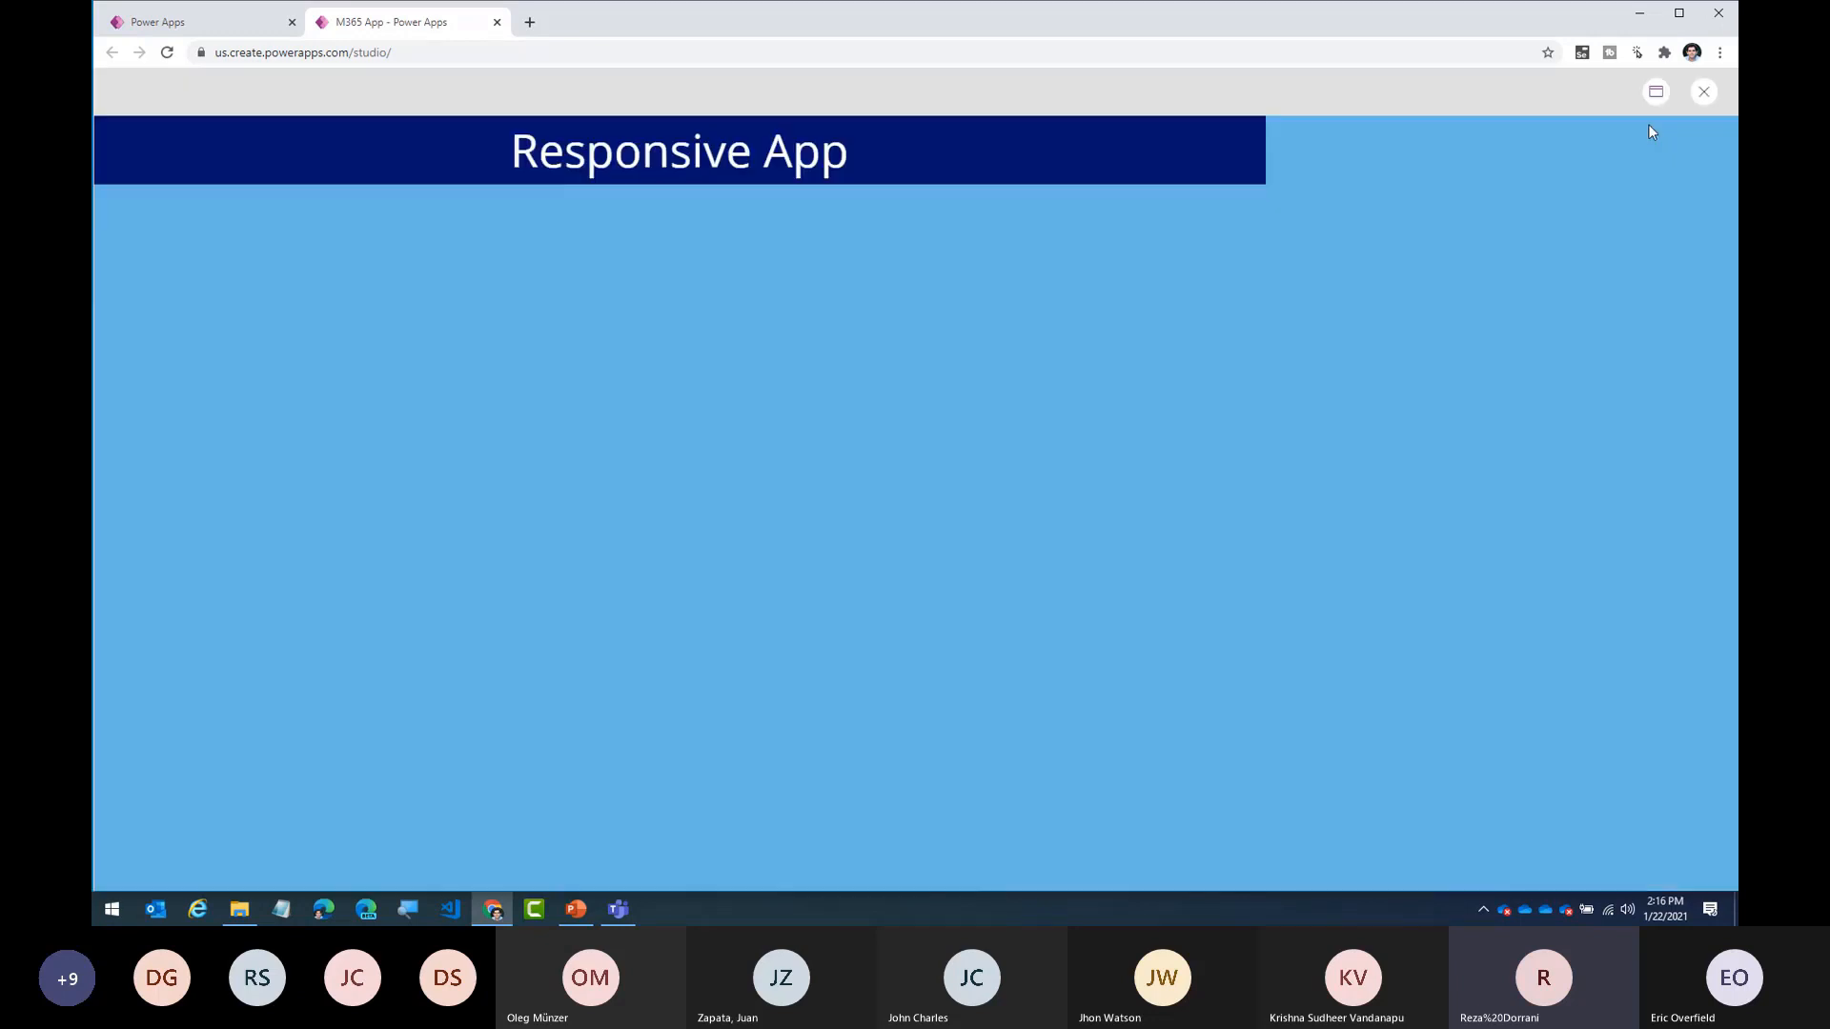
{"action": "left_click", "coordinate": [1704, 92]}
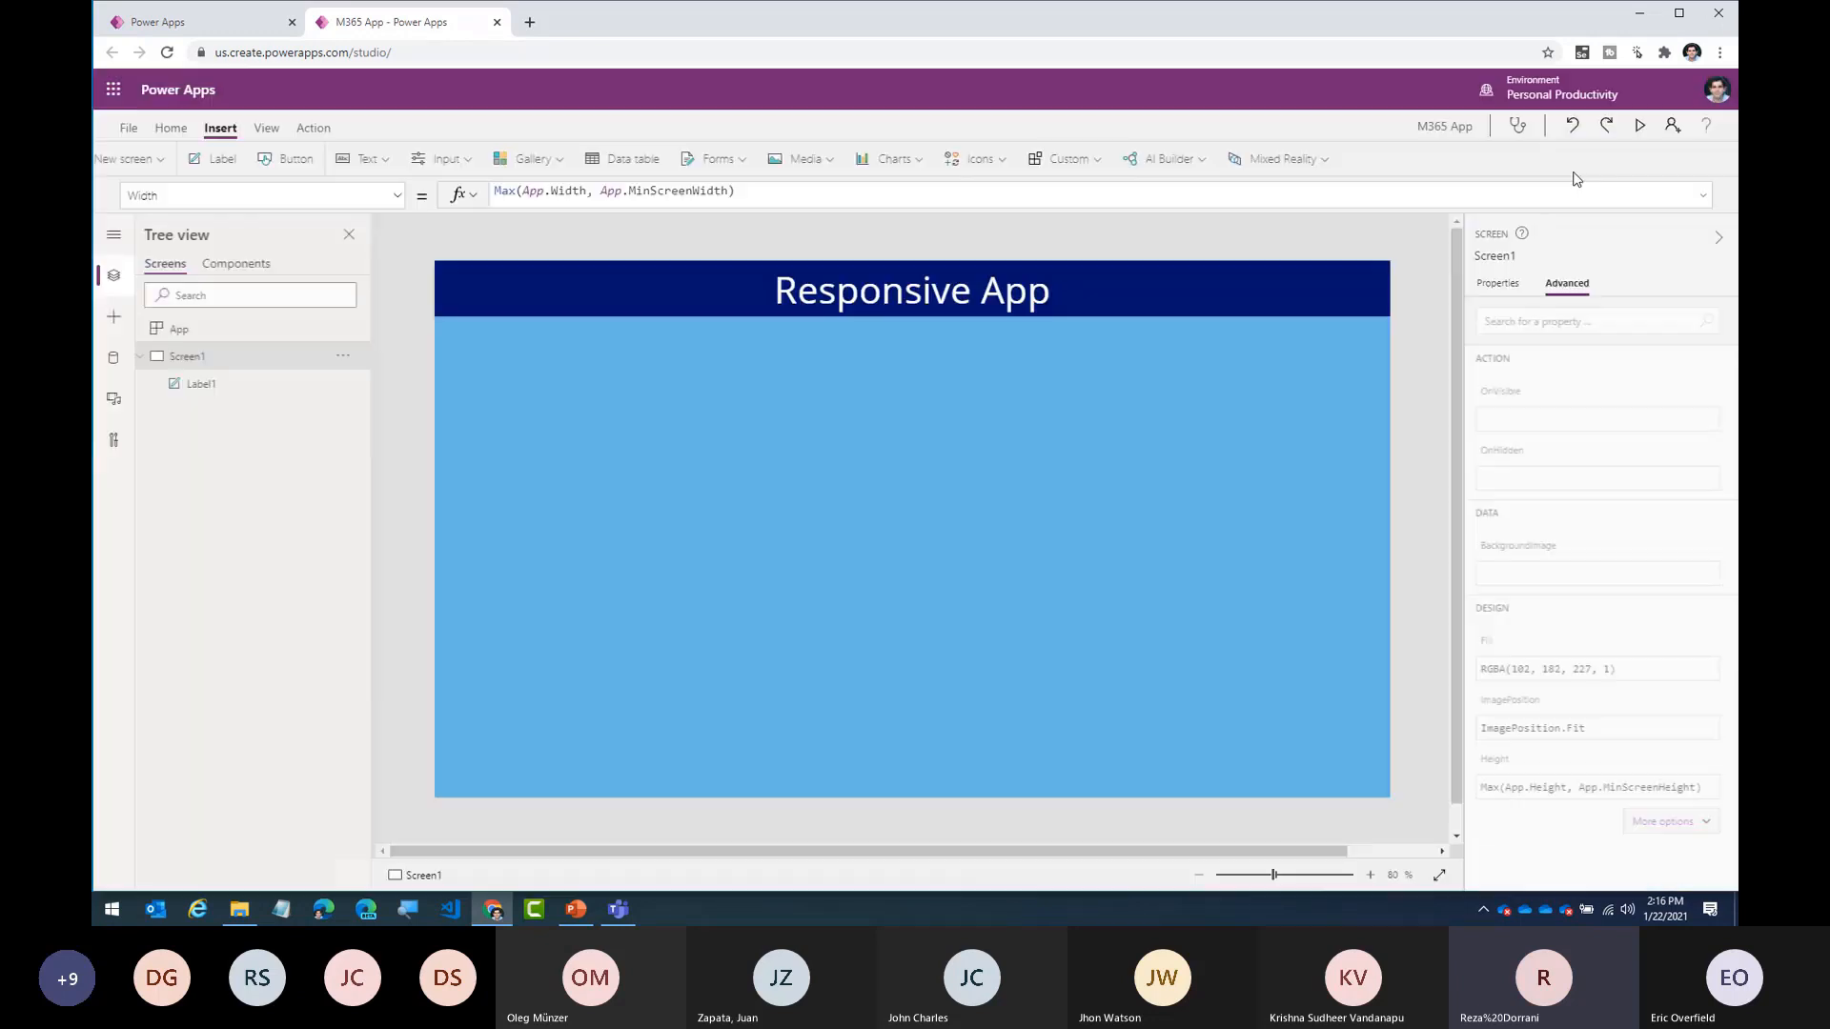
{"action": "left_click", "coordinate": [794, 297]}
{"action": "double_click", "coordinate": [505, 195]}
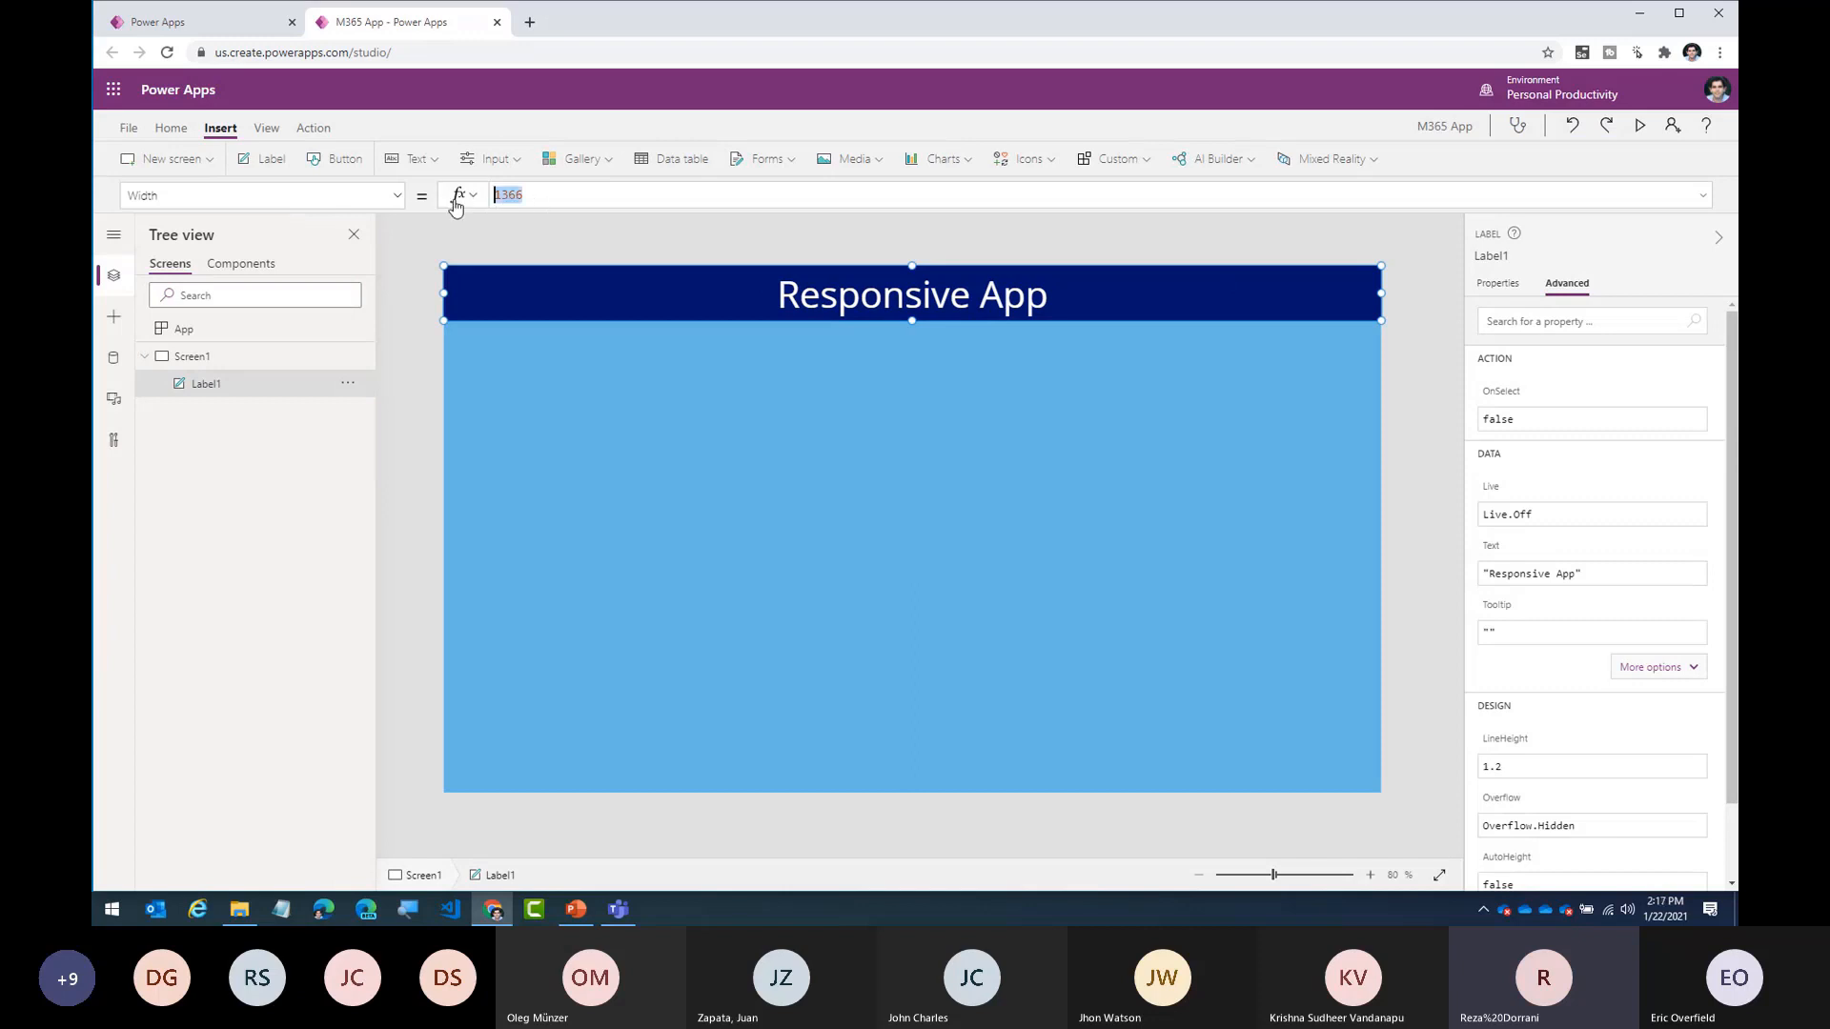
{"action": "type", "text": "parent.wi"}
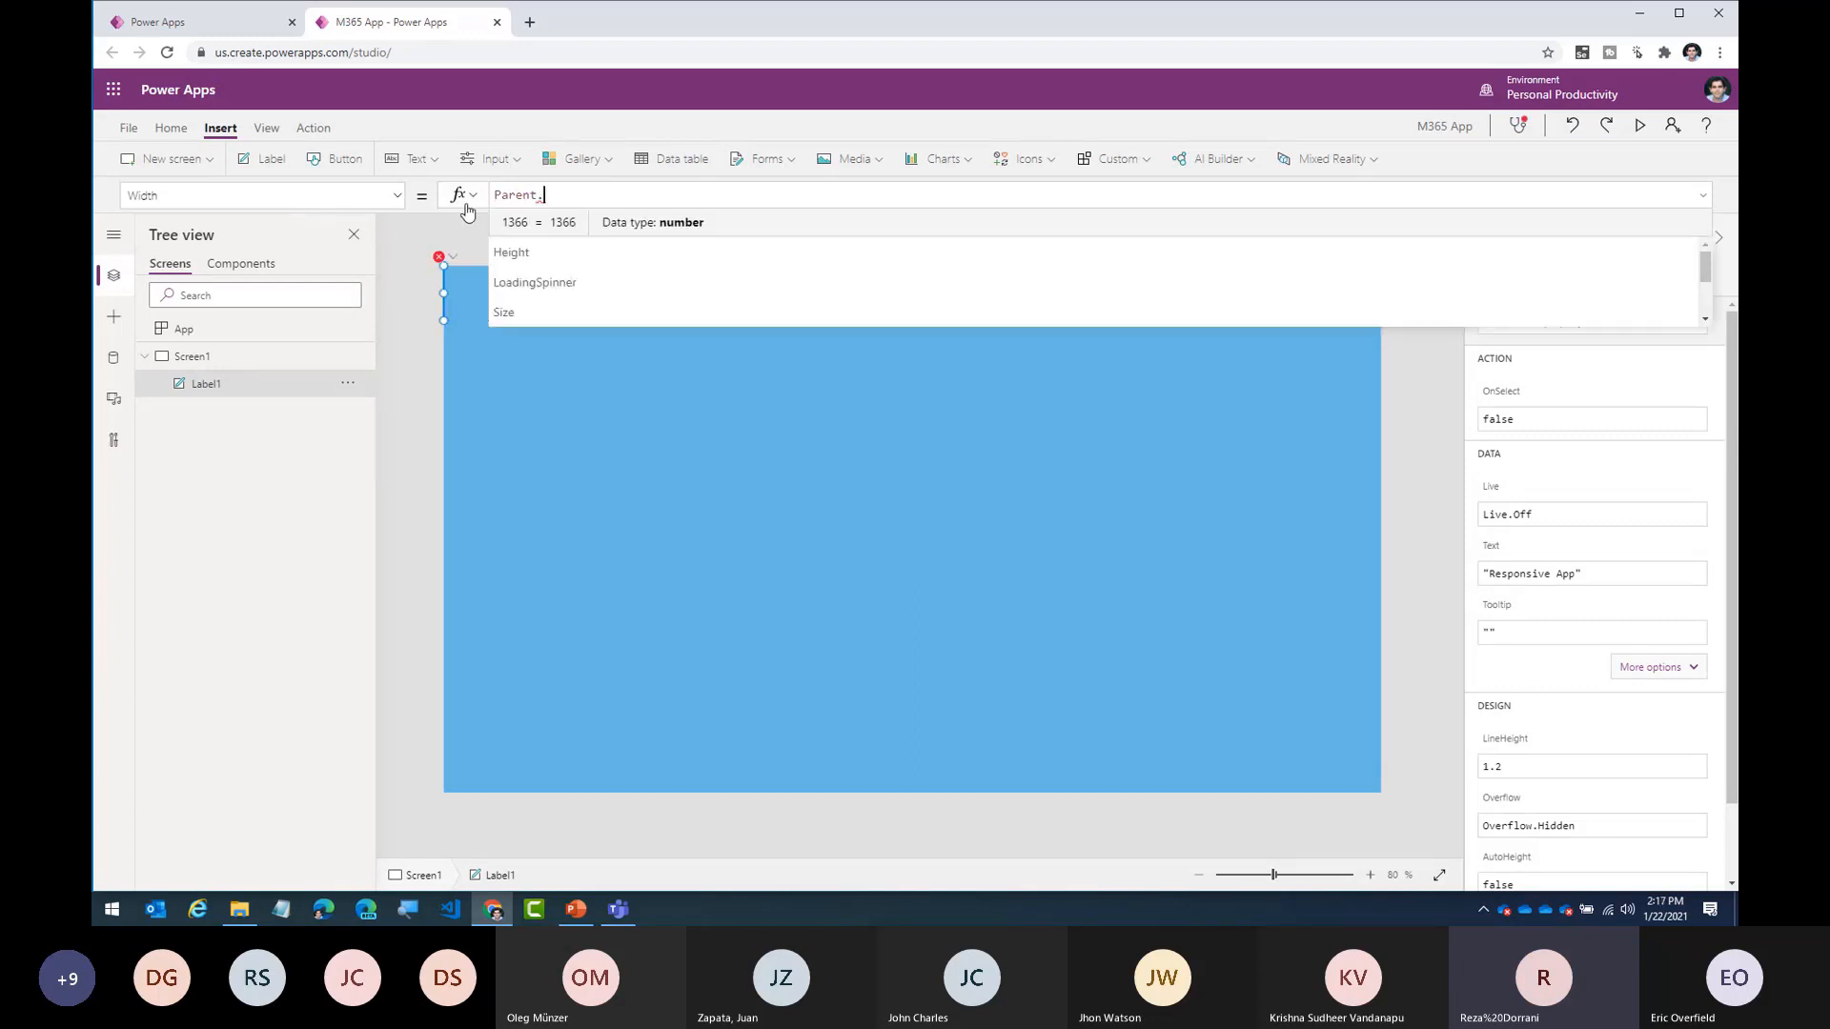
{"action": "type", "text": "dth"}
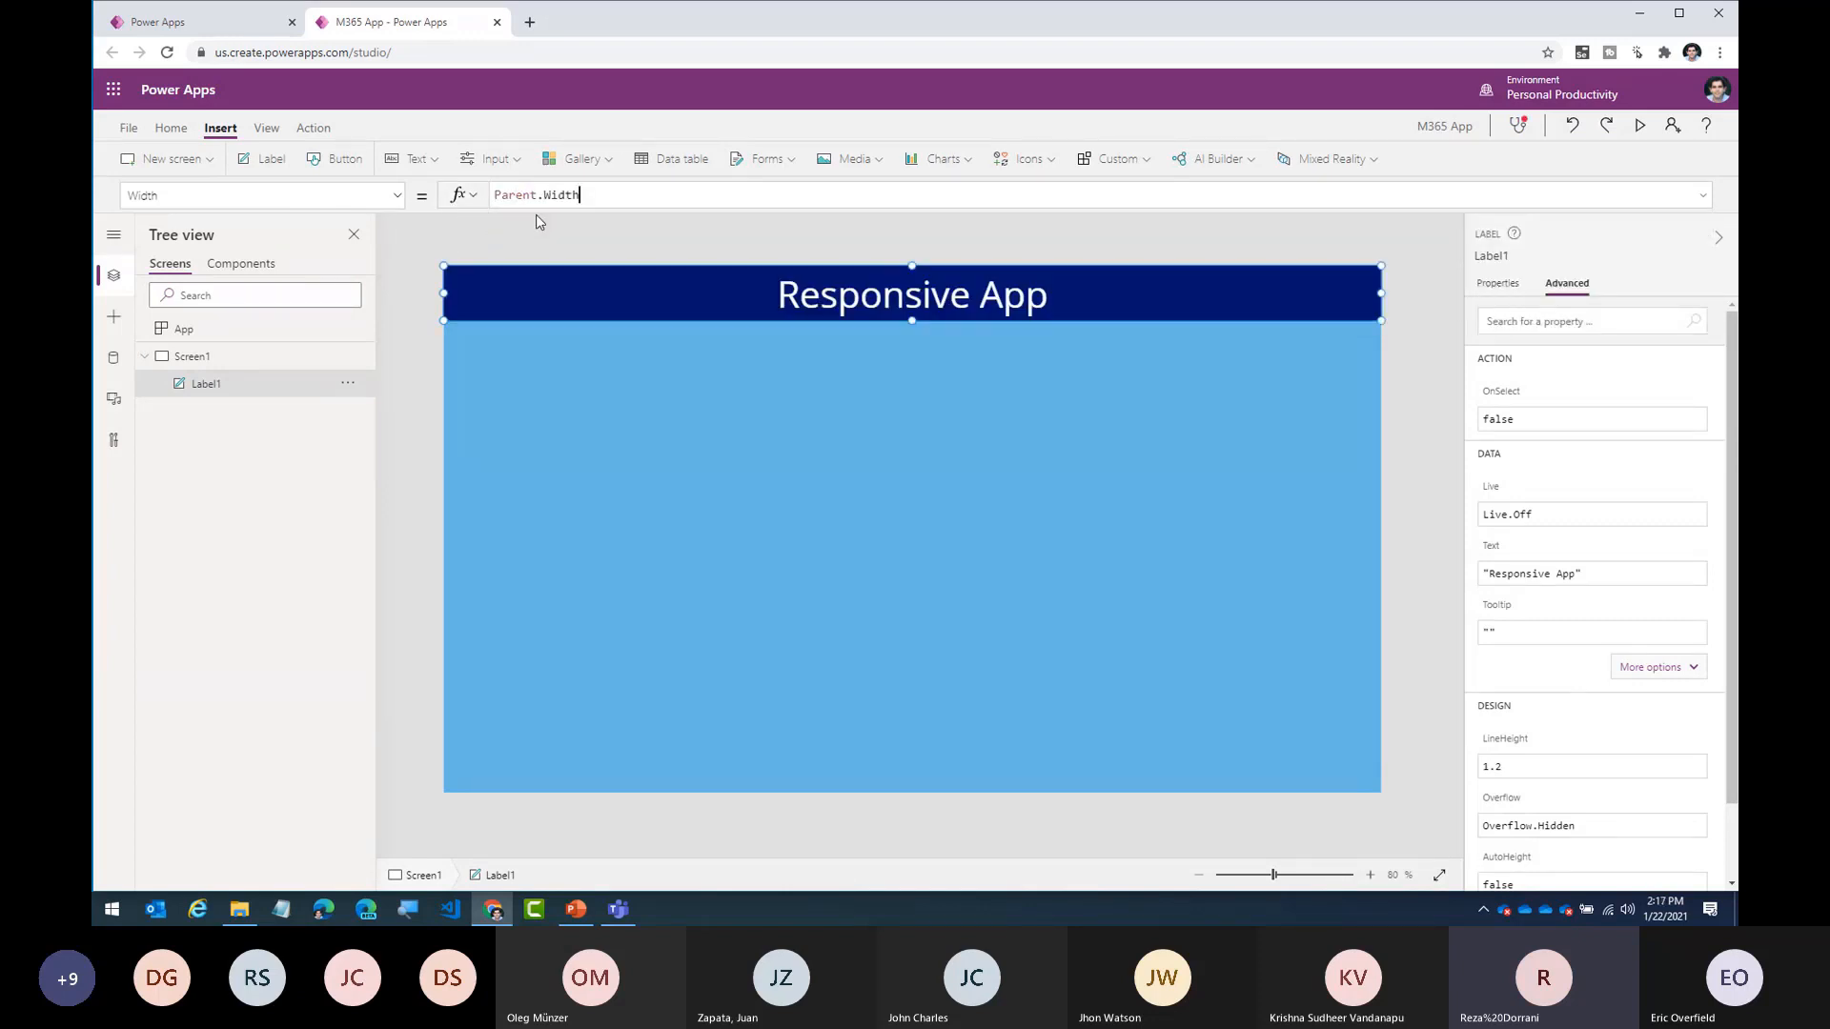
{"action": "left_click", "coordinate": [244, 398]}
{"action": "left_click", "coordinate": [214, 361]}
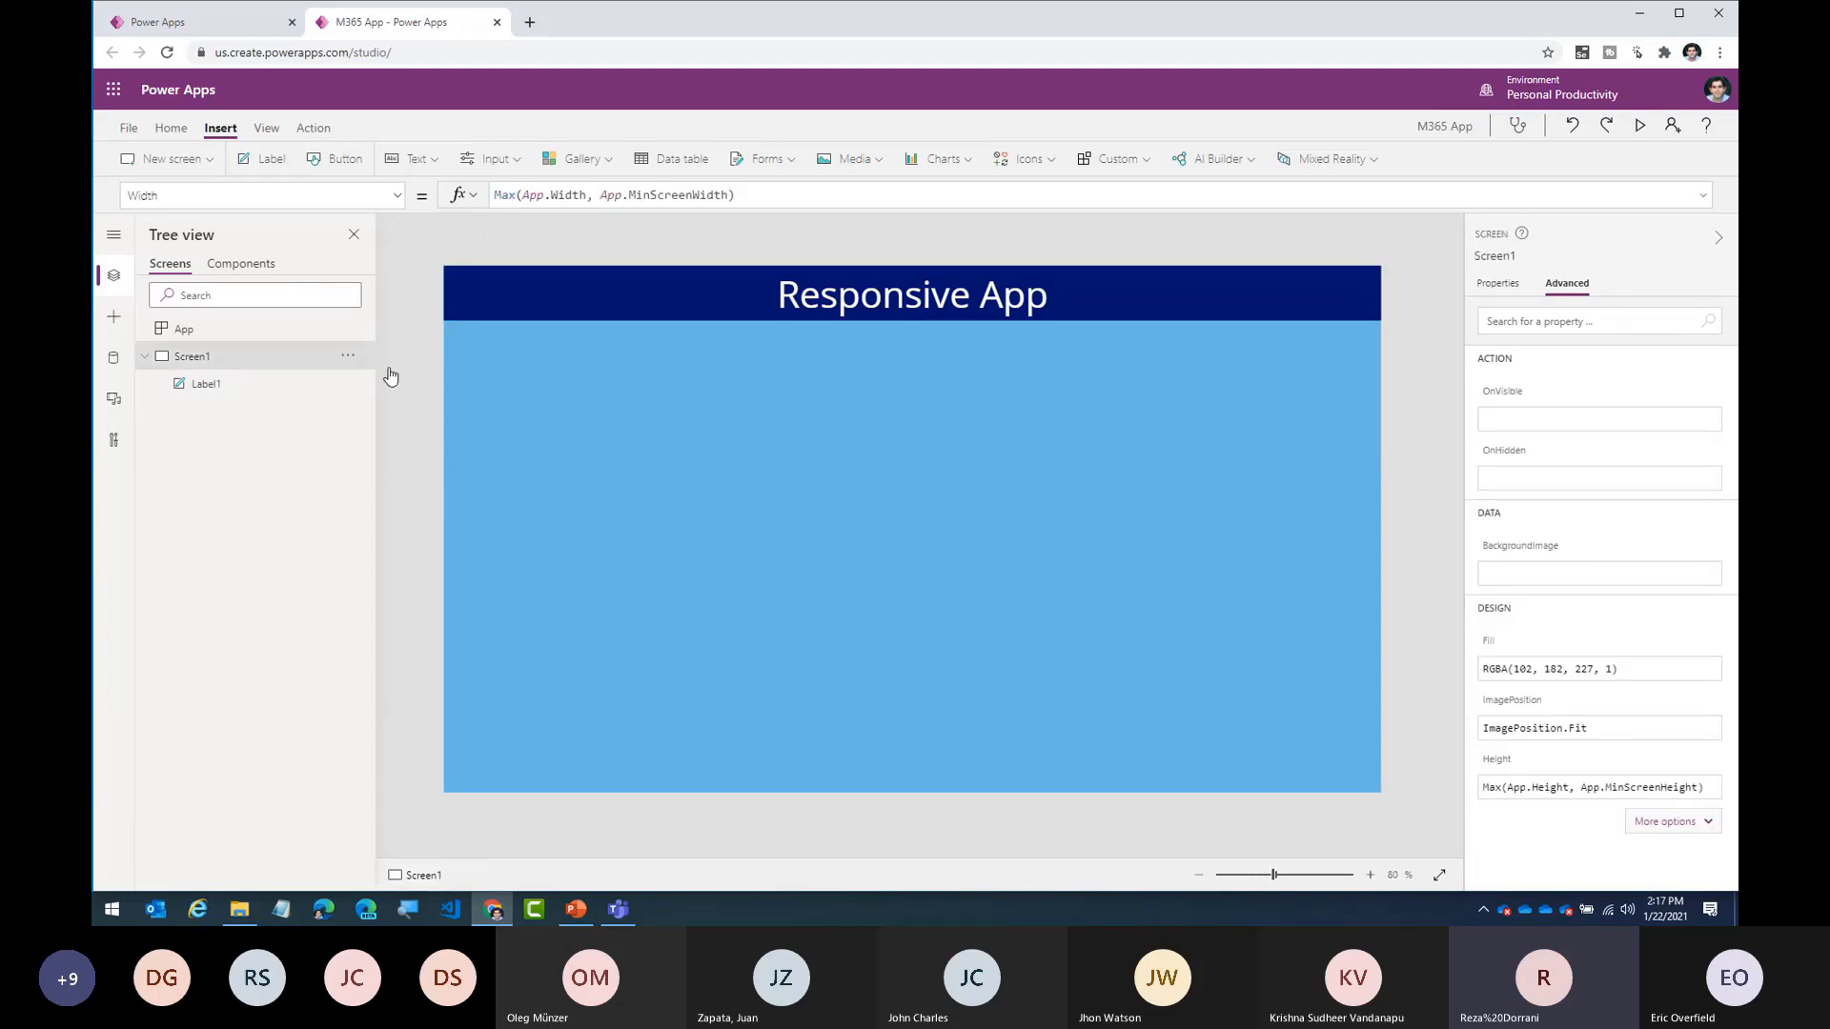
- Preview the app, narrow and widen the browser window to test the header's width, and return to the header label in the editor
{"action": "left_click", "coordinate": [1640, 126]}
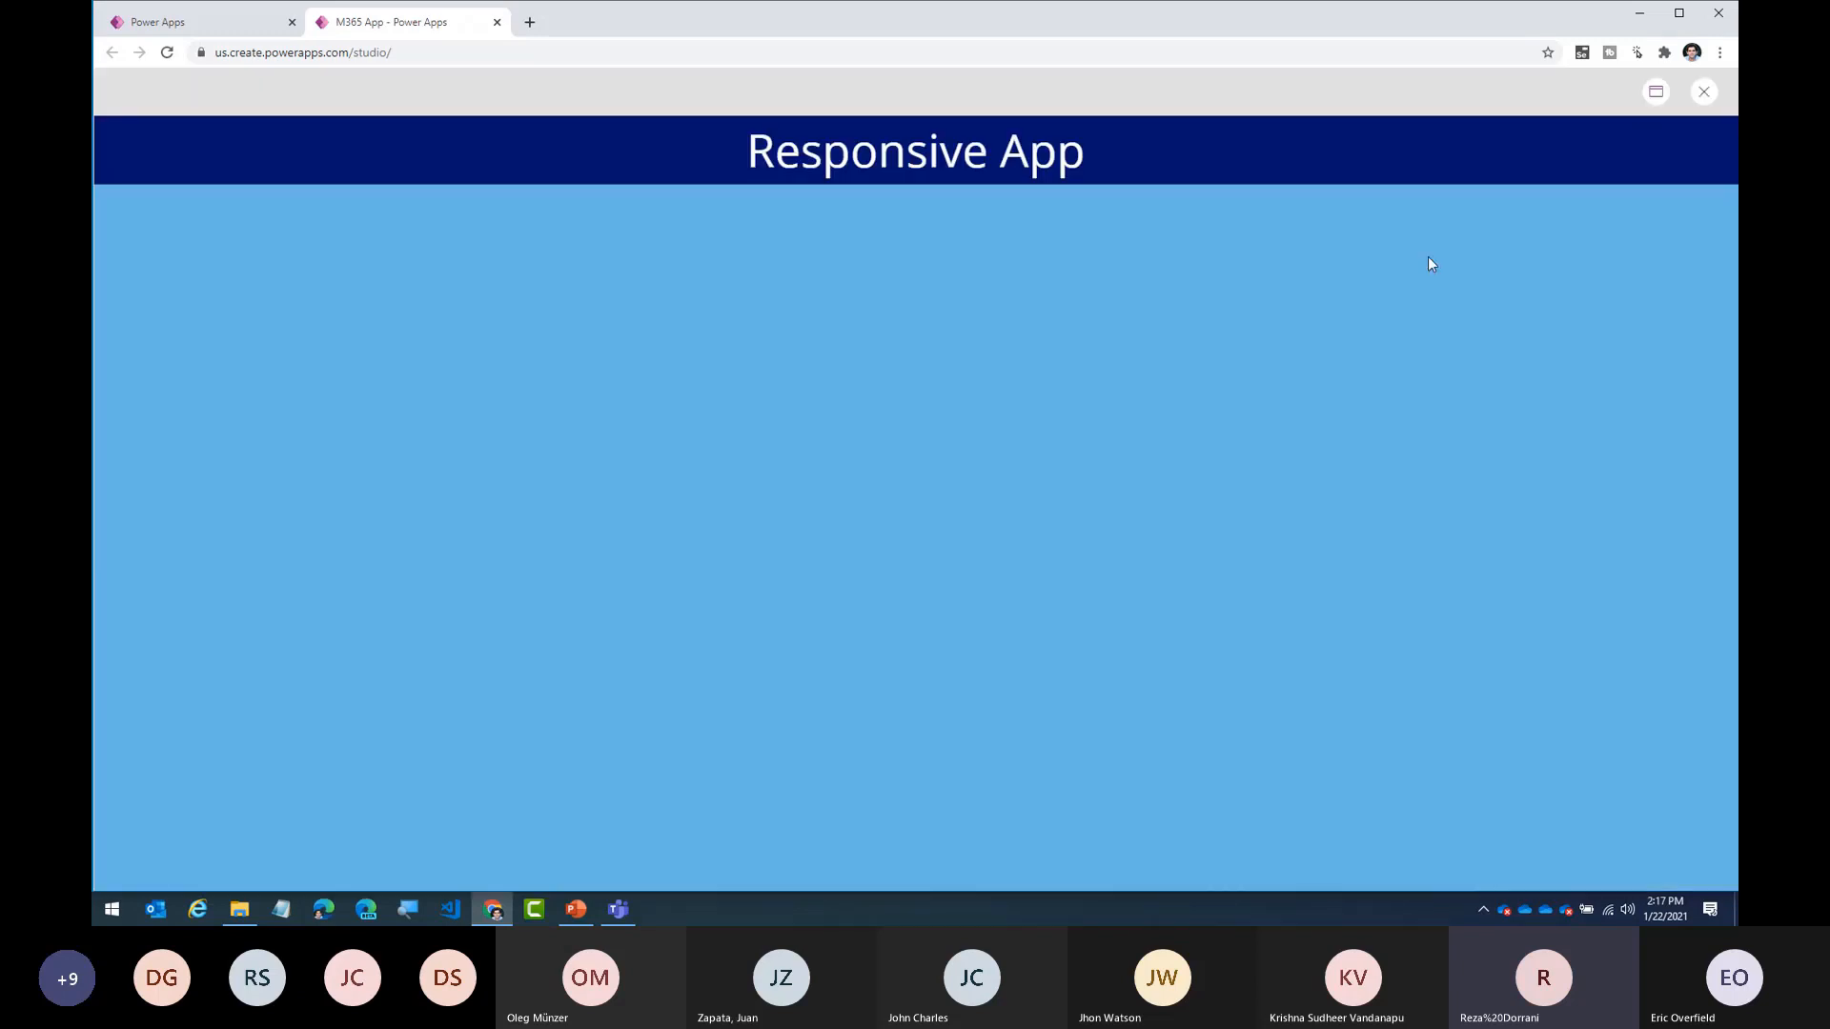
{"action": "left_click_drag", "start_coordinate": [93, 290], "coordinate": [1383, 348]}
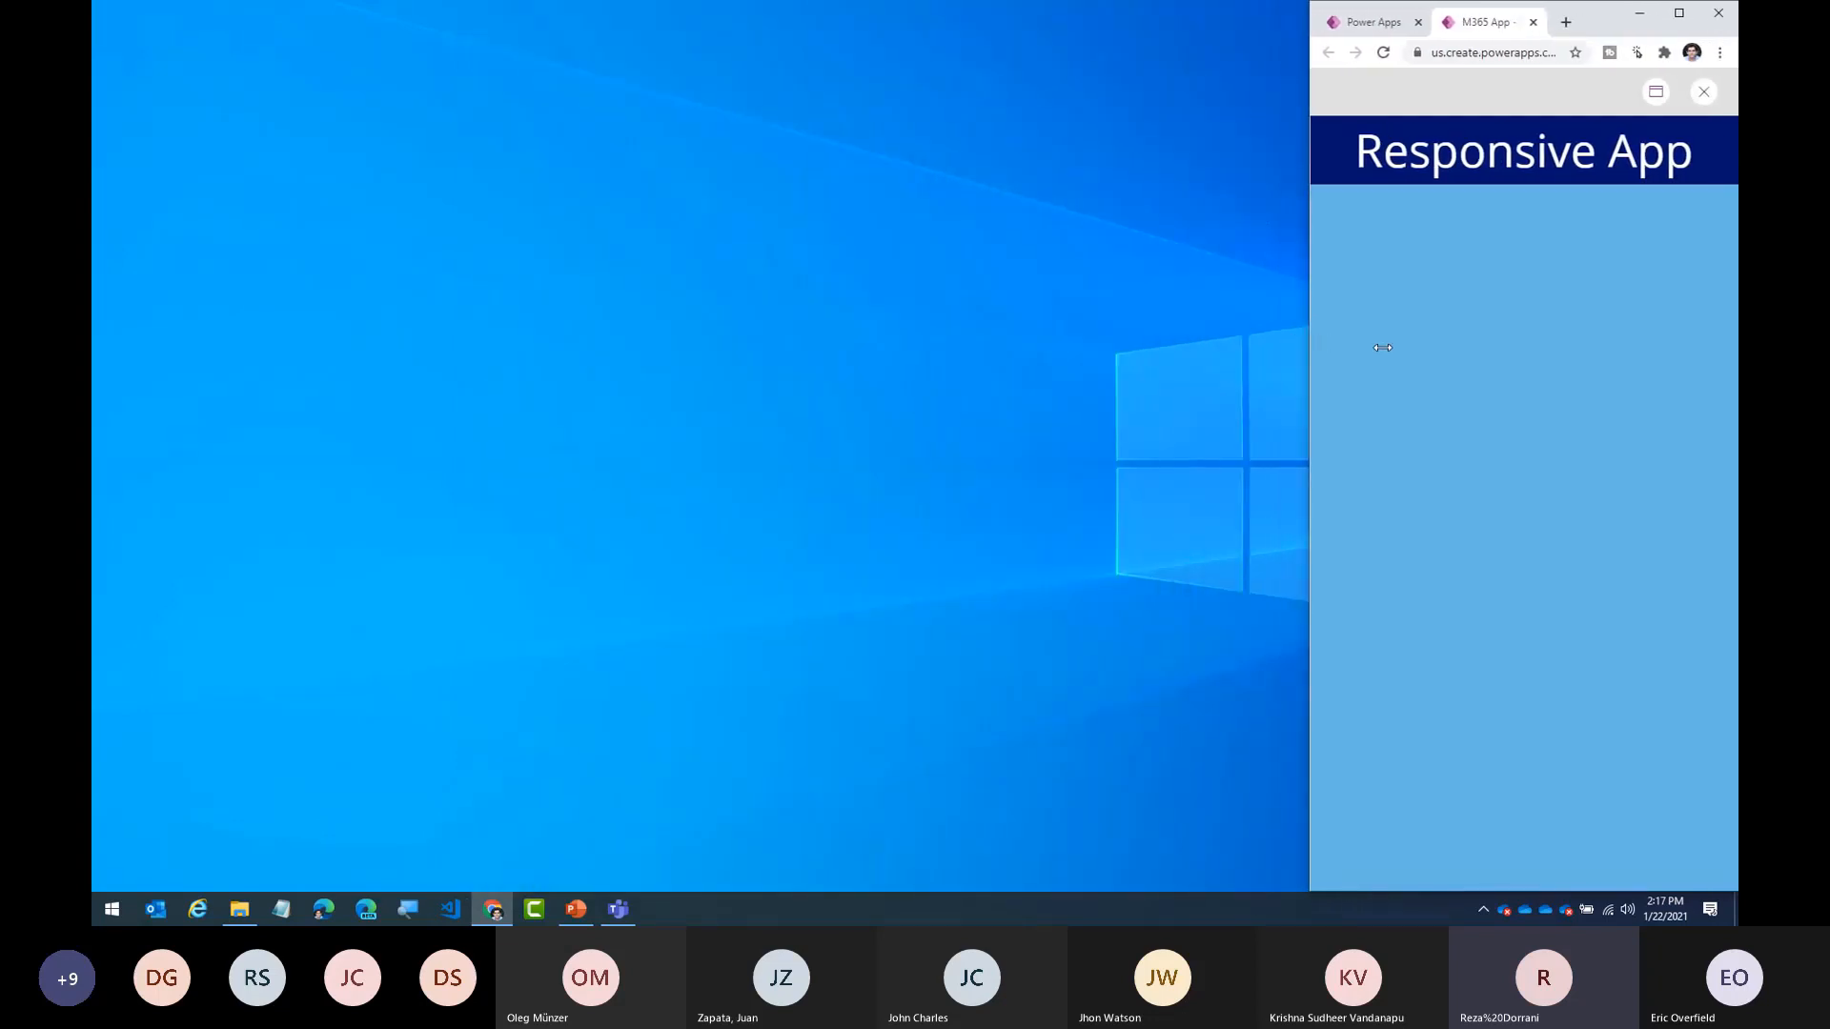
{"action": "left_click_drag", "start_coordinate": [1382, 348], "coordinate": [96, 342]}
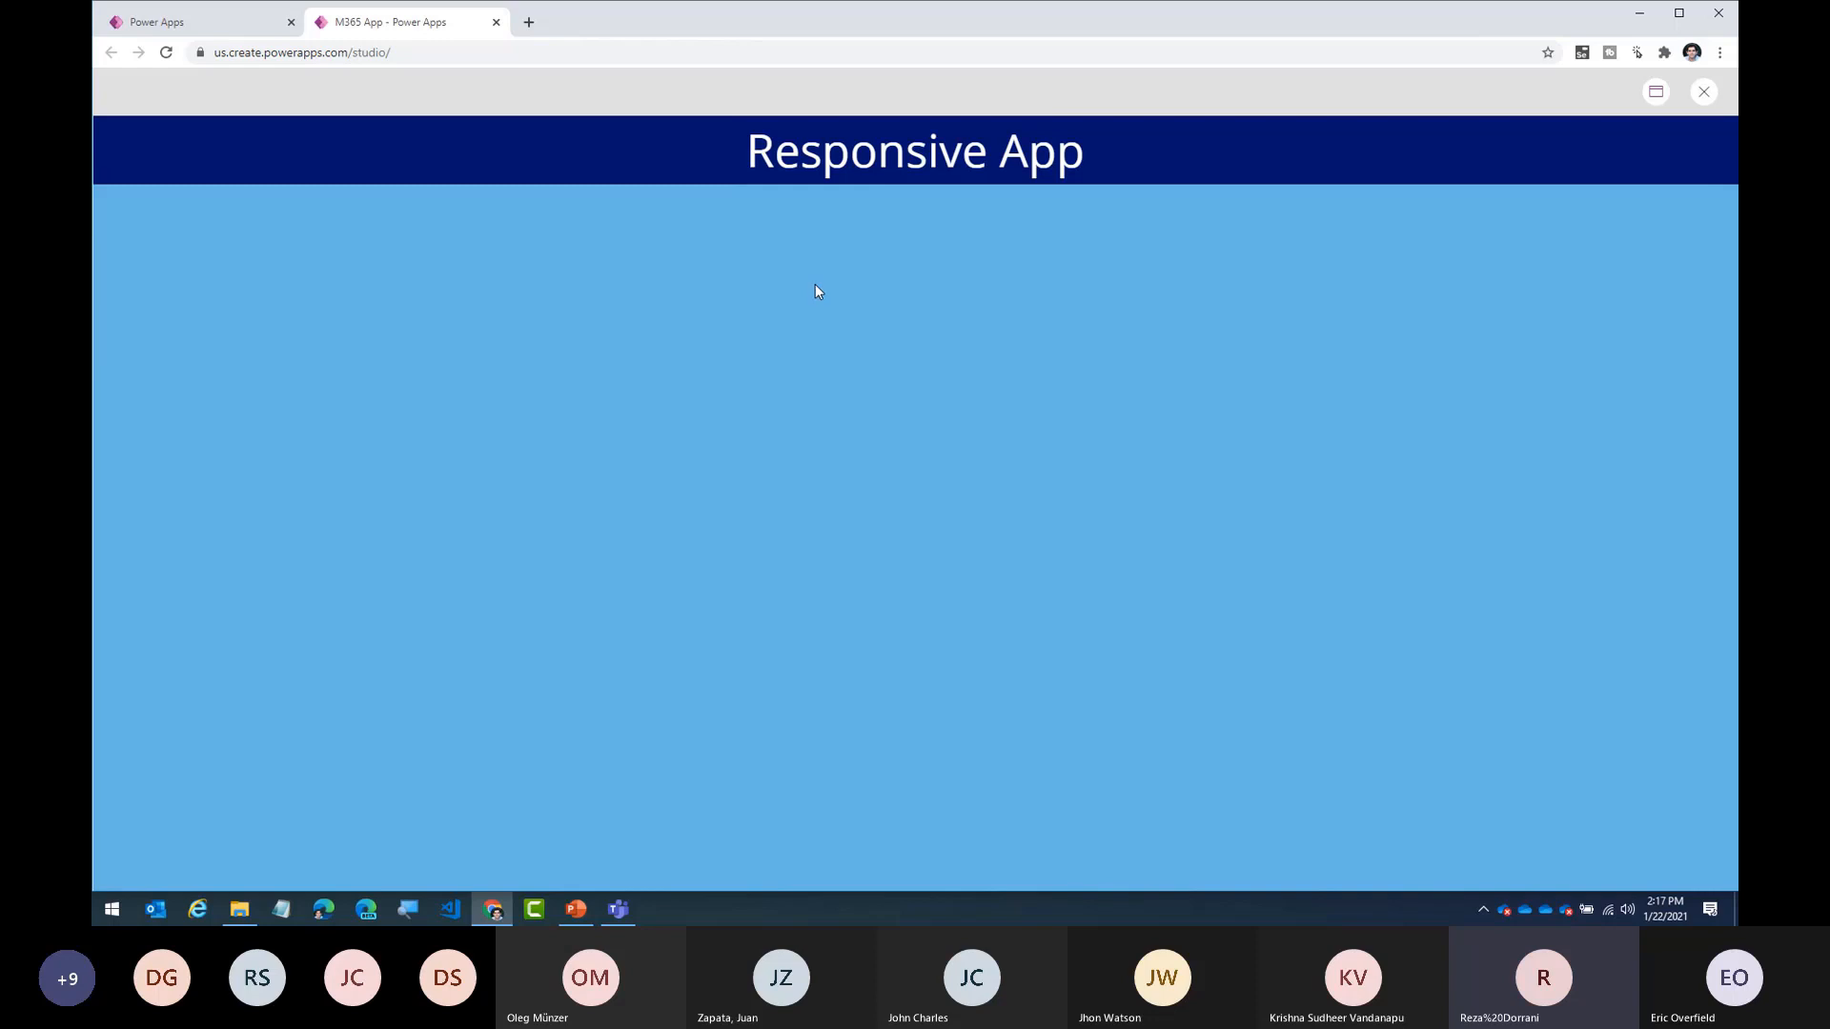
{"action": "left_click", "coordinate": [1704, 92]}
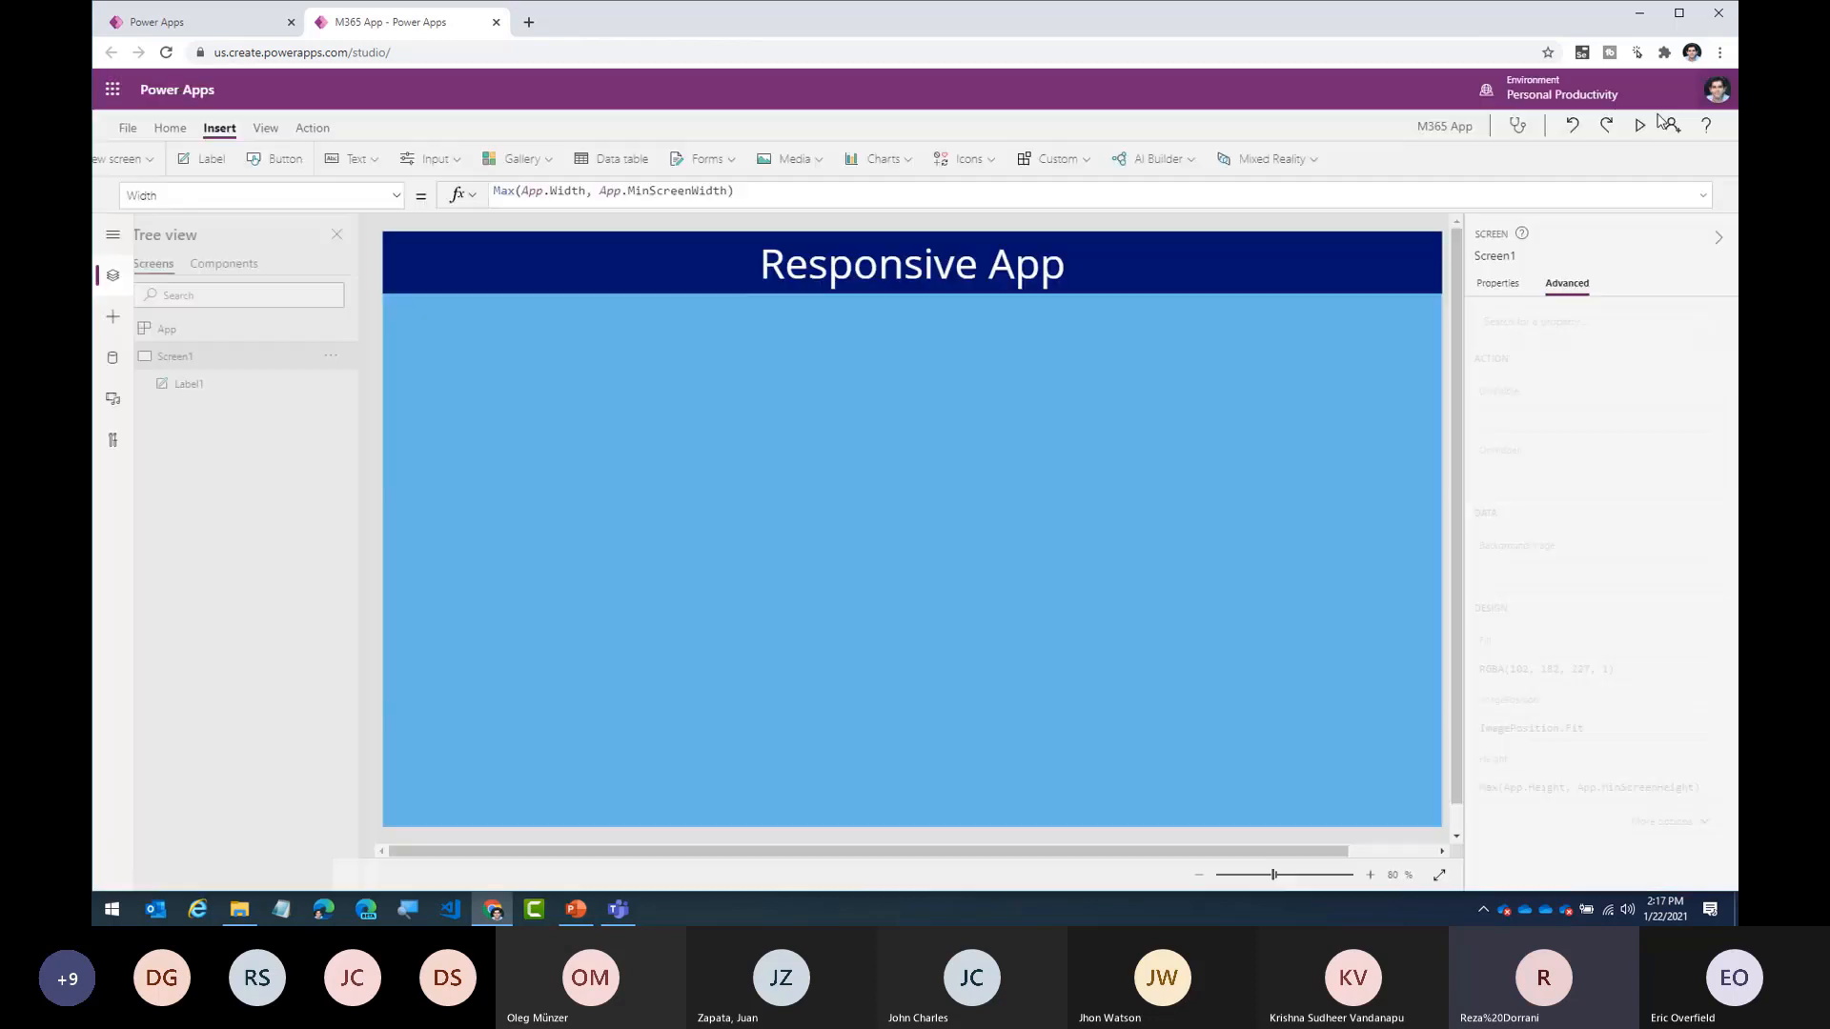
{"action": "left_click", "coordinate": [621, 316]}
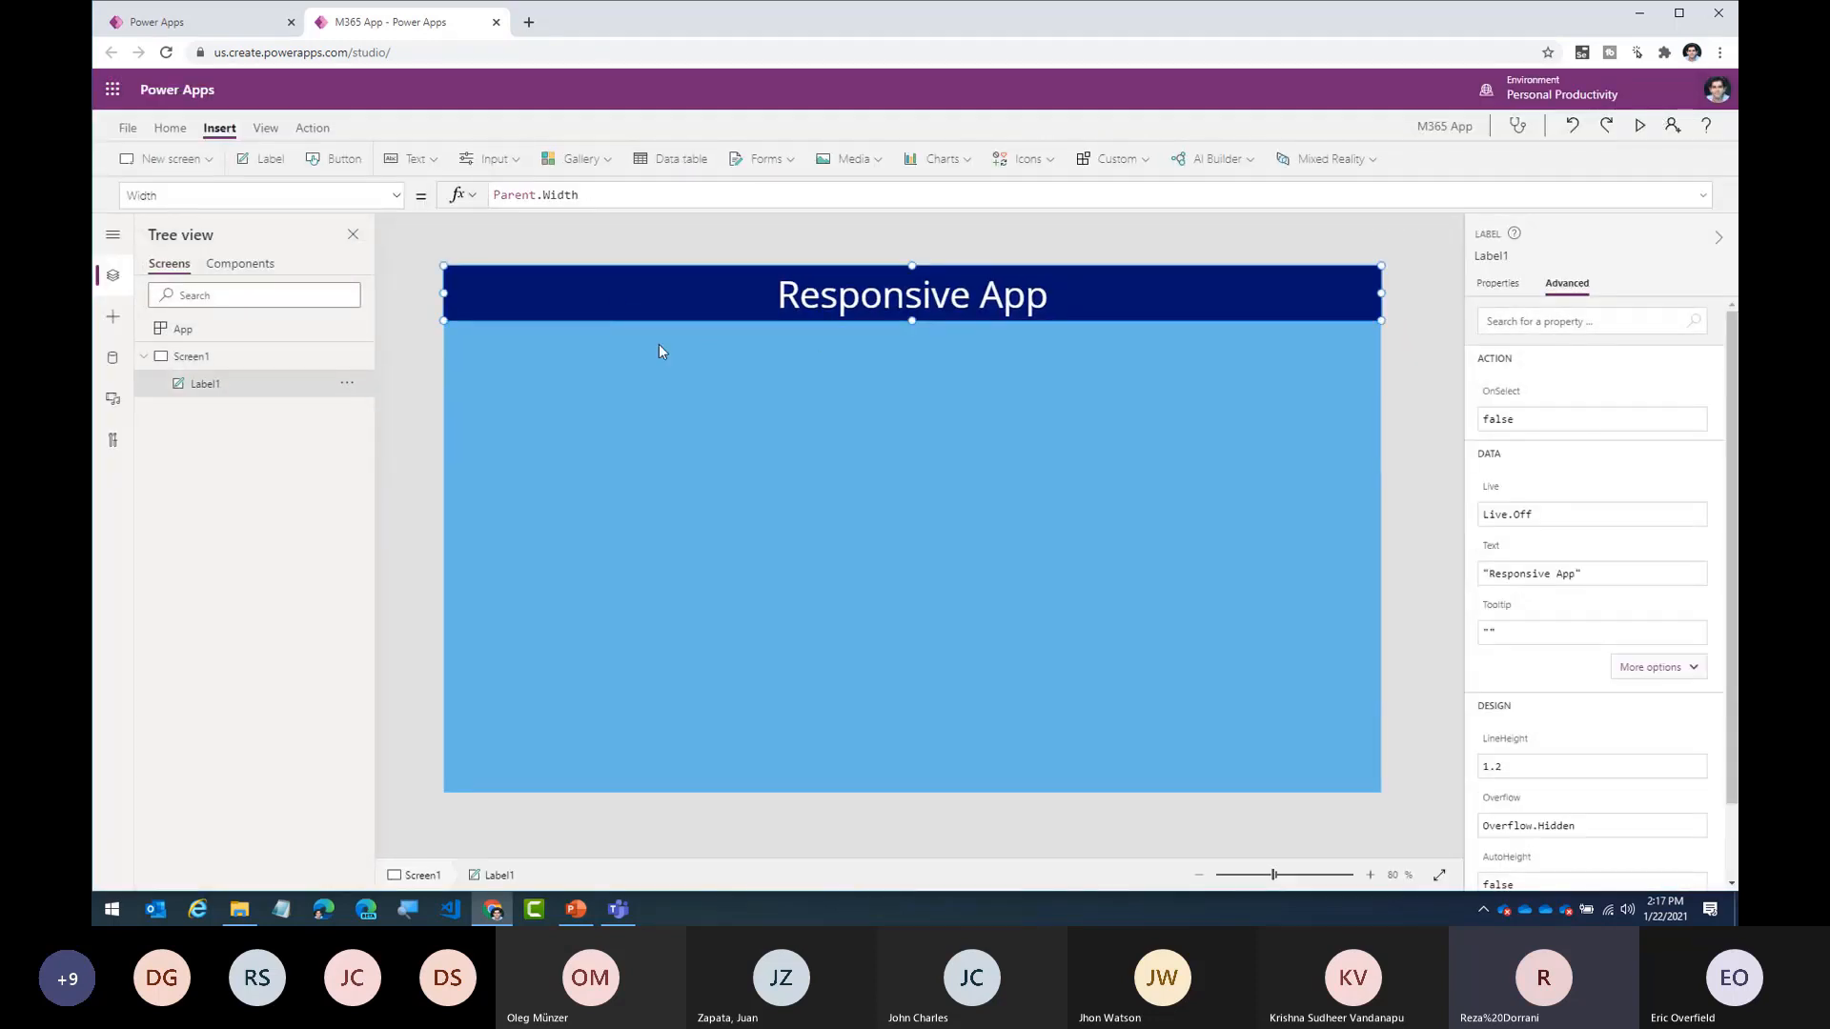
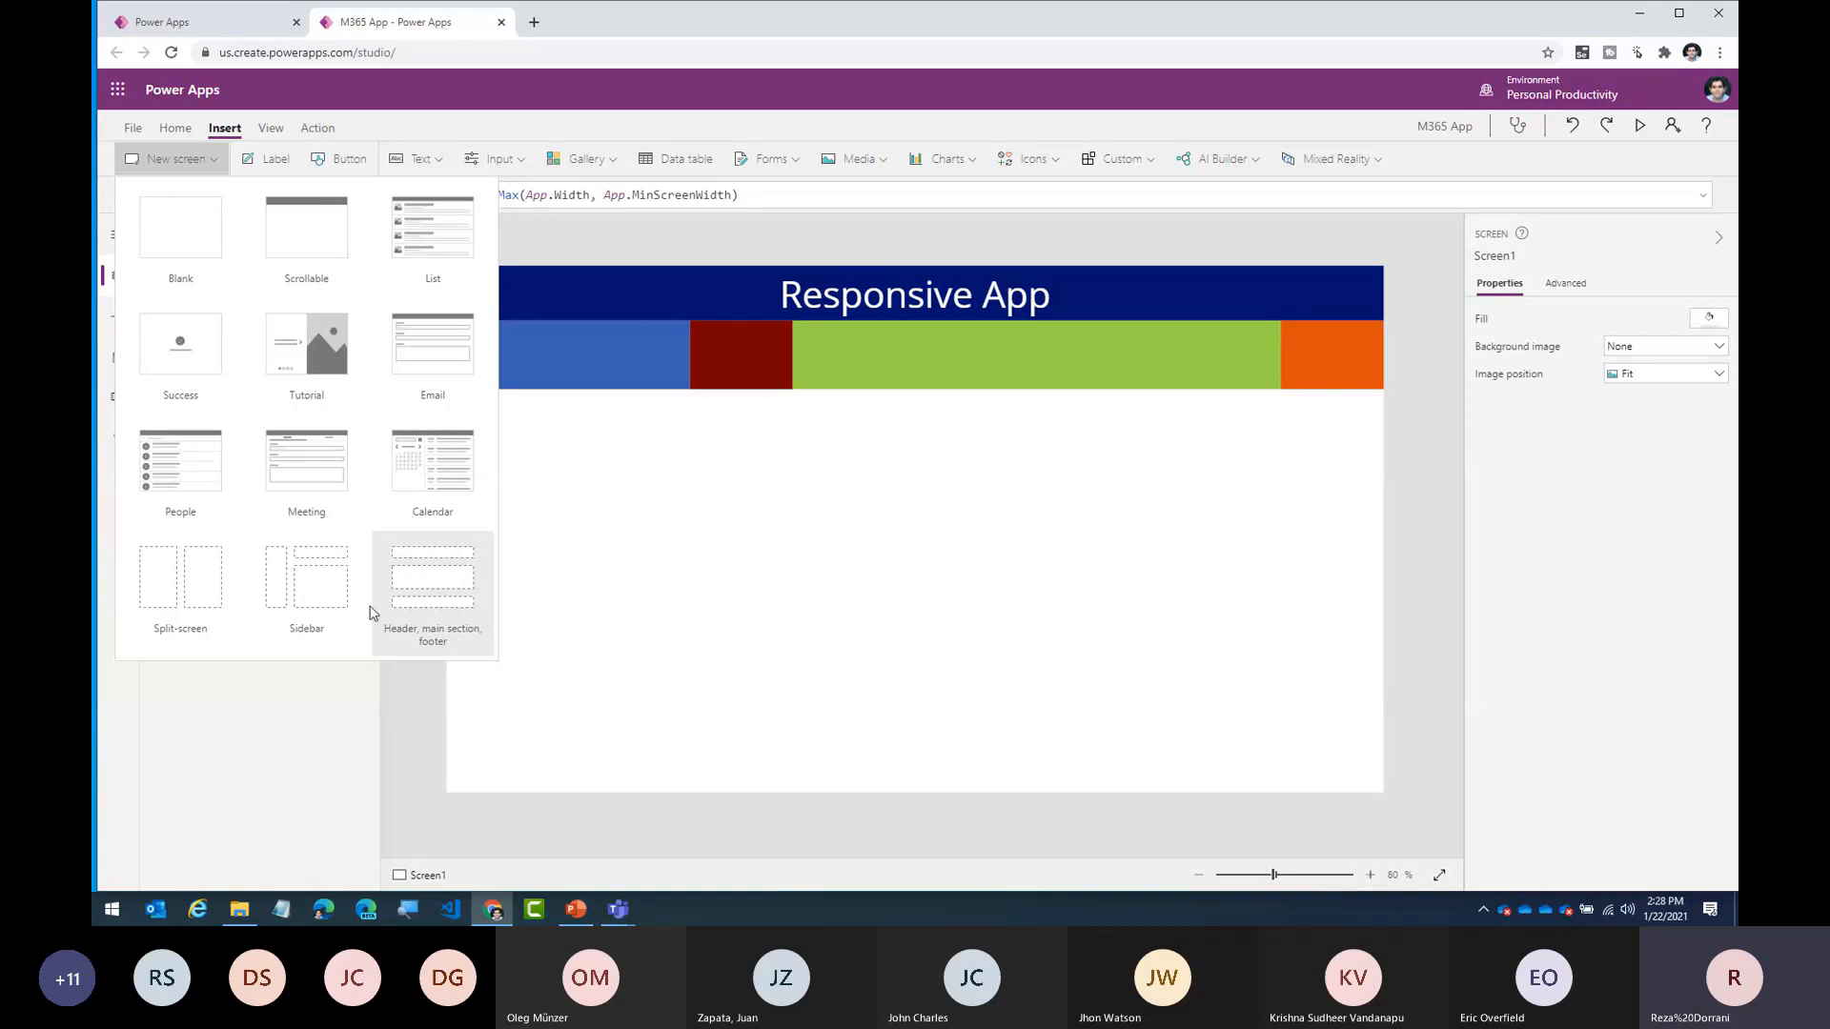
- Add a new screen with the Sidebar layout and expand its nested containers in the tree
{"action": "left_click", "coordinate": [307, 583]}
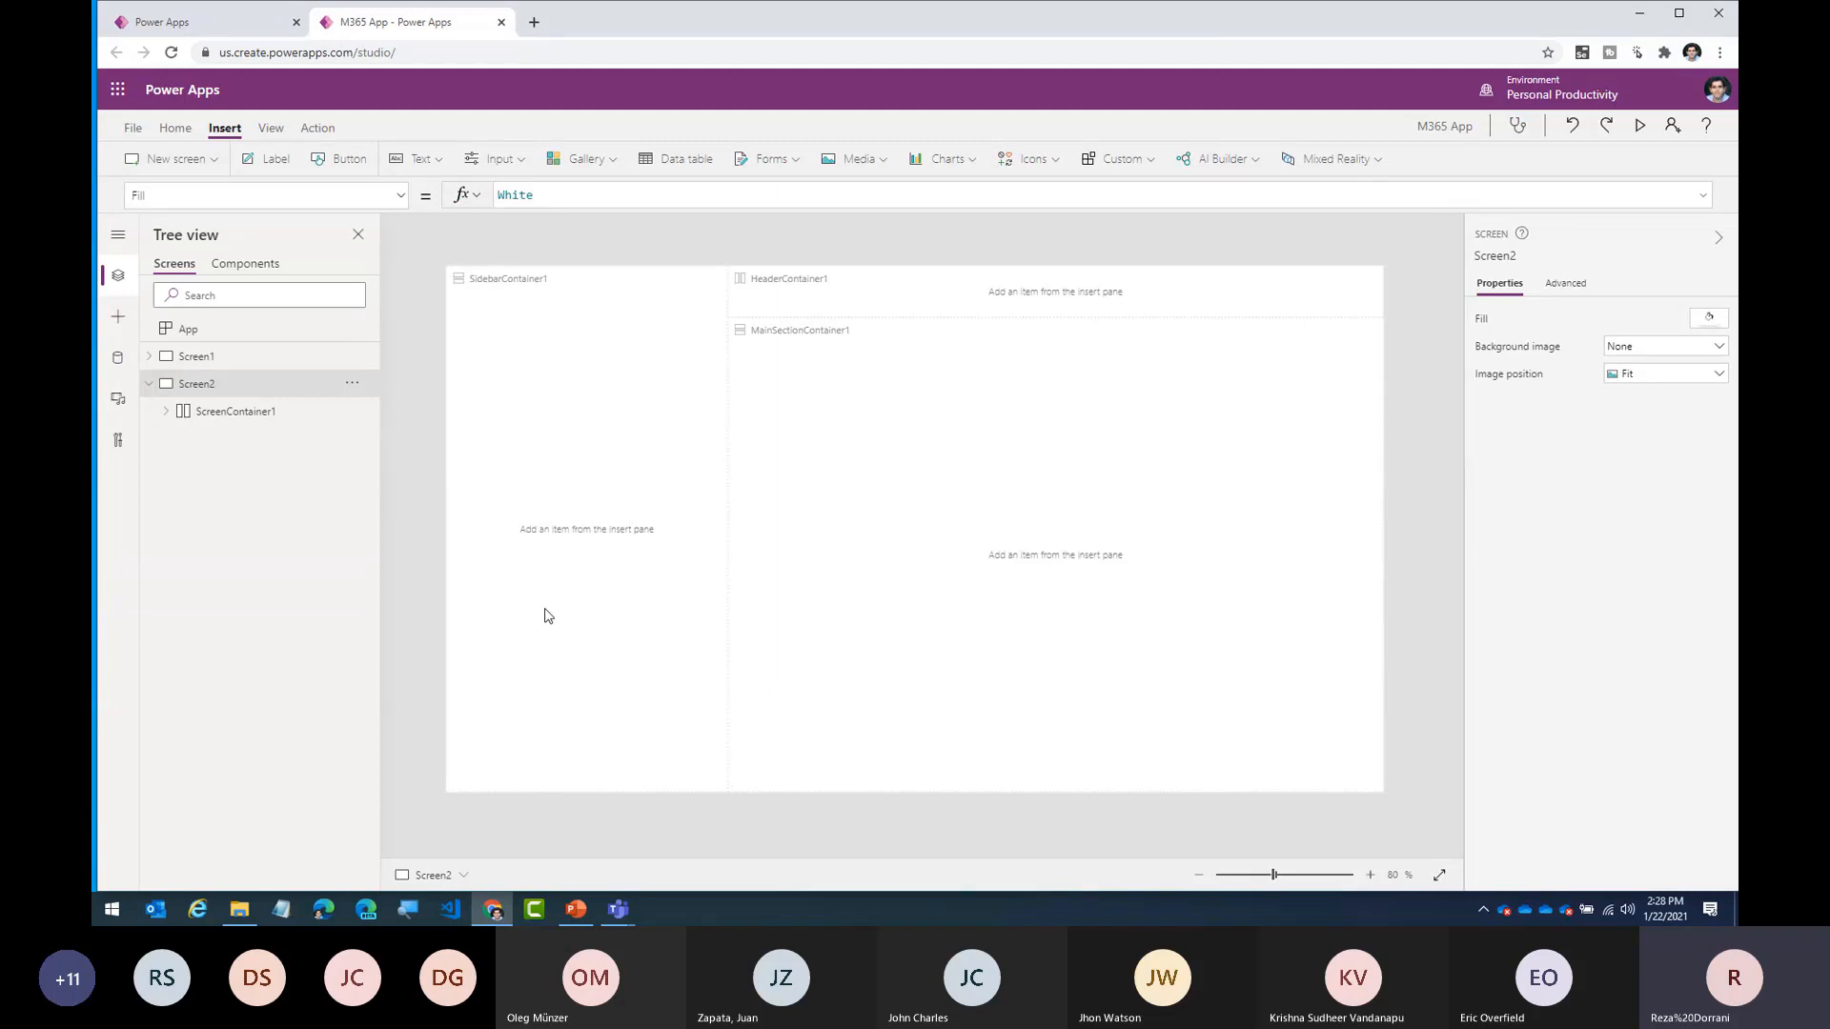
{"action": "left_click", "coordinate": [167, 412]}
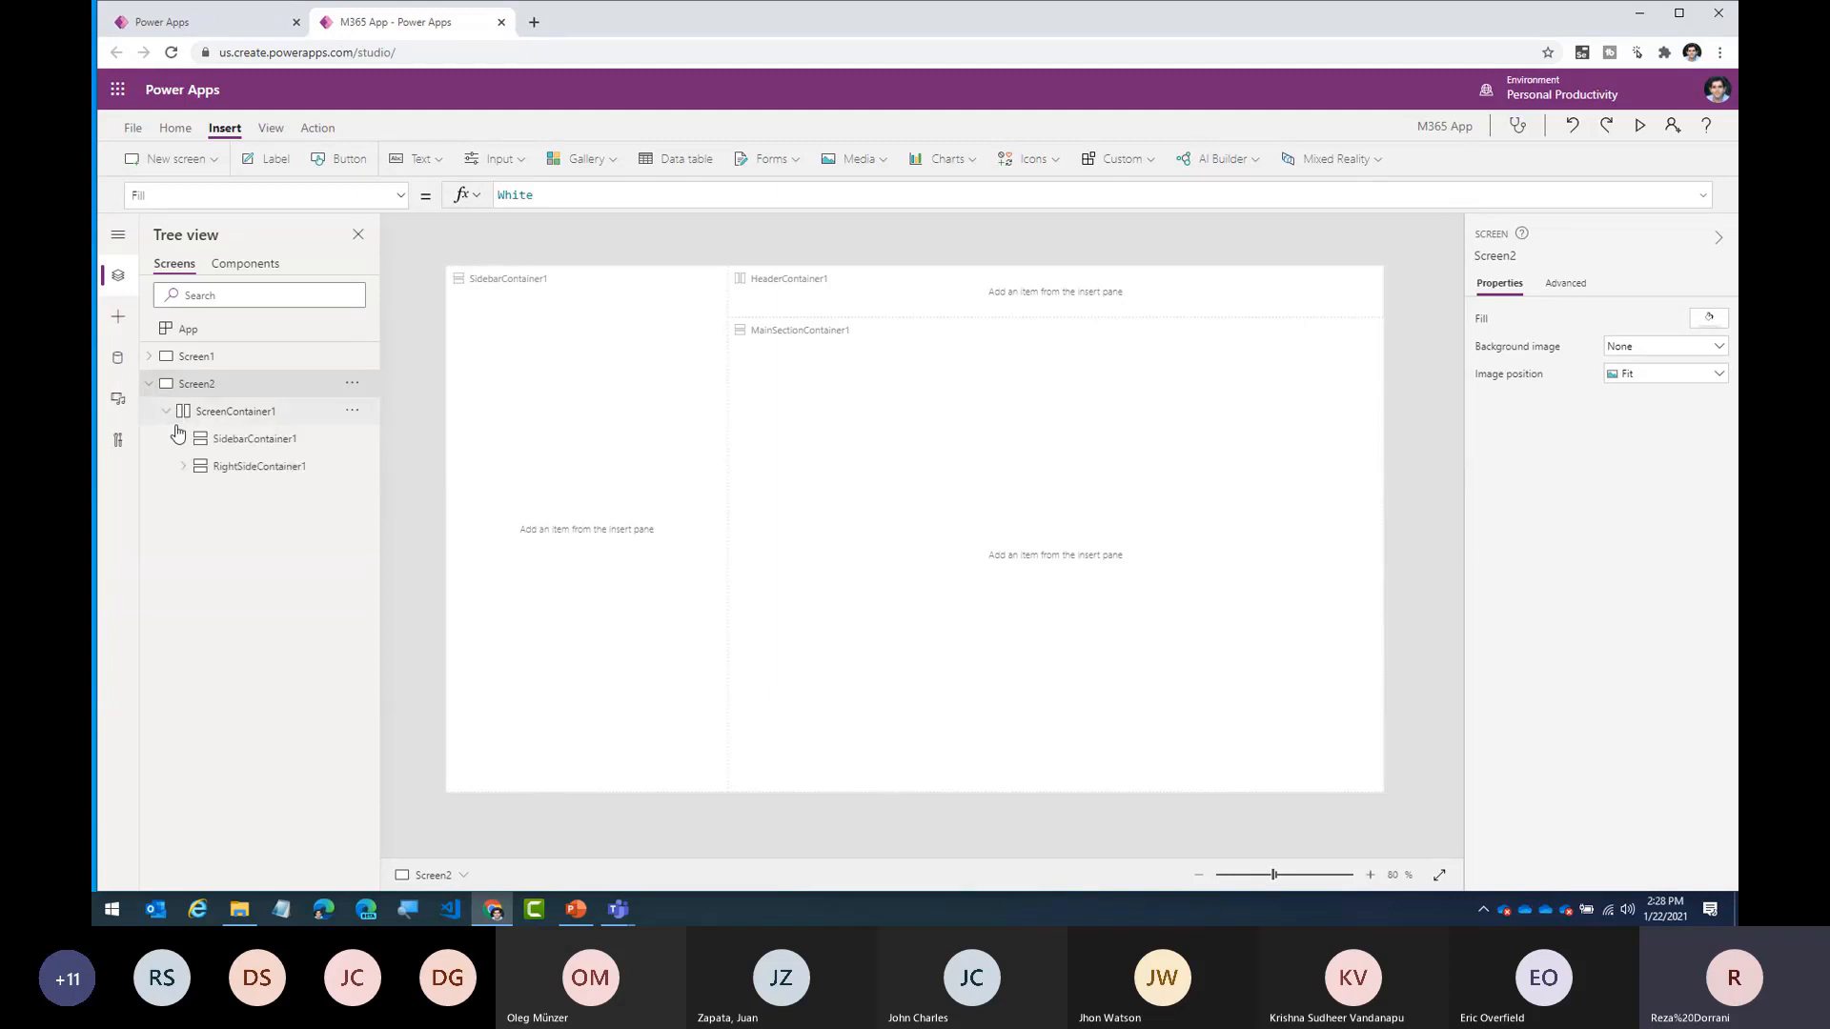
{"action": "left_click", "coordinate": [183, 466]}
- Compare the layout properties of ScreenContainer1 and SidebarContainer1 on the new screen
{"action": "left_click", "coordinate": [234, 441]}
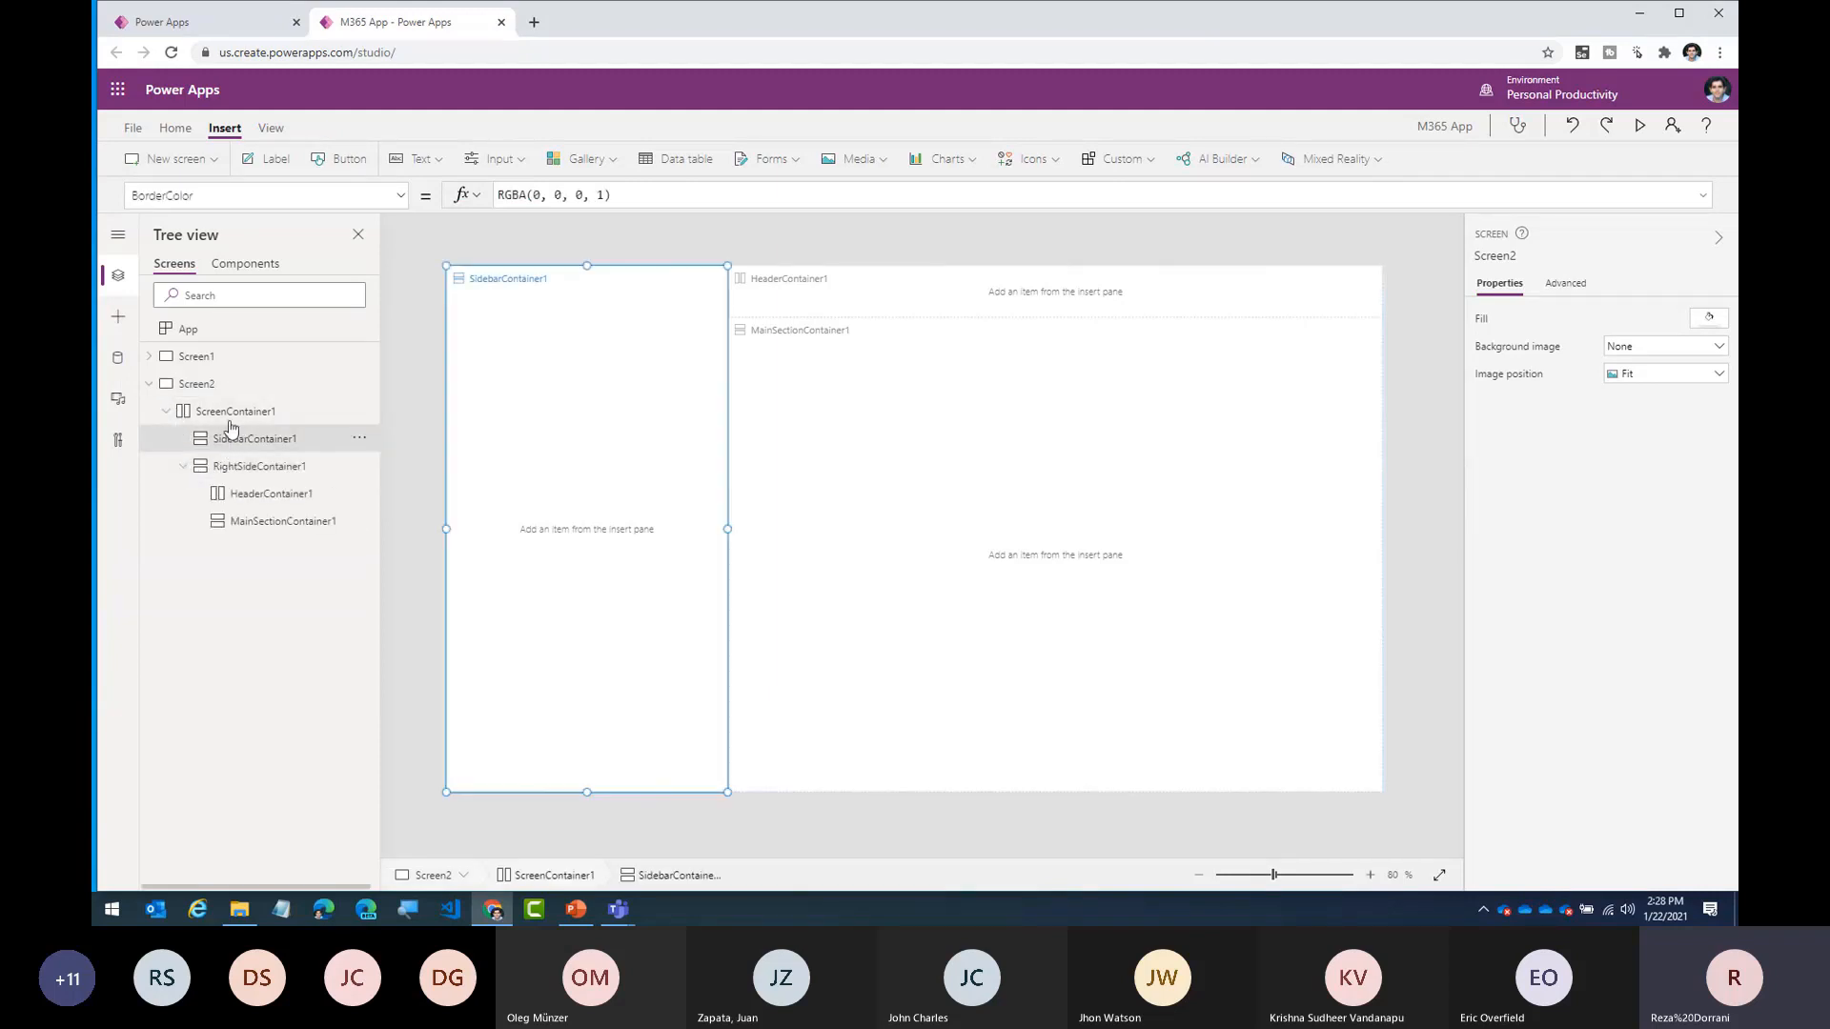
{"action": "left_click", "coordinate": [229, 413]}
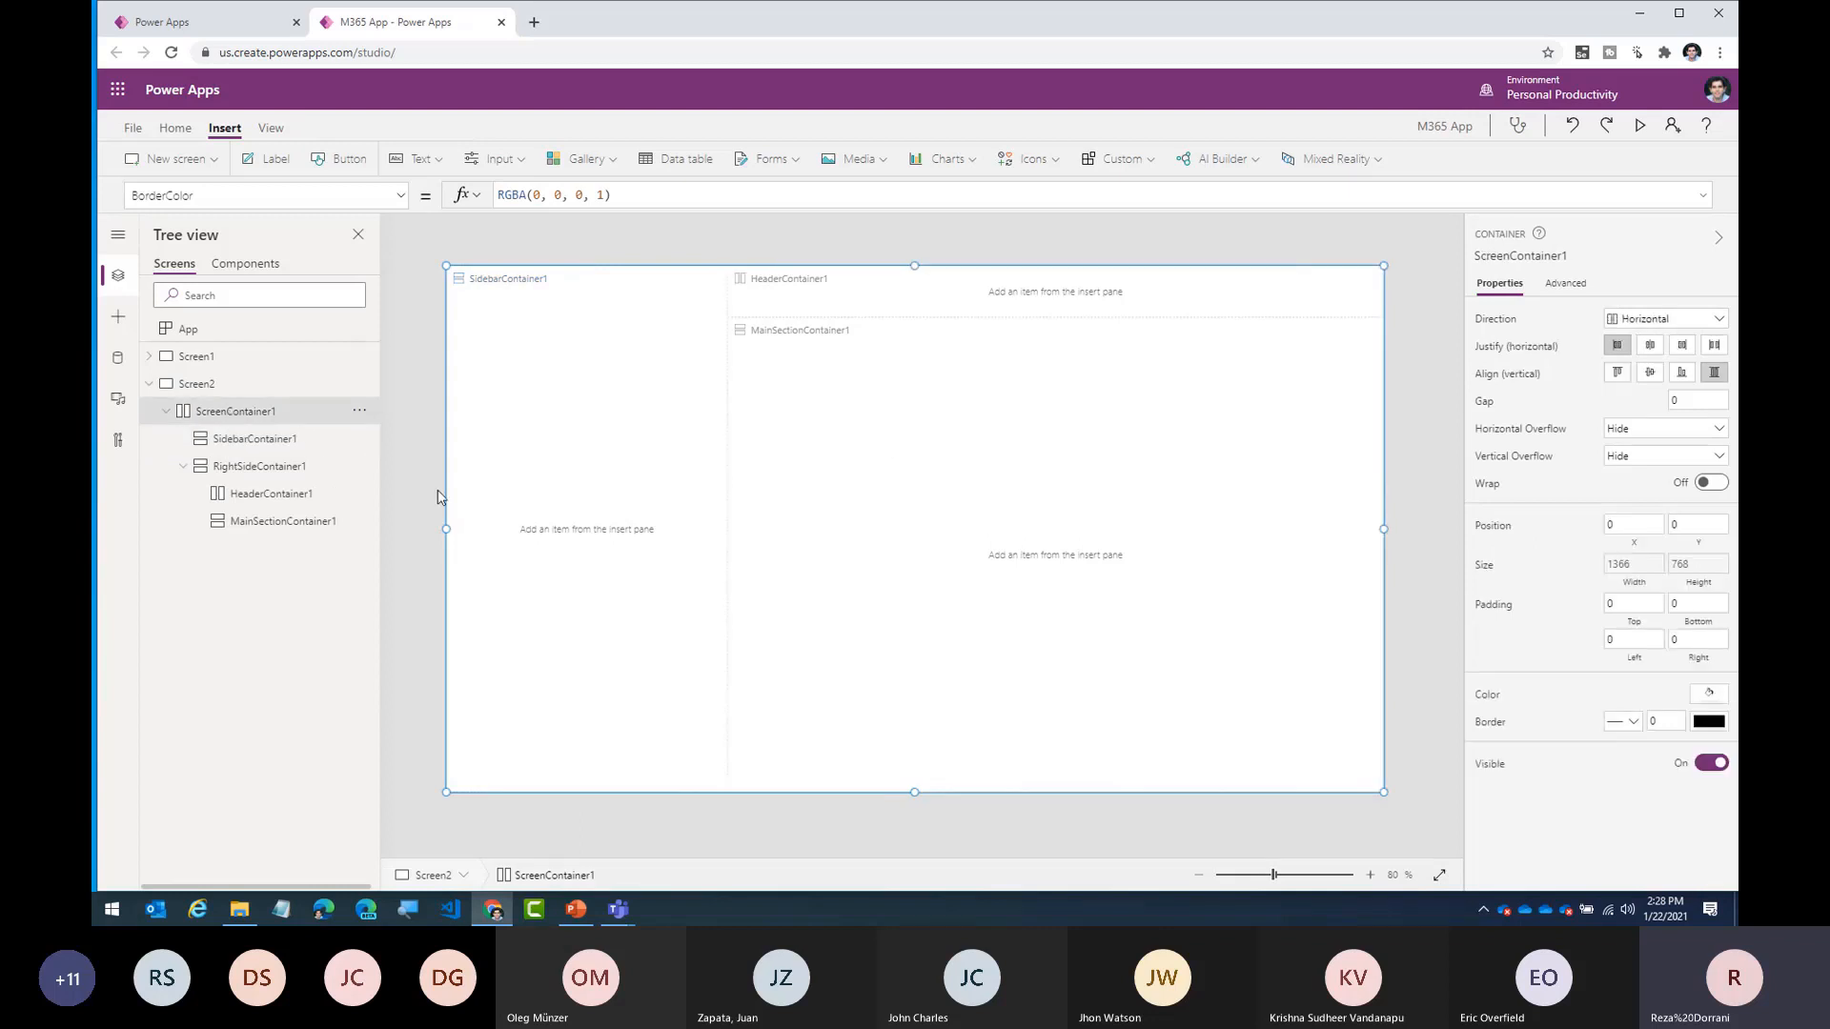
{"action": "left_click", "coordinate": [300, 448]}
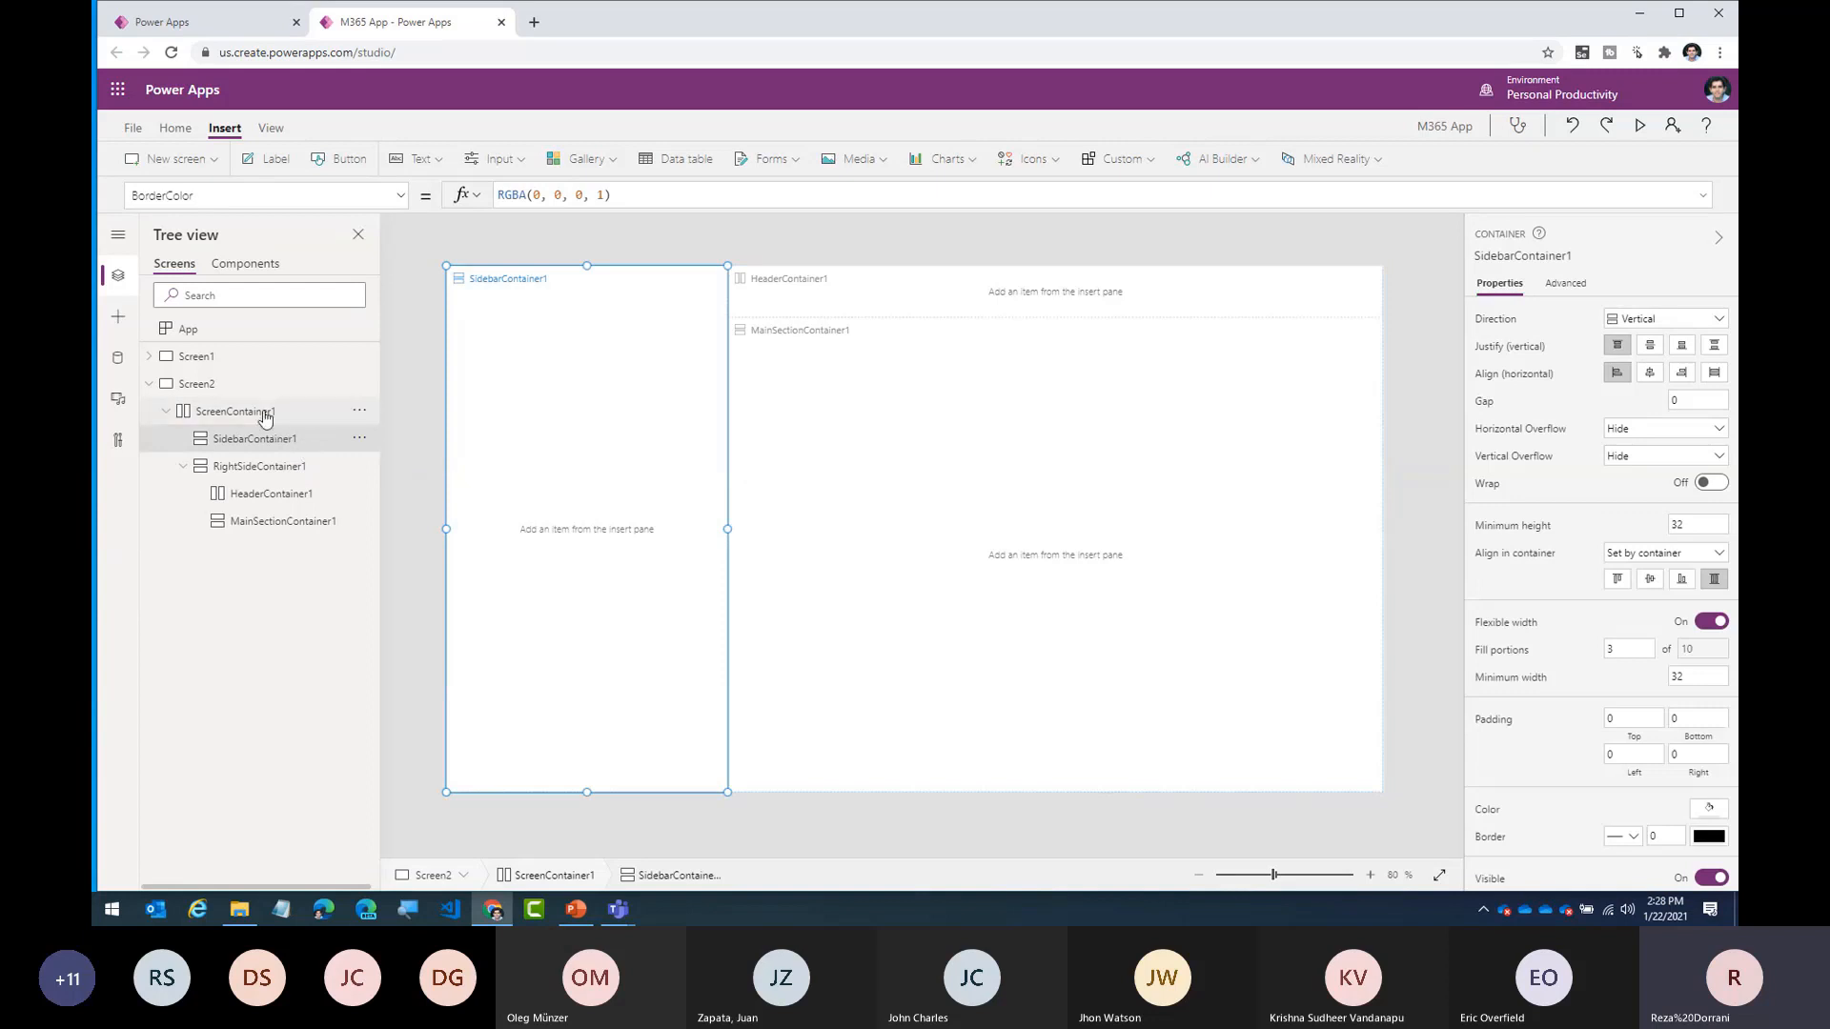
{"action": "left_click", "coordinate": [259, 415]}
{"action": "left_click", "coordinate": [279, 445]}
{"action": "left_click", "coordinate": [266, 417]}
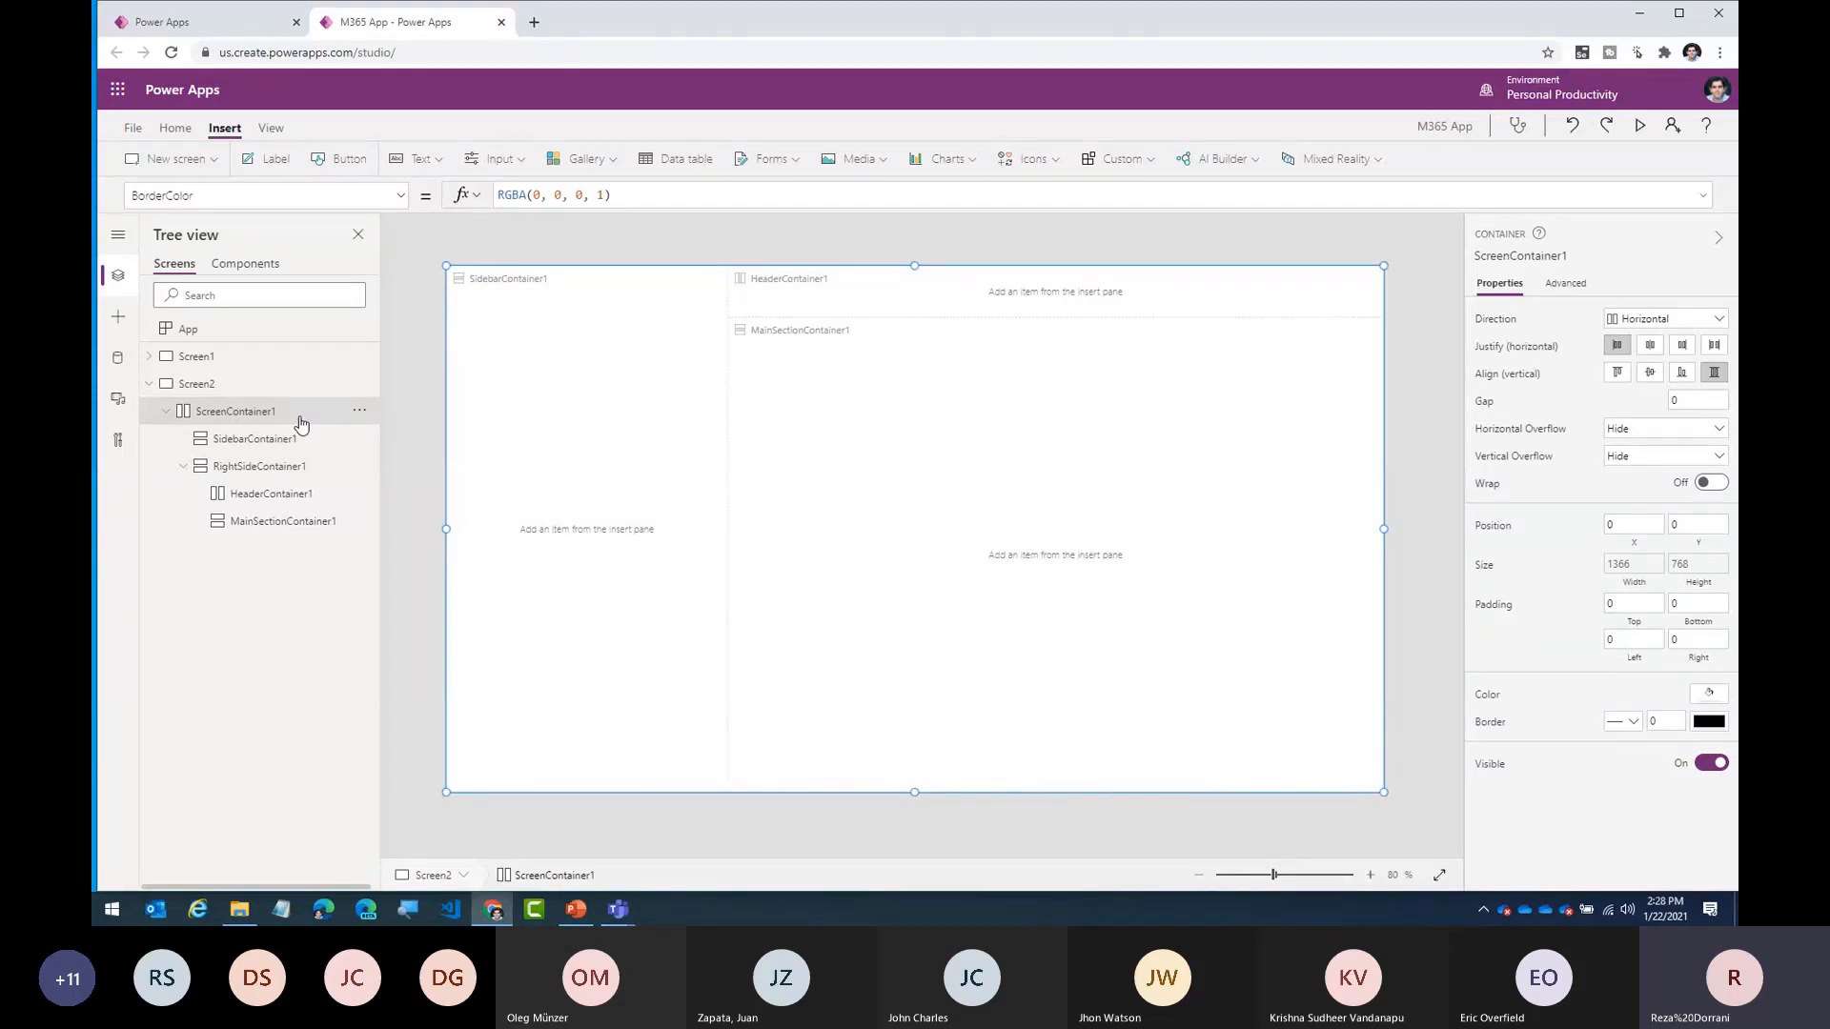
- Inspect the Width formula of ScreenContainer1 on Screen2
{"action": "left_click", "coordinate": [233, 392]}
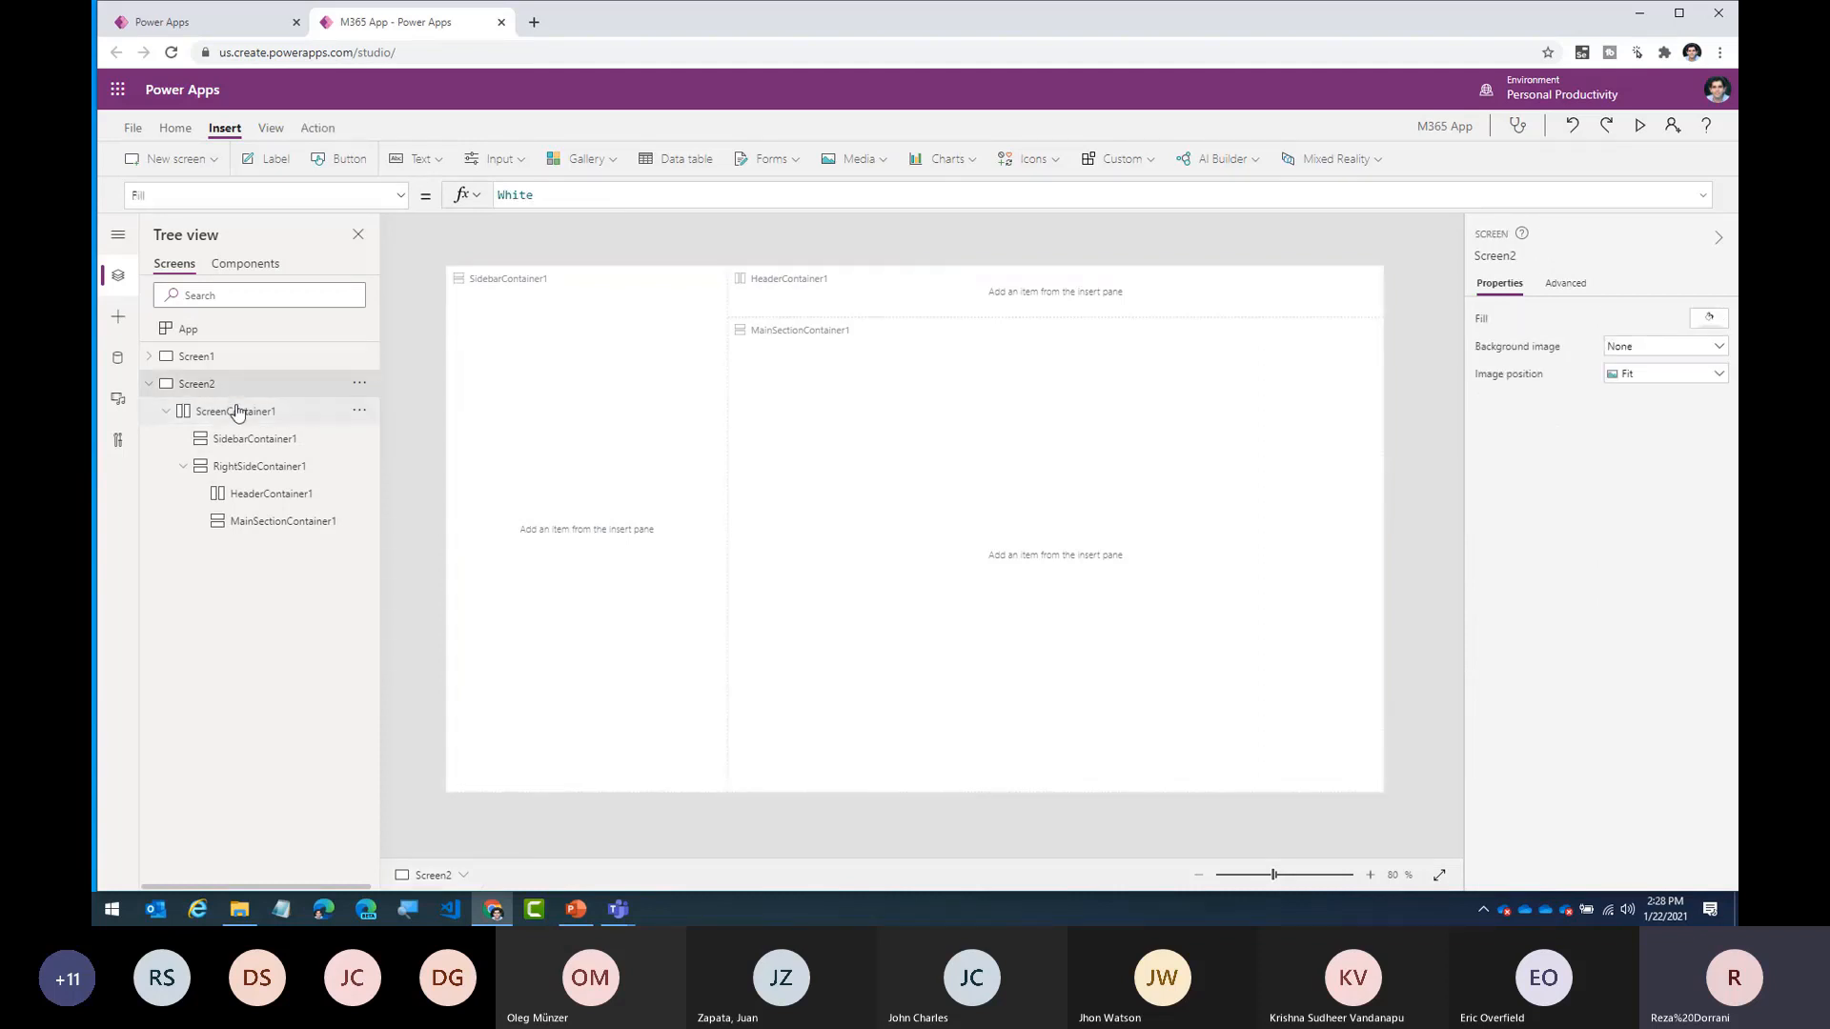
{"action": "left_click", "coordinate": [233, 409]}
{"action": "left_click", "coordinate": [127, 197]}
{"action": "left_click", "coordinate": [126, 196]}
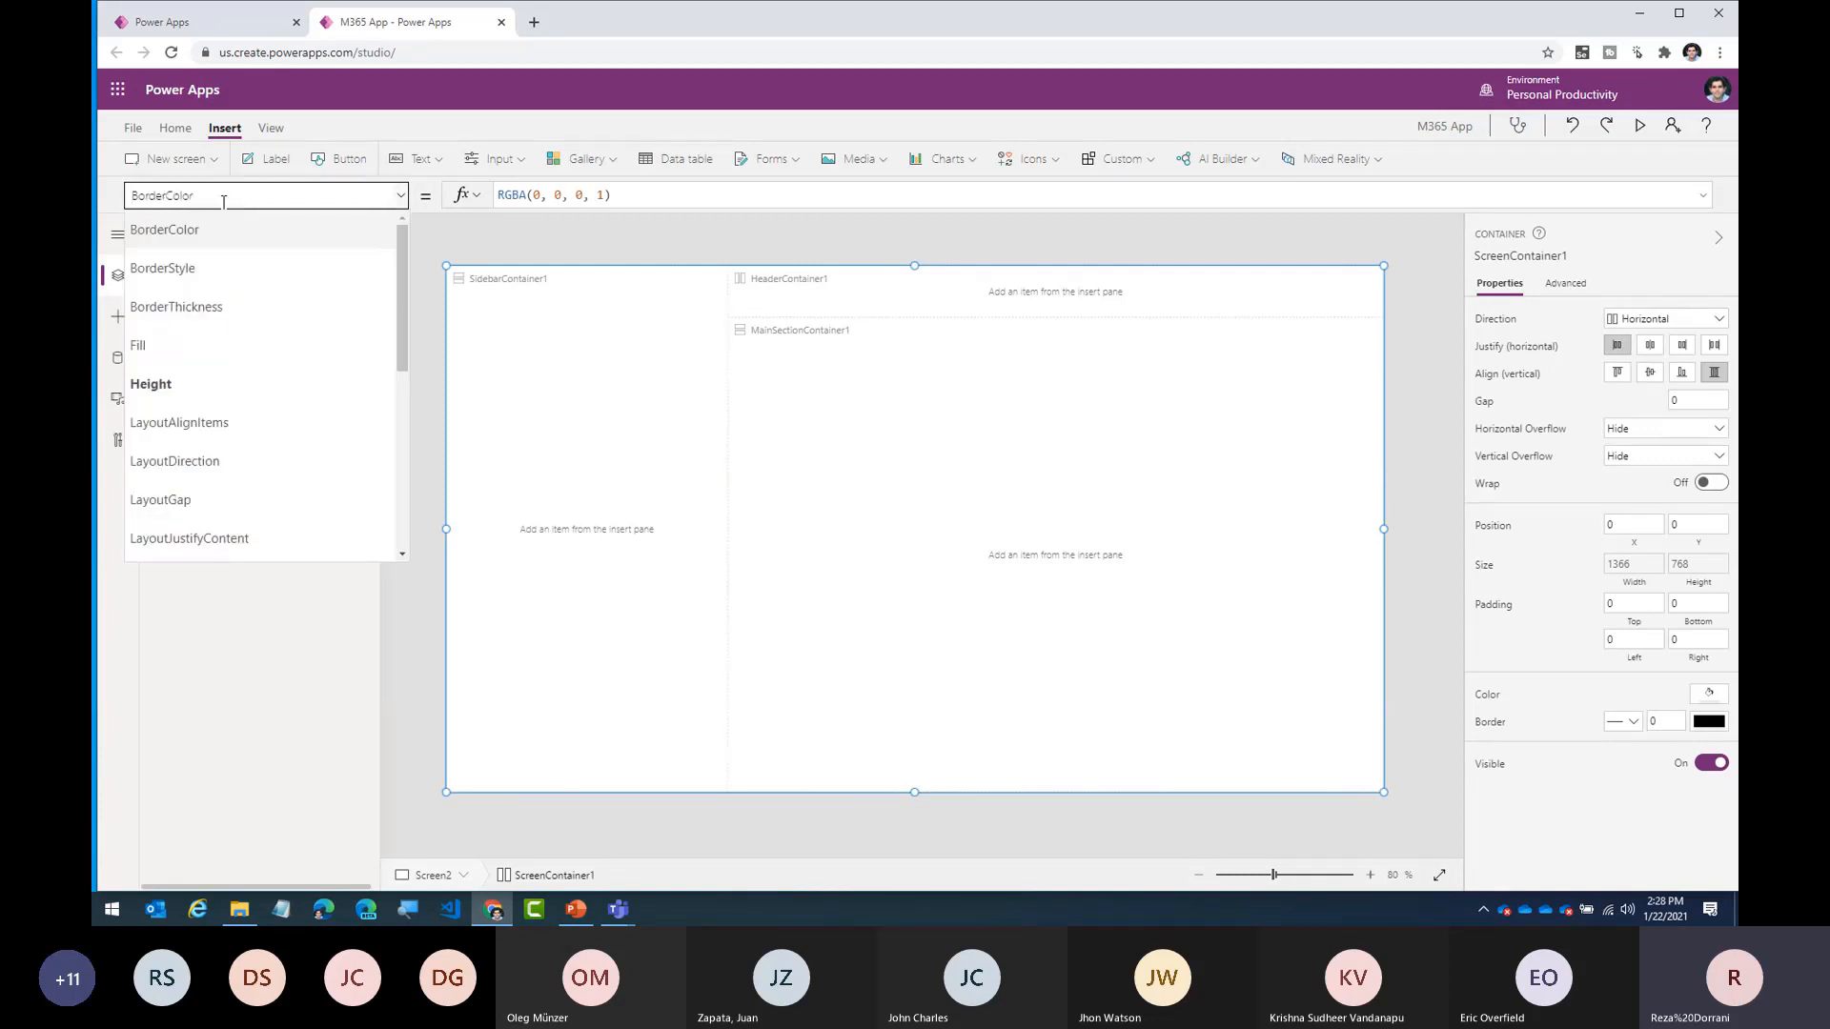
{"action": "type", "text": "Width"}
{"action": "key", "text": "Tab"}
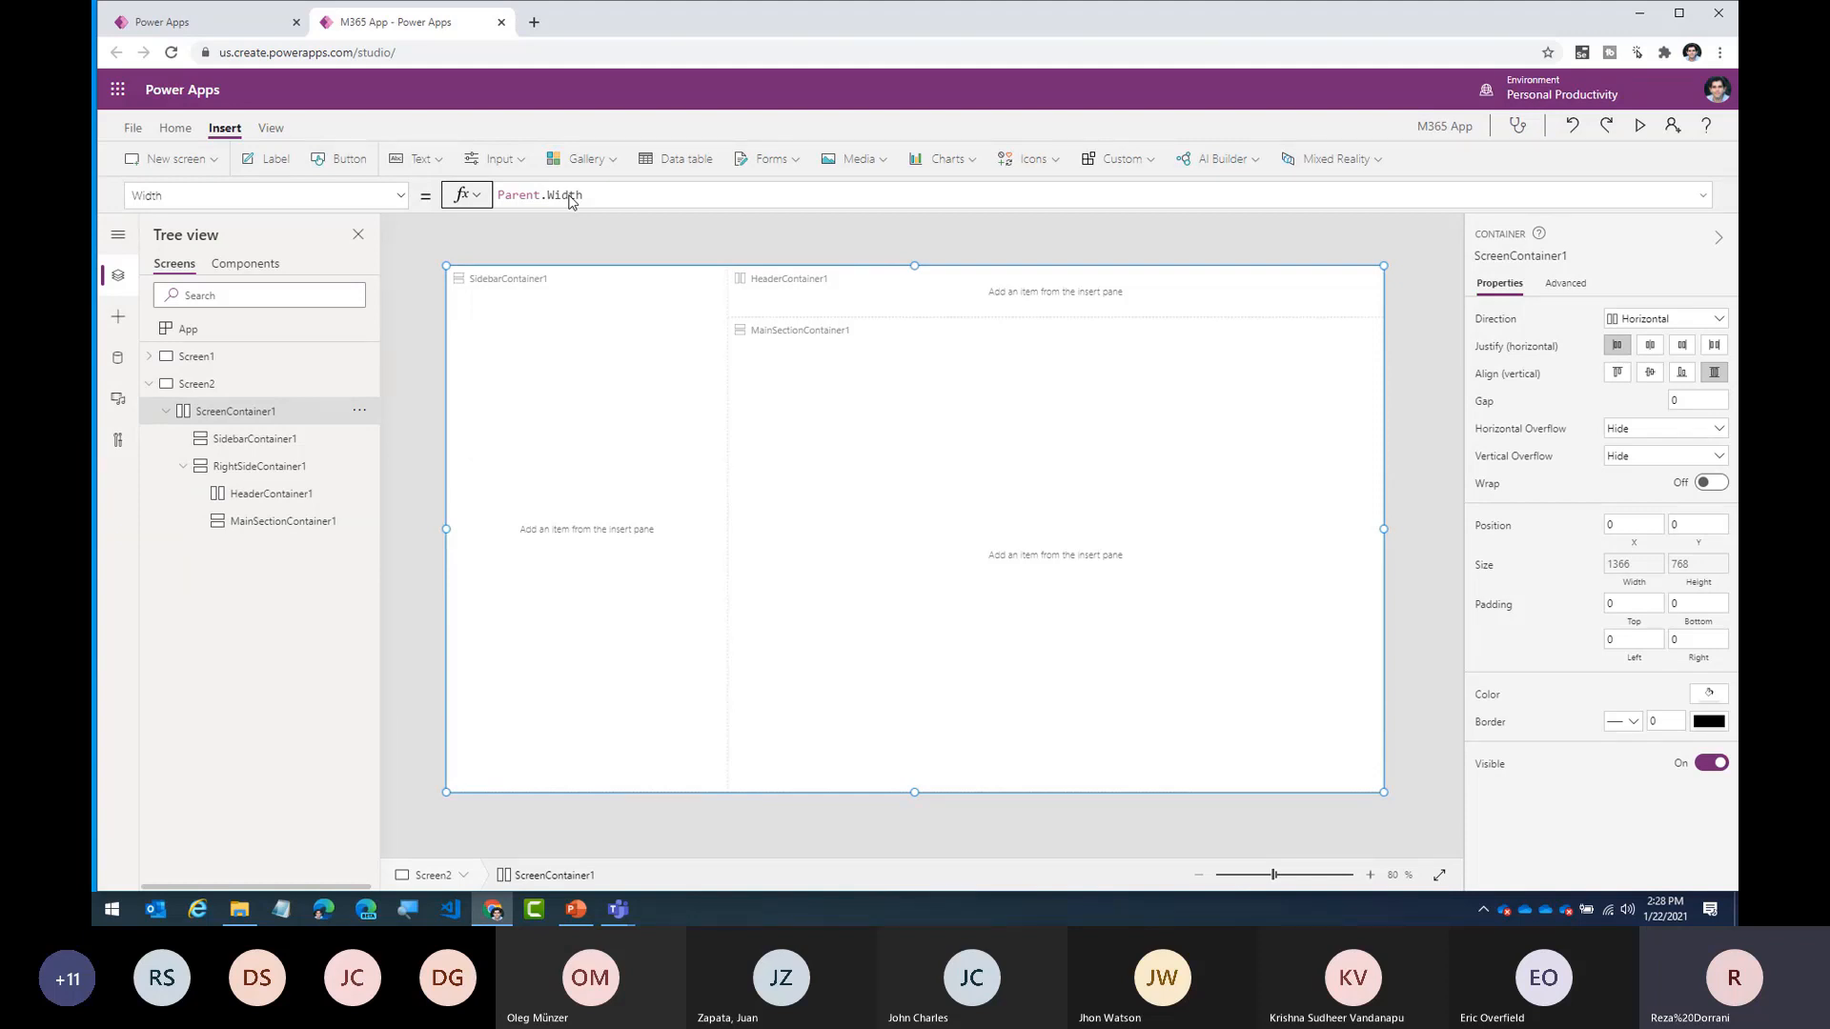
{"action": "left_click", "coordinate": [602, 246]}
- Open the app's data sources and search them for "regis"
{"action": "left_click", "coordinate": [120, 356]}
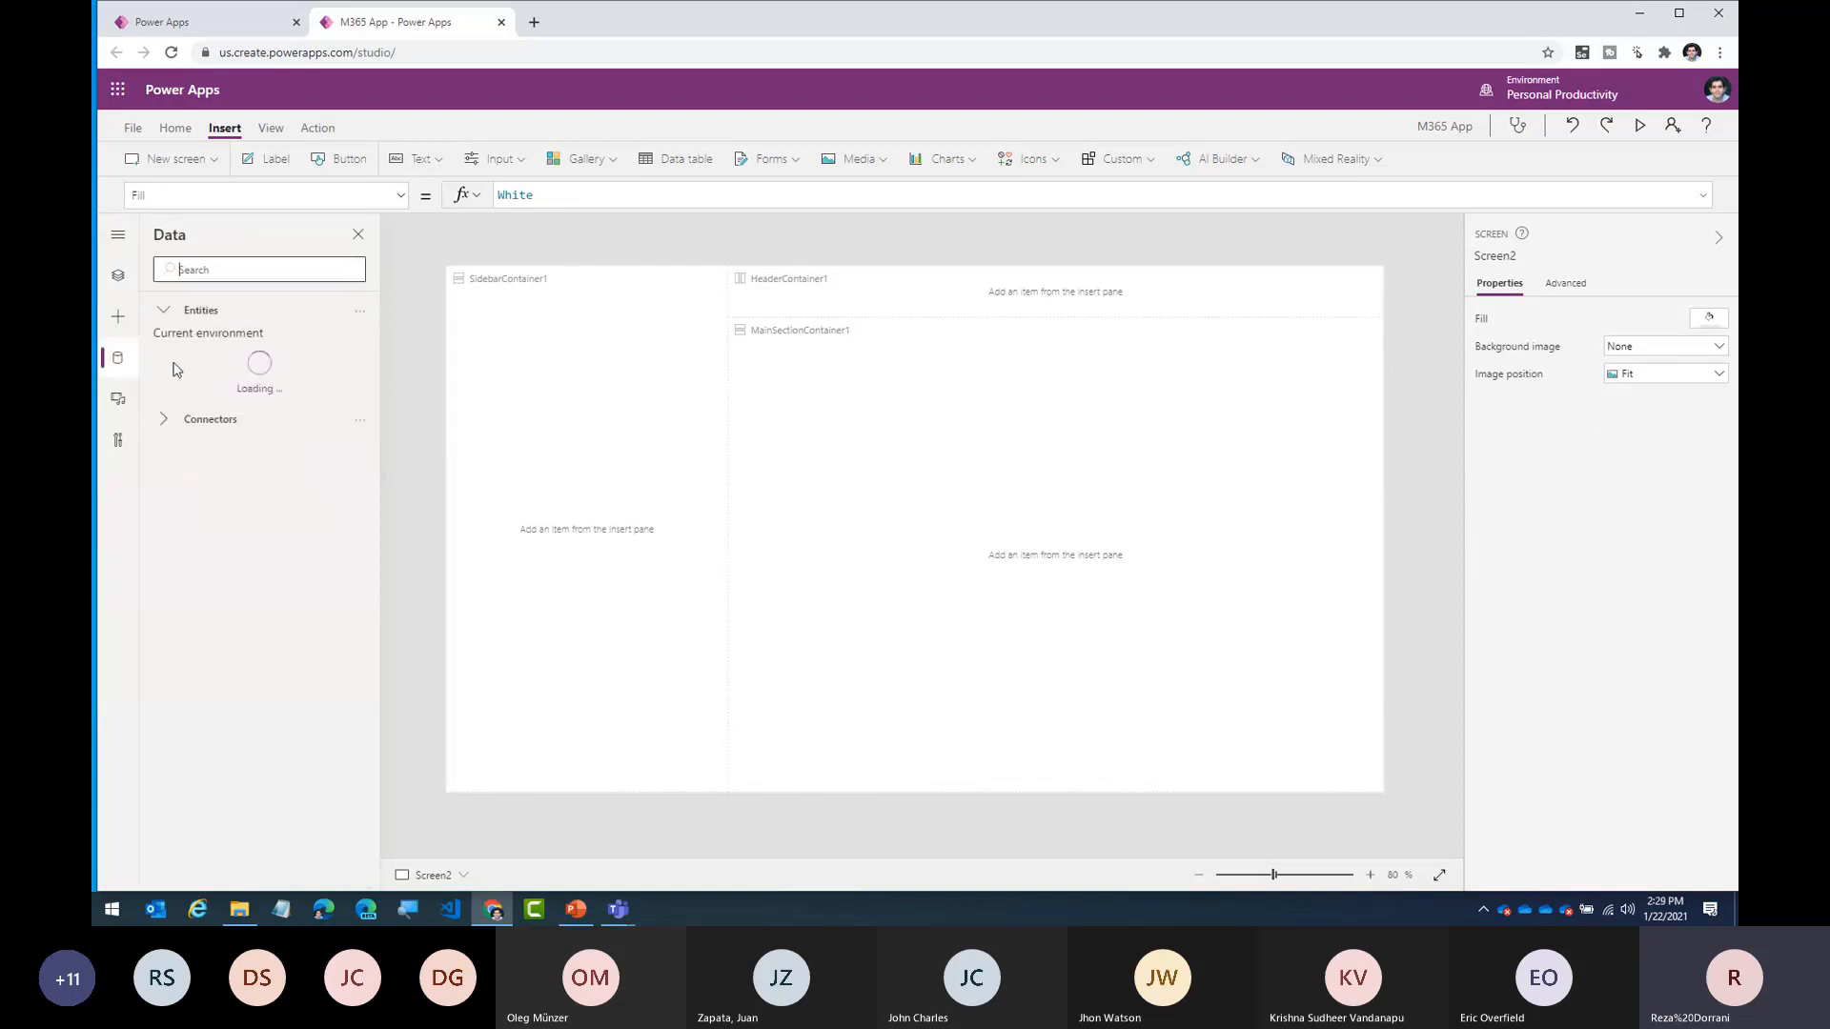
{"action": "left_click", "coordinate": [220, 272]}
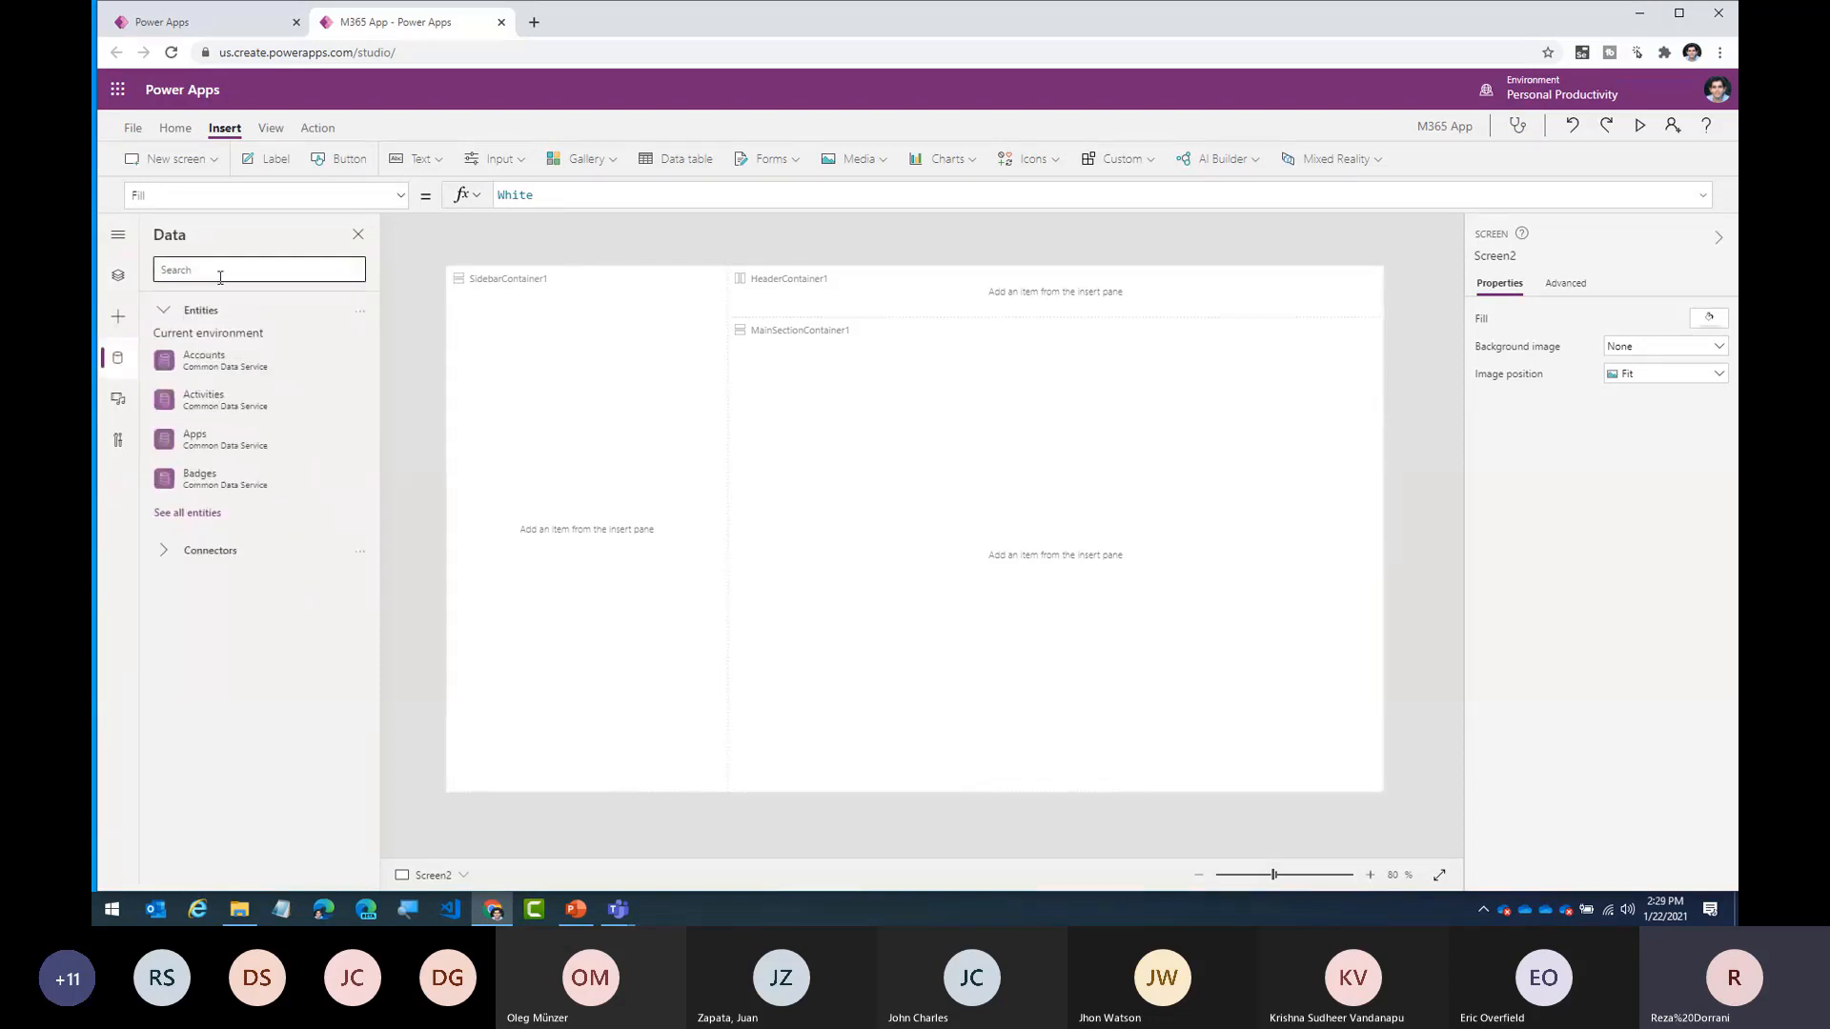
{"action": "type", "text": "regis"}
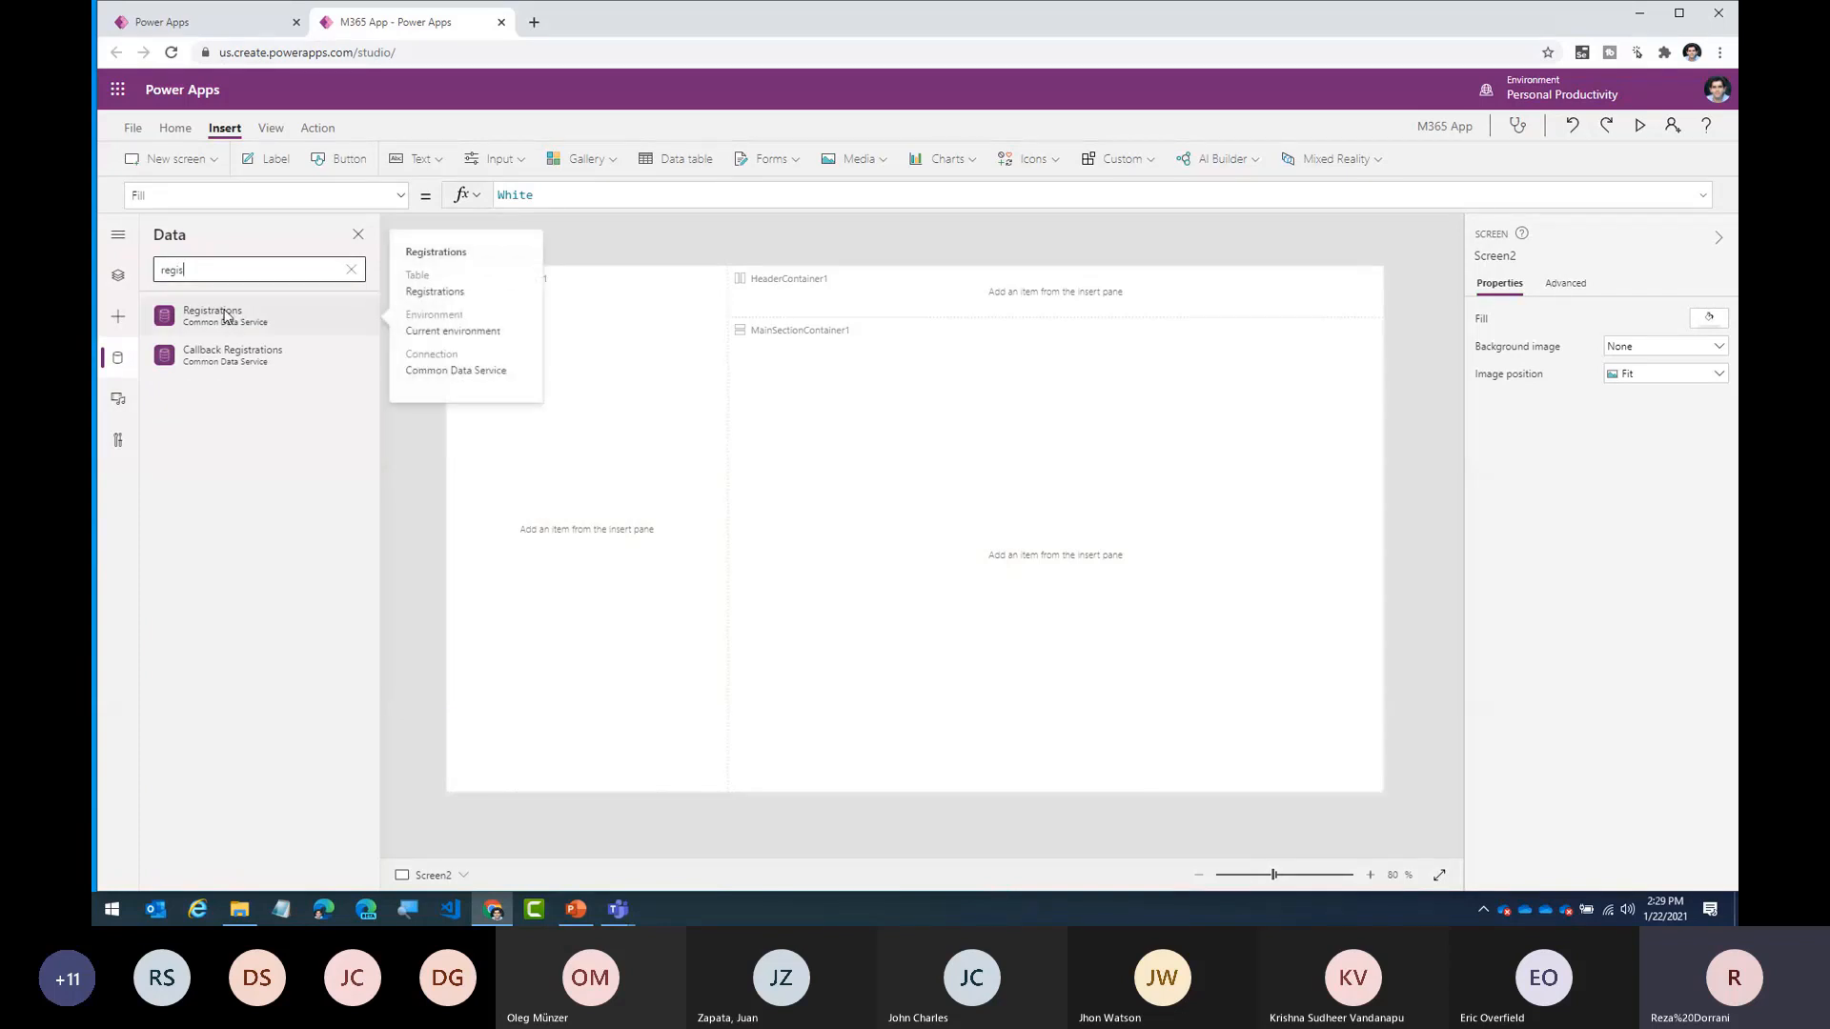
{"action": "key", "text": "BackSpace"}
{"action": "key", "text": "BackSpace"}
{"action": "key", "text": "BackSpace"}
{"action": "key", "text": "BackSpace"}
{"action": "key", "text": "BackSpace"}
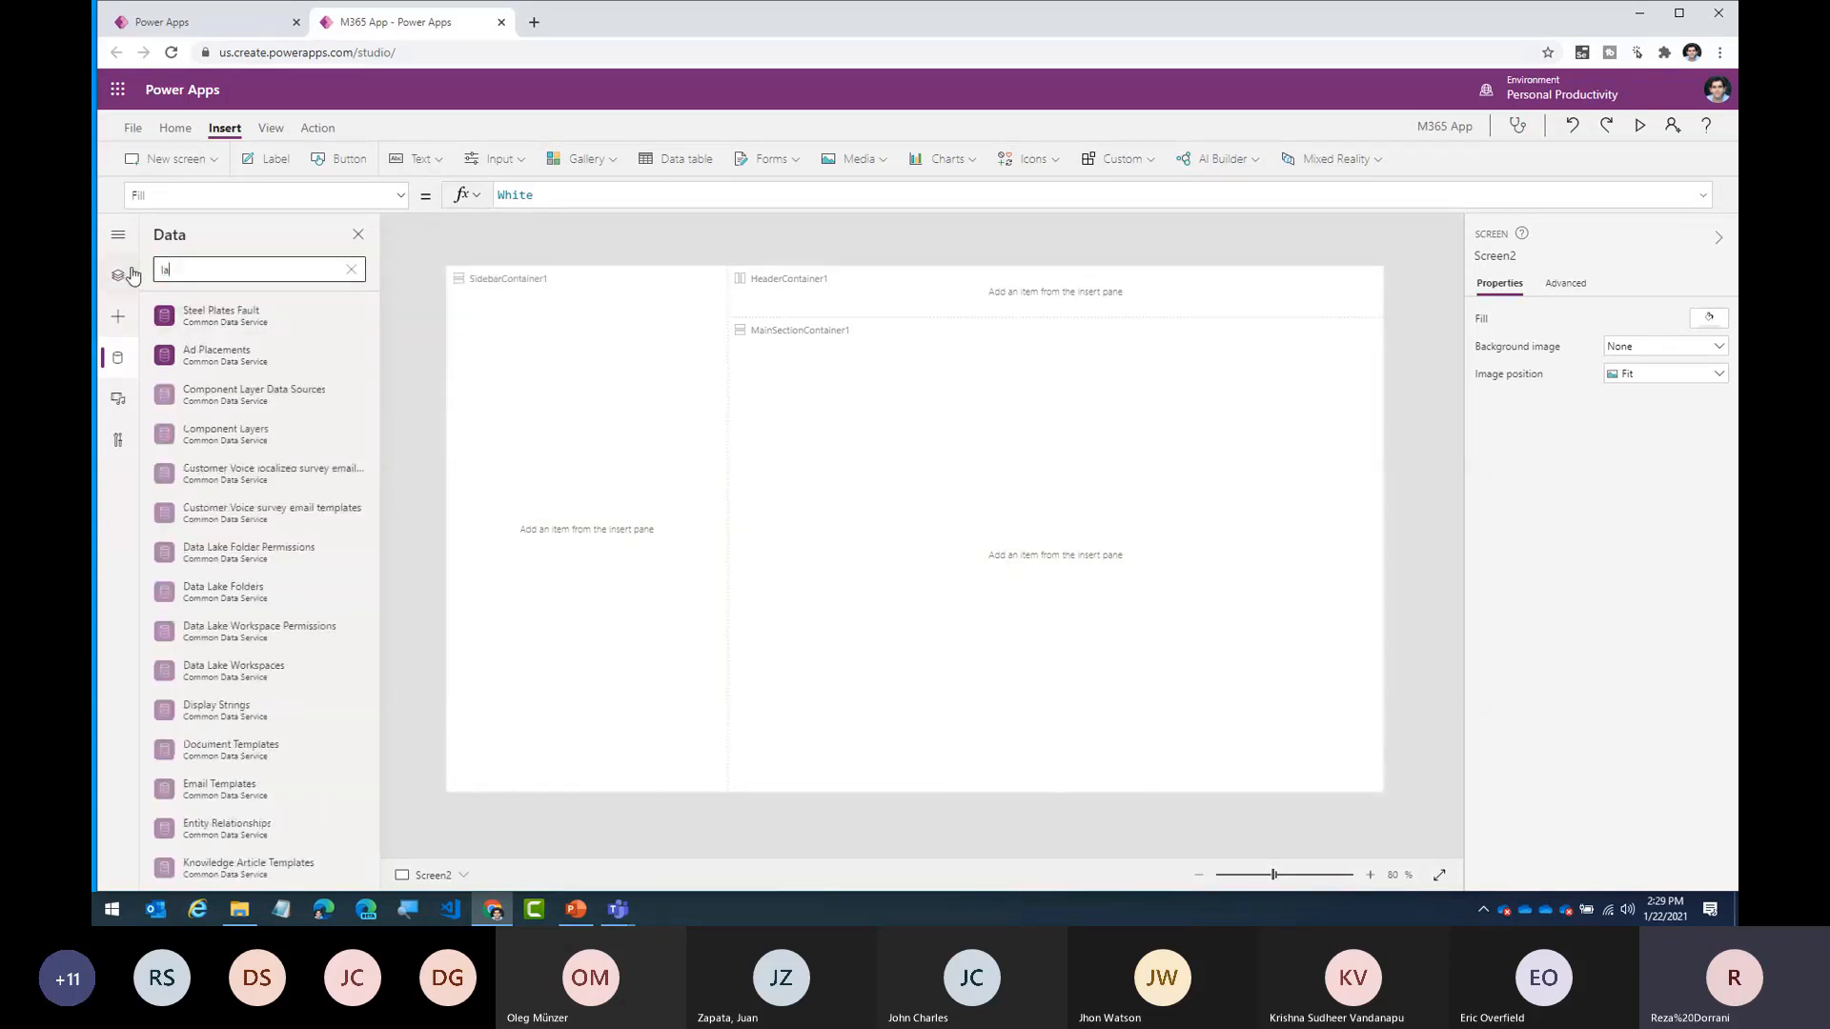
{"action": "type", "text": "la"}
{"action": "type", "text": "ar"}
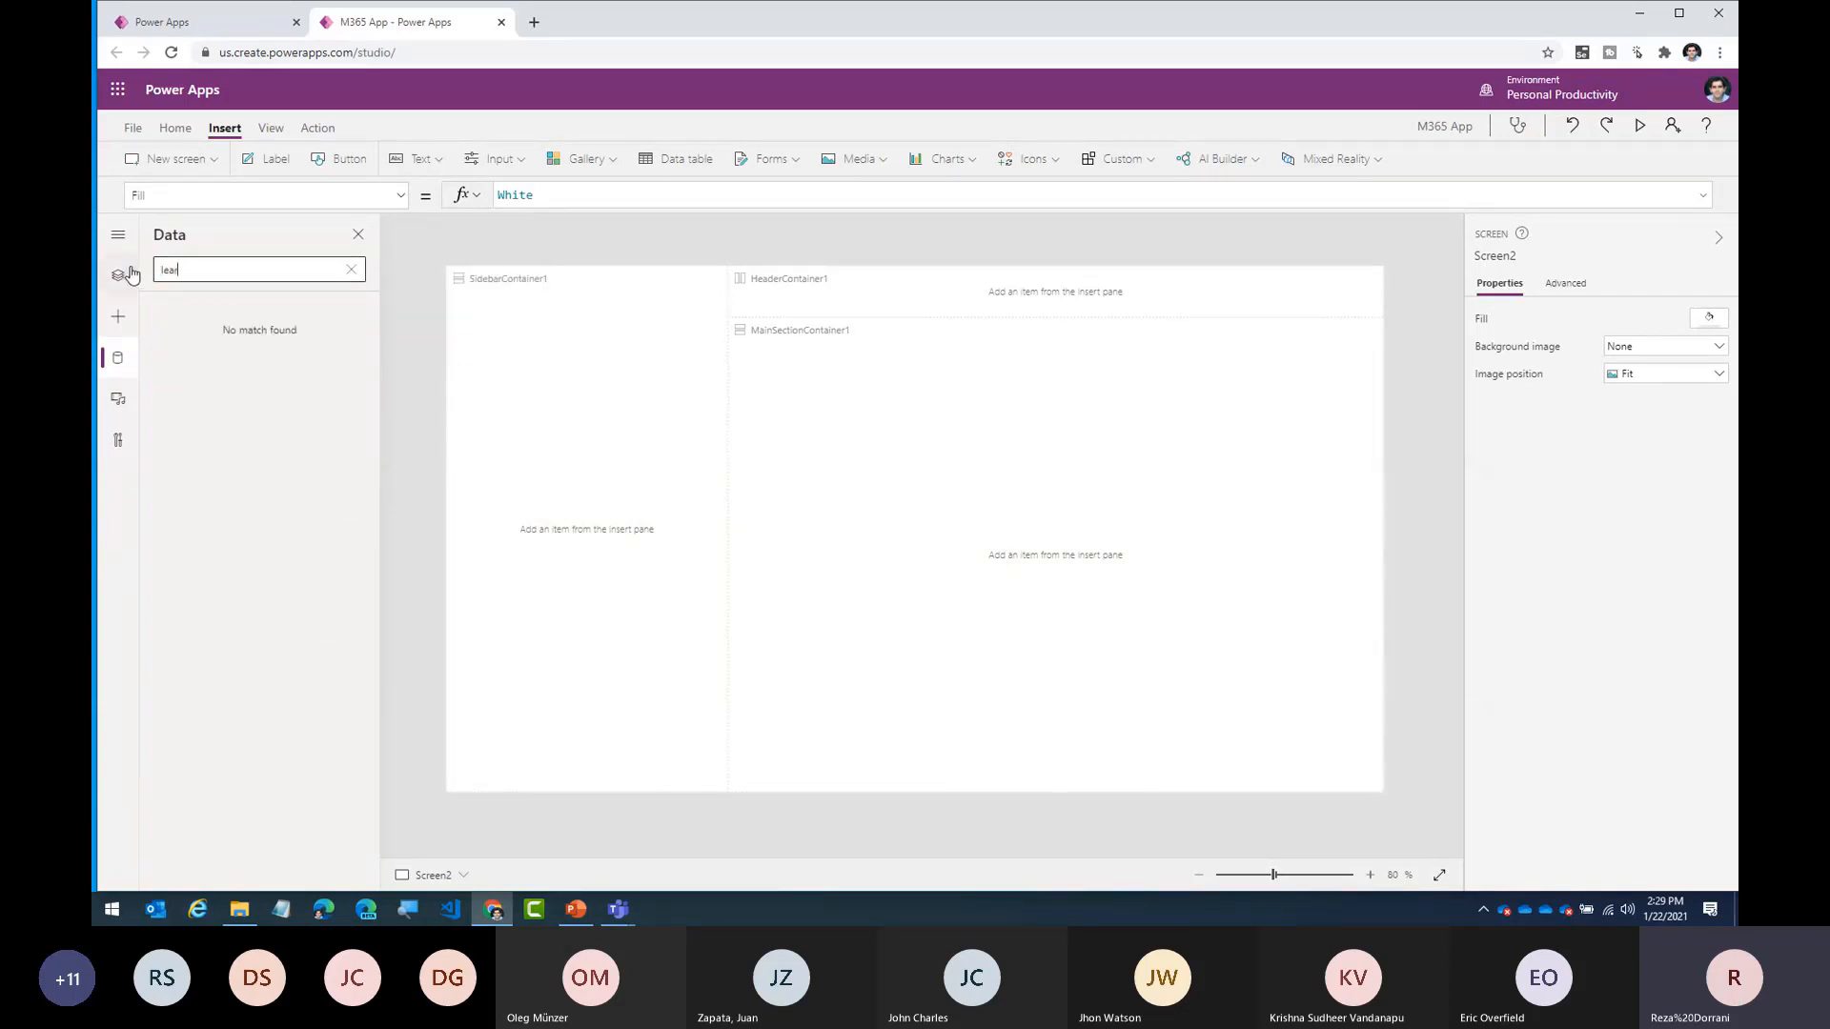
- Search the data sources for "regis" and add the Registrations Common Data Service table to the app
{"action": "key", "text": "BackSpace"}
{"action": "key", "text": "BackSpace"}
{"action": "key", "text": "BackSpace"}
{"action": "key", "text": "BackSpace"}
{"action": "type", "text": "regis"}
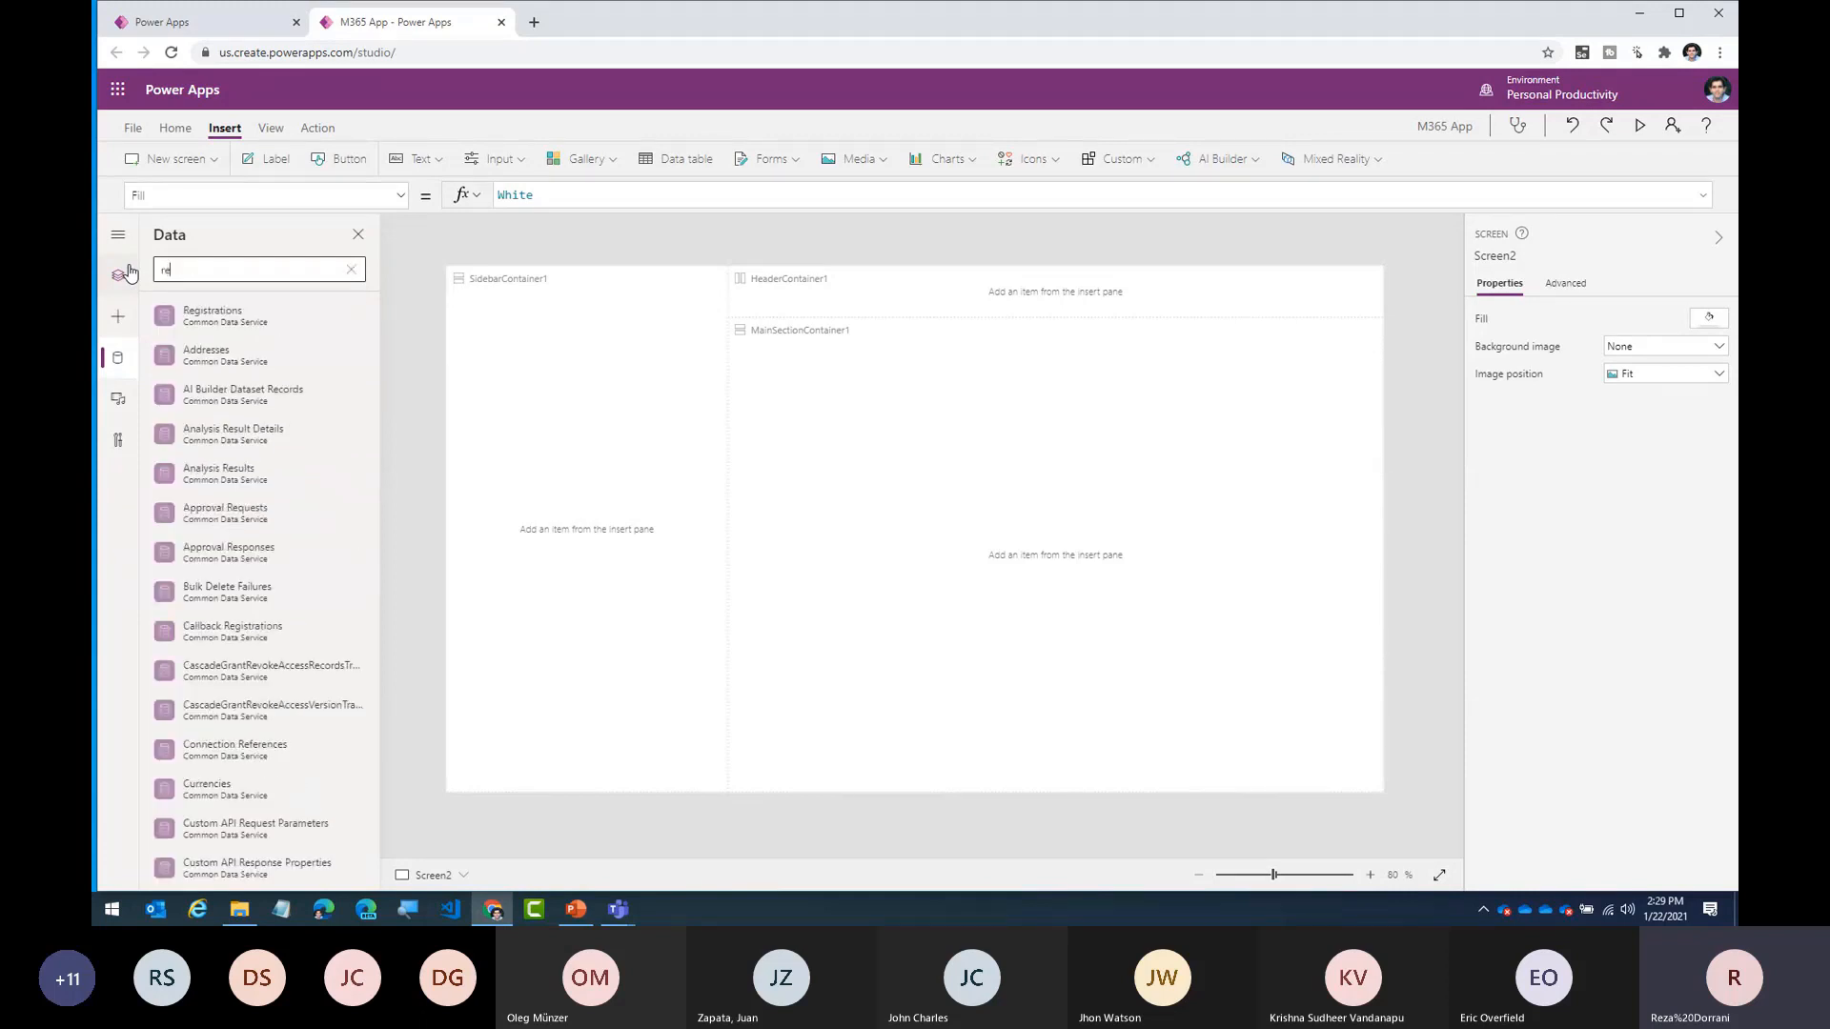
{"action": "key", "text": "BackSpace"}
{"action": "key", "text": "BackSpace"}
{"action": "key", "text": "BackSpace"}
{"action": "key", "text": "BackSpace"}
{"action": "key", "text": "BackSpace"}
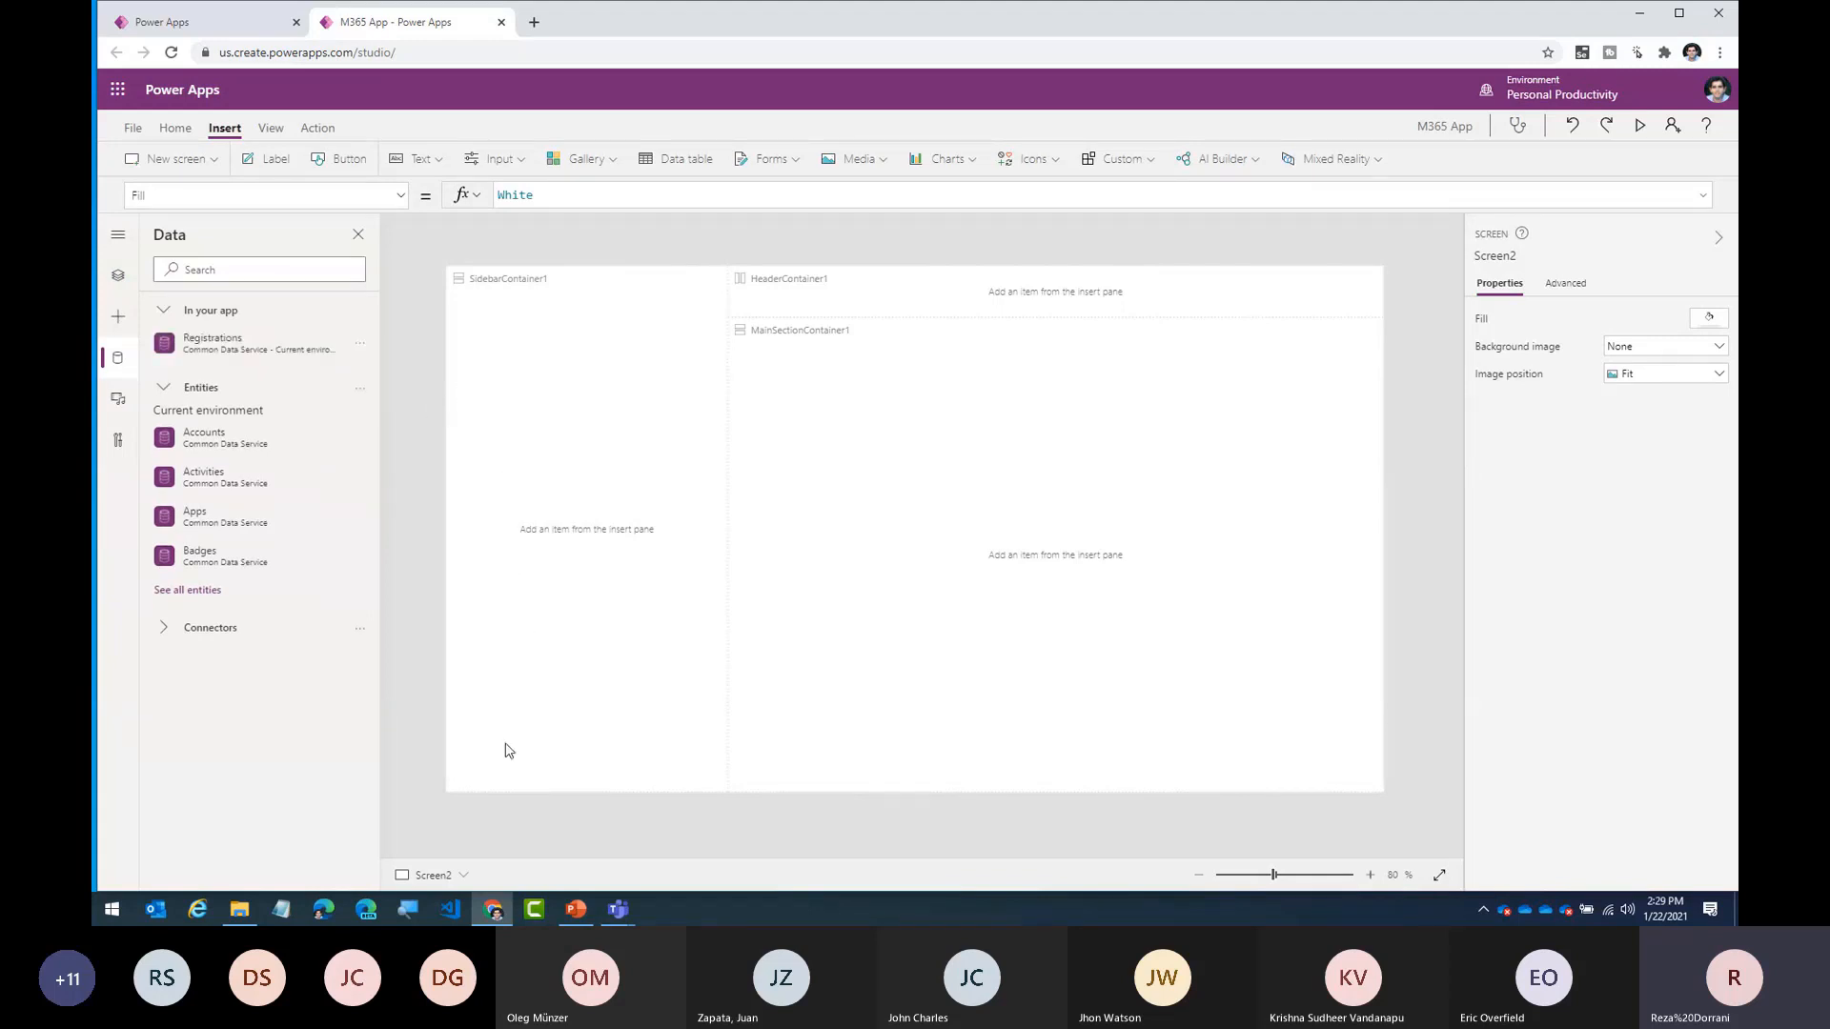
- Insert a vertical gallery into SidebarContainer1 and connect it to the Registrations table
{"action": "left_click", "coordinate": [508, 625]}
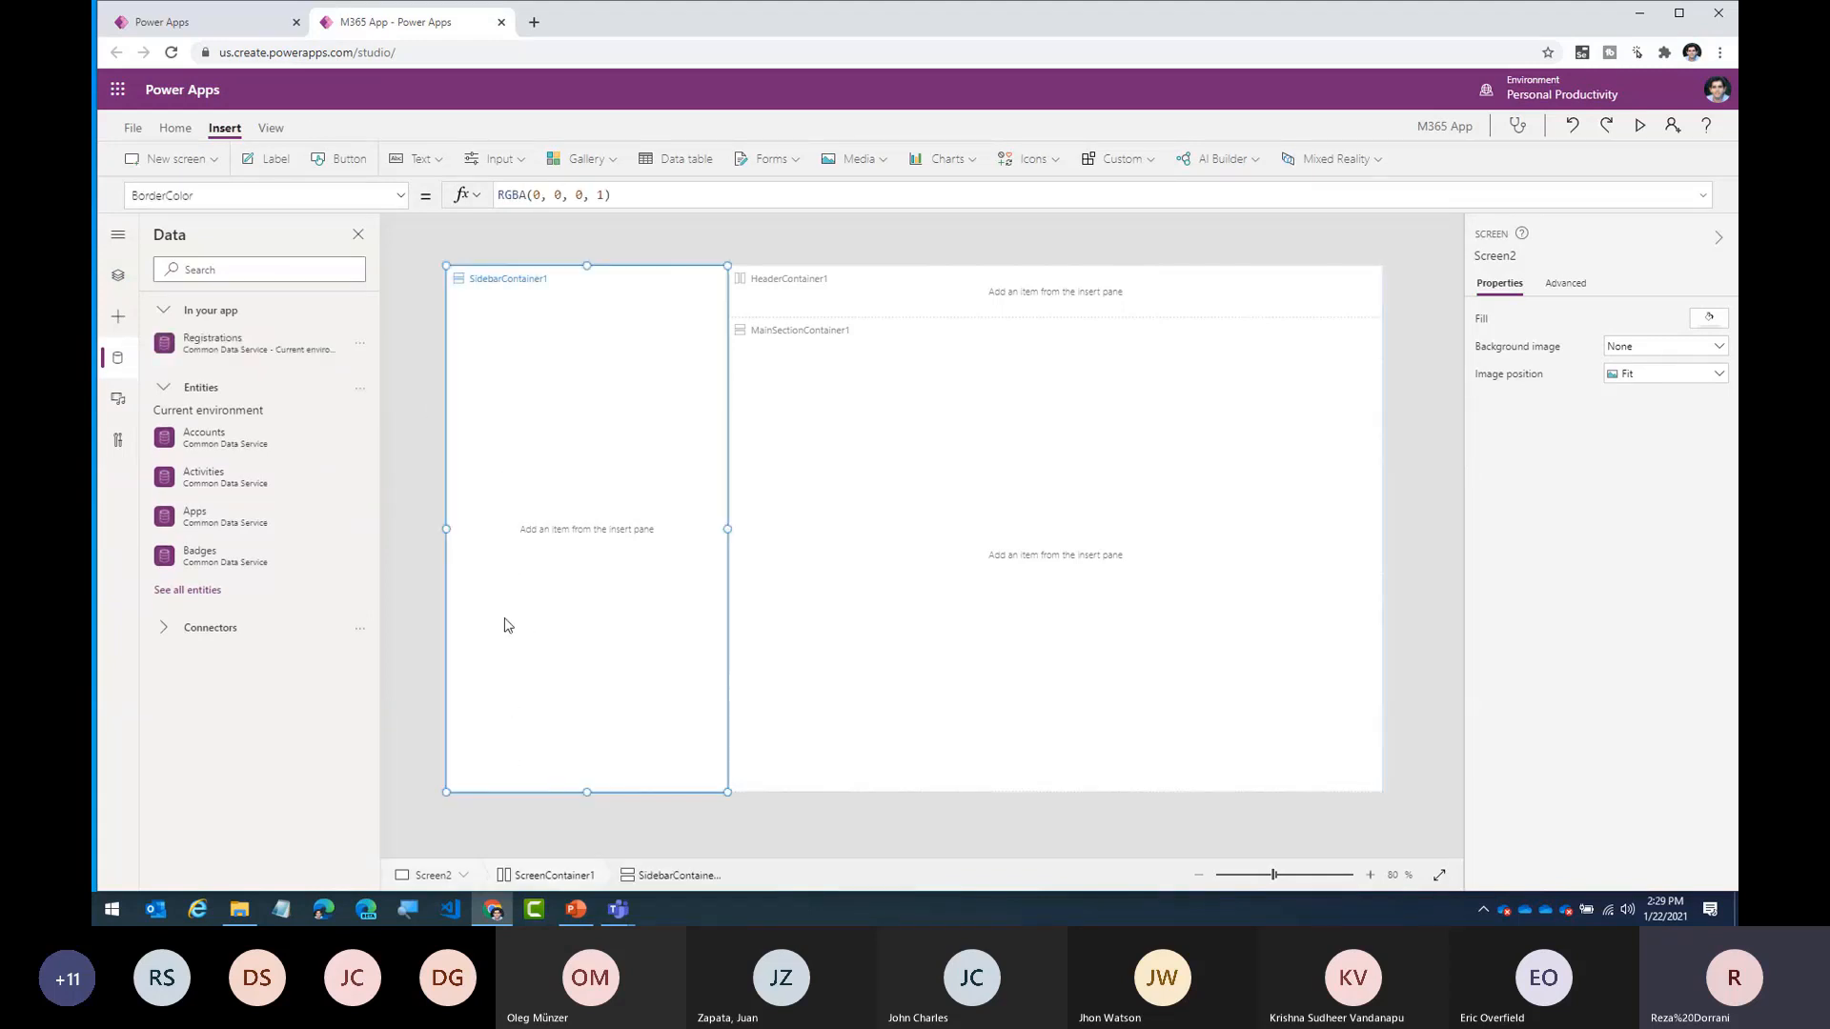
{"action": "left_click", "coordinate": [118, 276]}
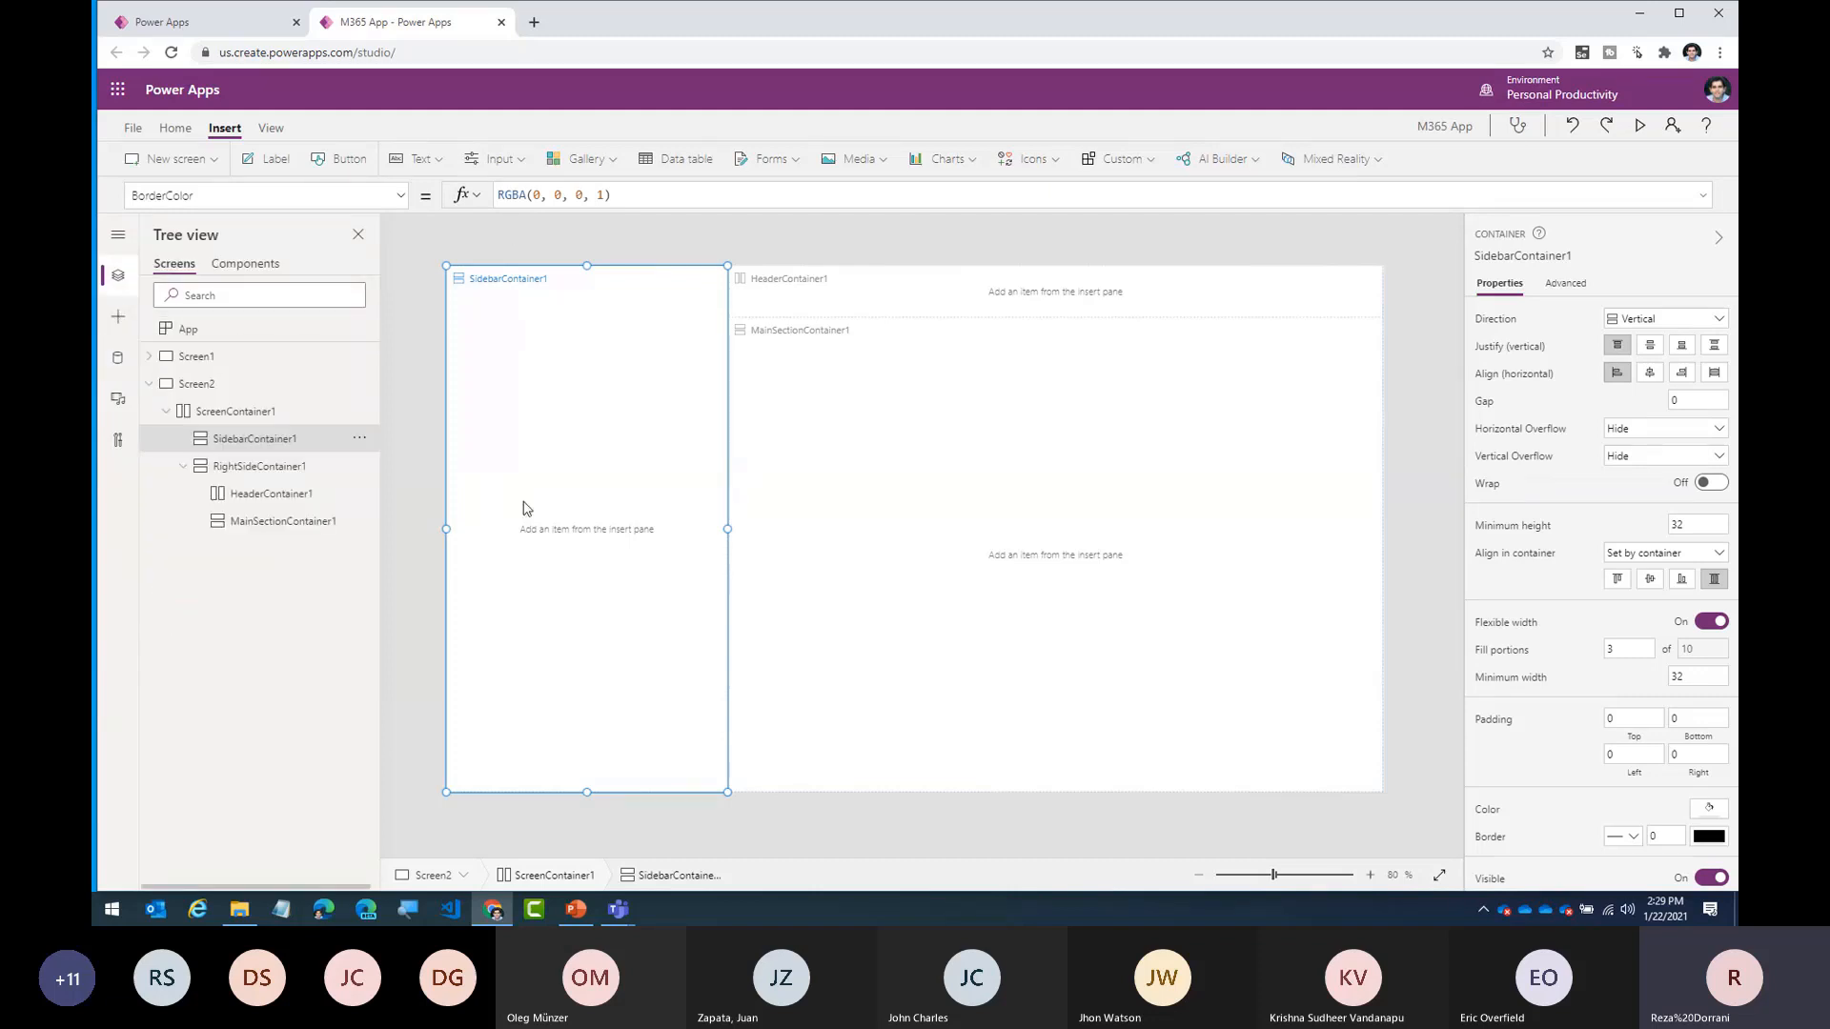
{"action": "left_click", "coordinate": [586, 162]}
{"action": "left_click", "coordinate": [603, 231]}
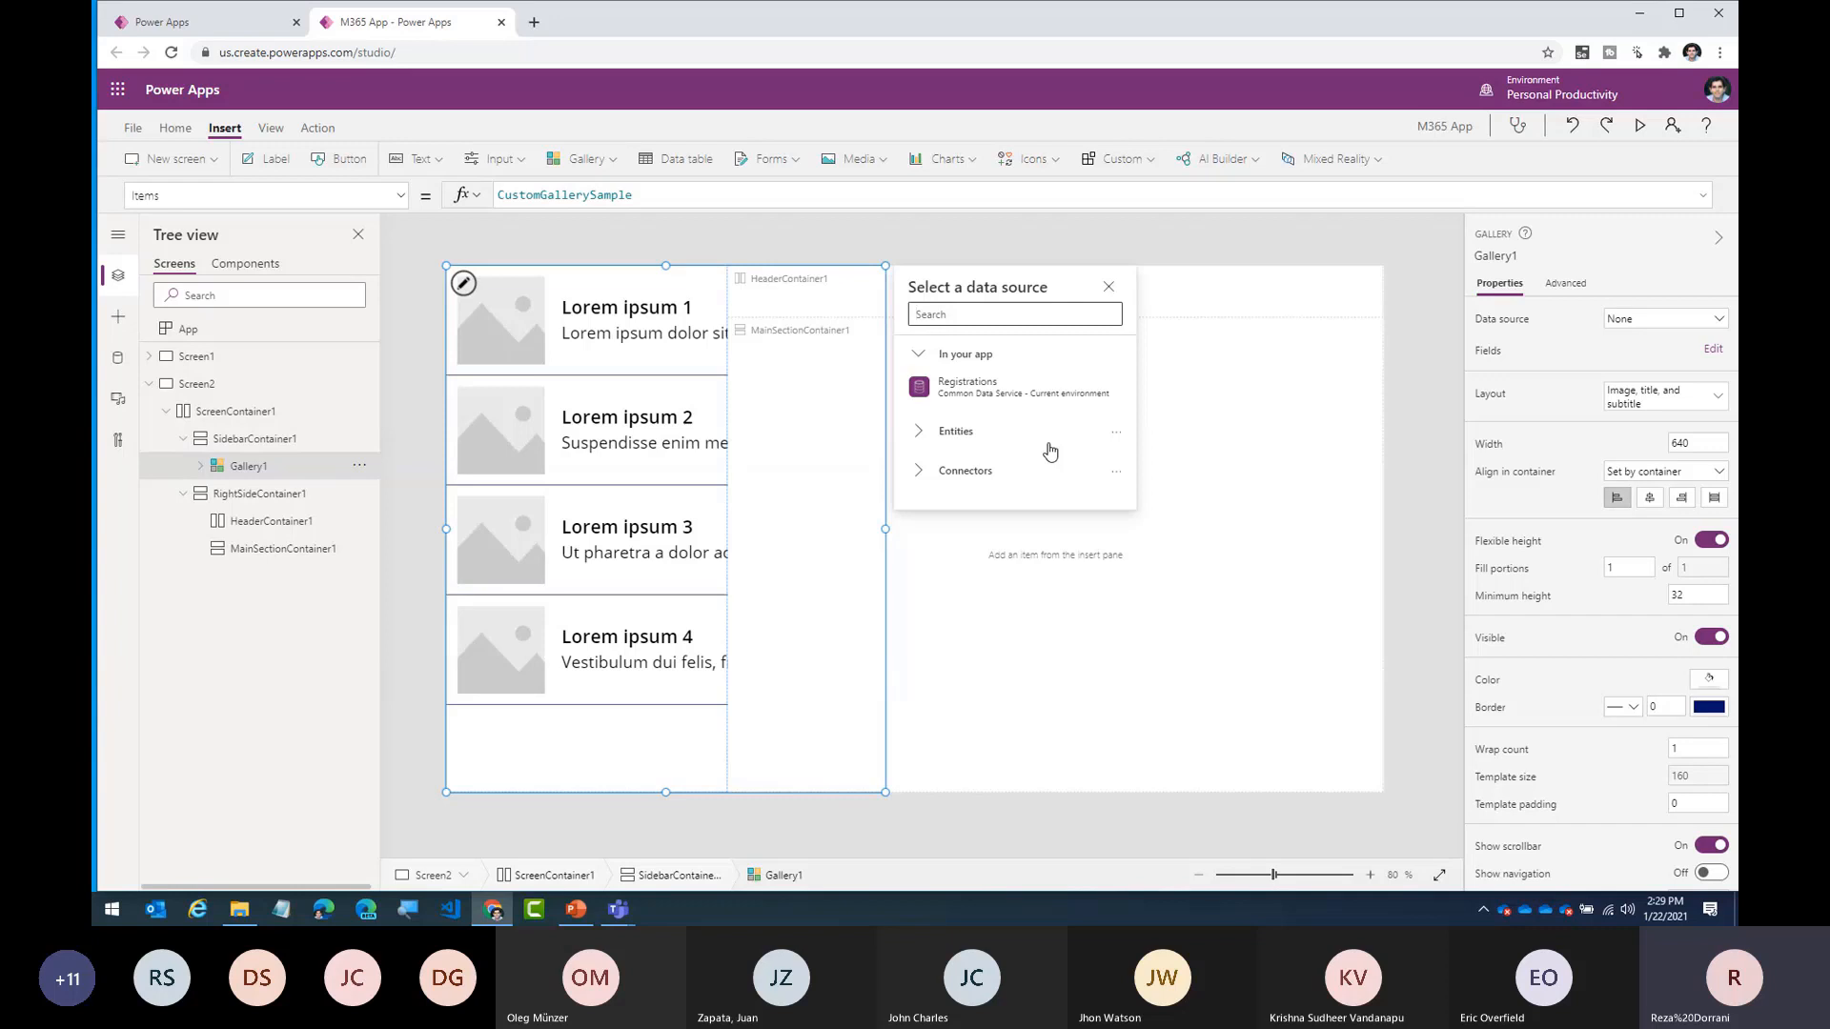
{"action": "left_click", "coordinate": [982, 392]}
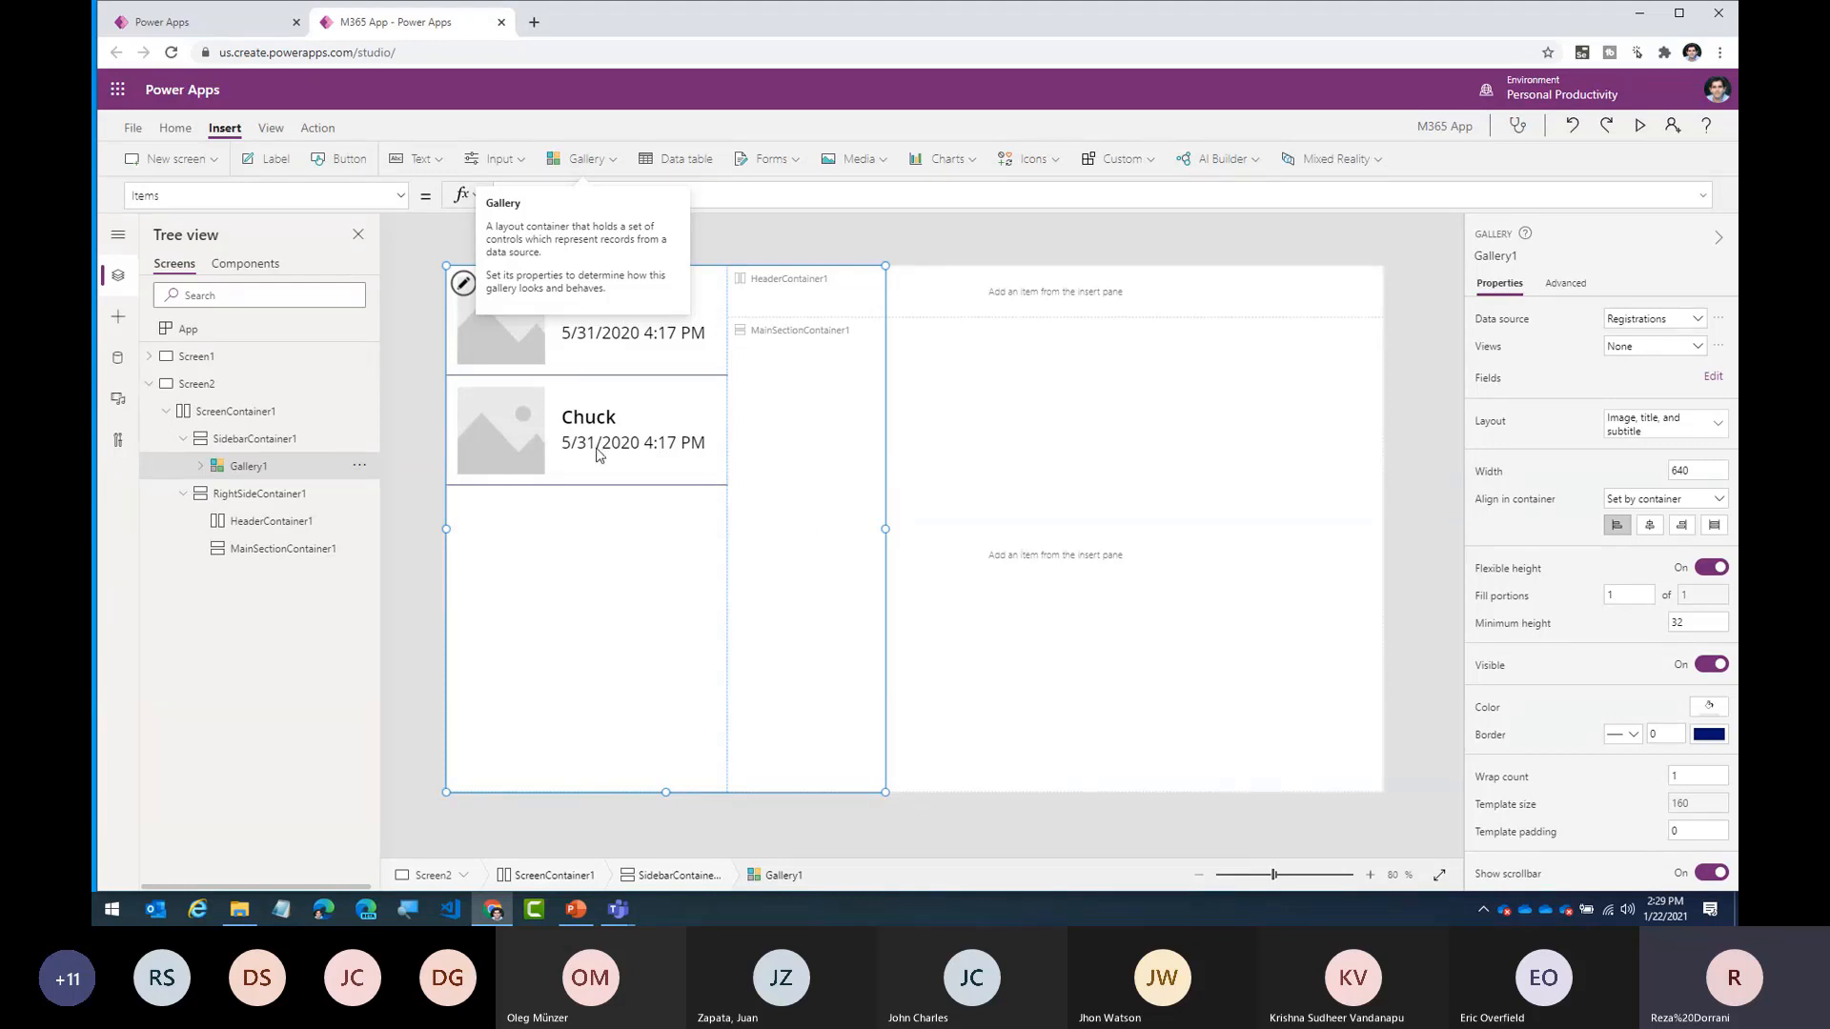
- Set SidebarContainer1's horizontal alignment to stretch and change its gallery's layout to Title and subtitle
{"action": "left_click", "coordinate": [254, 445]}
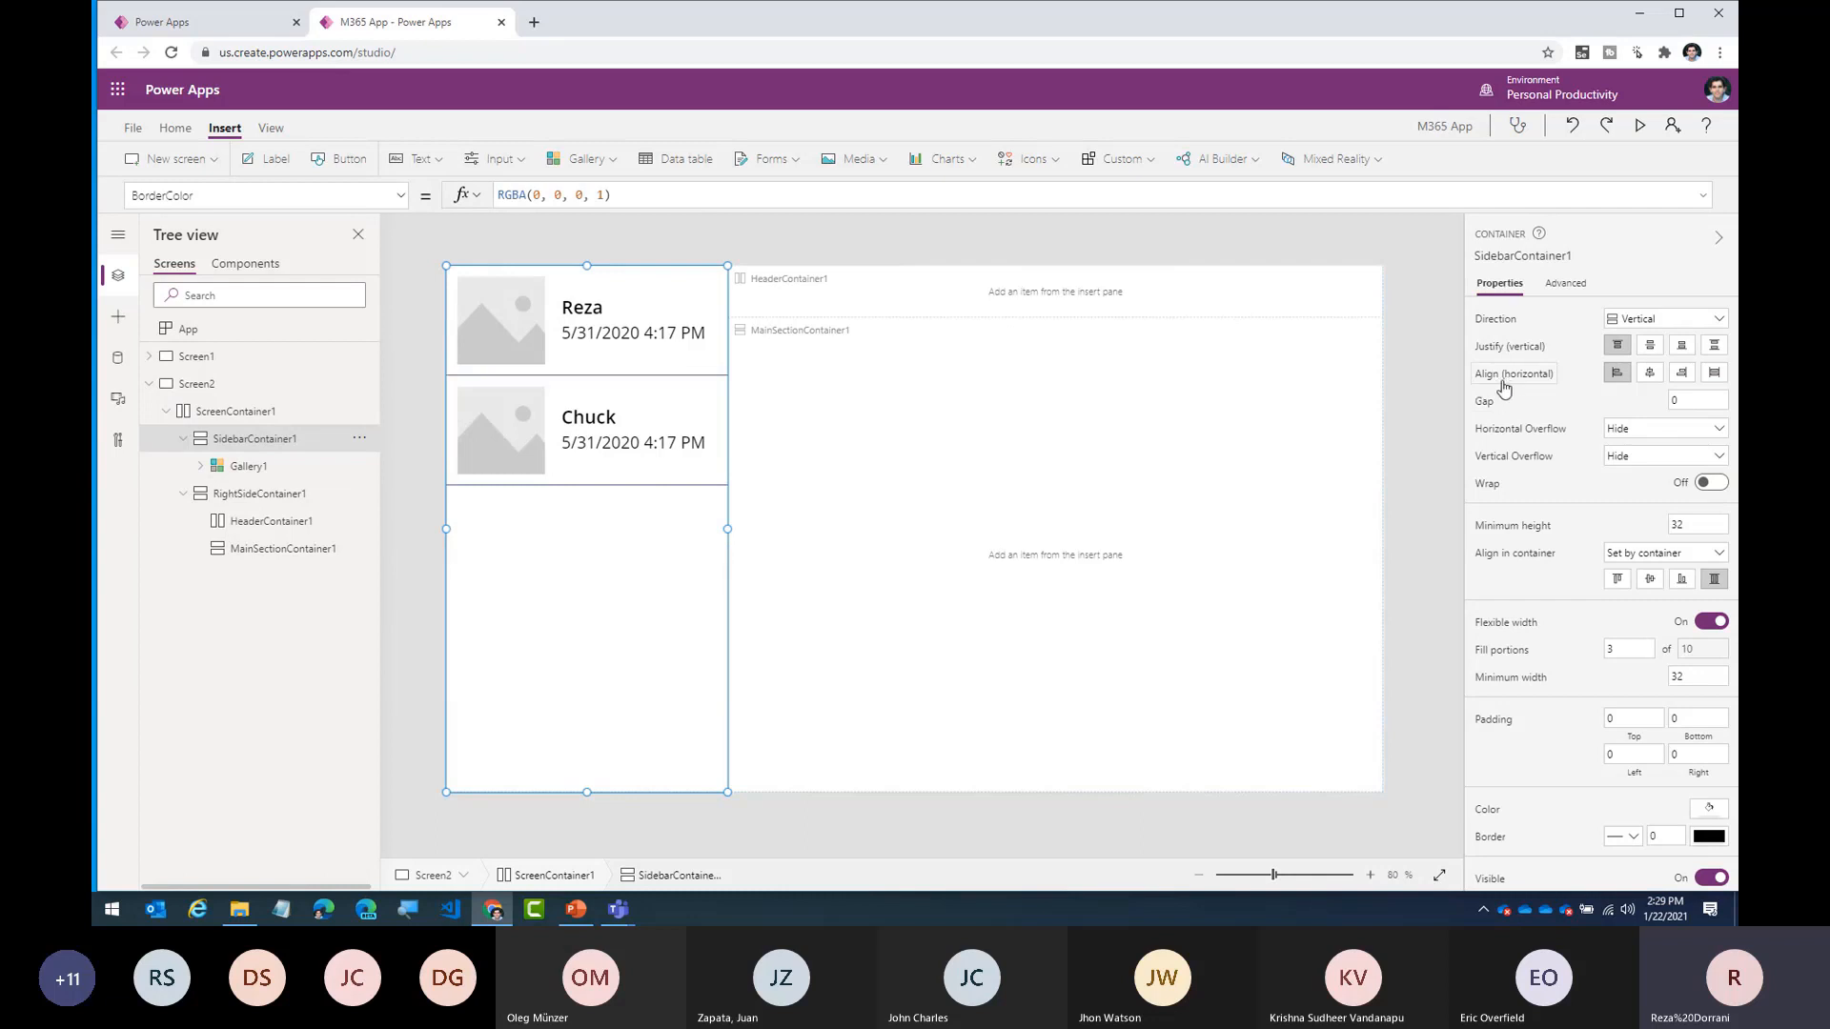
{"action": "left_click", "coordinate": [1713, 376]}
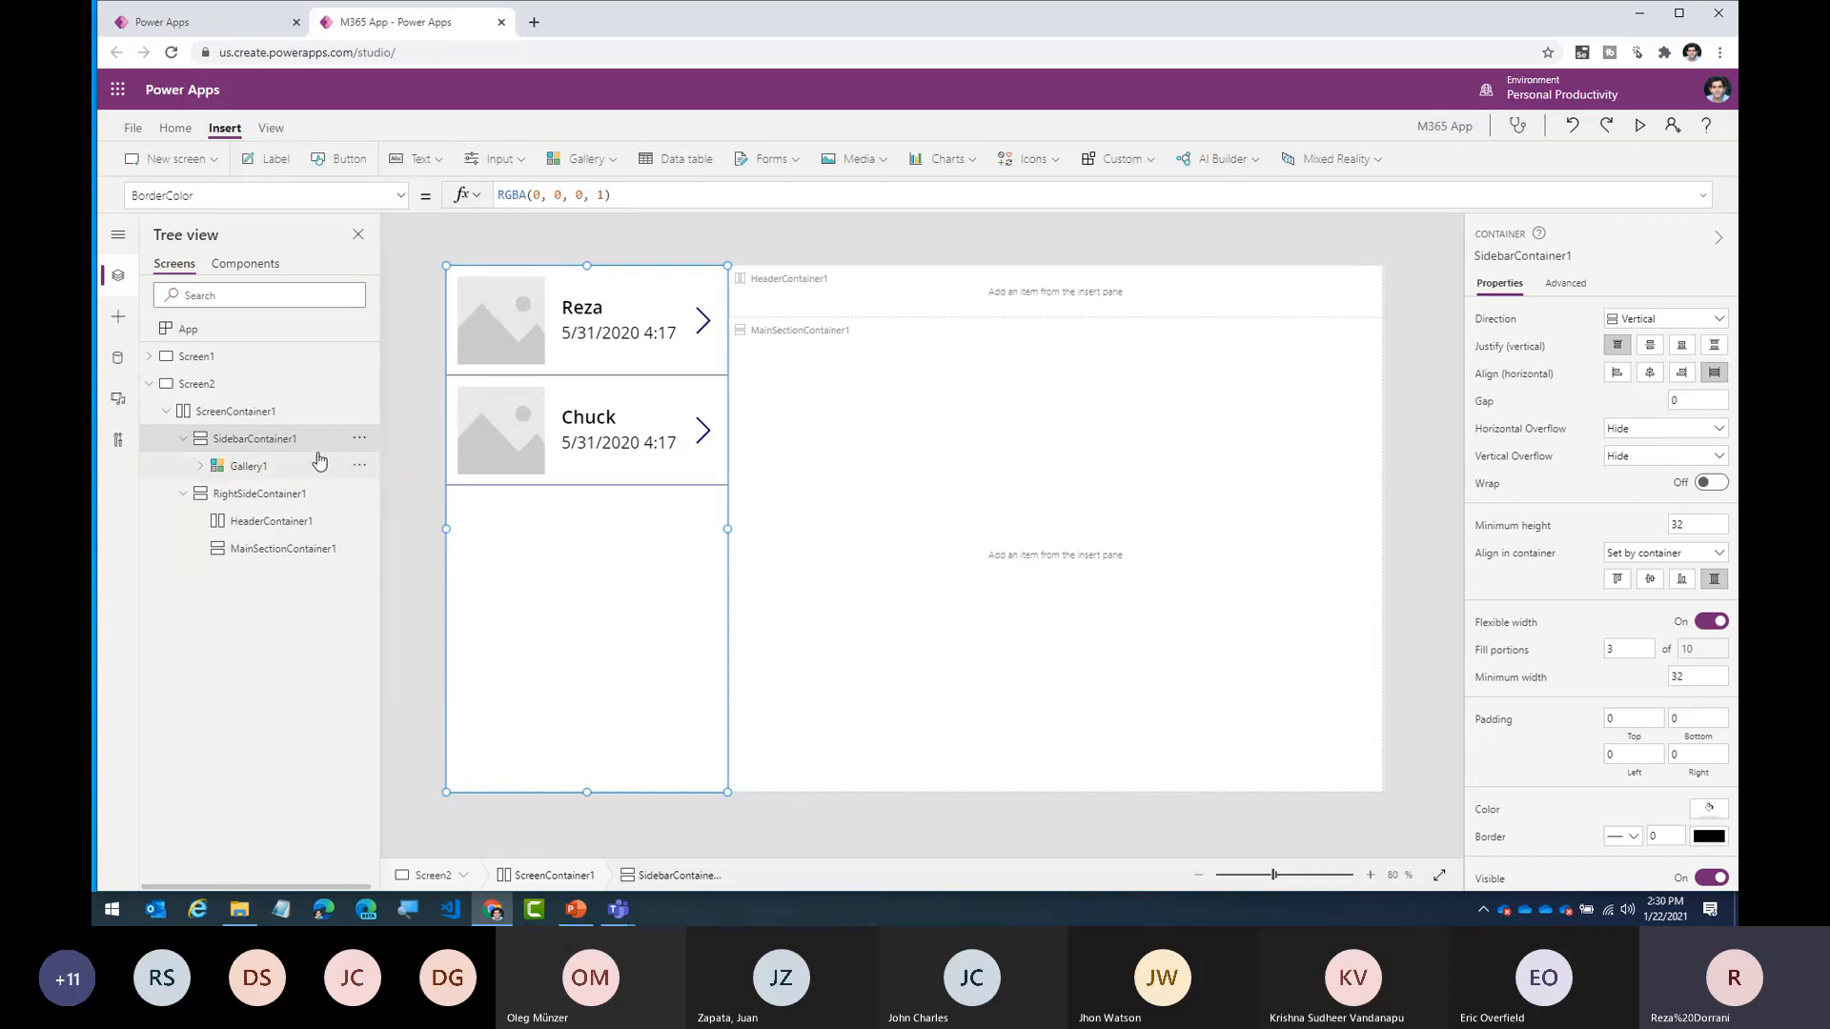
{"action": "left_click", "coordinate": [615, 551]}
{"action": "left_click", "coordinate": [1655, 426]}
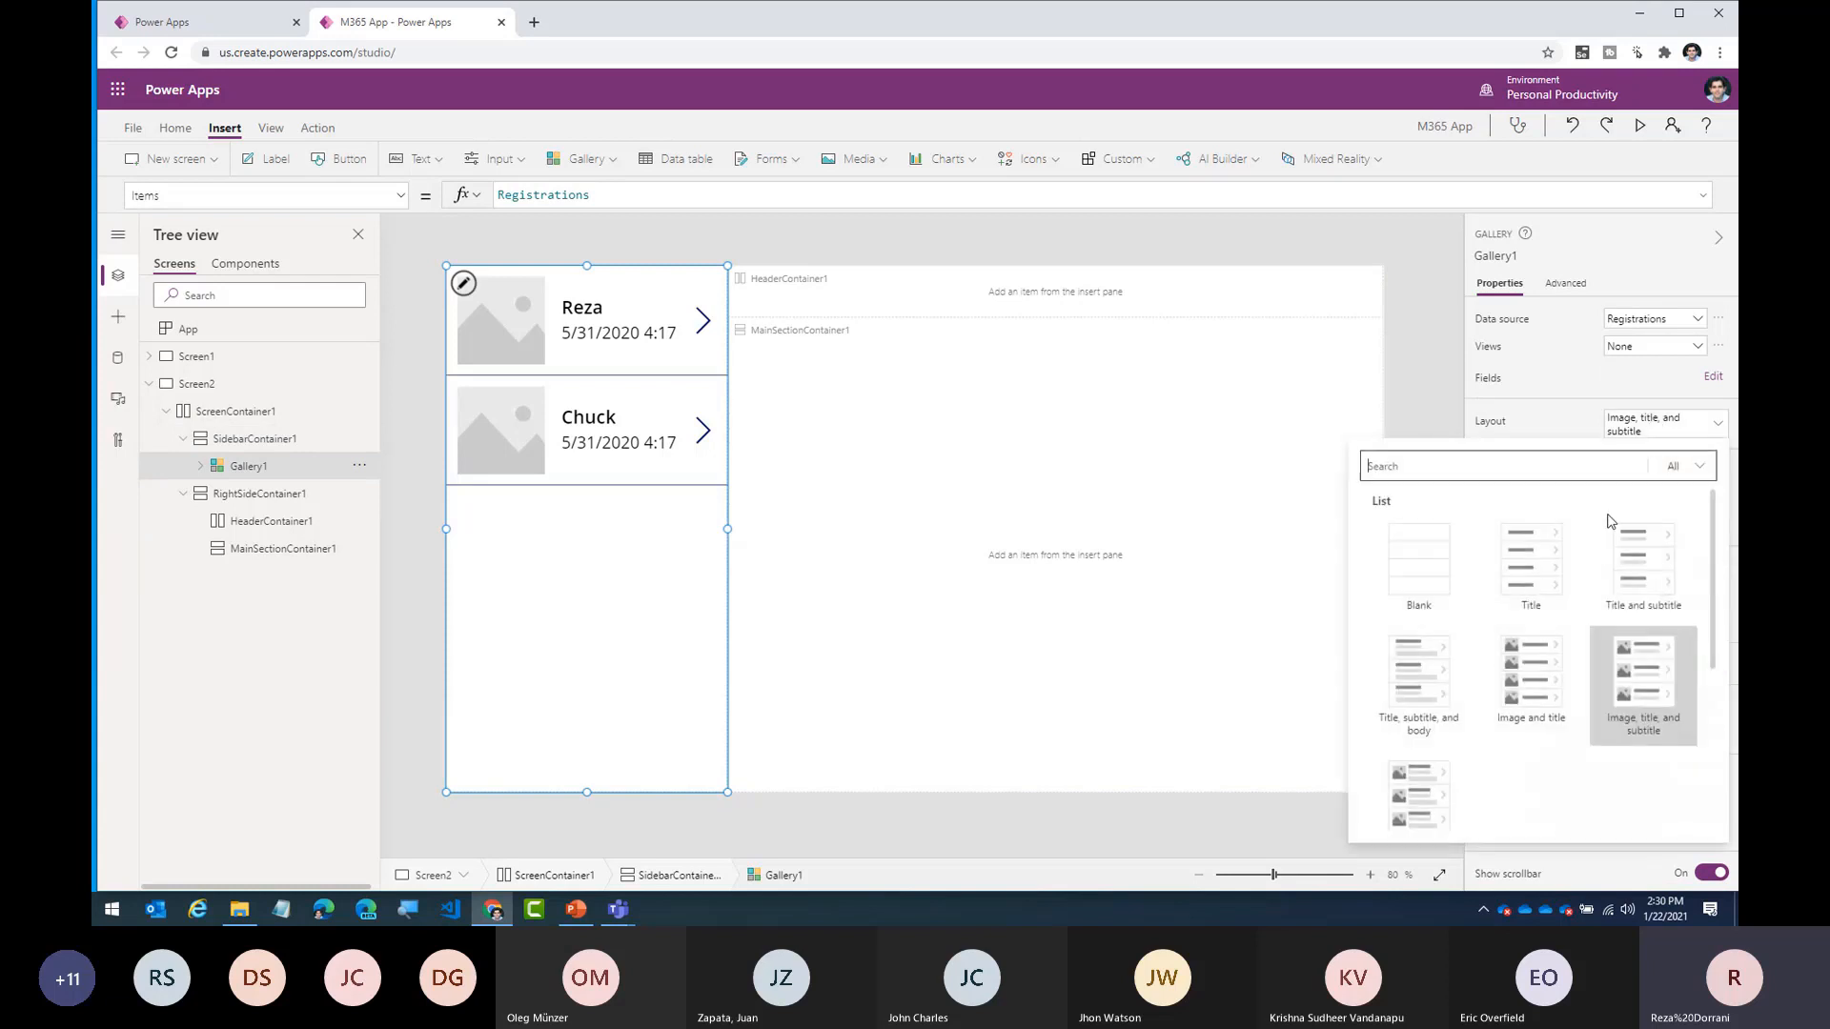
{"action": "left_click", "coordinate": [1611, 584]}
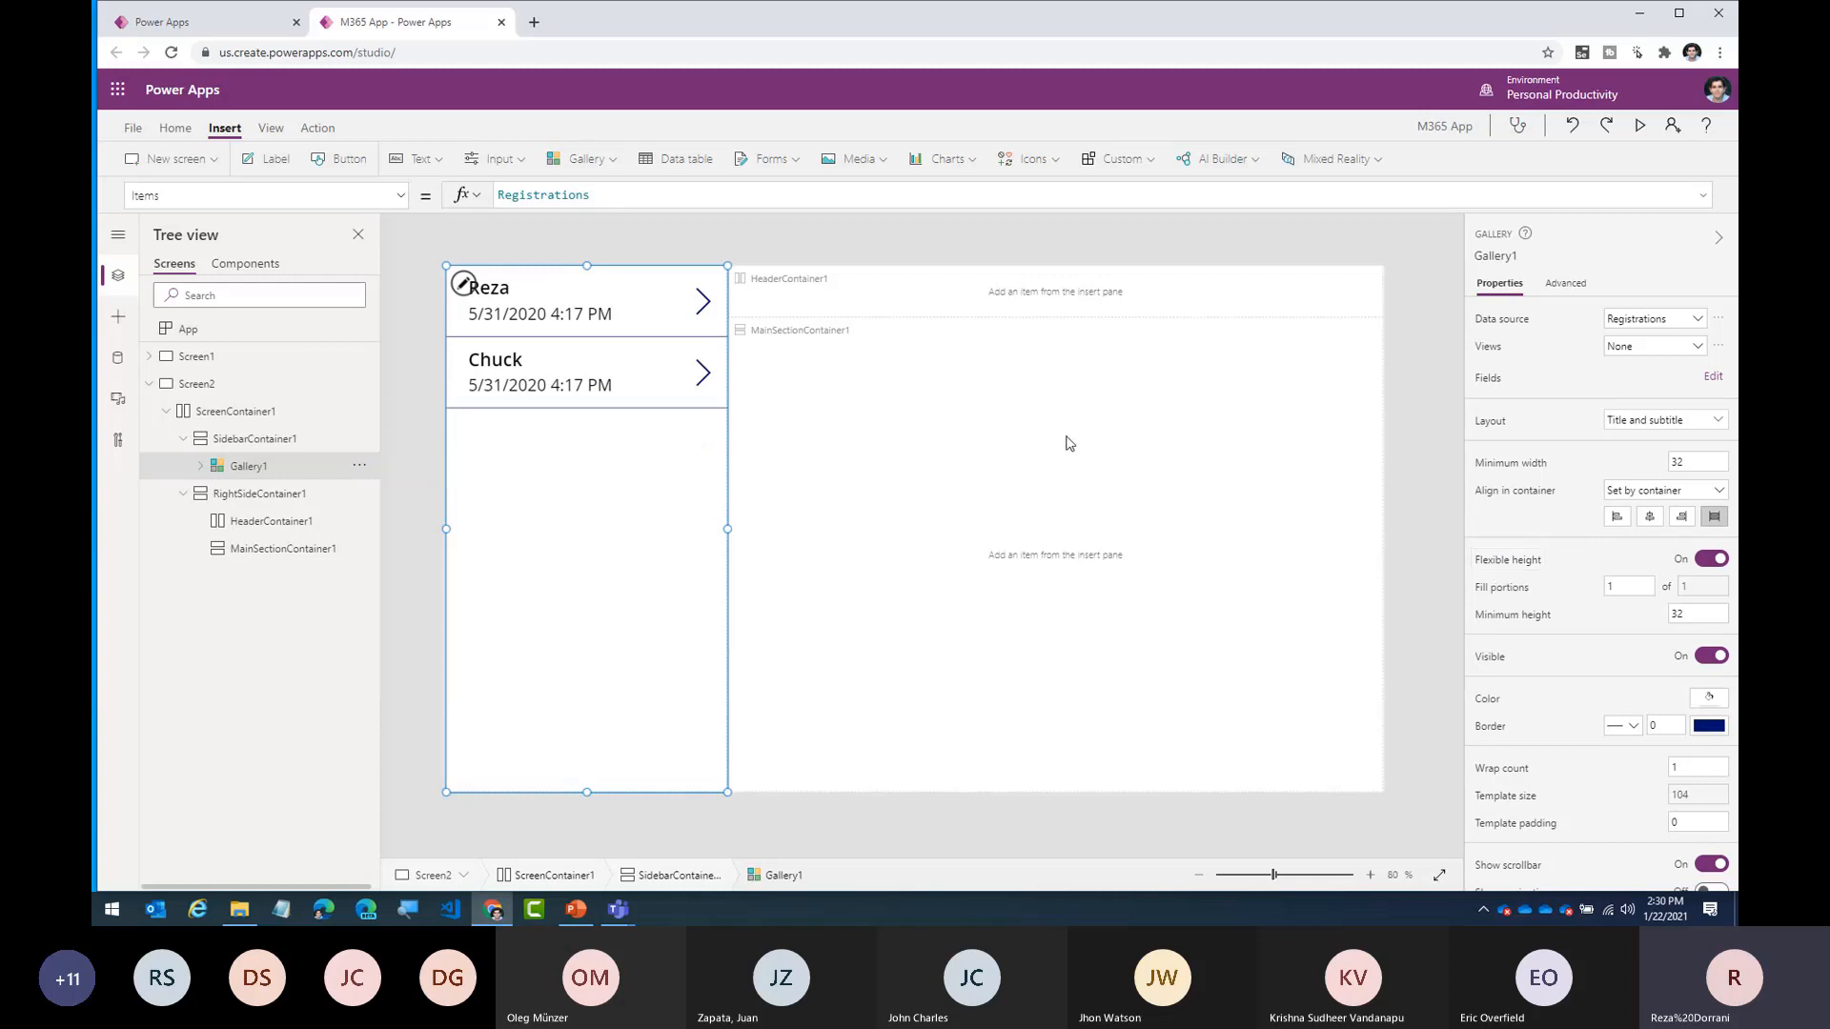
- Add a label to HeaderContainer1 and set its text to "Registrations"
{"action": "left_click", "coordinate": [1060, 307]}
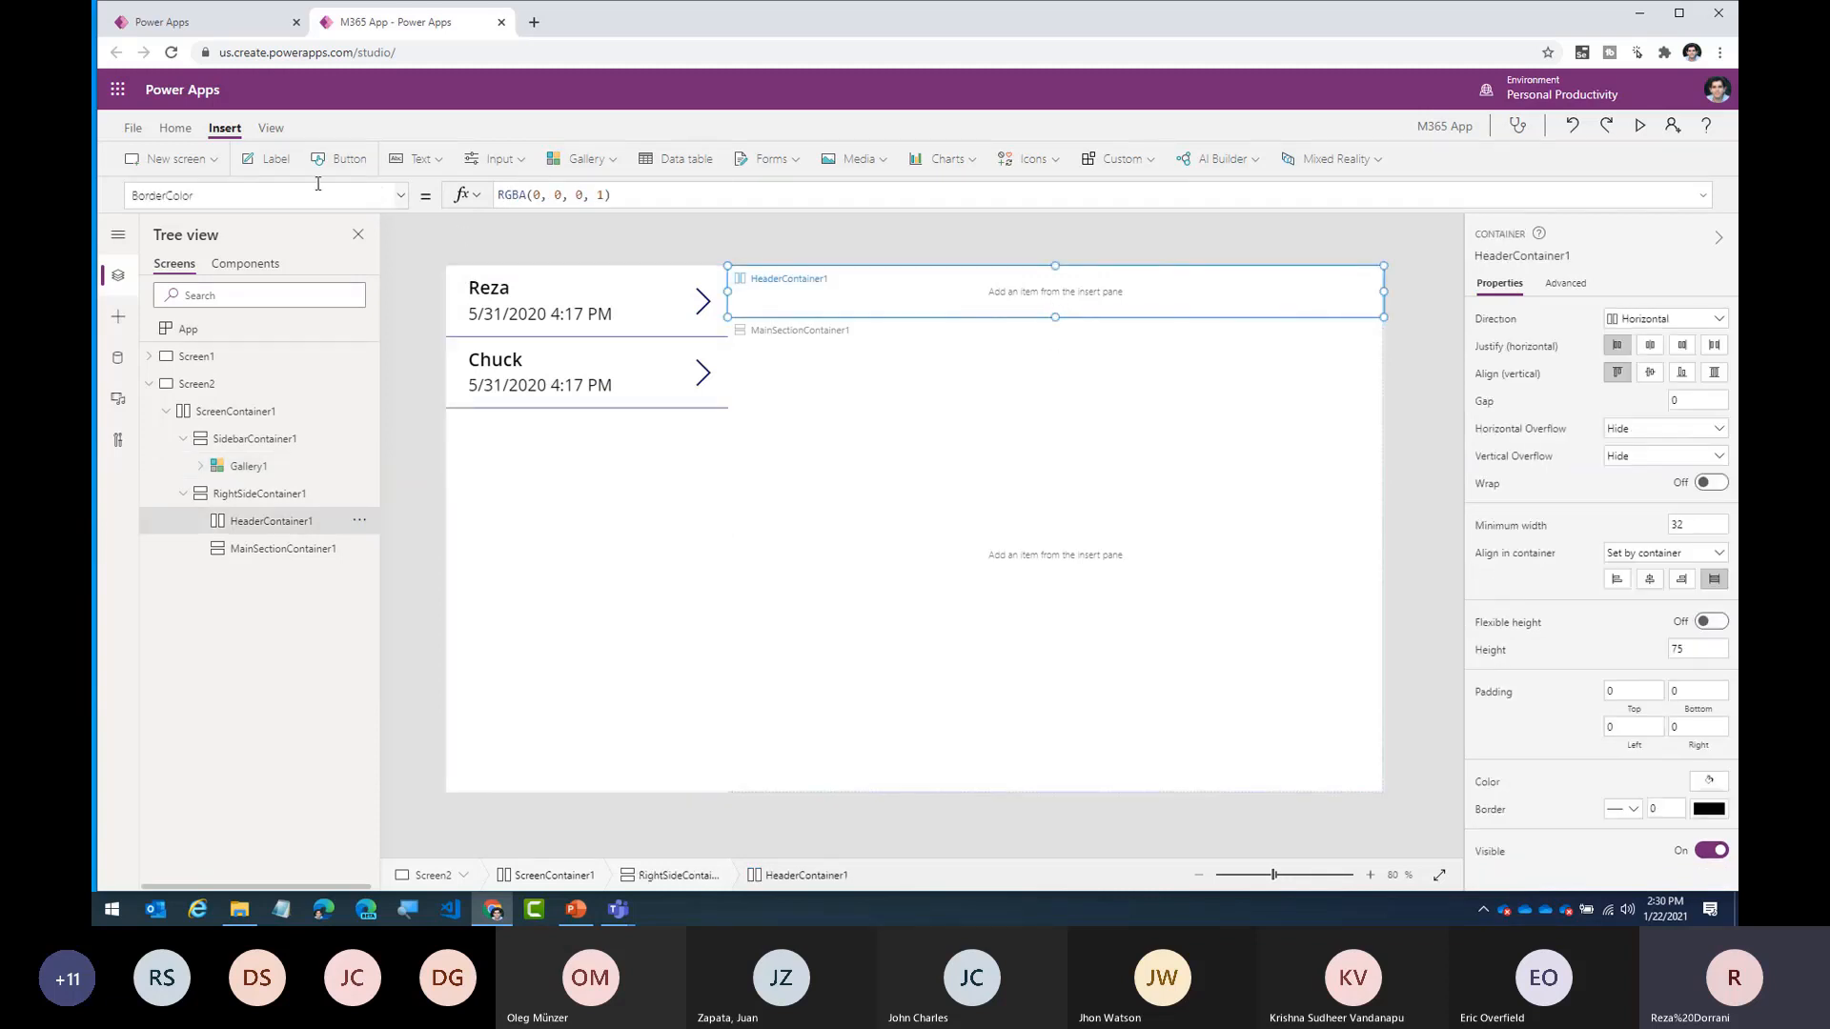
{"action": "left_click", "coordinate": [276, 161]}
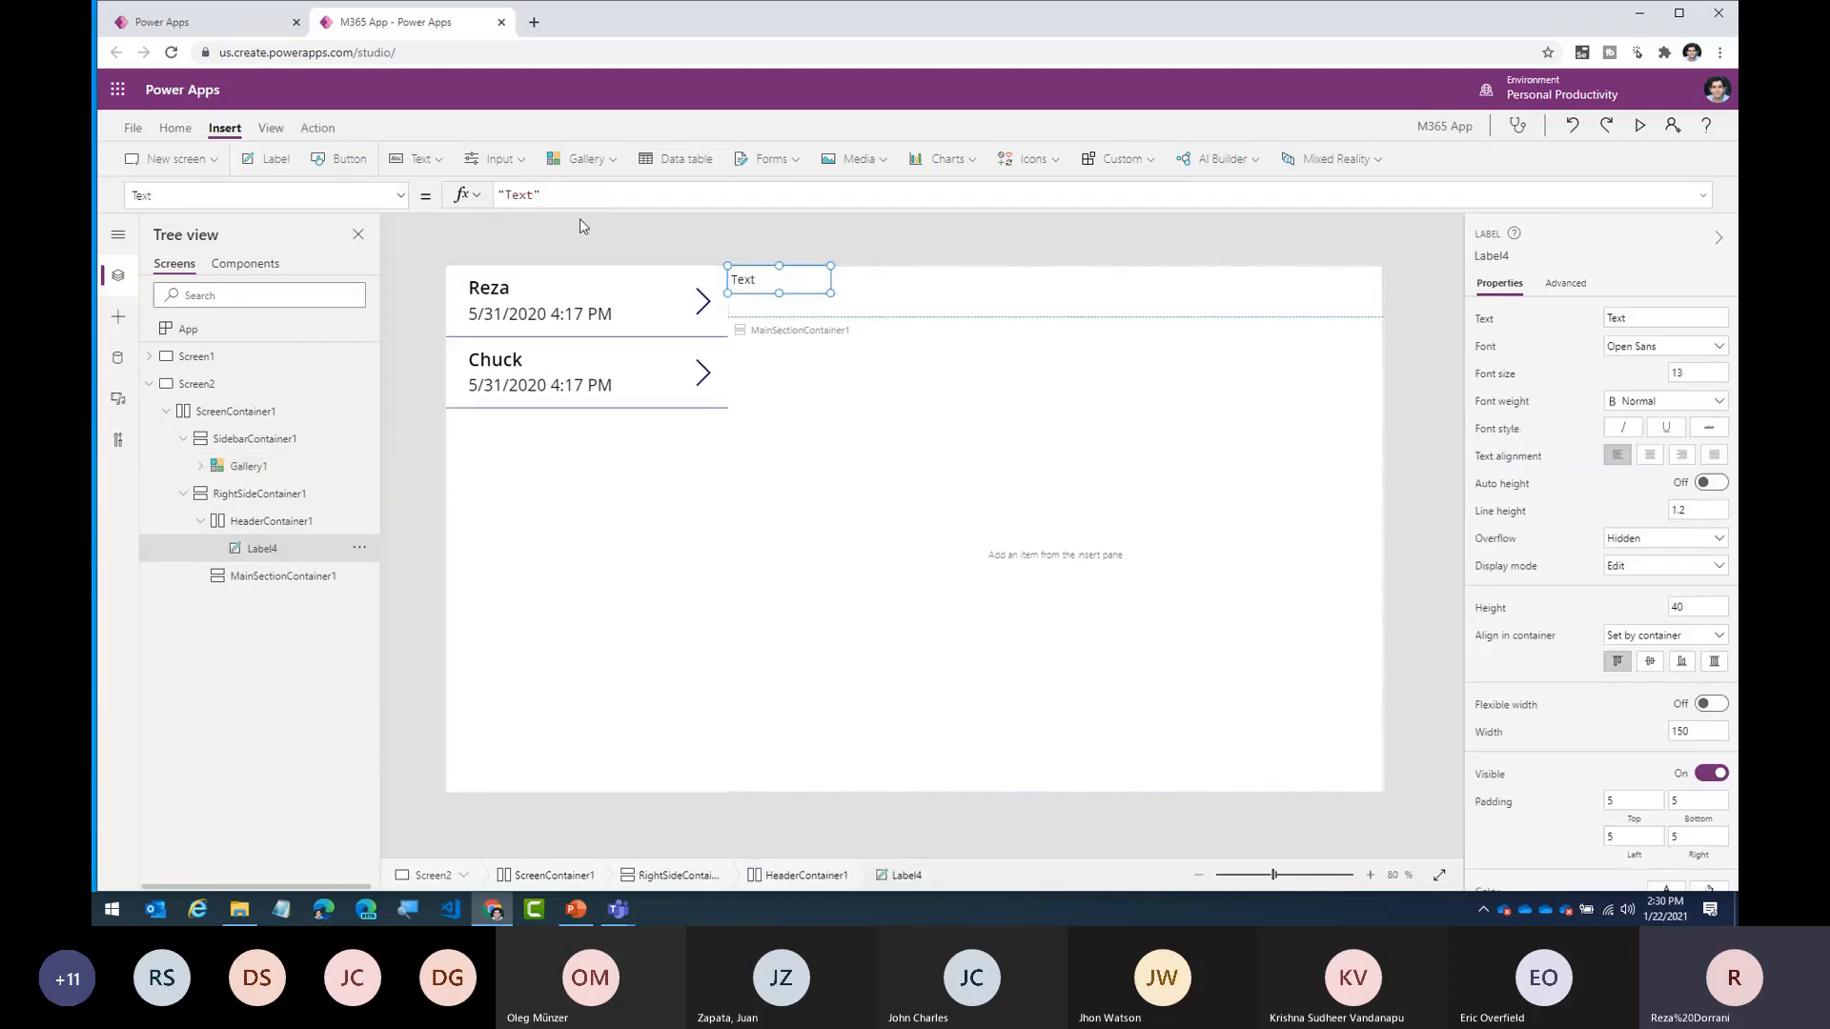
{"action": "double_click", "coordinate": [516, 196]}
{"action": "type", "text": "Regio"}
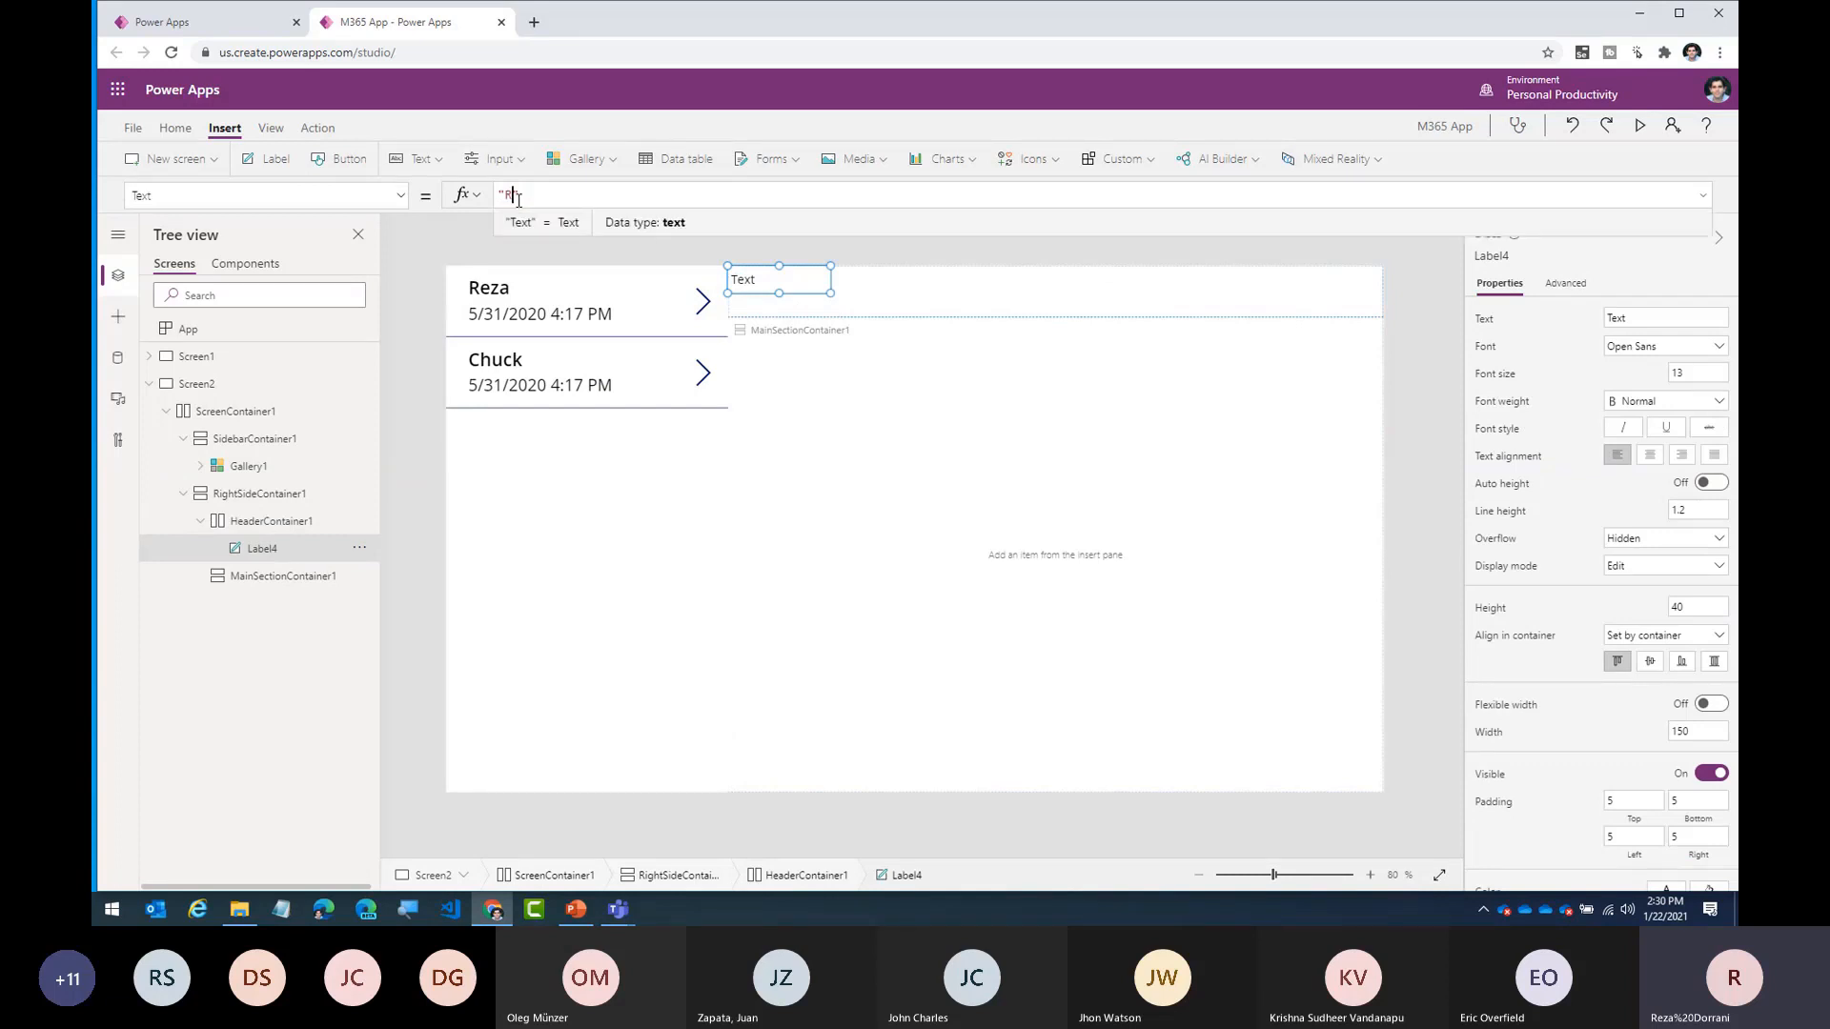
{"action": "type", "text": "s"}
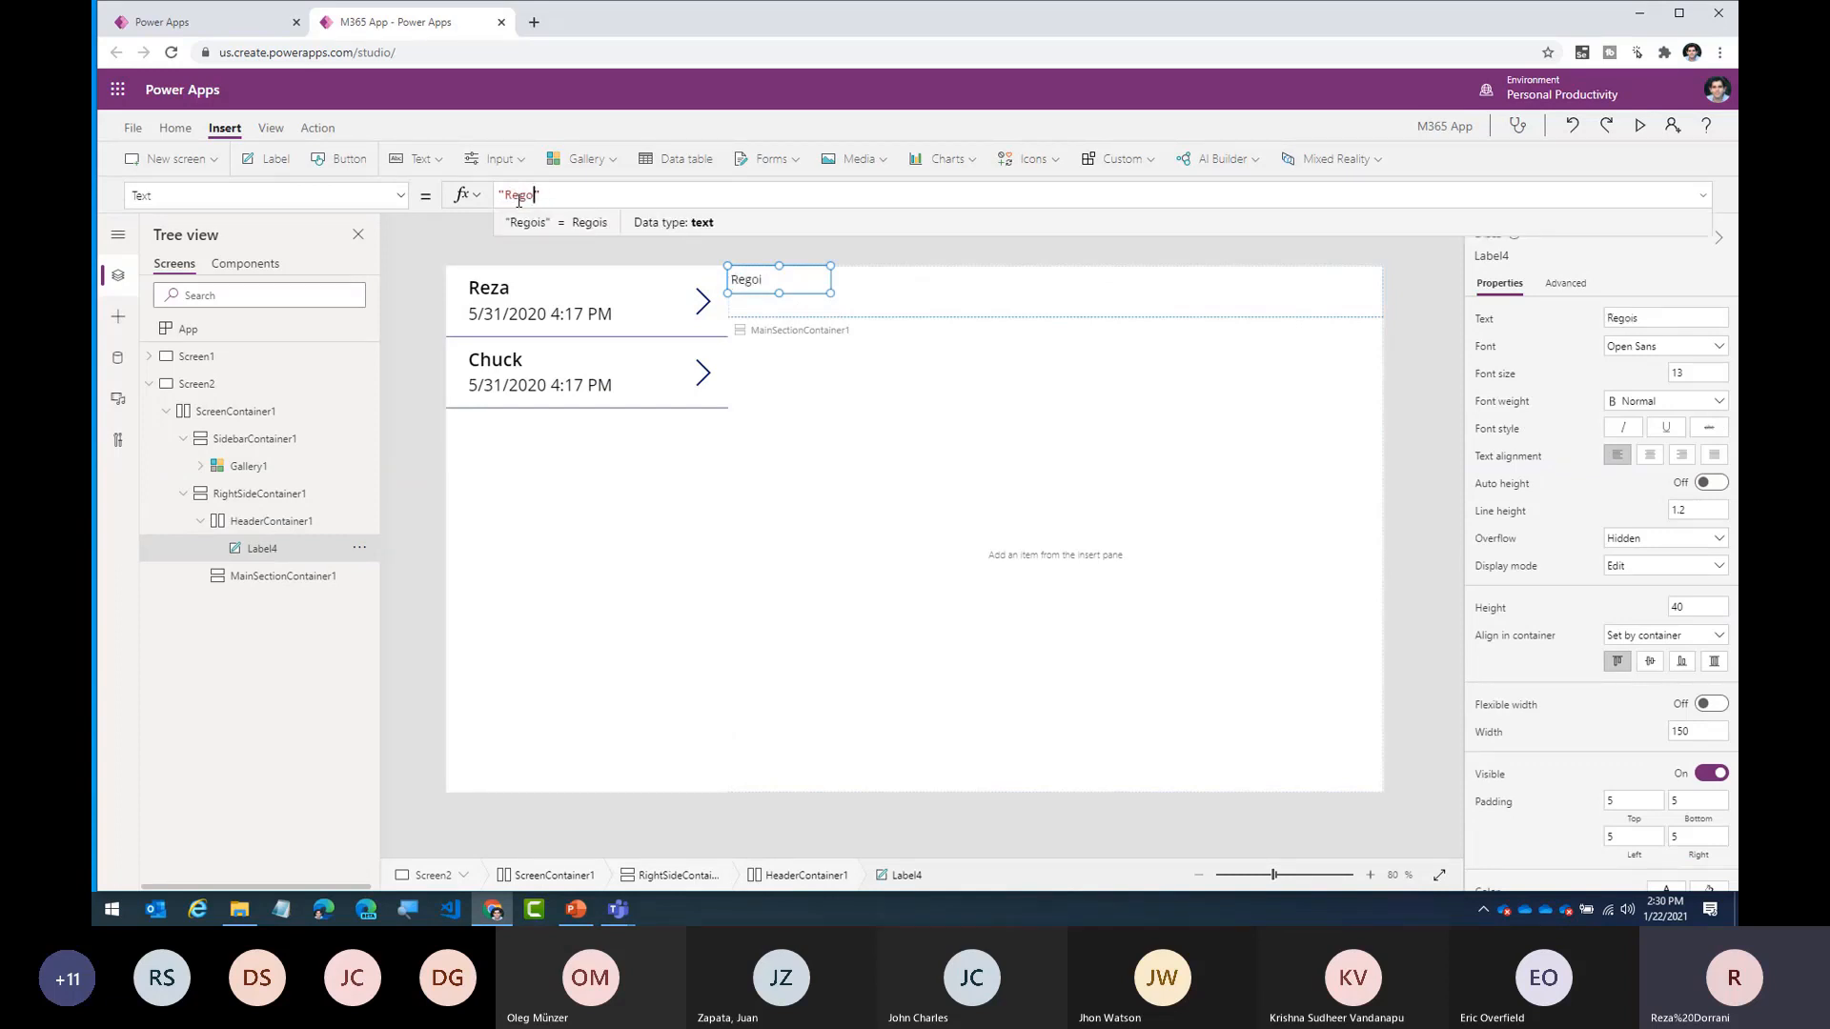
{"action": "key", "text": "BackSpace"}
{"action": "key", "text": "BackSpace"}
{"action": "type", "text": "istrations"}
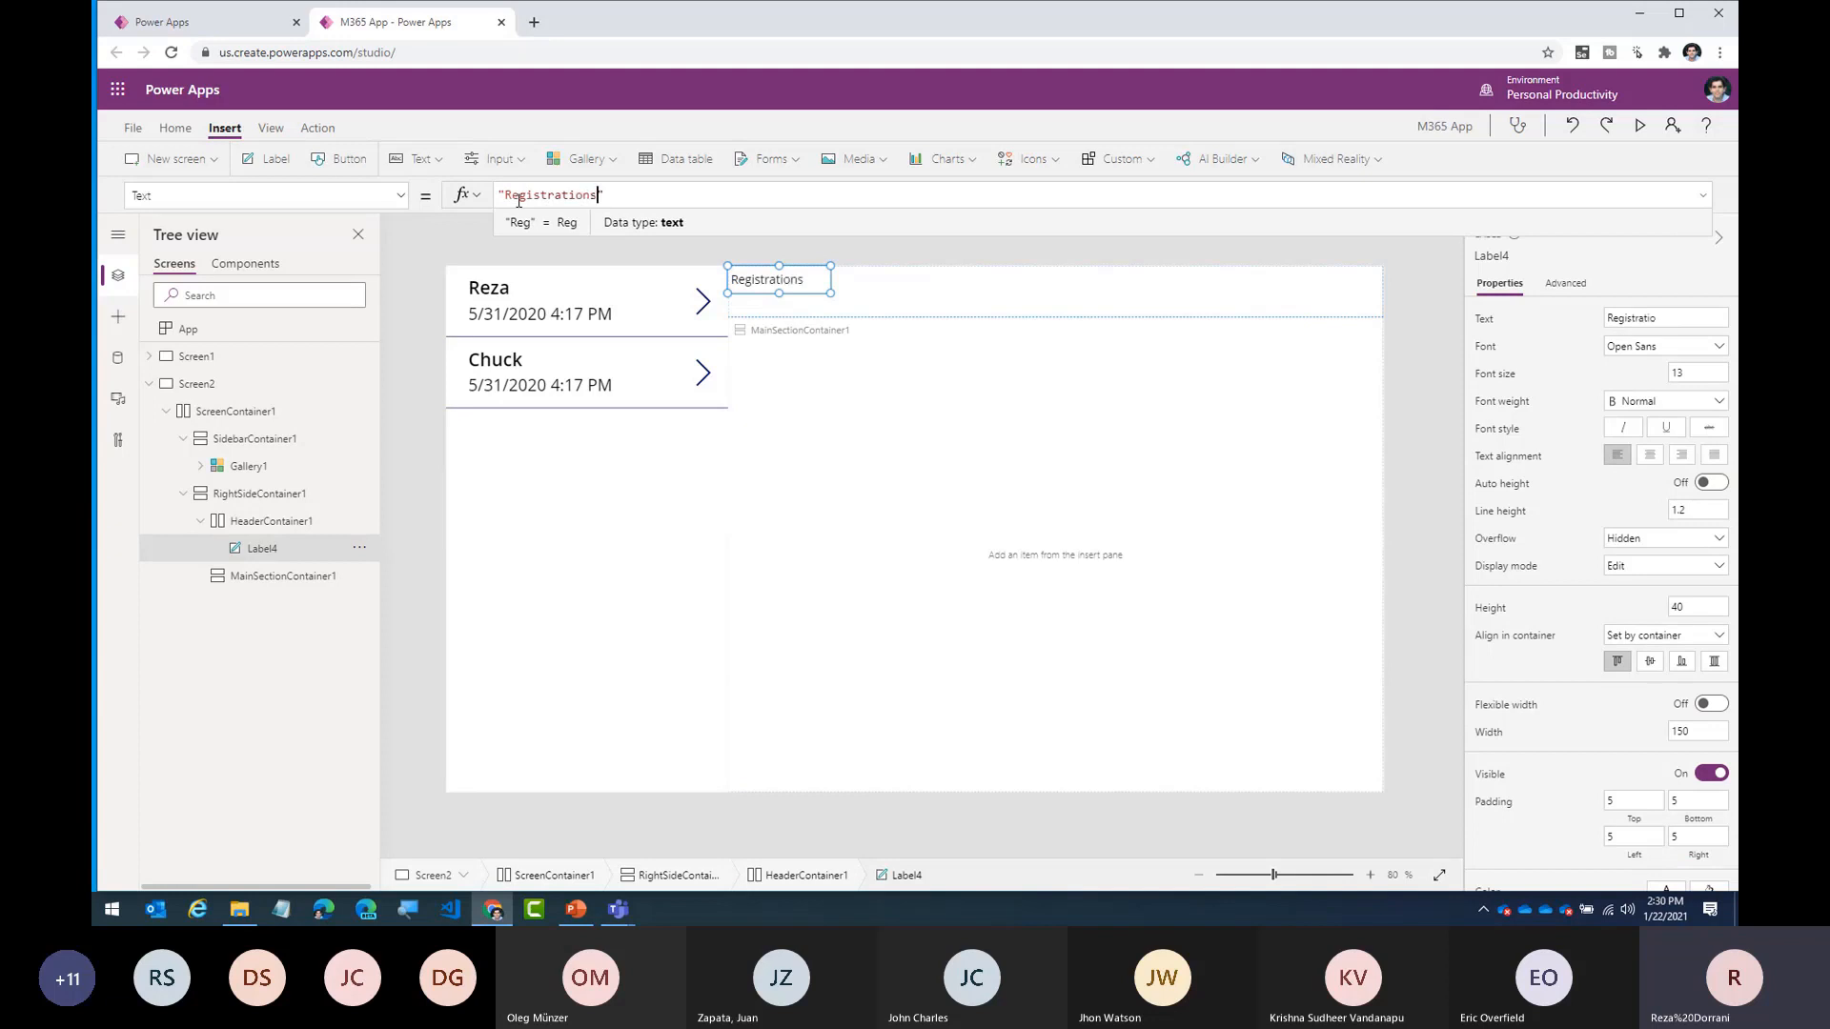
{"action": "left_click", "coordinate": [939, 286]}
{"action": "left_click", "coordinate": [826, 289]}
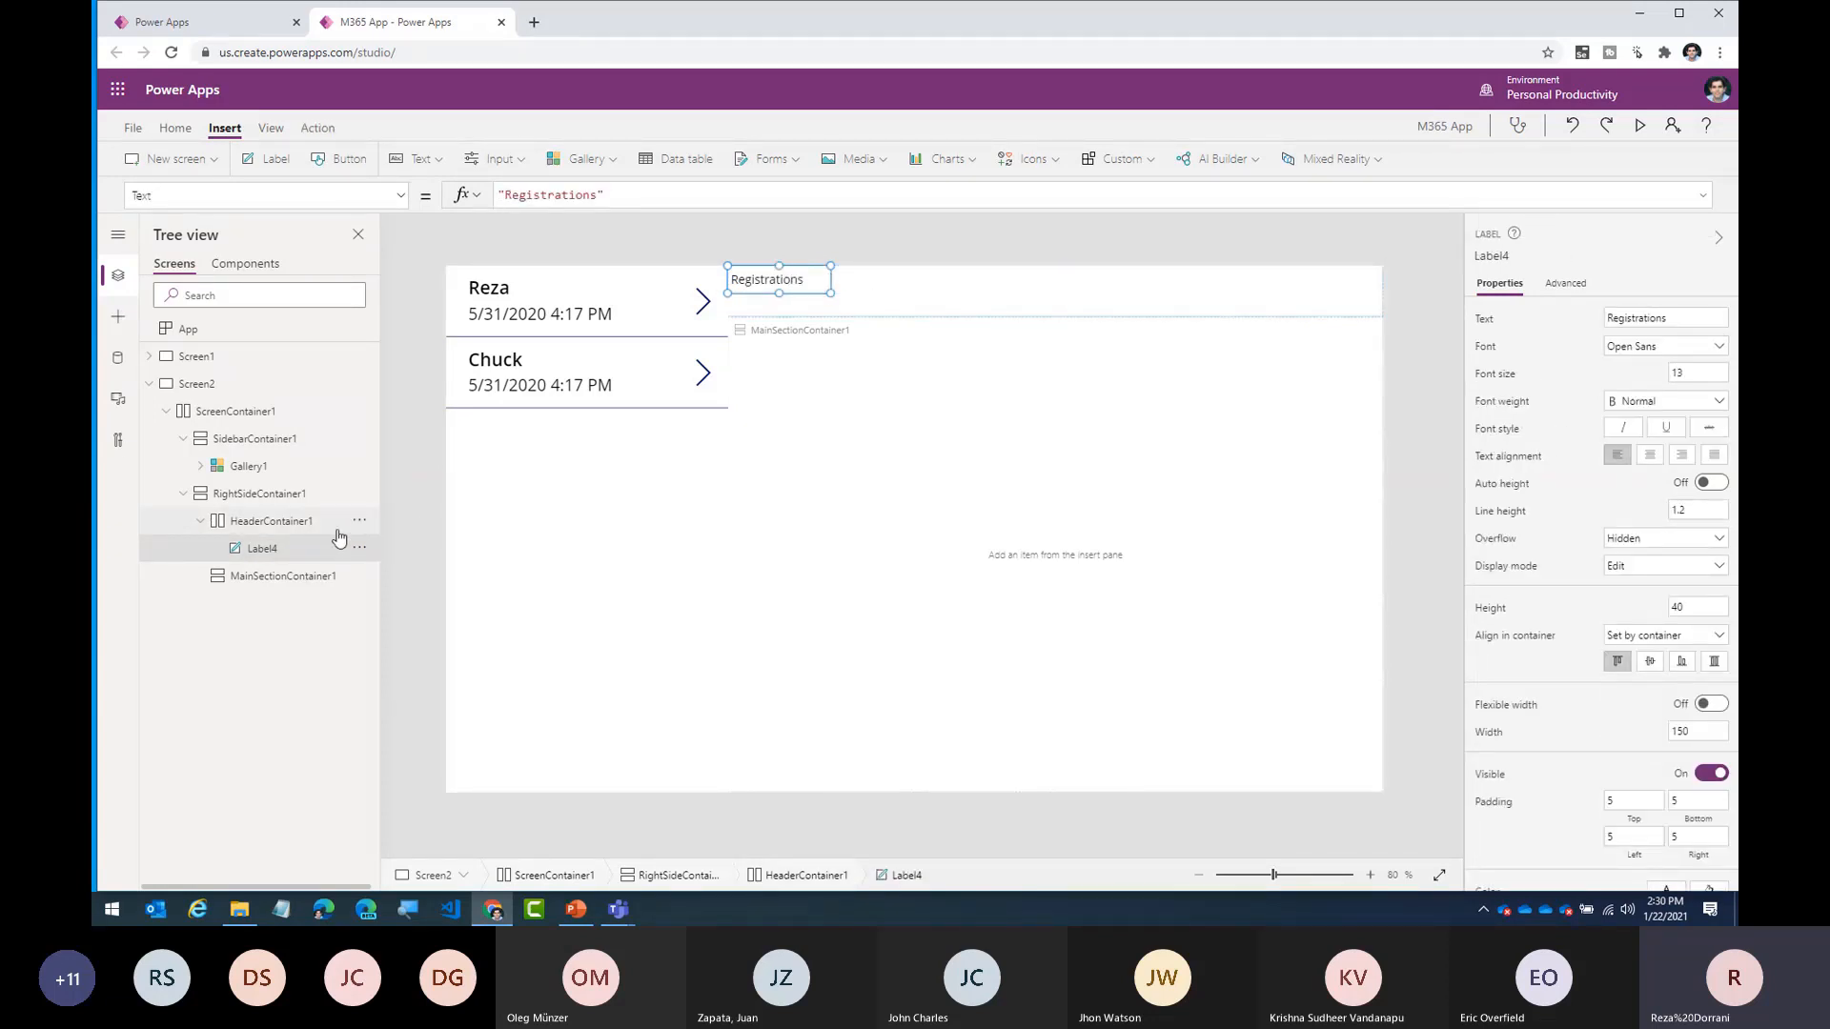
- Set HeaderContainer1's vertical alignment to stretch
{"action": "left_click", "coordinate": [305, 521]}
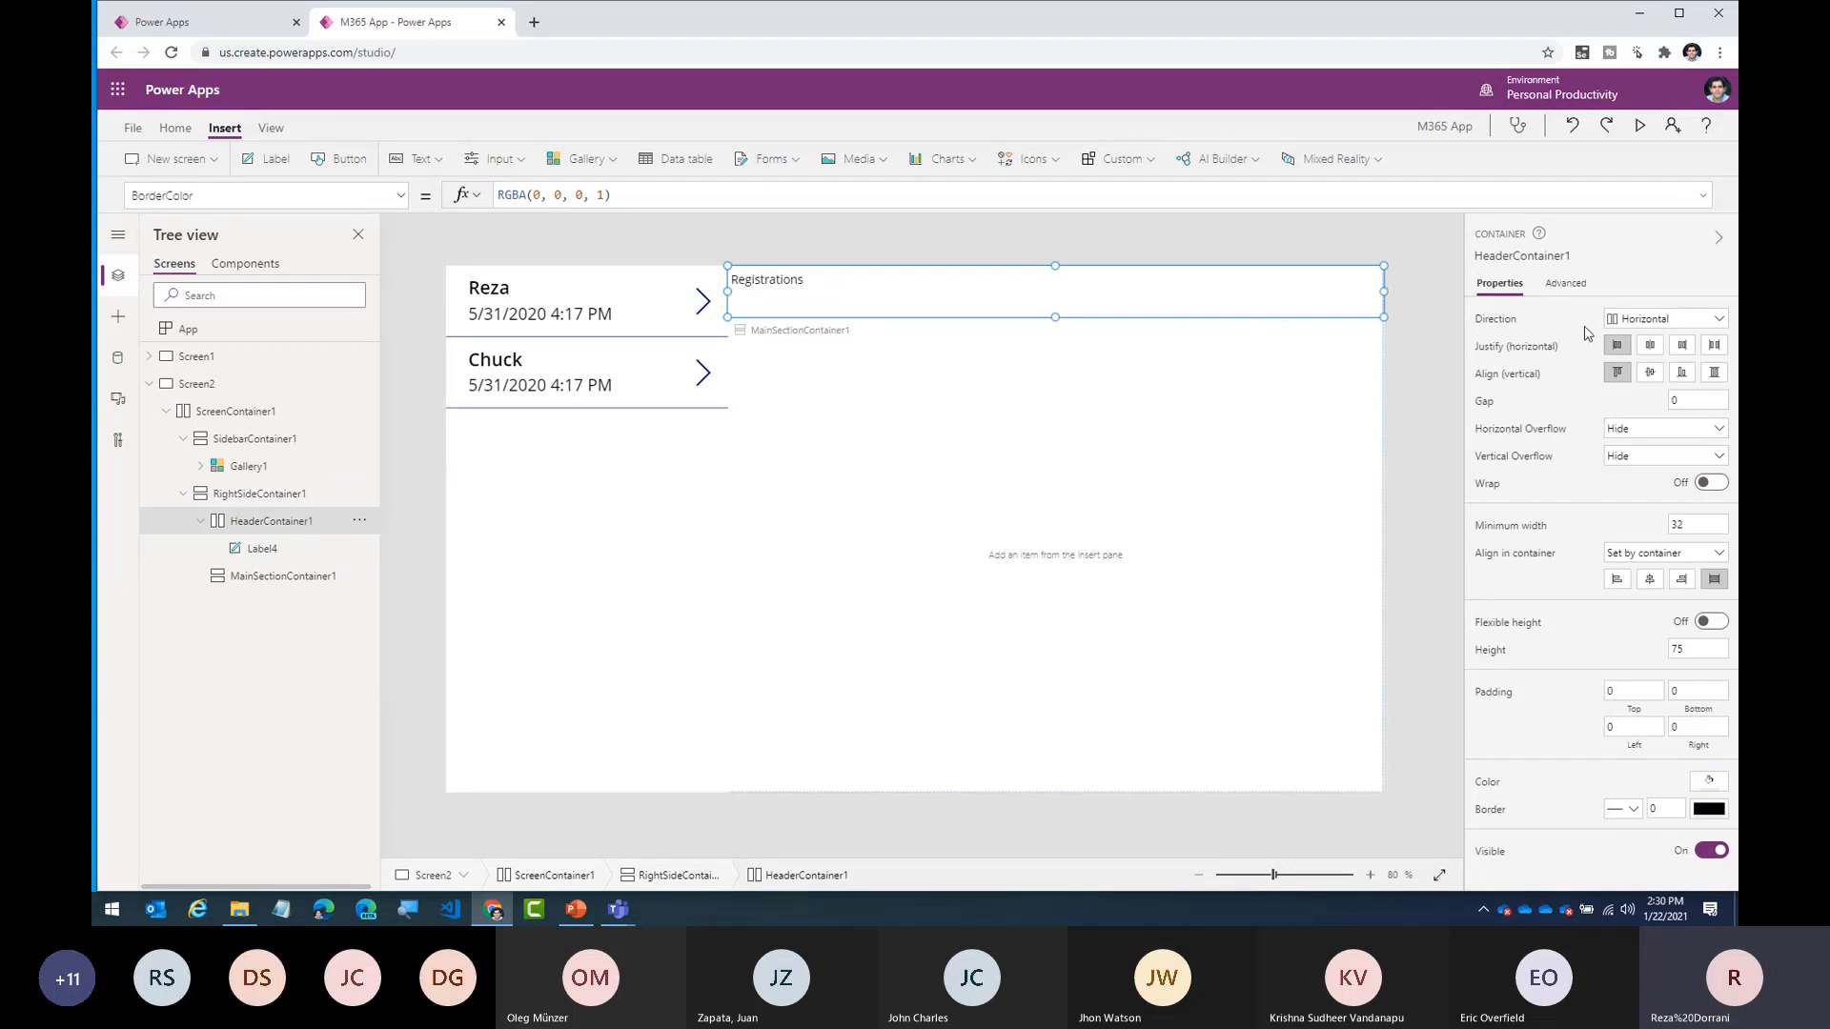
{"action": "left_click", "coordinate": [1714, 372]}
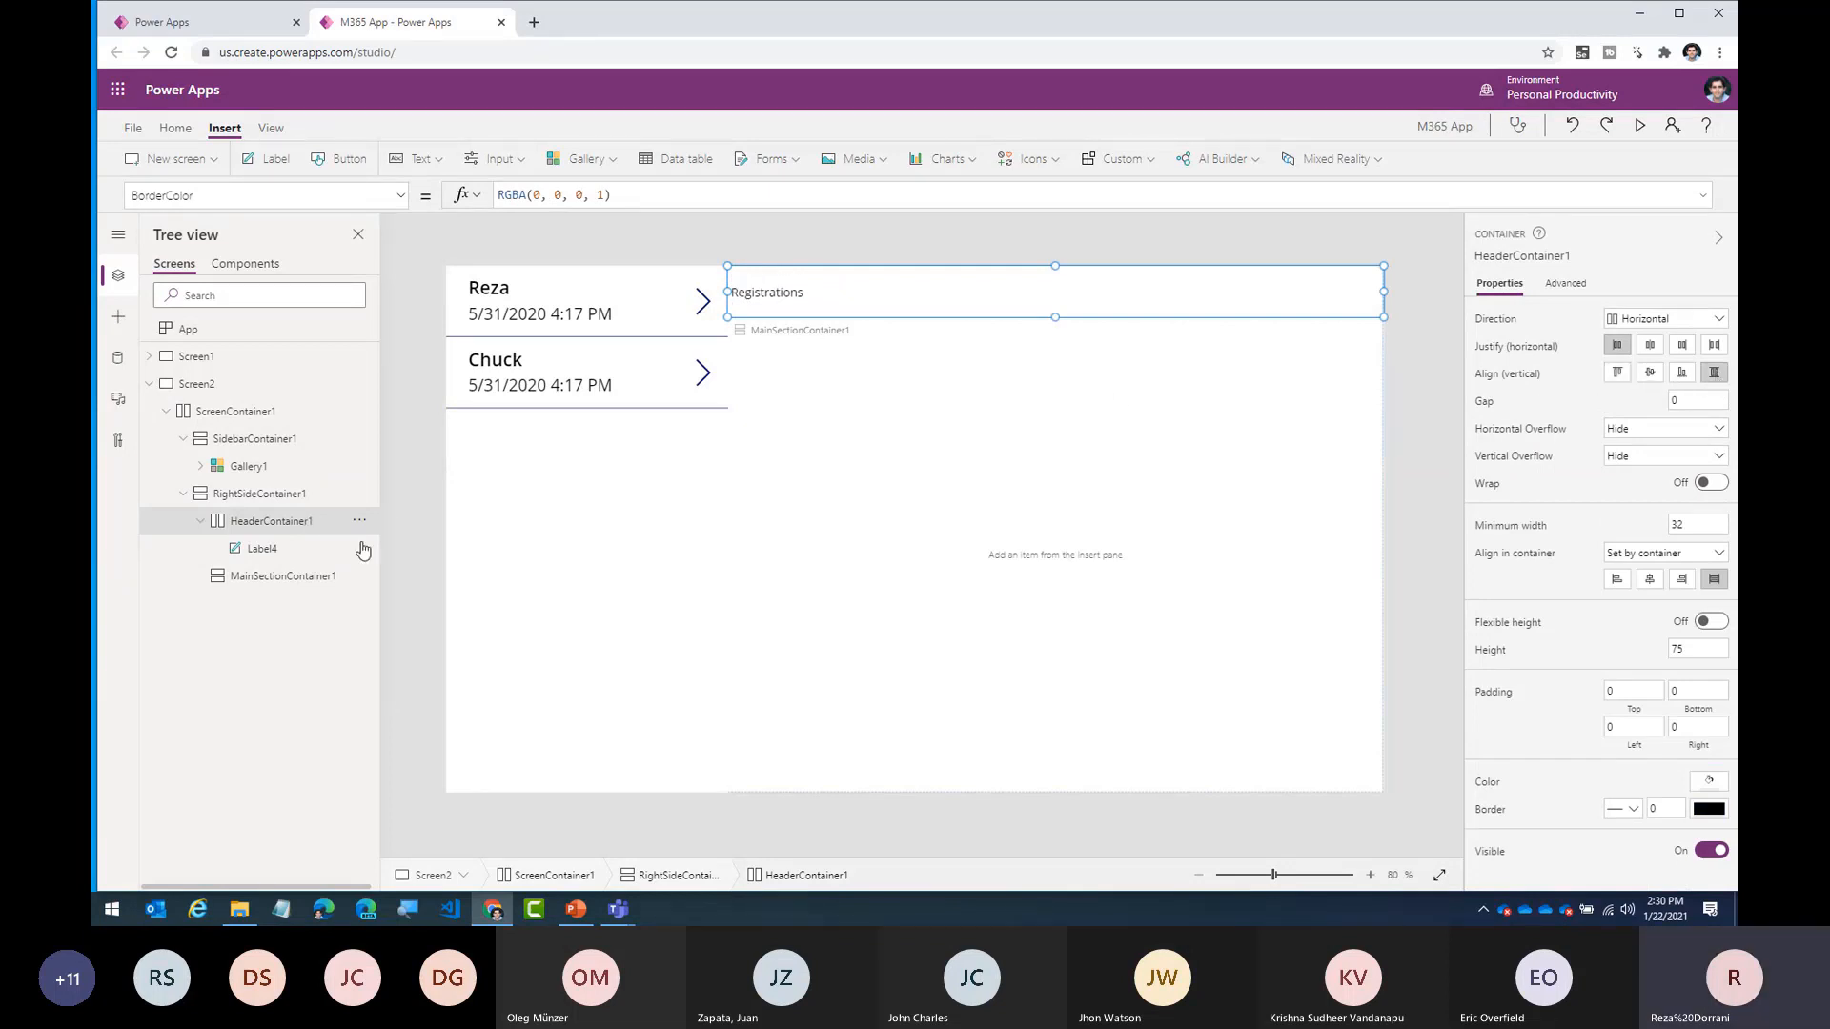
- Style the Registrations label with white centred text on a dark blue RGBA(0, 18, 107, 1) fill
{"action": "left_click", "coordinate": [327, 549]}
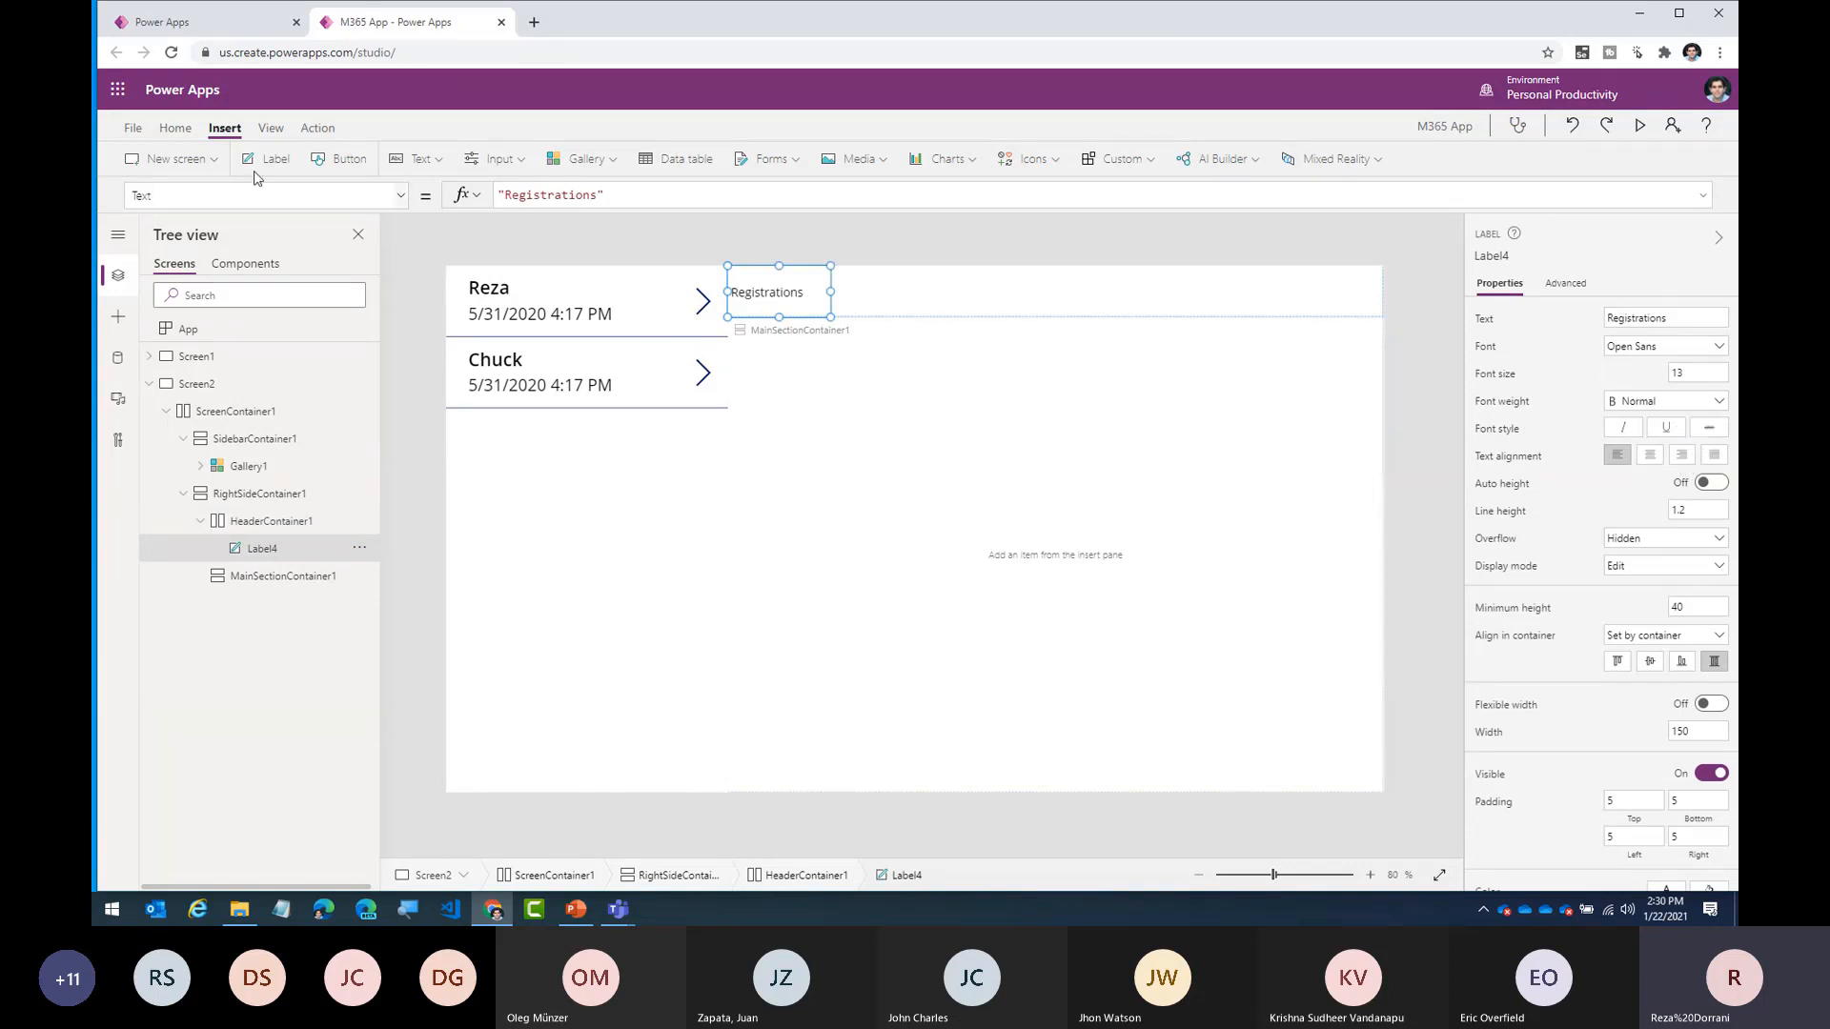
{"action": "left_click", "coordinate": [176, 127]}
{"action": "left_click", "coordinate": [708, 162]}
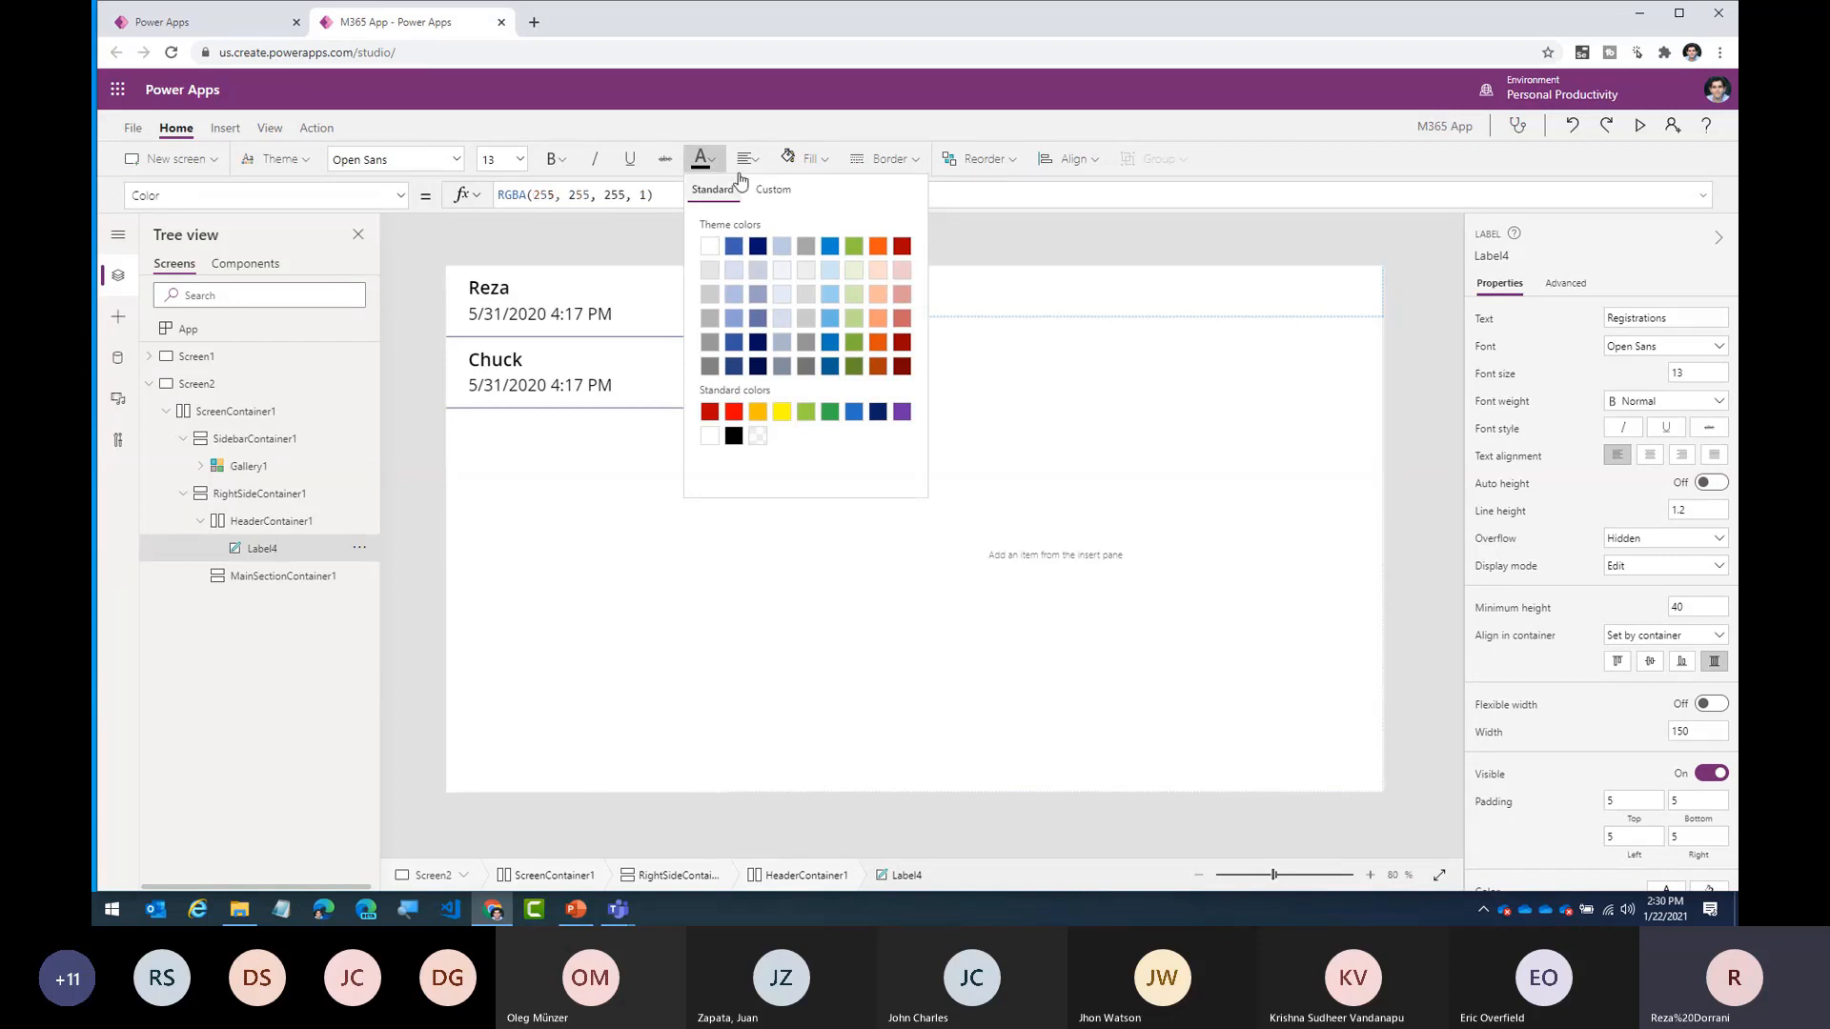
{"action": "left_click", "coordinate": [746, 159]}
{"action": "left_click", "coordinate": [776, 222]}
{"action": "left_click", "coordinate": [806, 162]}
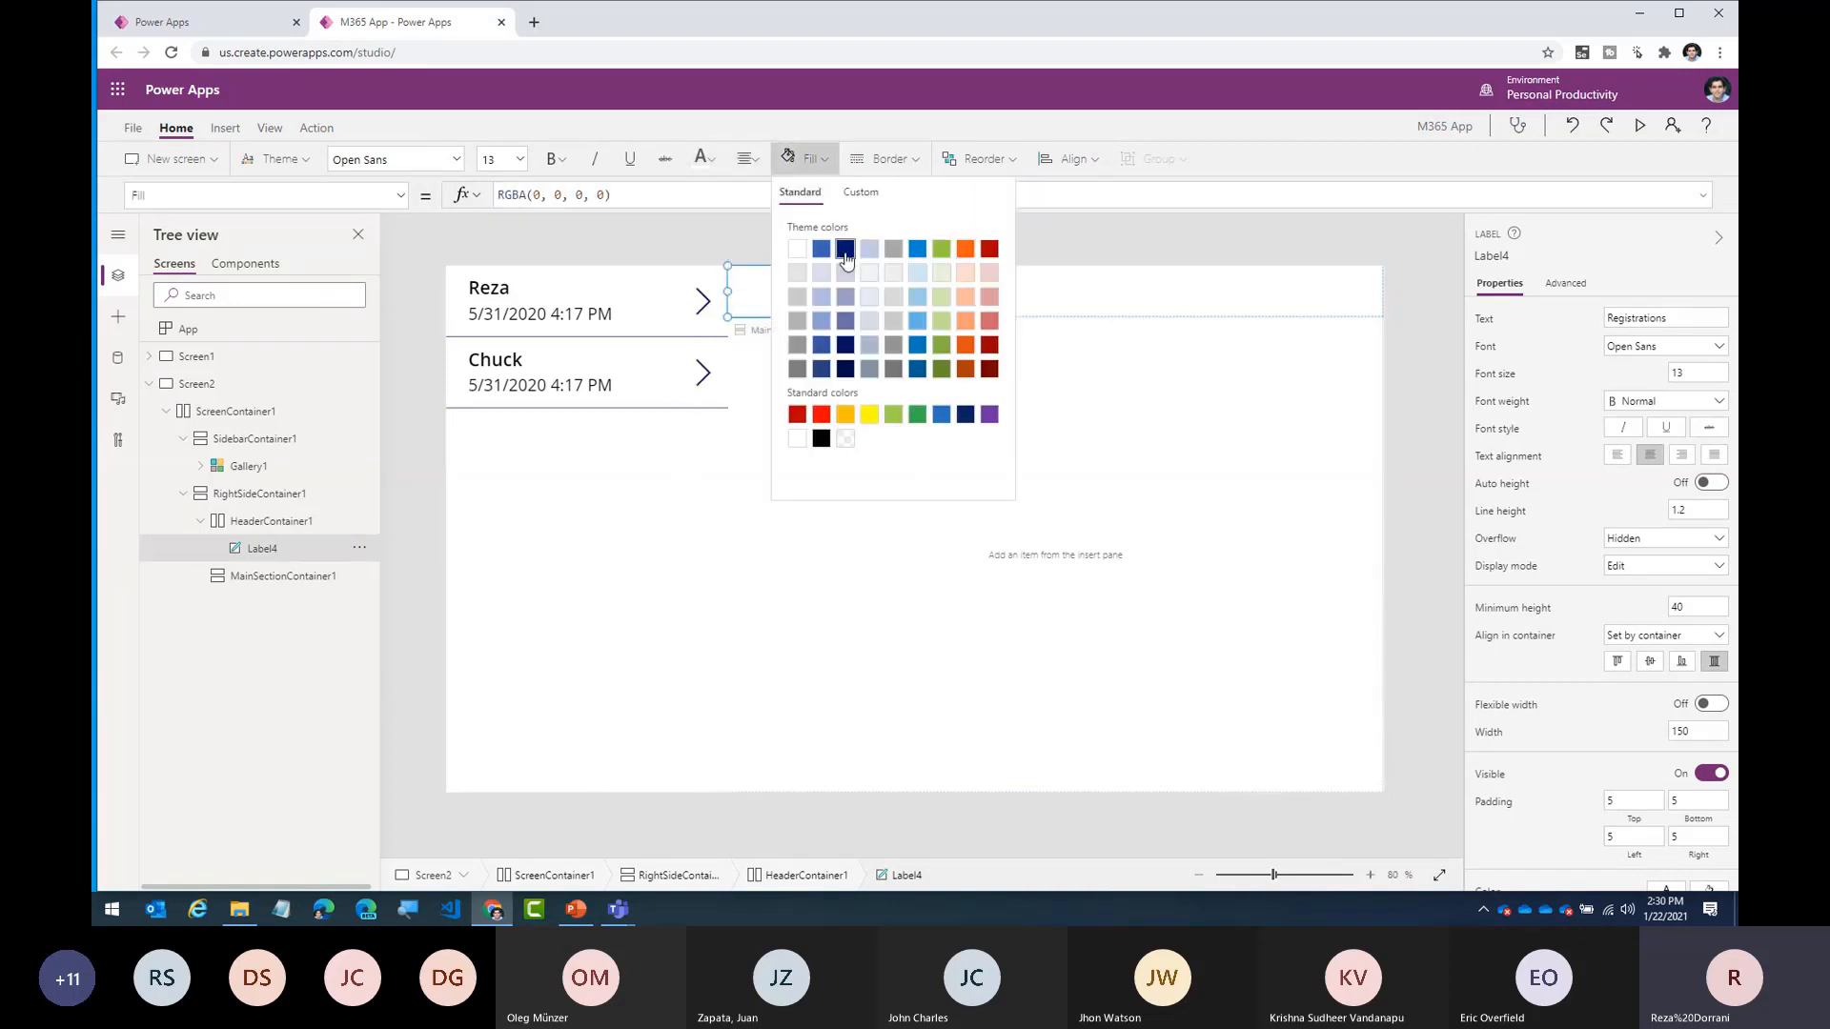
{"action": "left_click", "coordinate": [788, 317]}
- Turn on flexible width for the Registrations label in HeaderContainer1
{"action": "left_click", "coordinate": [337, 522]}
{"action": "left_click", "coordinate": [335, 546]}
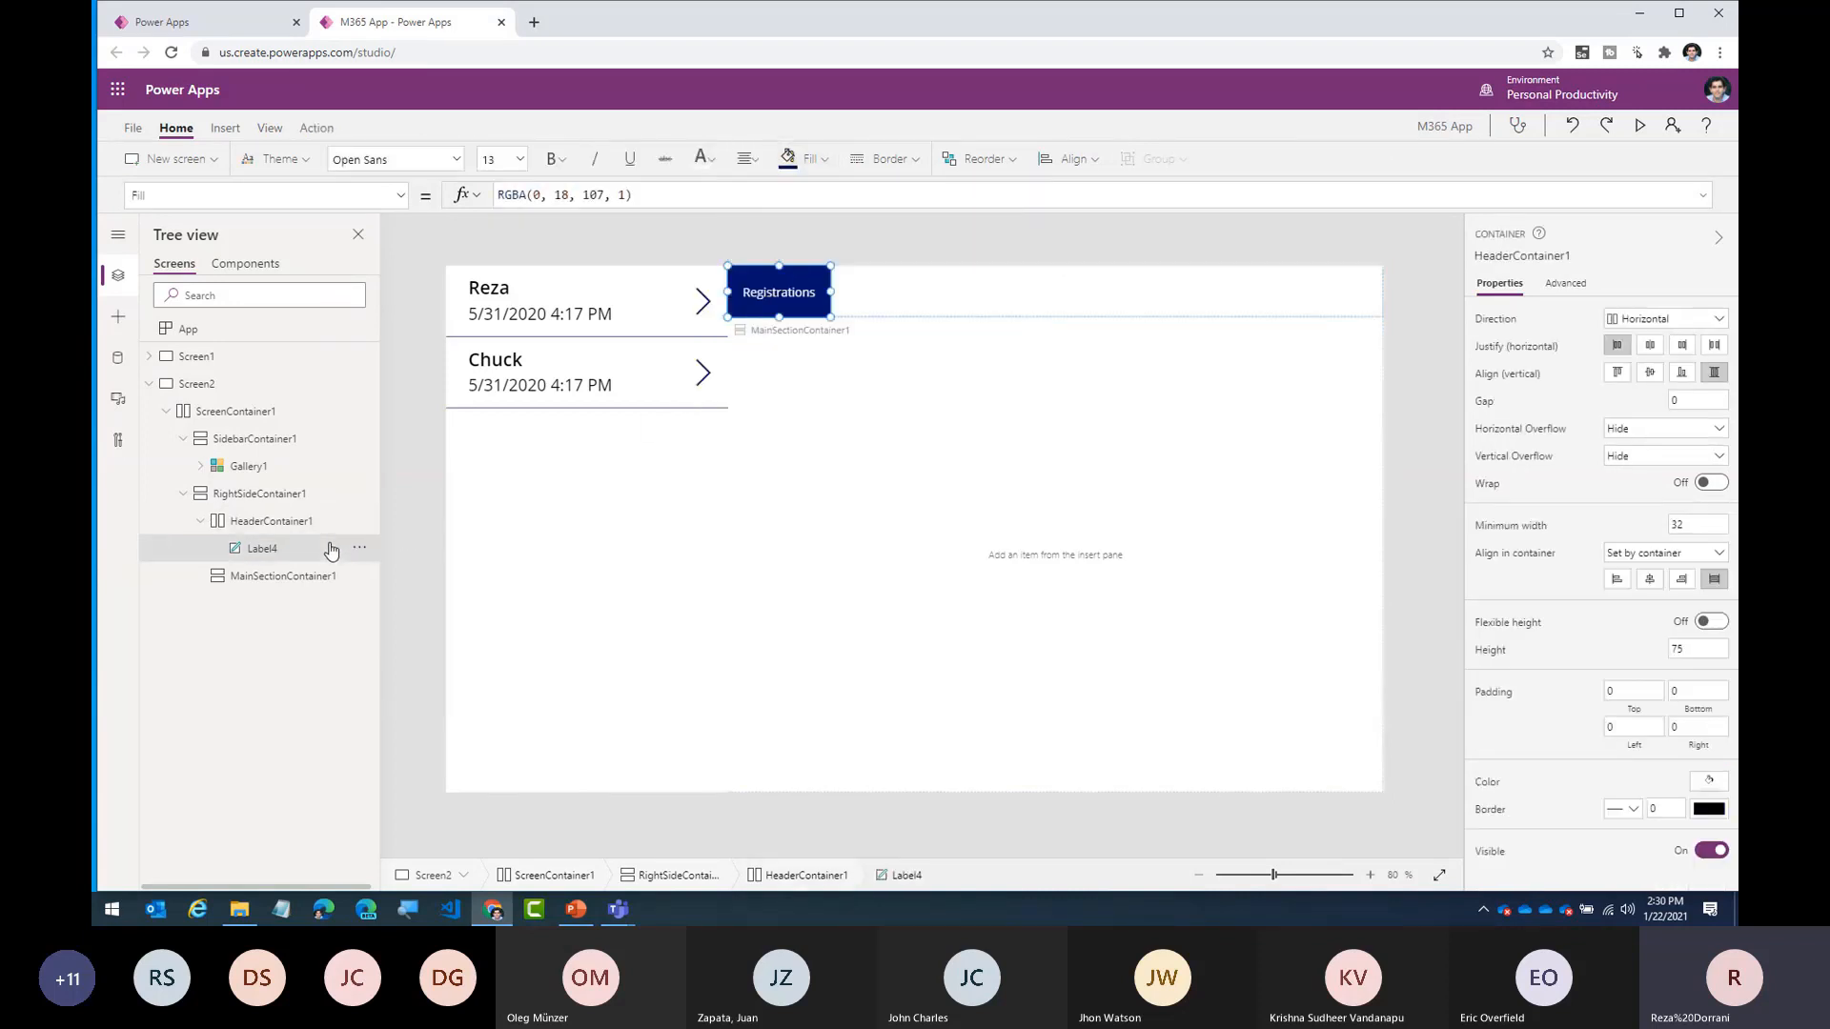
{"action": "left_click", "coordinate": [1699, 705]}
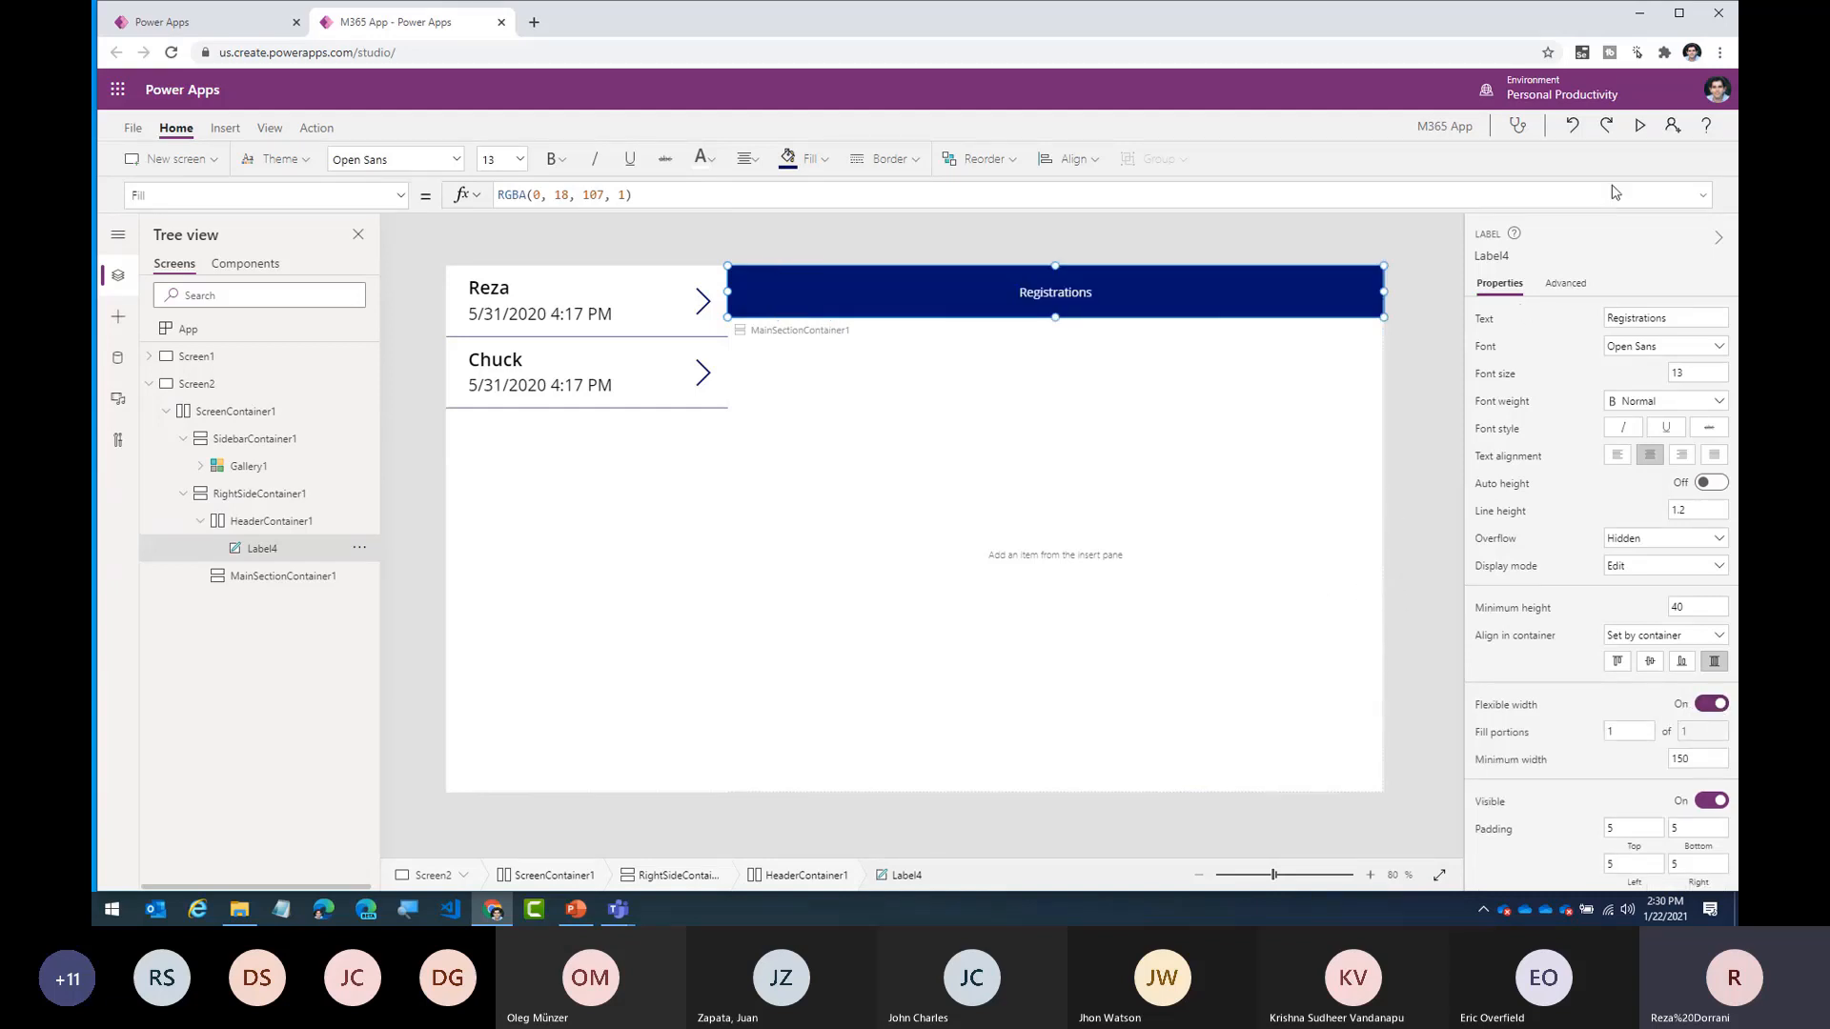
- Preview the app and check how the sidebar and header respond to narrowing and widening the browser window
{"action": "left_click", "coordinate": [1639, 128]}
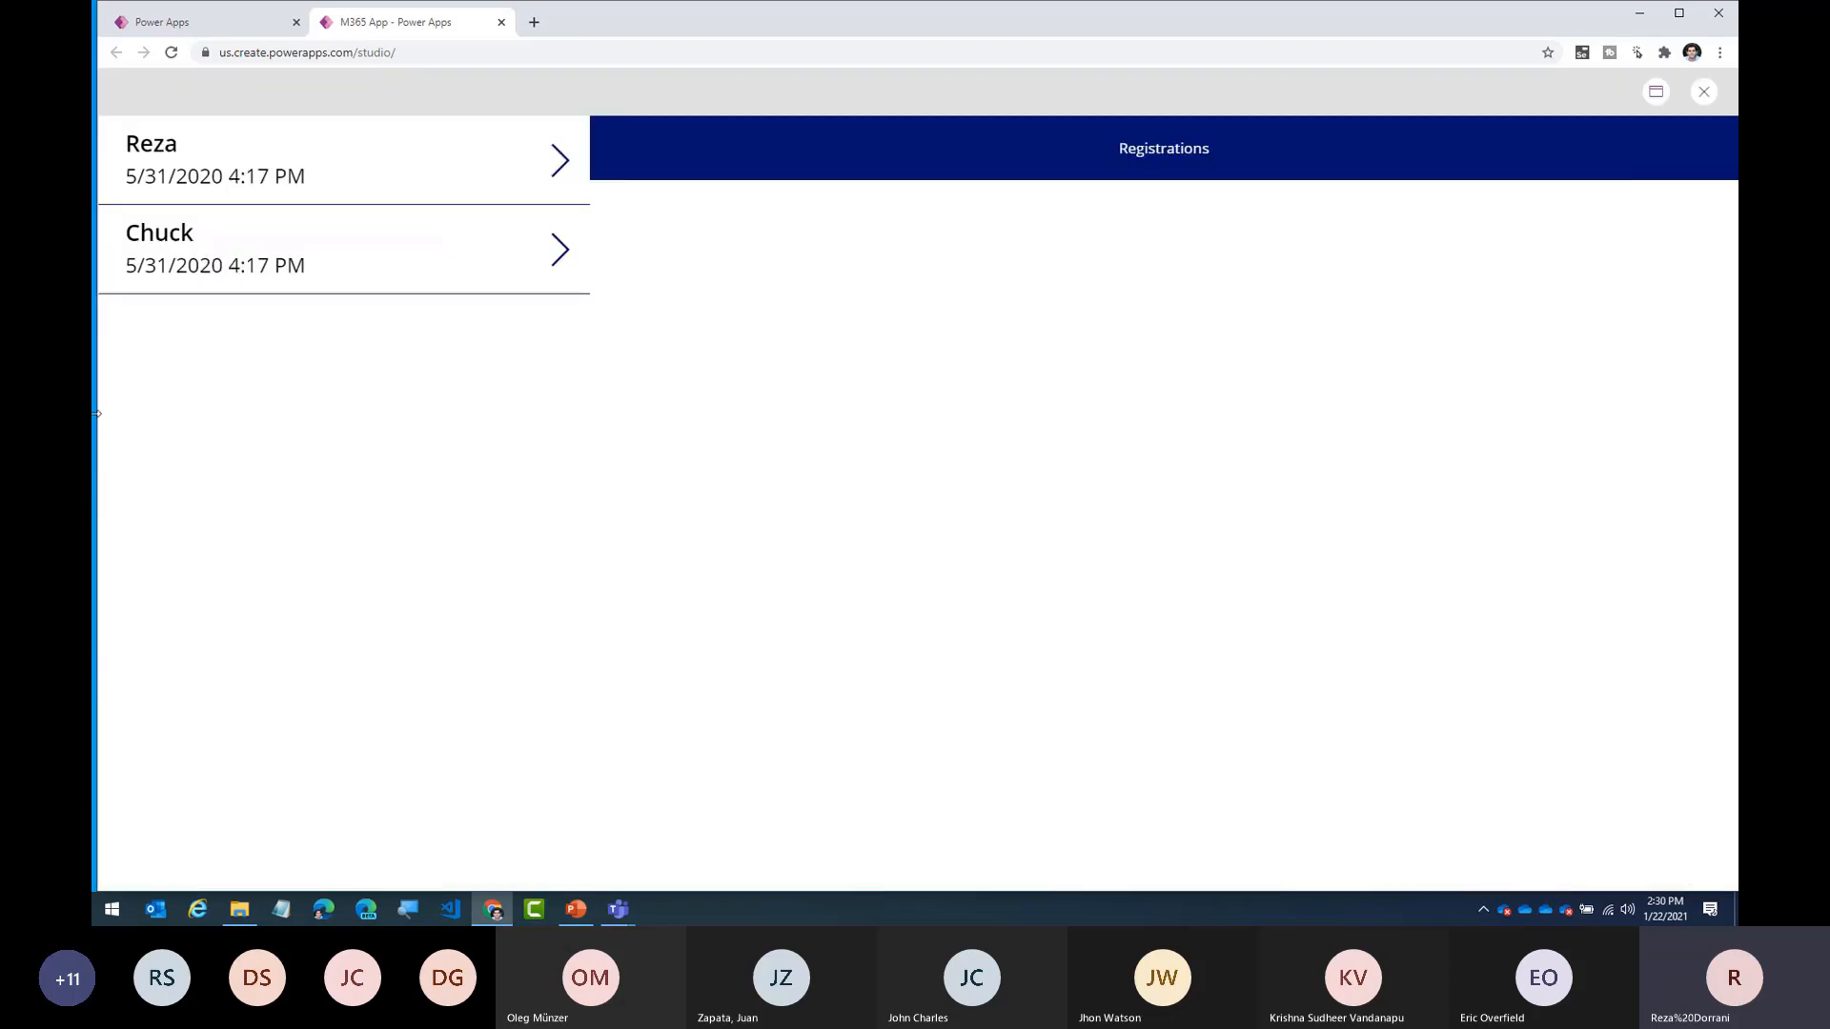
{"action": "left_click_drag", "start_coordinate": [95, 414], "coordinate": [1408, 395]}
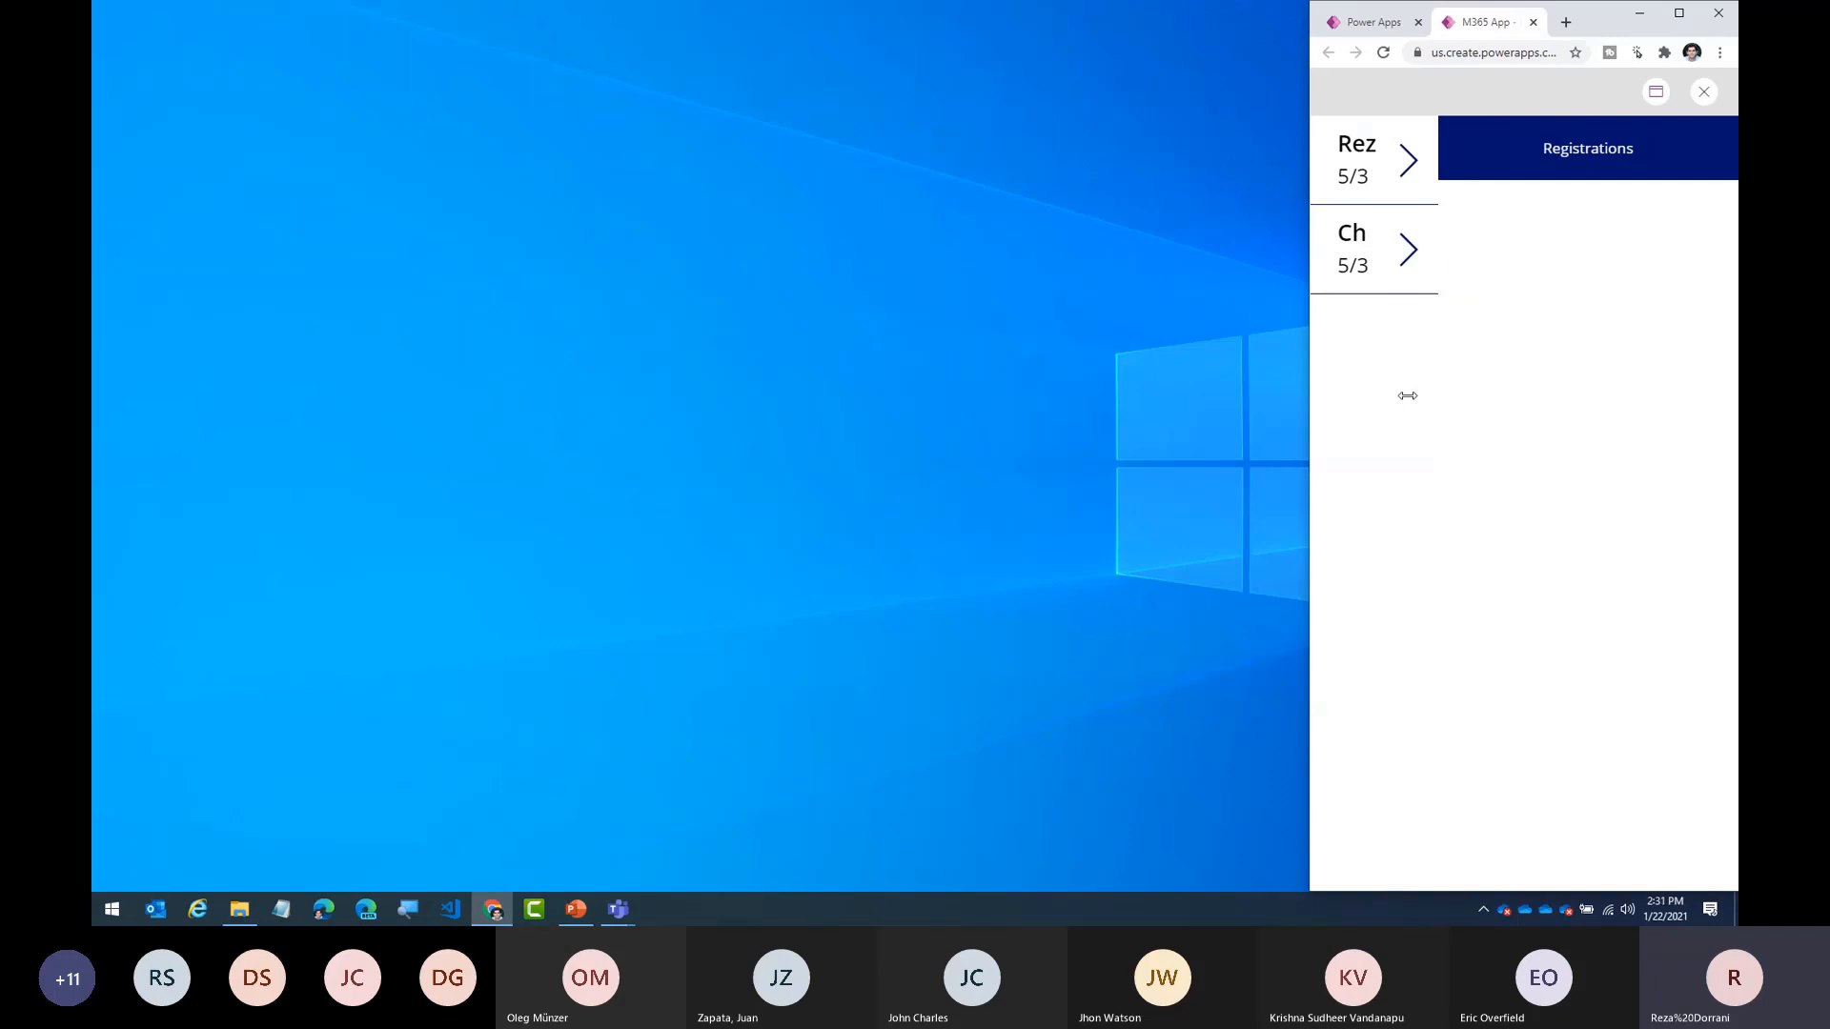
{"action": "left_click_drag", "start_coordinate": [1341, 413], "coordinate": [95, 417]}
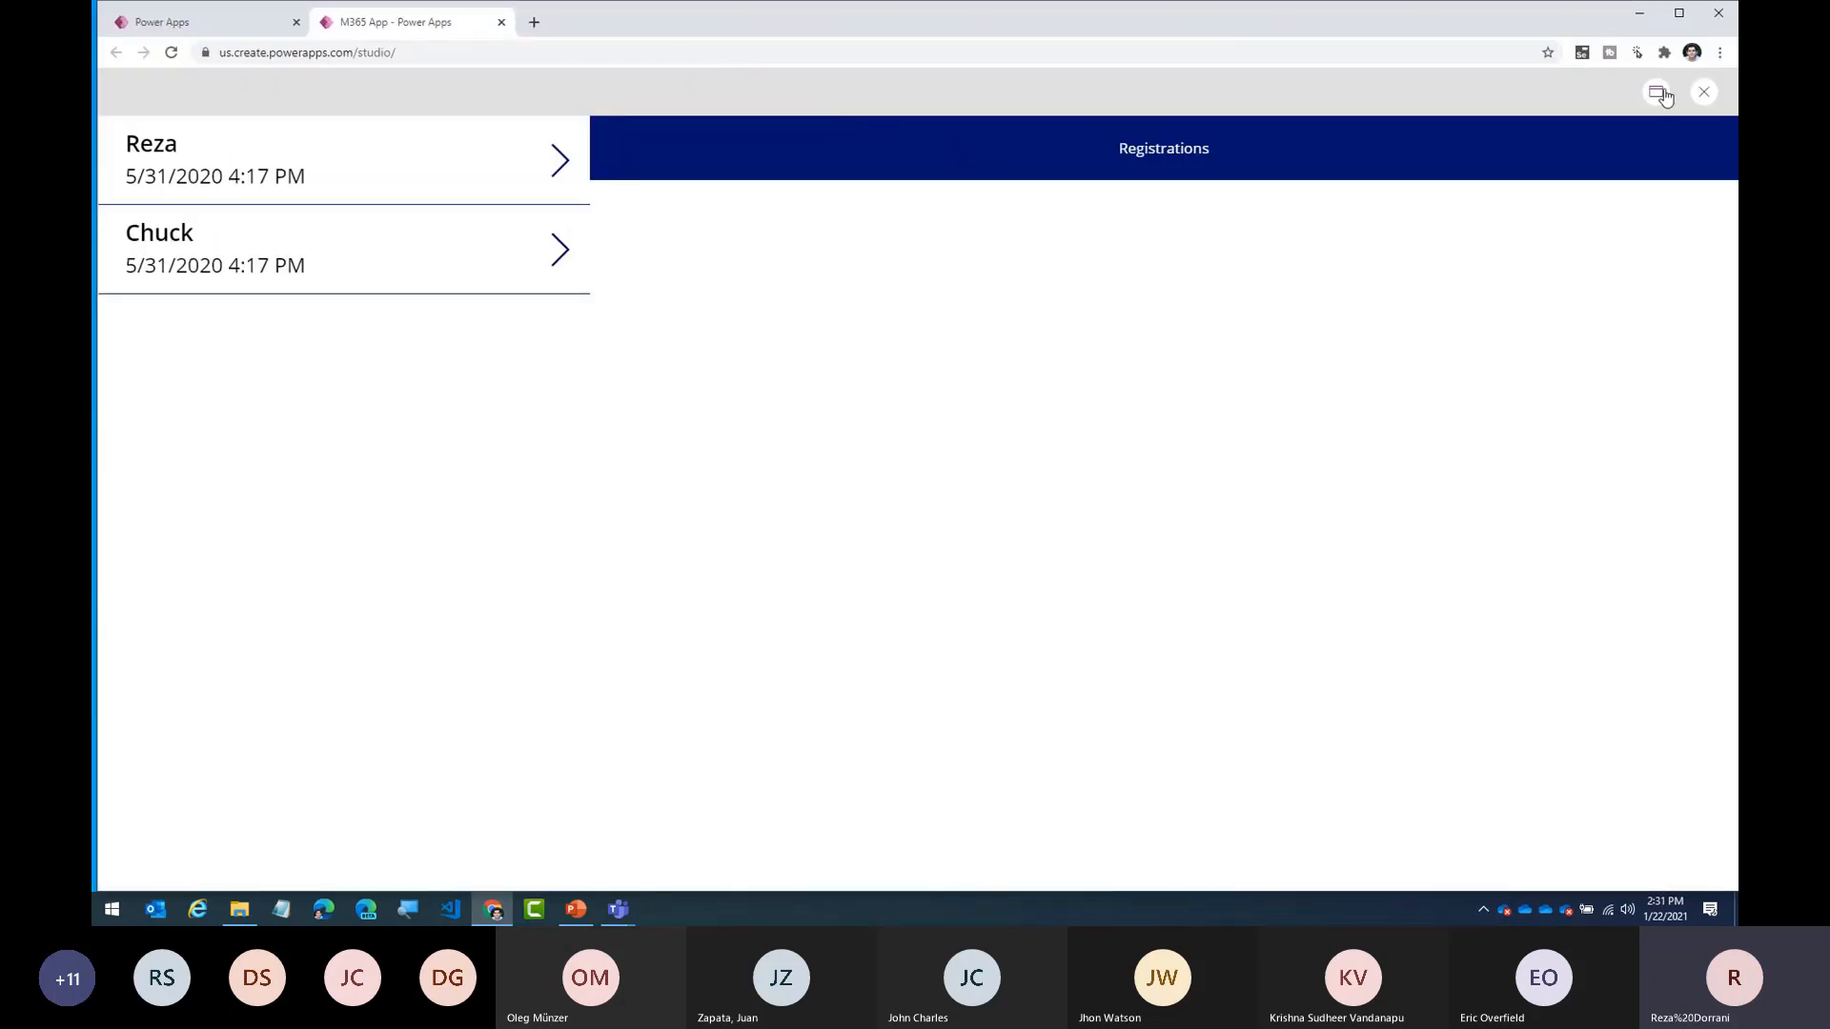
{"action": "left_click", "coordinate": [1704, 92]}
- Insert an edit form into MainSectionContainer1 and set its data source to Registrations
{"action": "left_click", "coordinate": [1022, 547]}
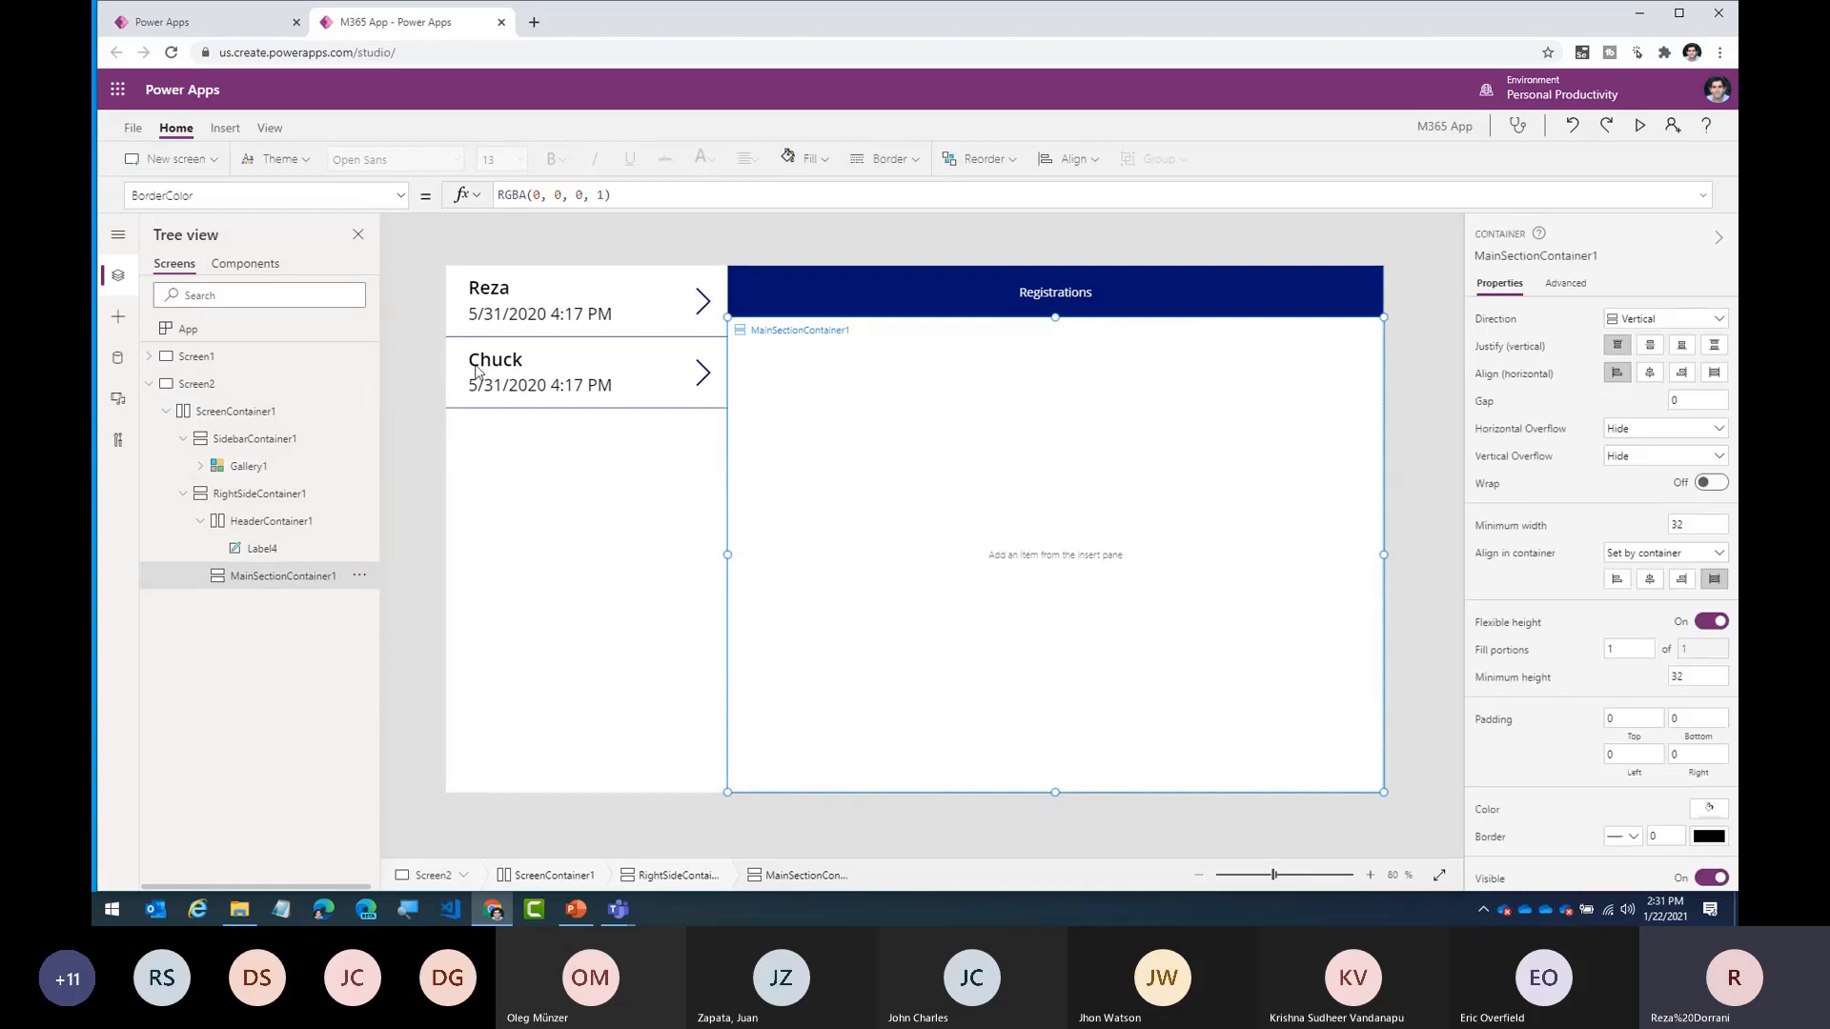
{"action": "left_click", "coordinate": [225, 127]}
{"action": "left_click", "coordinate": [763, 159]}
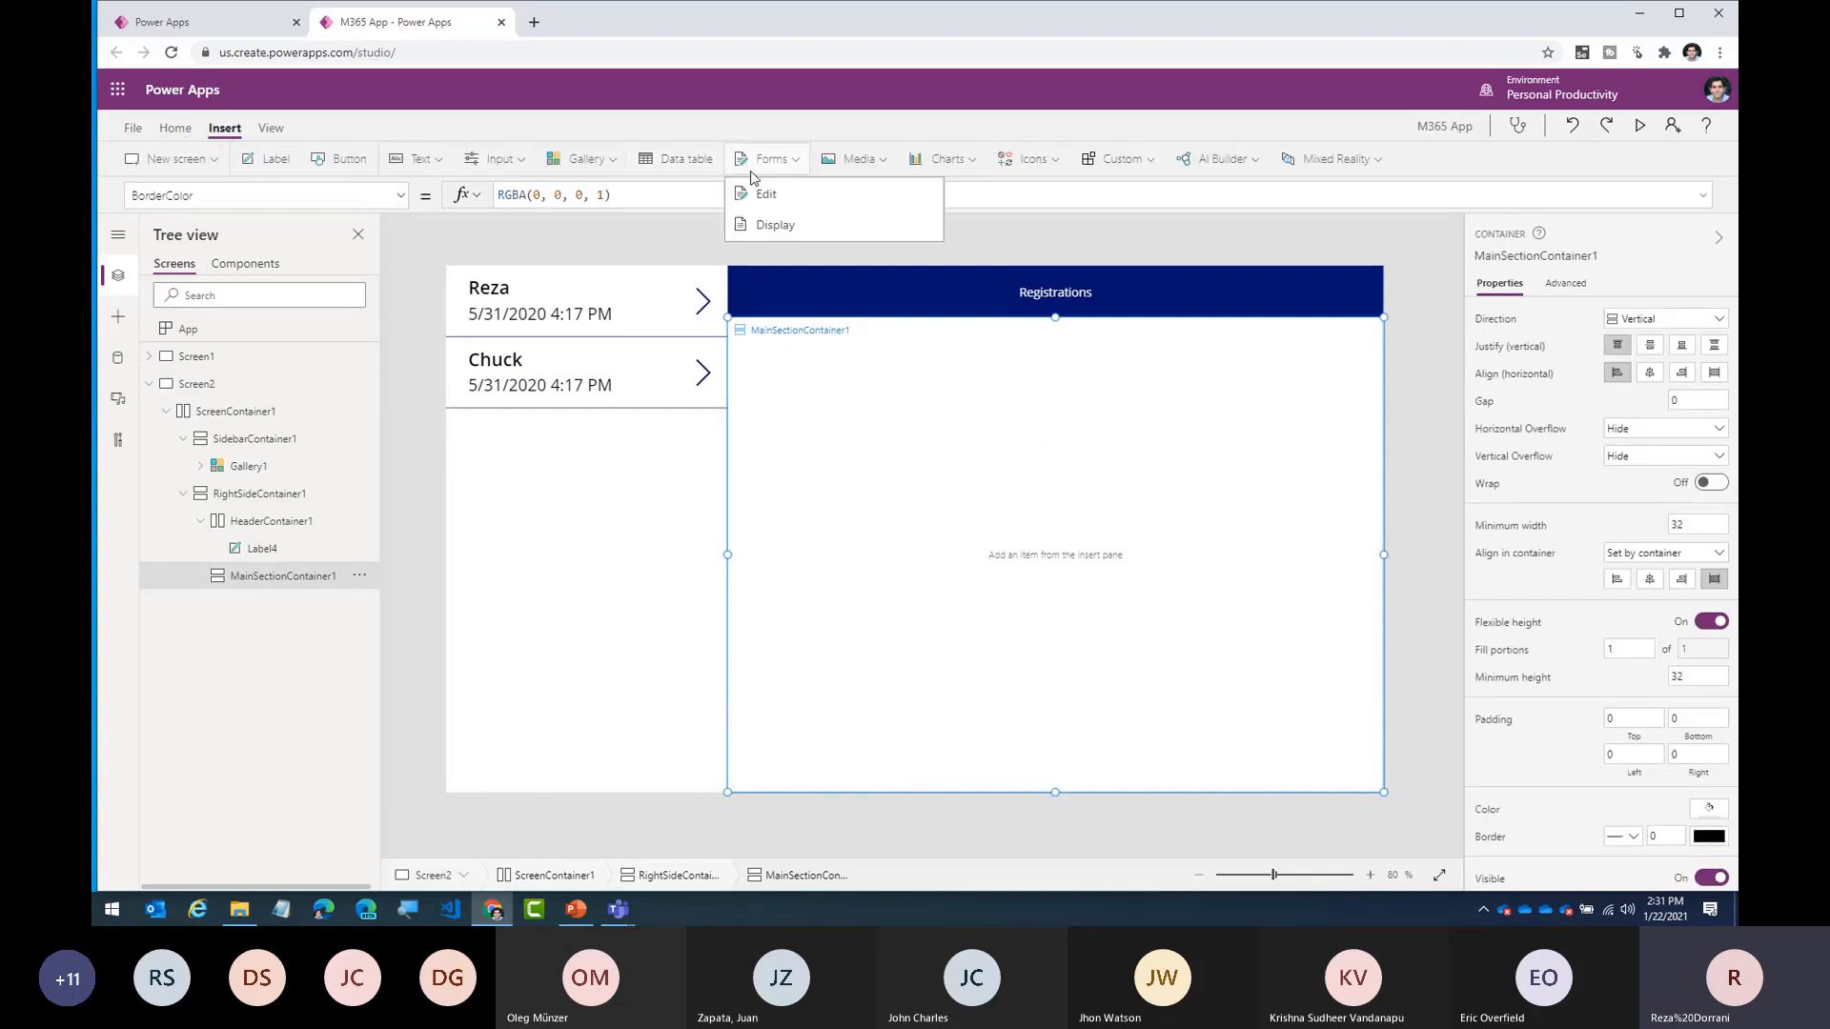
{"action": "left_click", "coordinate": [762, 181]}
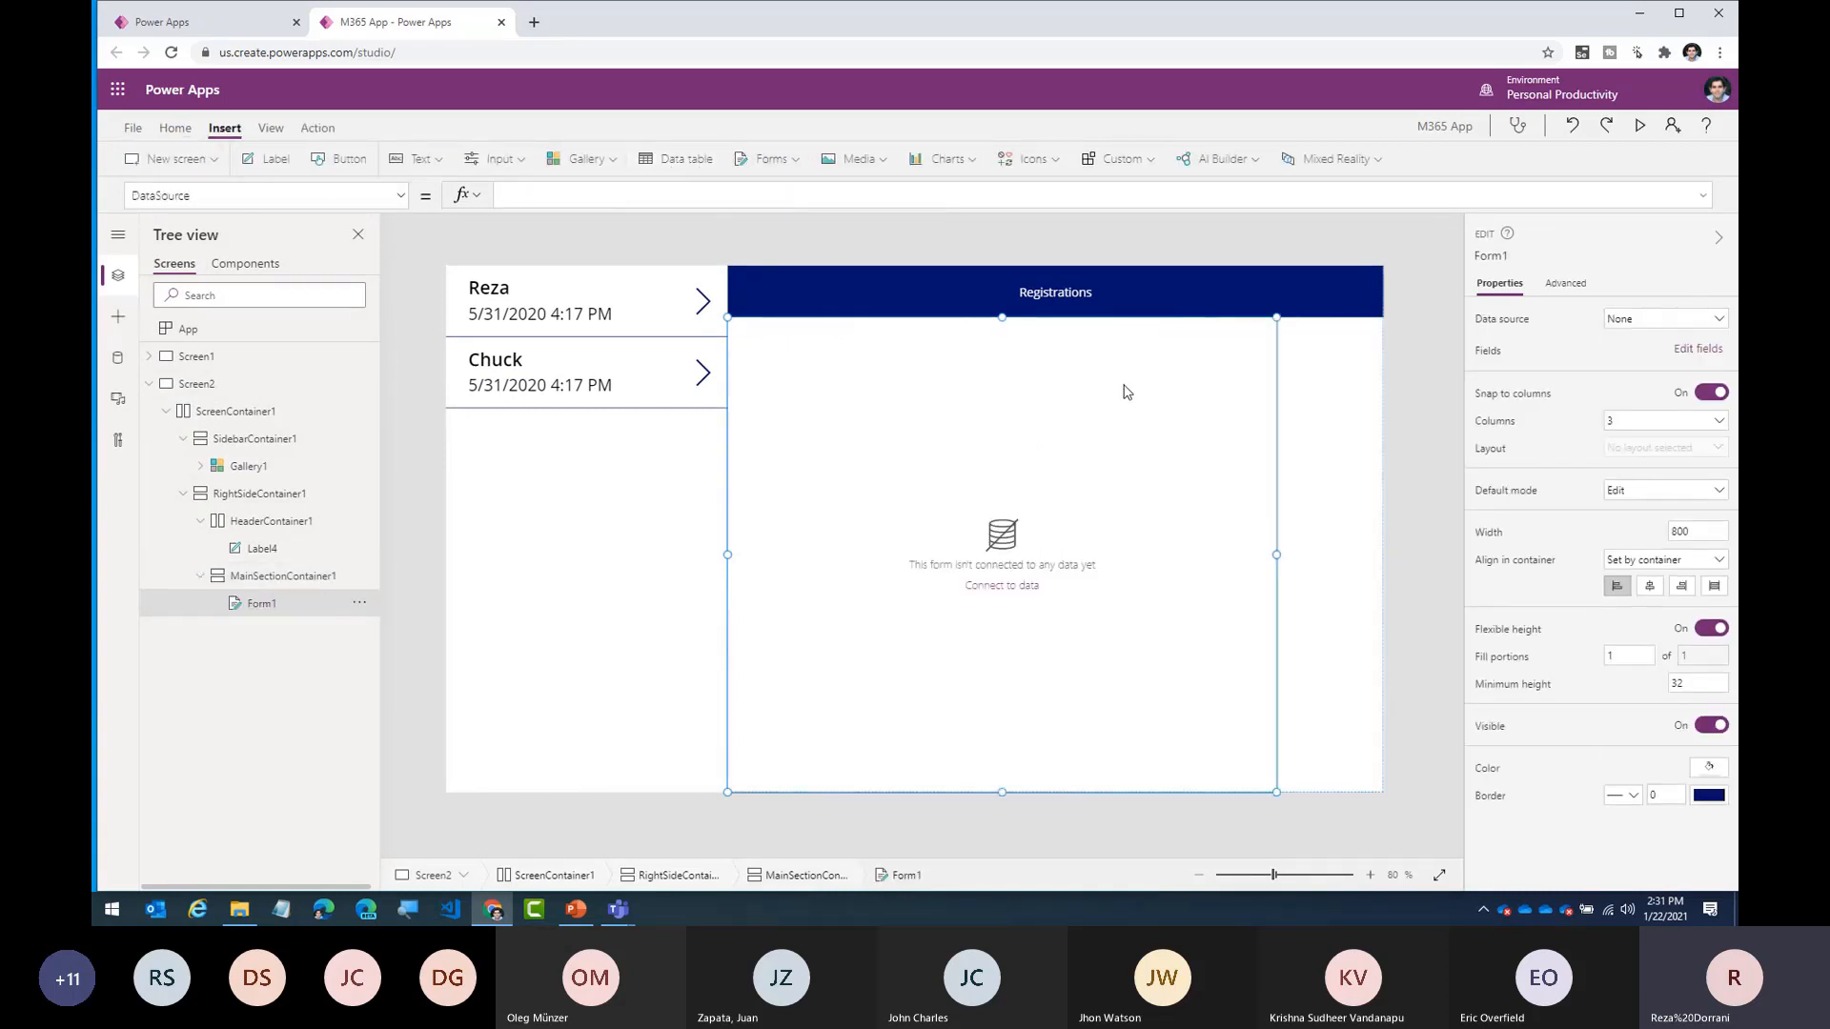
{"action": "left_click", "coordinate": [1636, 325]}
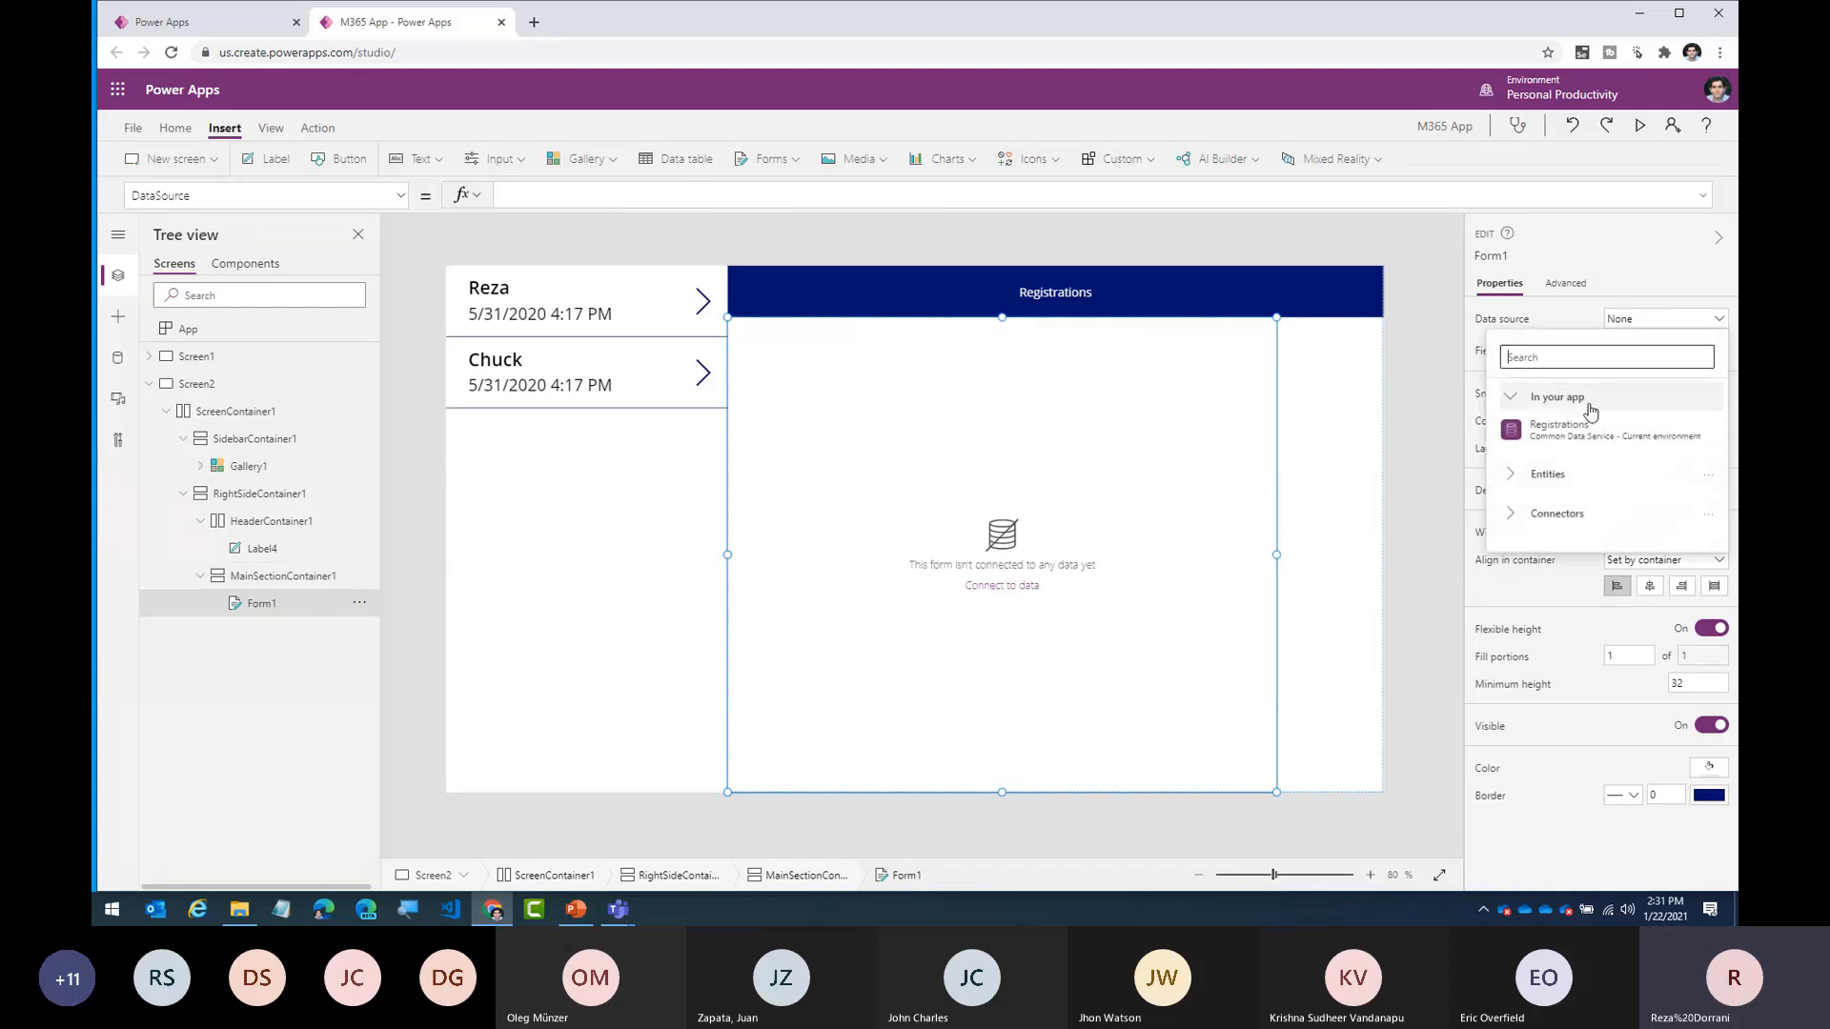
{"action": "left_click", "coordinate": [1595, 423]}
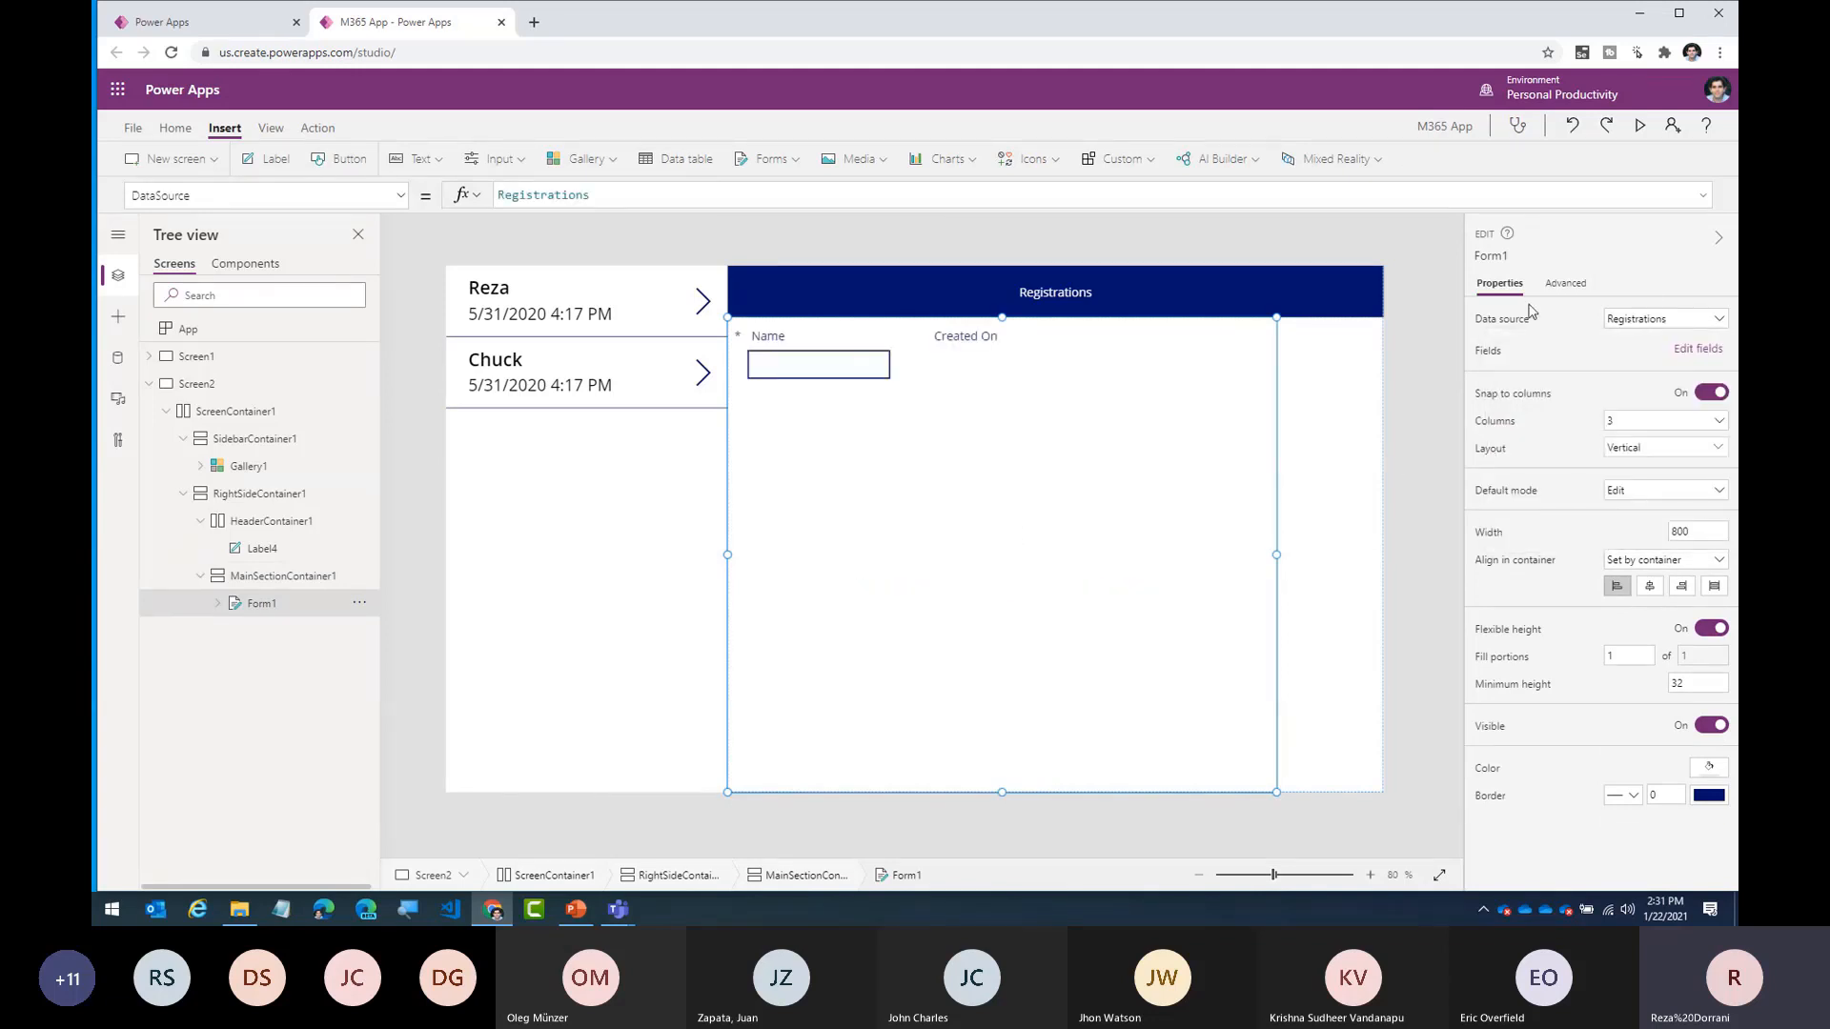
- Remove the Created On field from the edit form
{"action": "left_click", "coordinate": [1679, 349]}
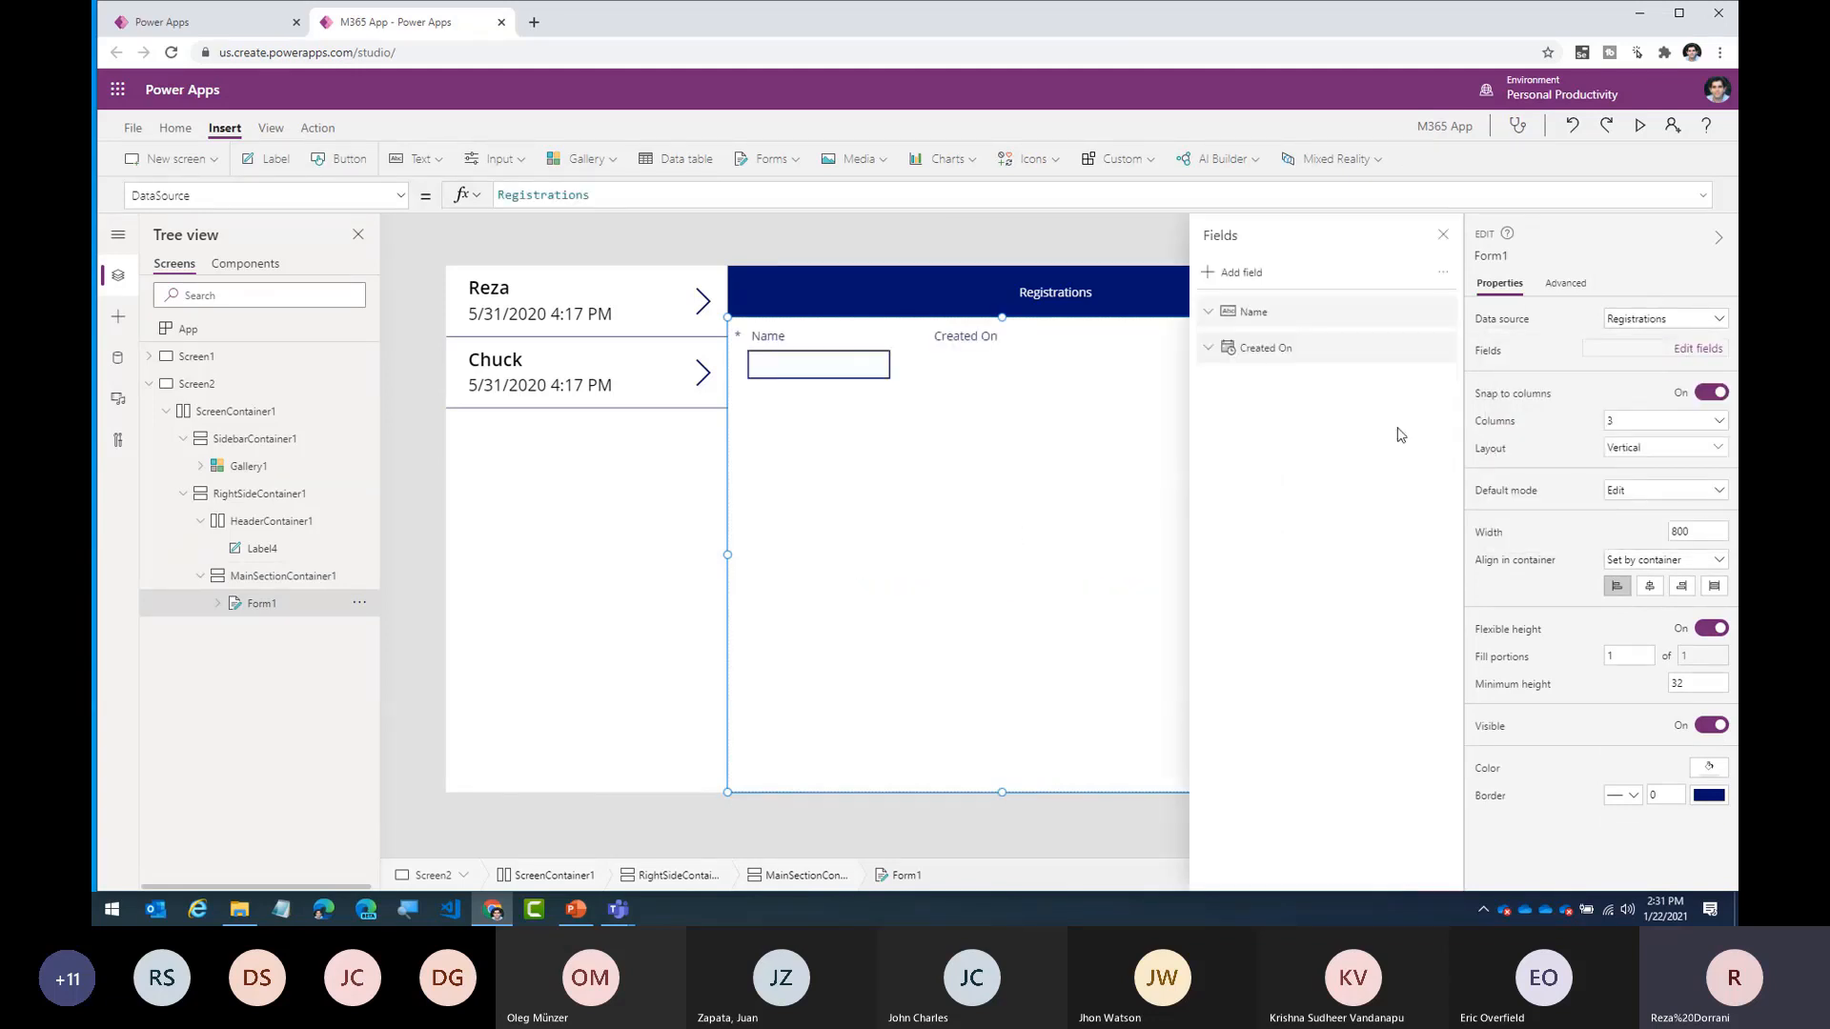
{"action": "left_click", "coordinate": [1441, 350]}
{"action": "left_click", "coordinate": [1463, 433]}
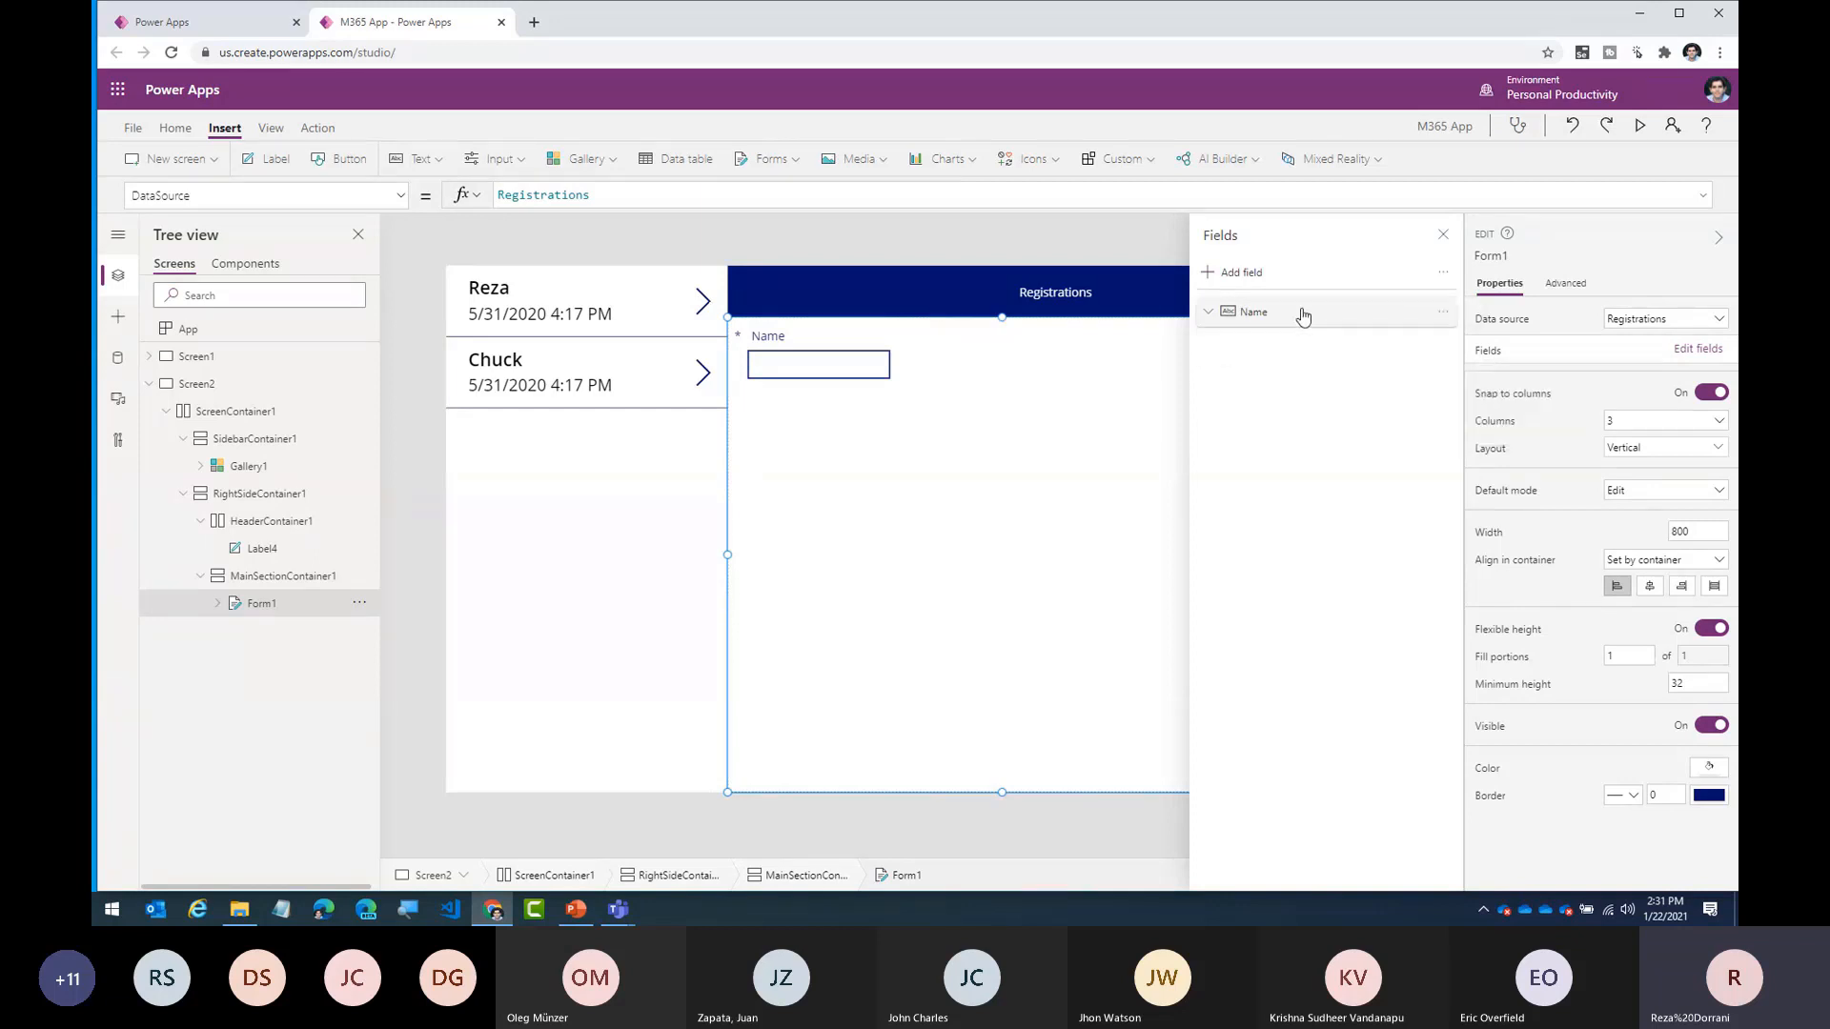
{"action": "left_click", "coordinate": [1256, 277]}
{"action": "scroll", "coordinate": [1304, 450], "scroll_direction": "down", "scroll_amount": 5}
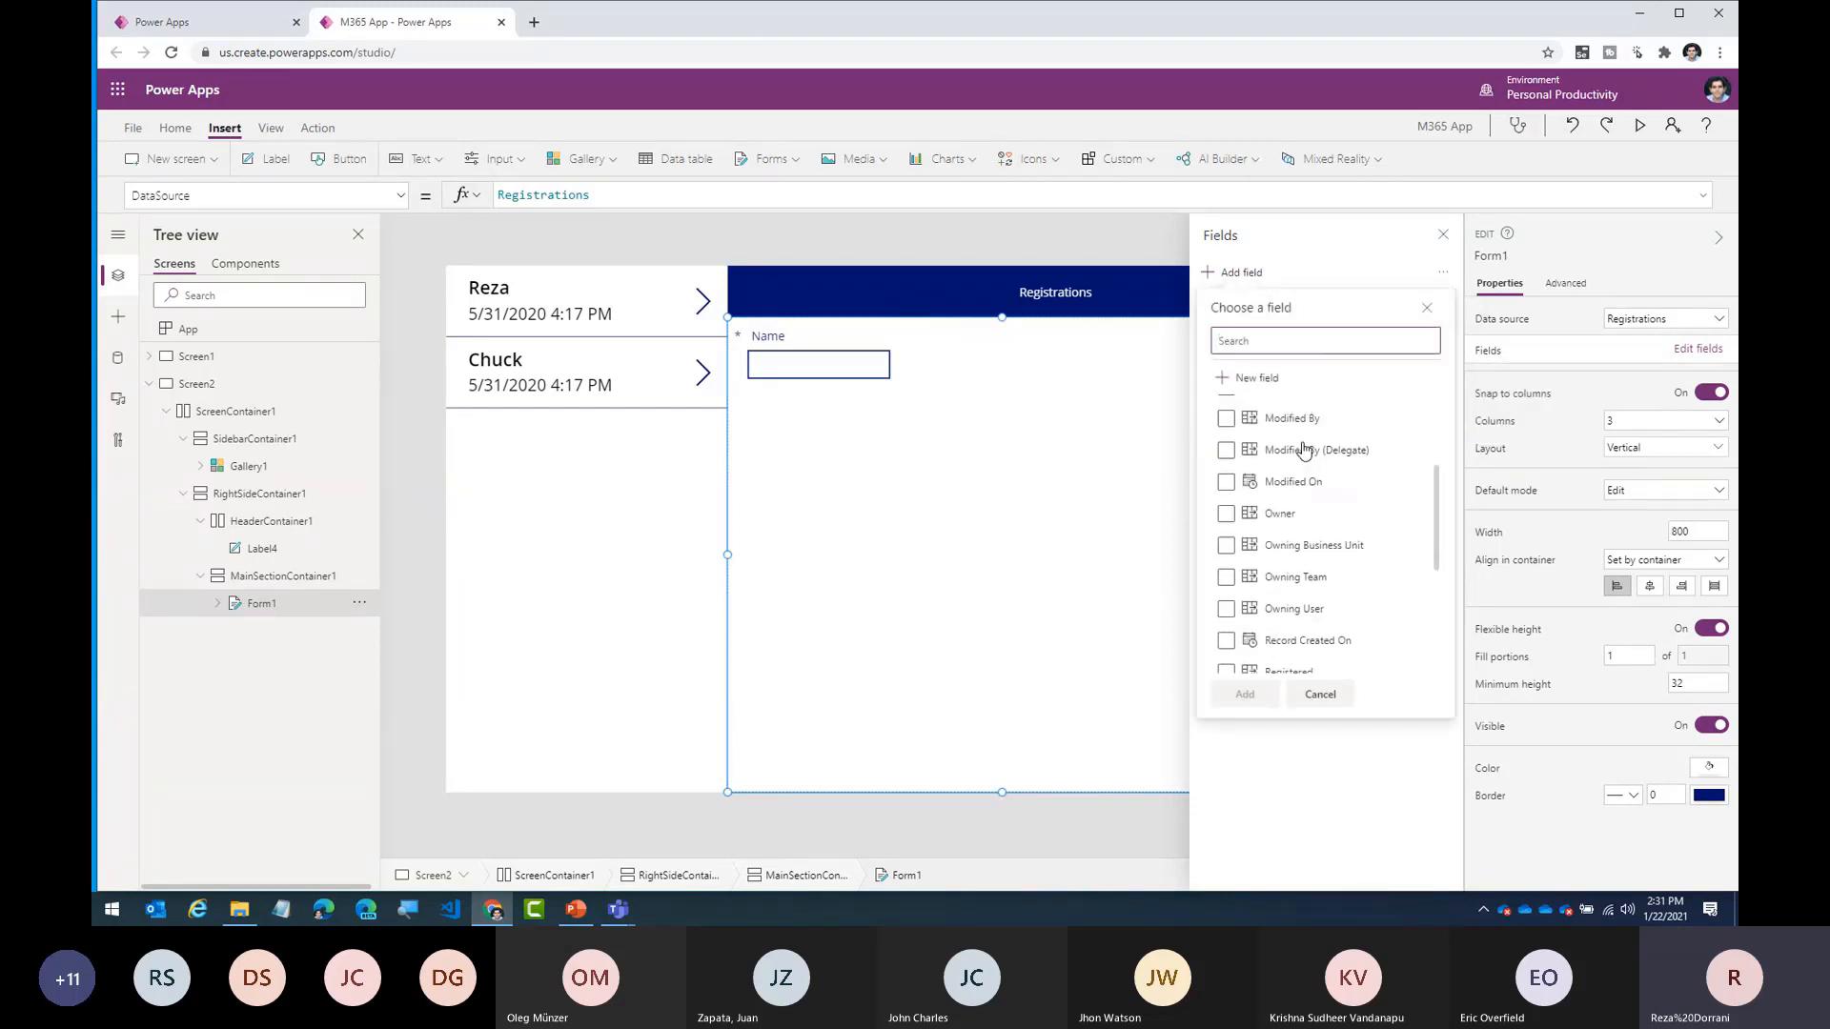
{"action": "scroll", "coordinate": [1304, 449], "scroll_direction": "down", "scroll_amount": 2}
{"action": "left_click", "coordinate": [1322, 776]}
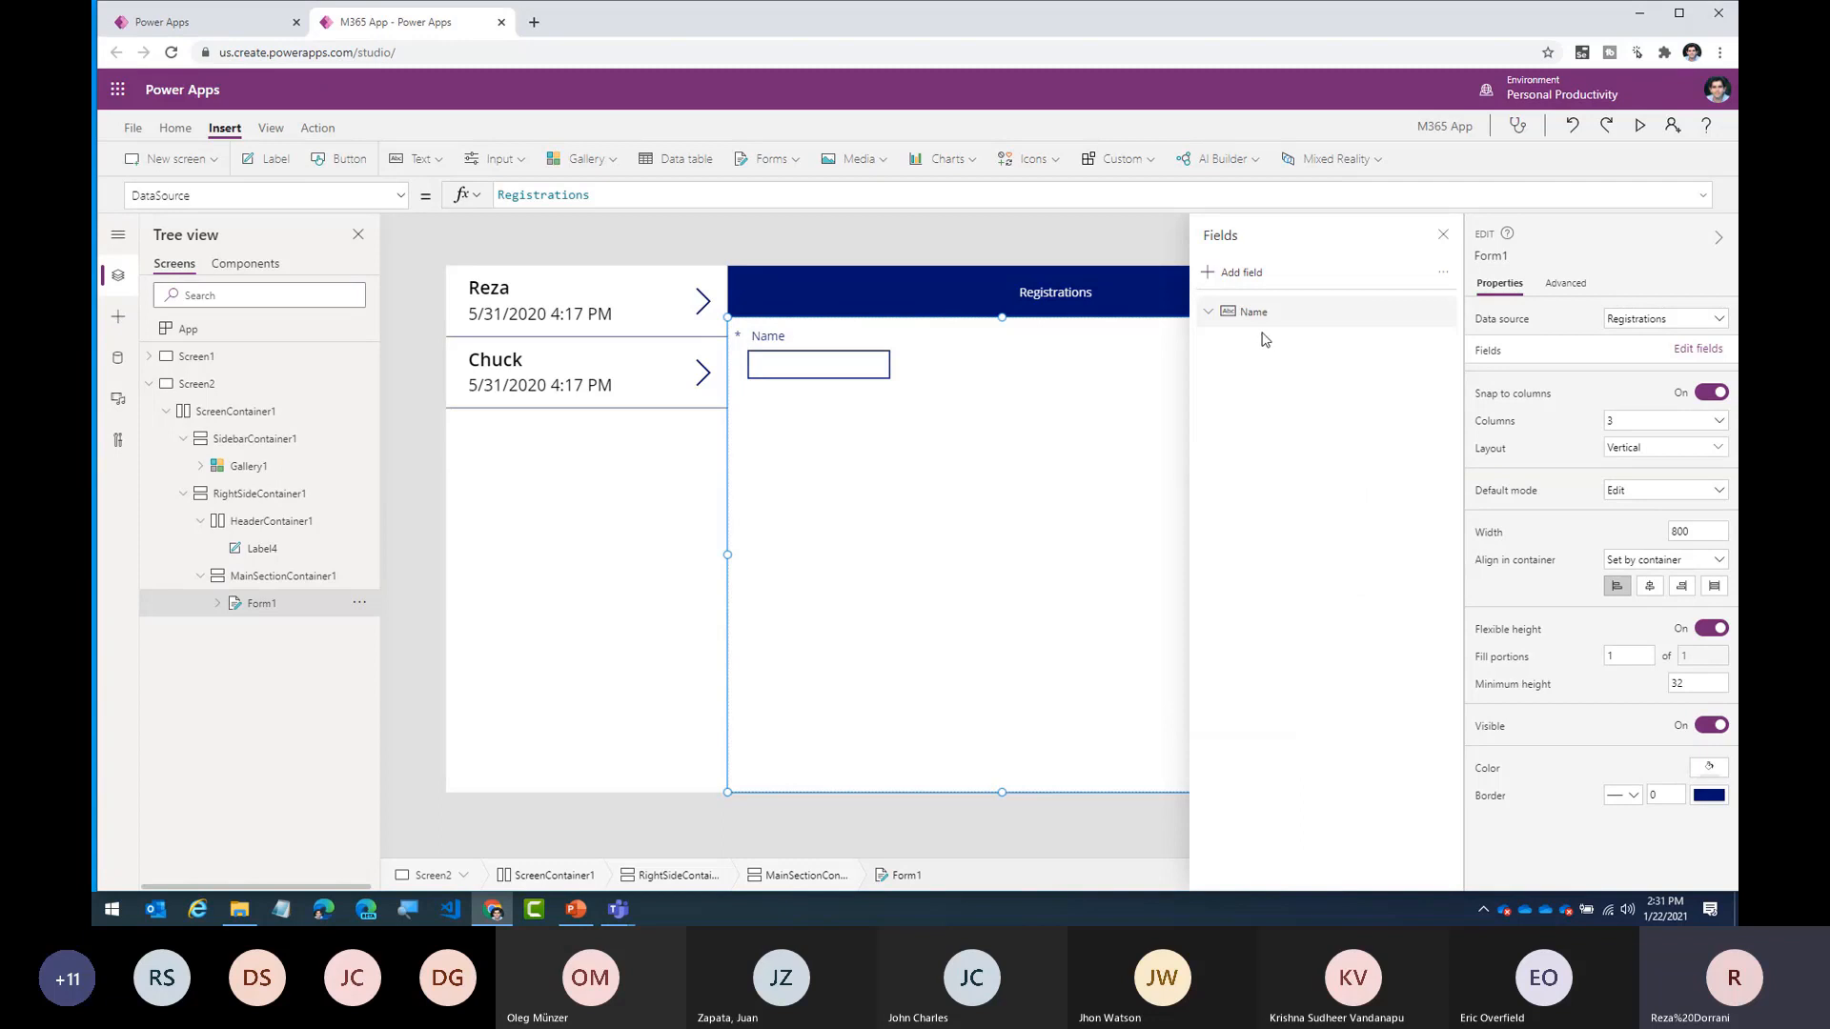
- Set the Registrations edit form to 1 column with New as its default mode
{"action": "left_click", "coordinate": [1625, 420]}
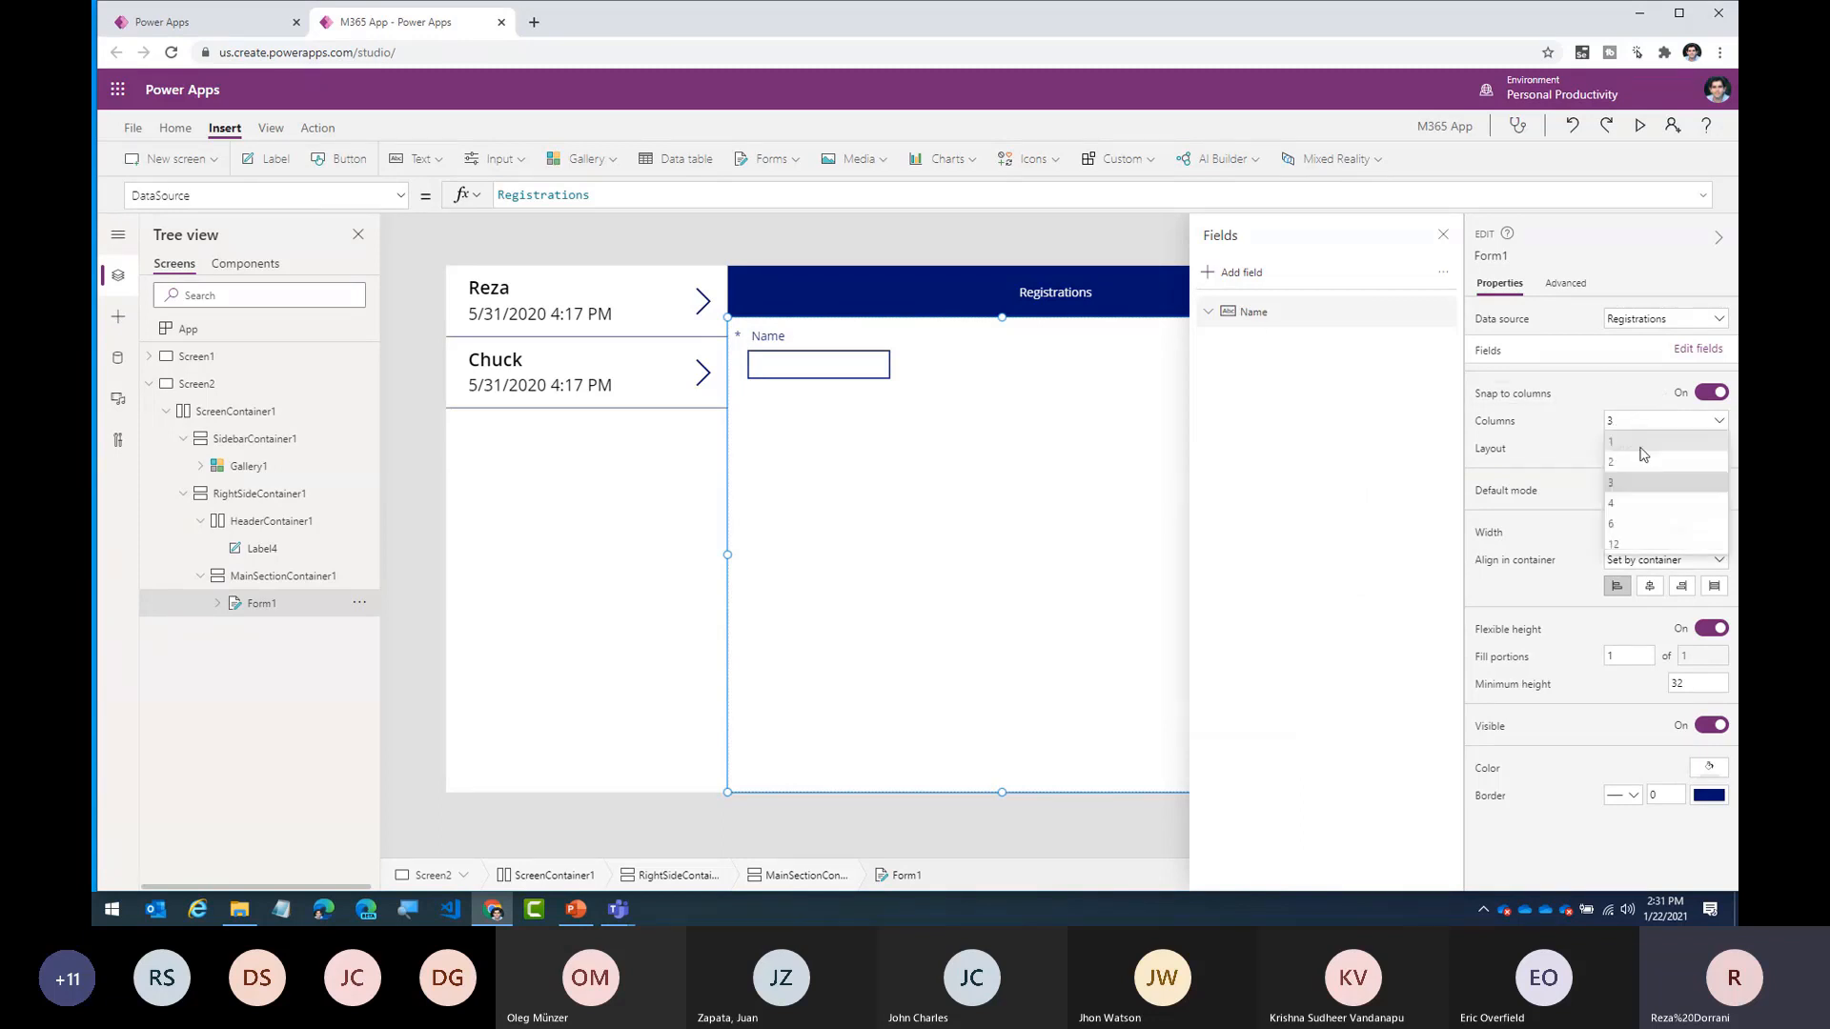
{"action": "left_click", "coordinate": [1640, 446]}
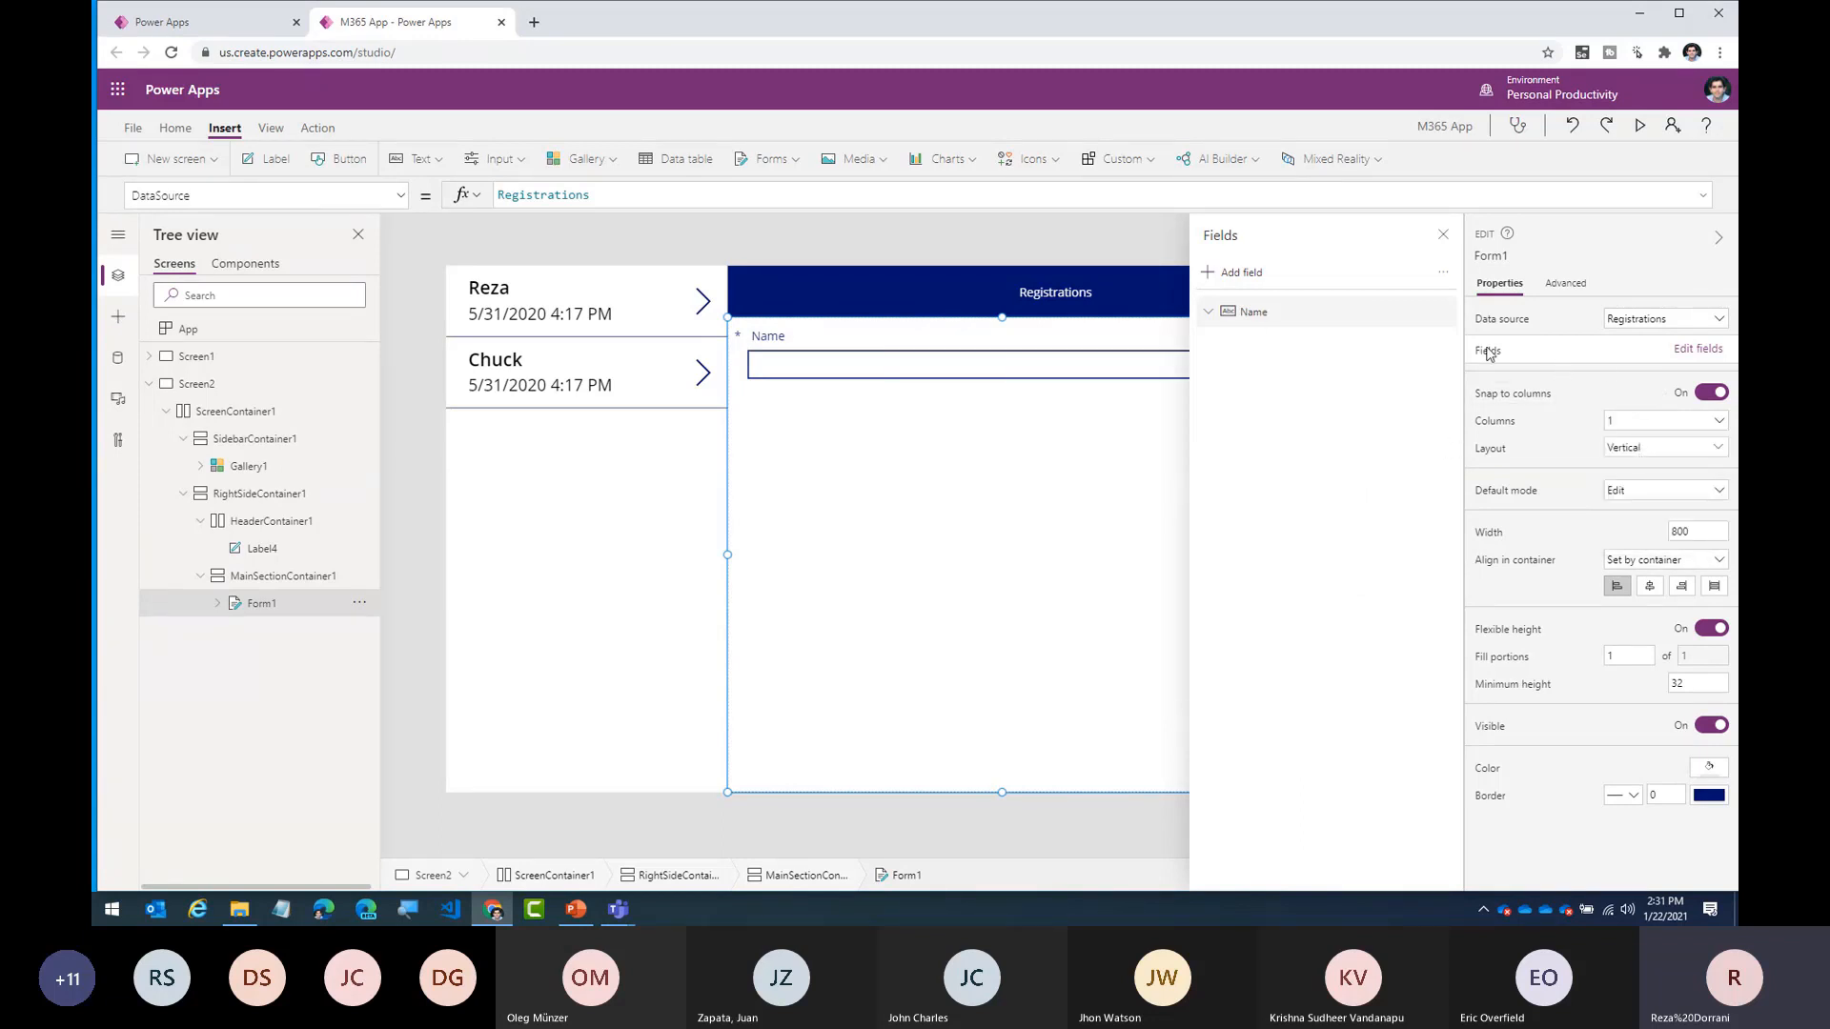
{"action": "left_click", "coordinate": [1659, 494]}
{"action": "left_click", "coordinate": [1660, 530]}
{"action": "left_click", "coordinate": [1443, 238]}
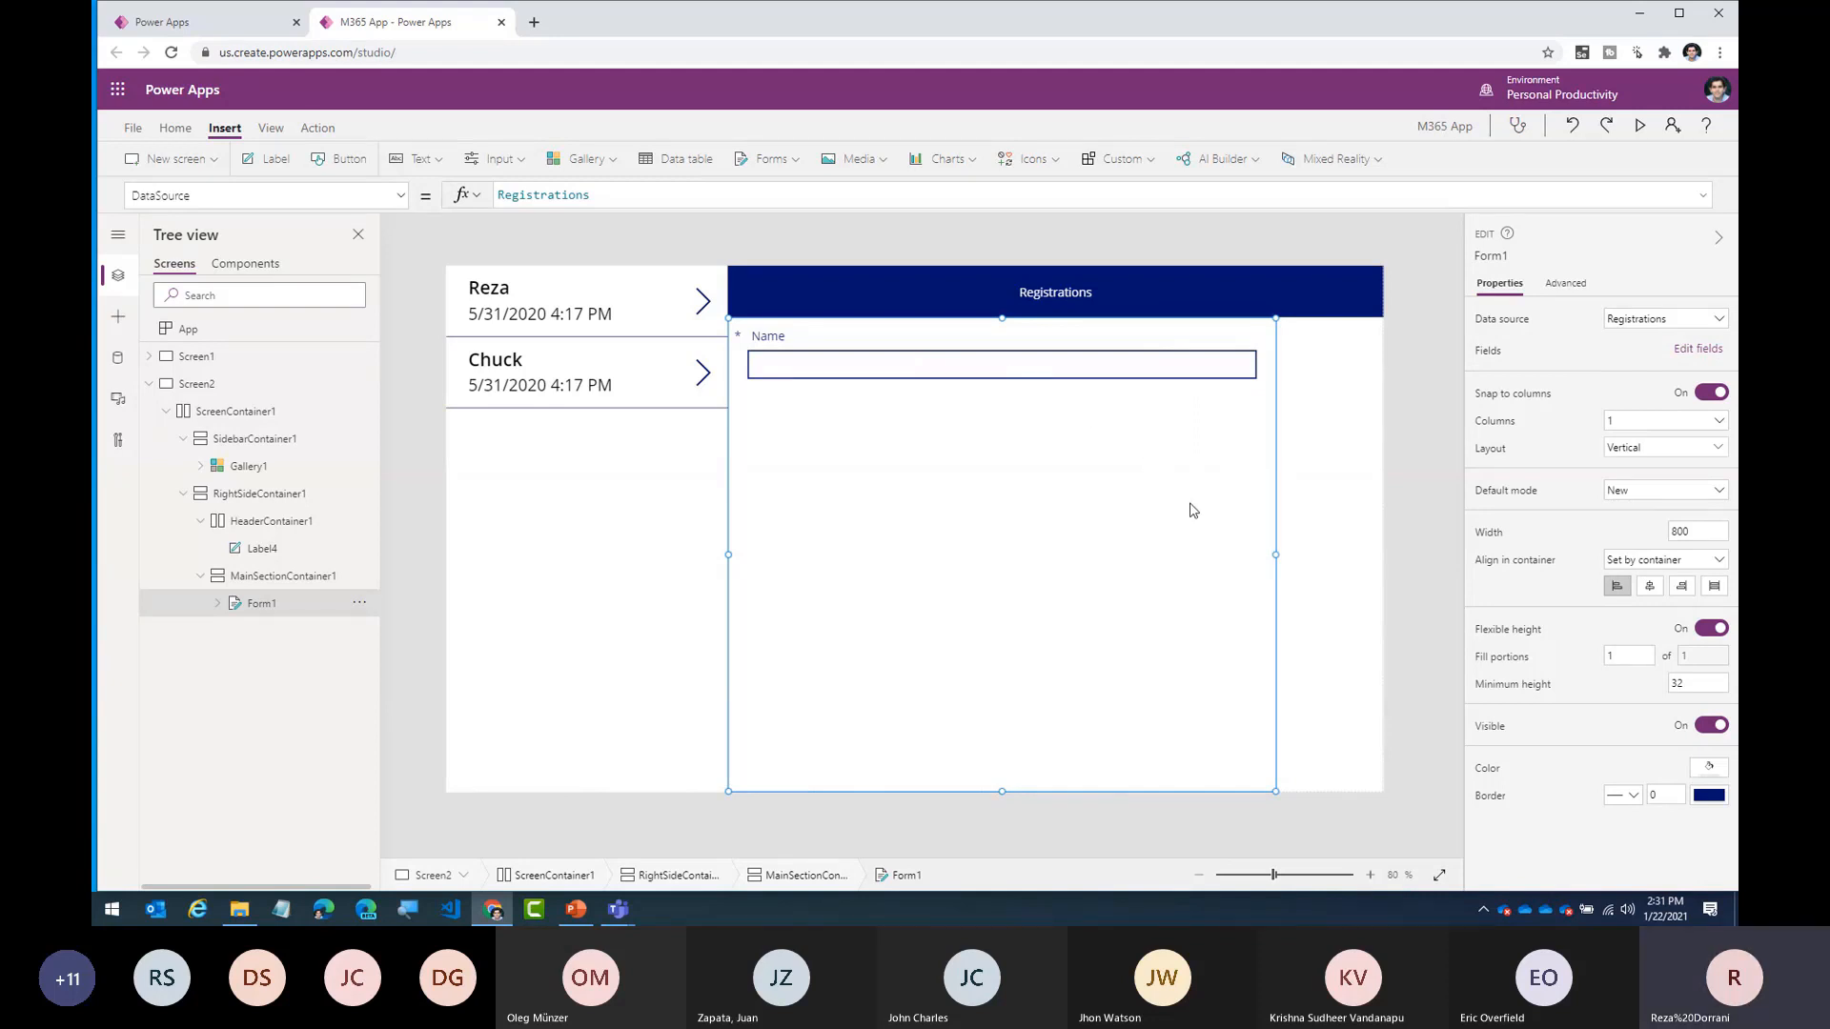
- Set the horizontal alignment of MainSectionContainer1 to stretch so Form1 fills its width
{"action": "left_click", "coordinate": [1281, 572]}
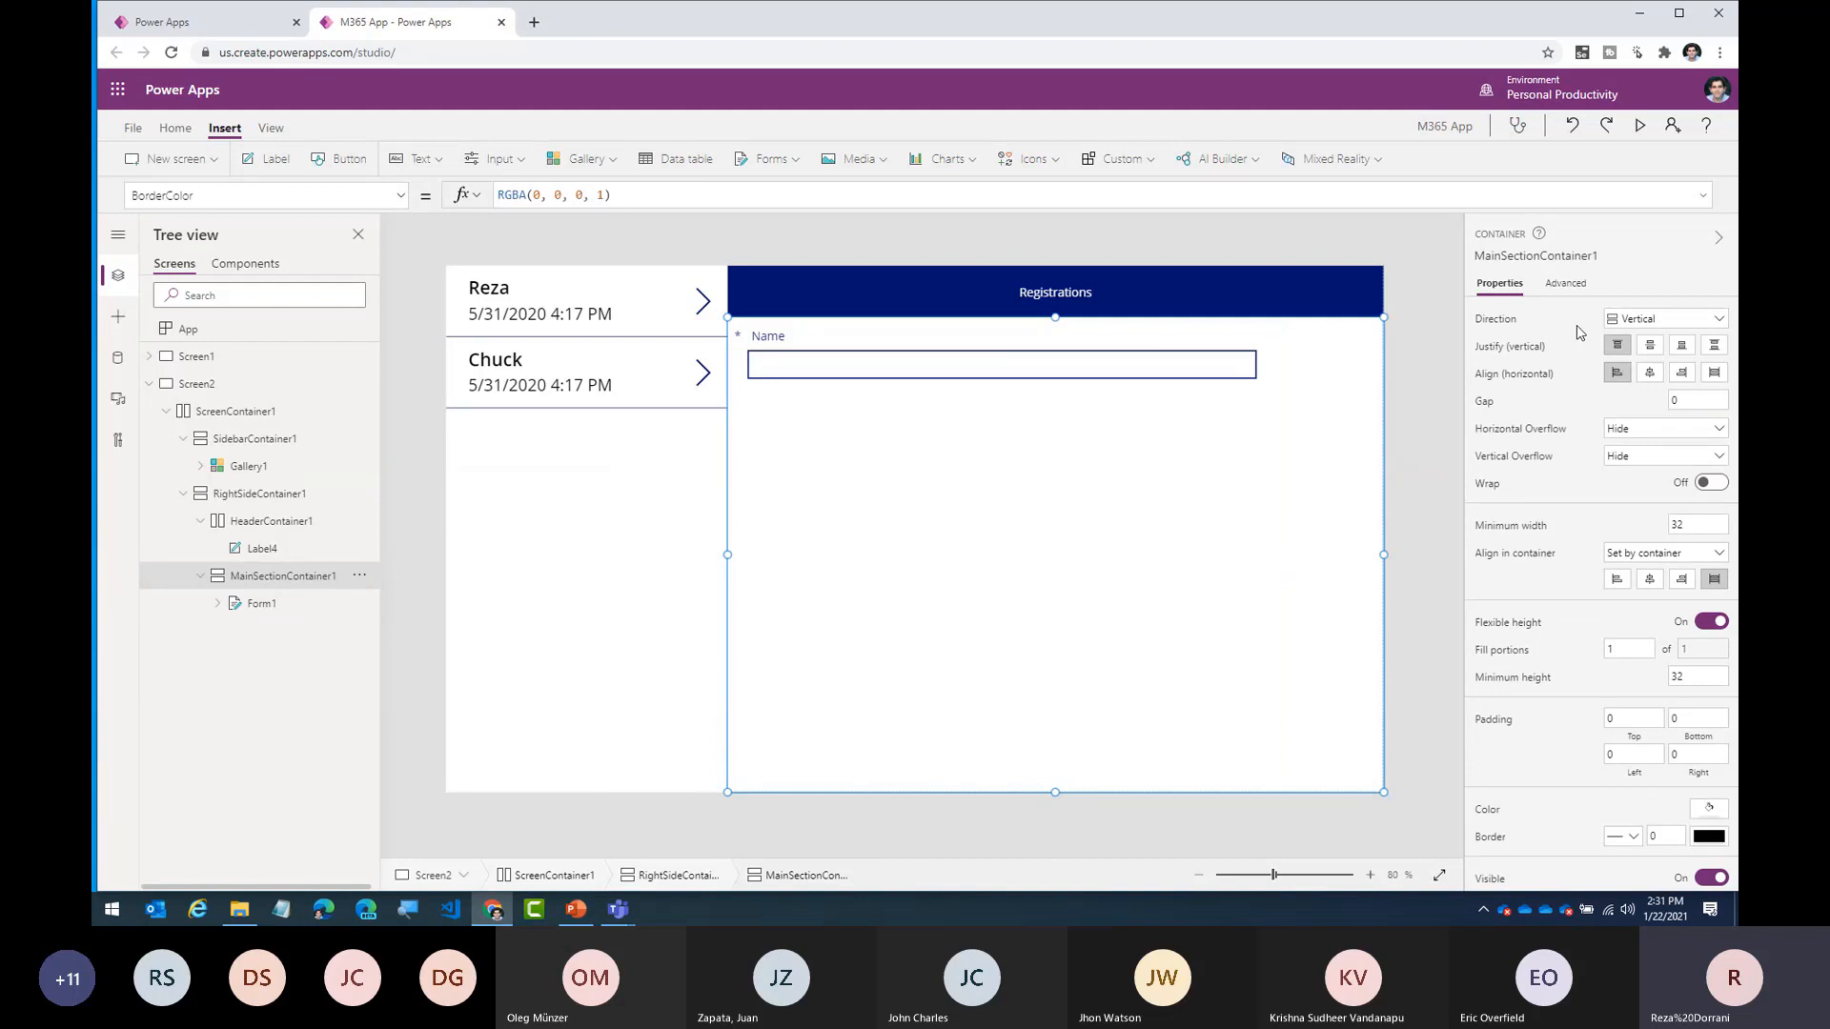
{"action": "left_click", "coordinate": [1711, 378]}
{"action": "left_click", "coordinate": [311, 601]}
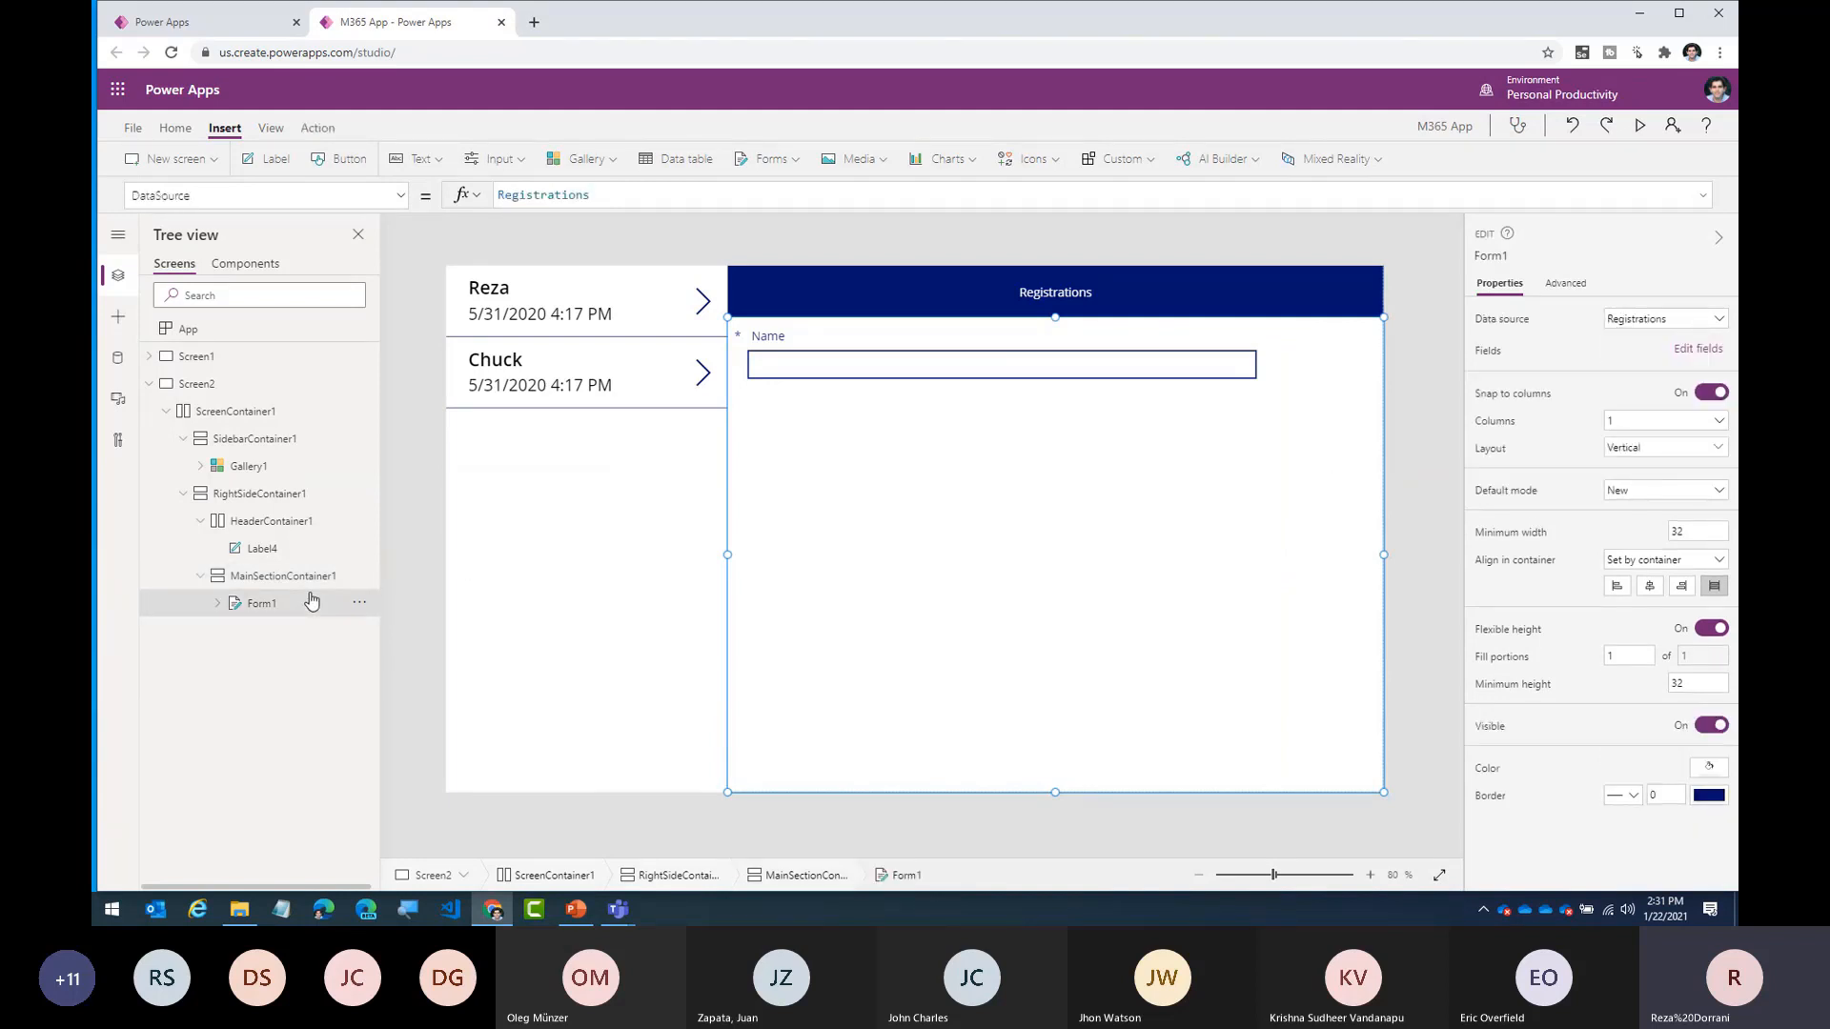
- Insert a button below the form in MainSectionContainer1, align it to the center and change its text to Submit
{"action": "left_click", "coordinate": [303, 586]}
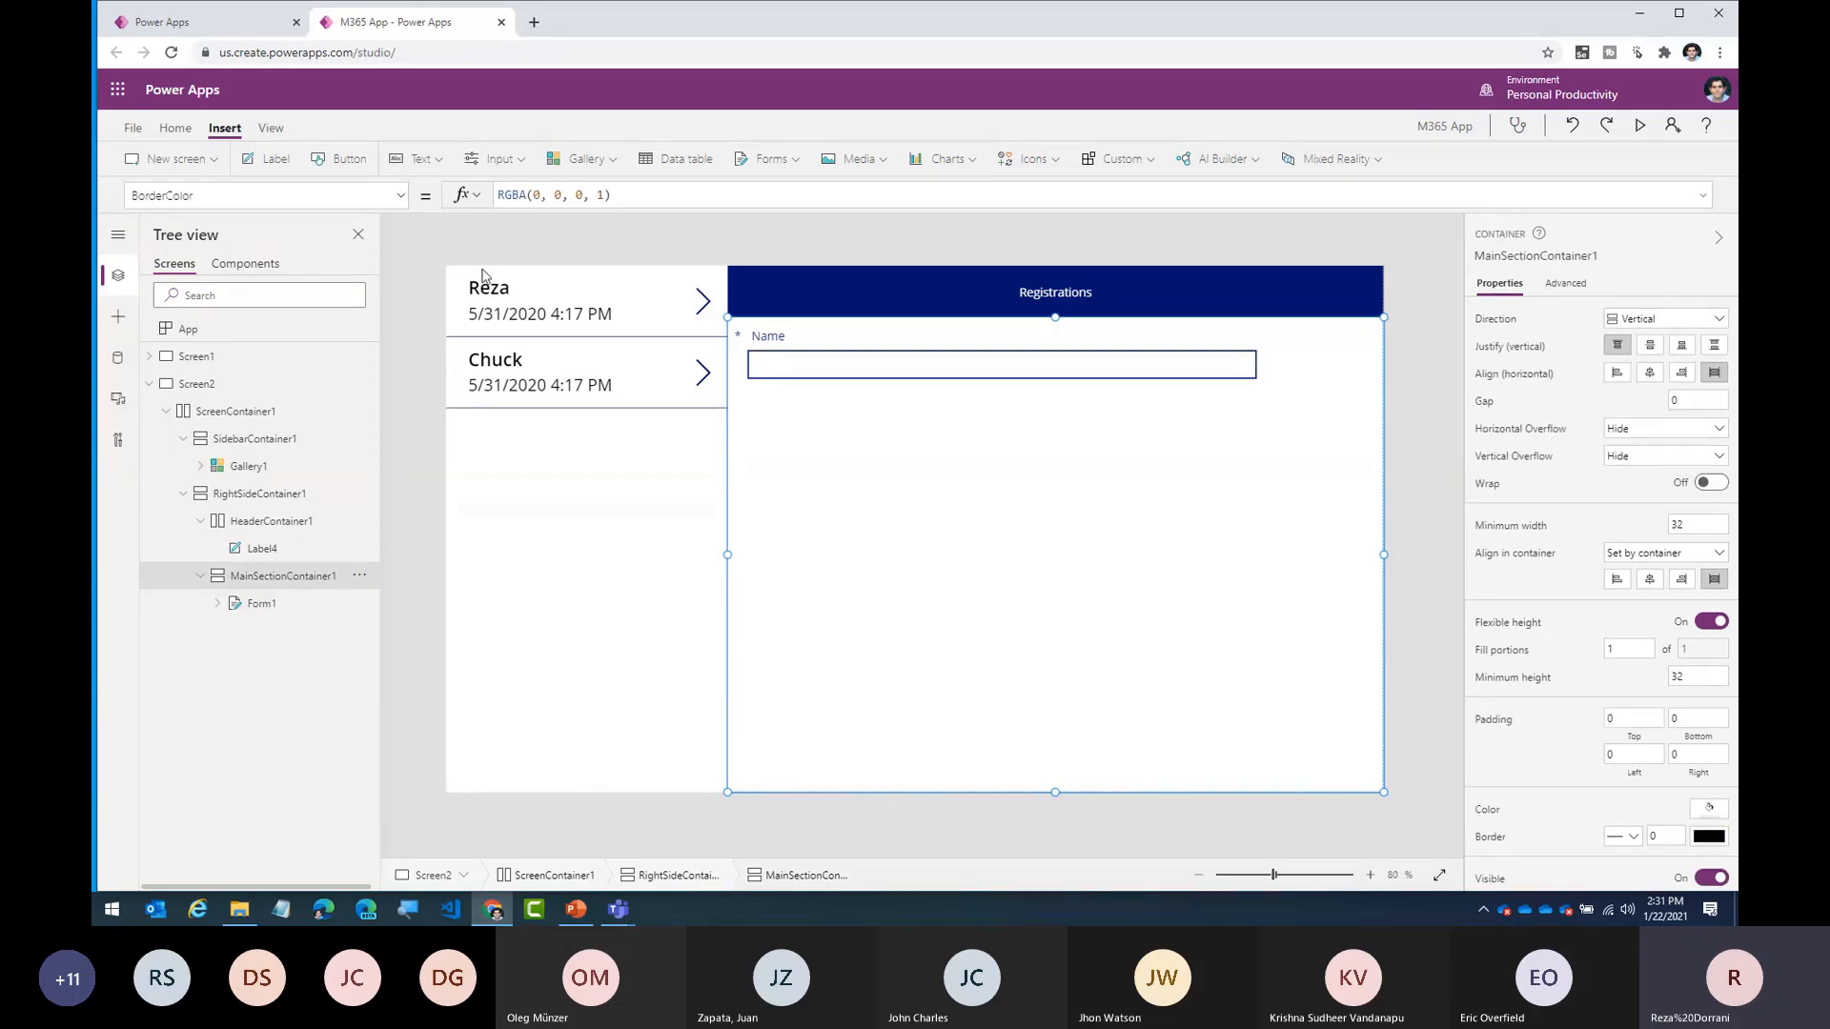
{"action": "left_click", "coordinate": [347, 160]}
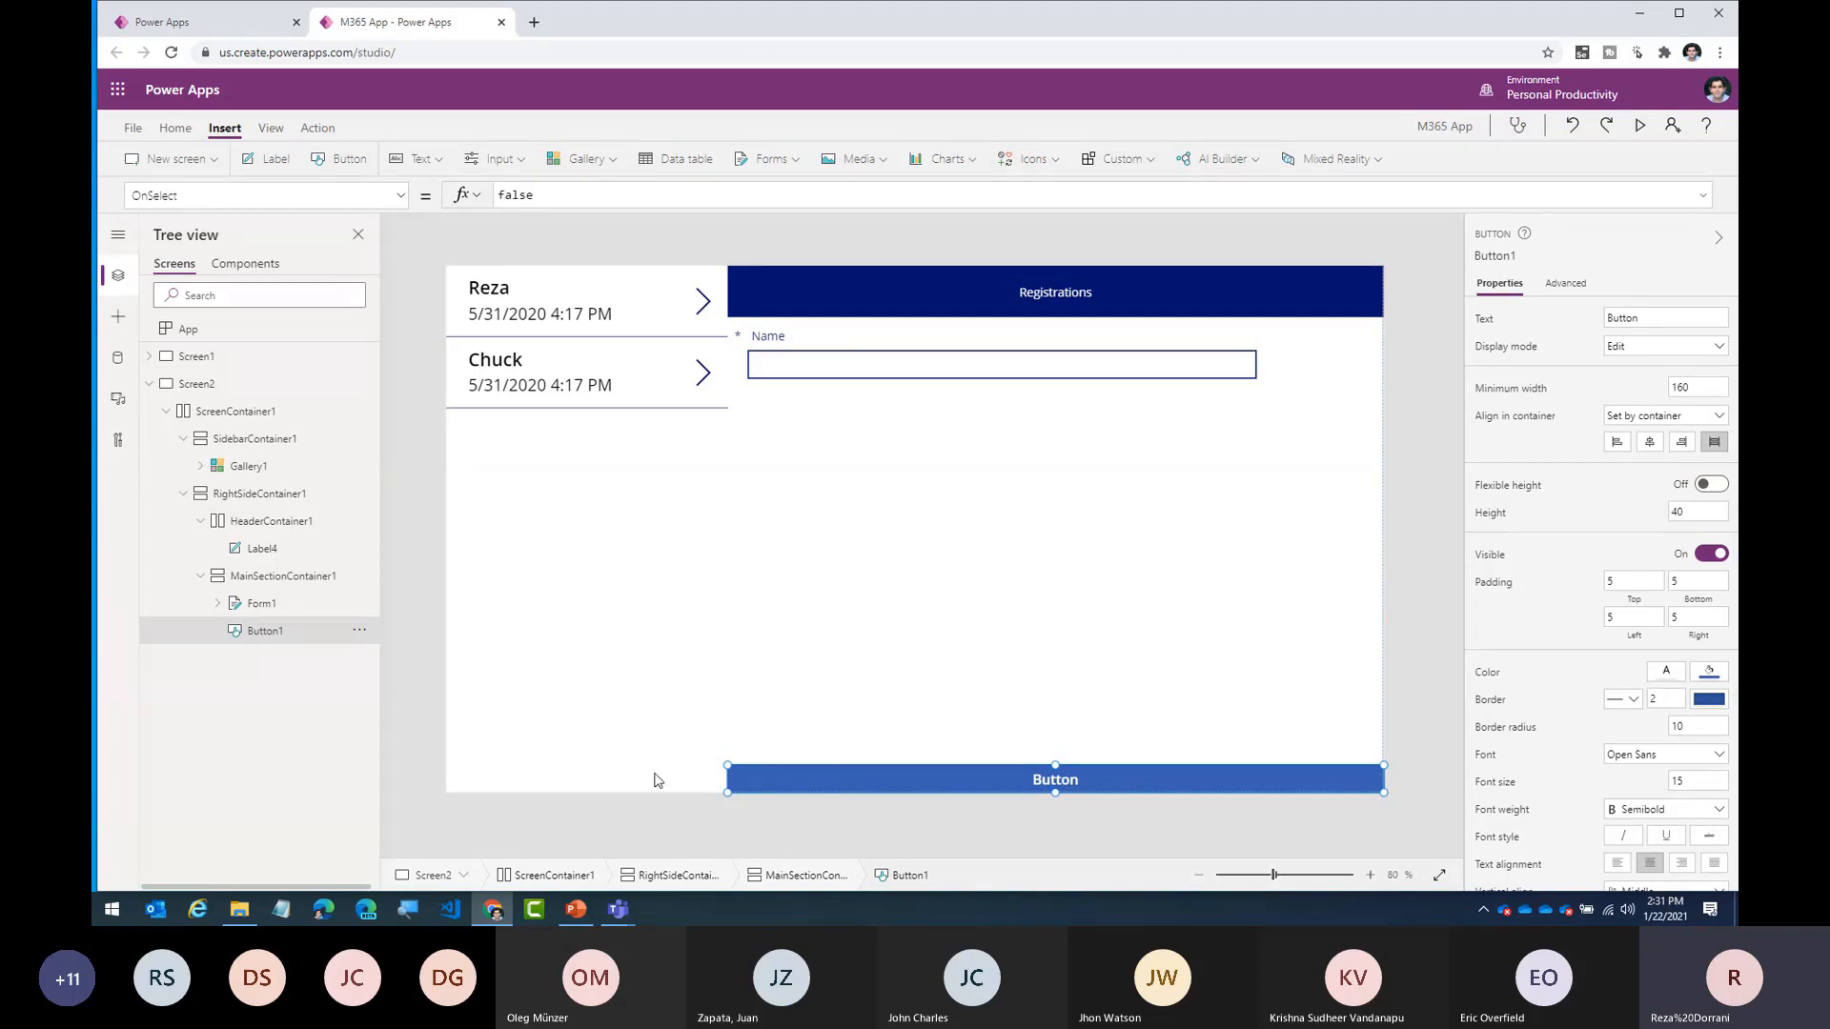
{"action": "left_click", "coordinate": [256, 606]}
{"action": "left_click", "coordinate": [269, 638]}
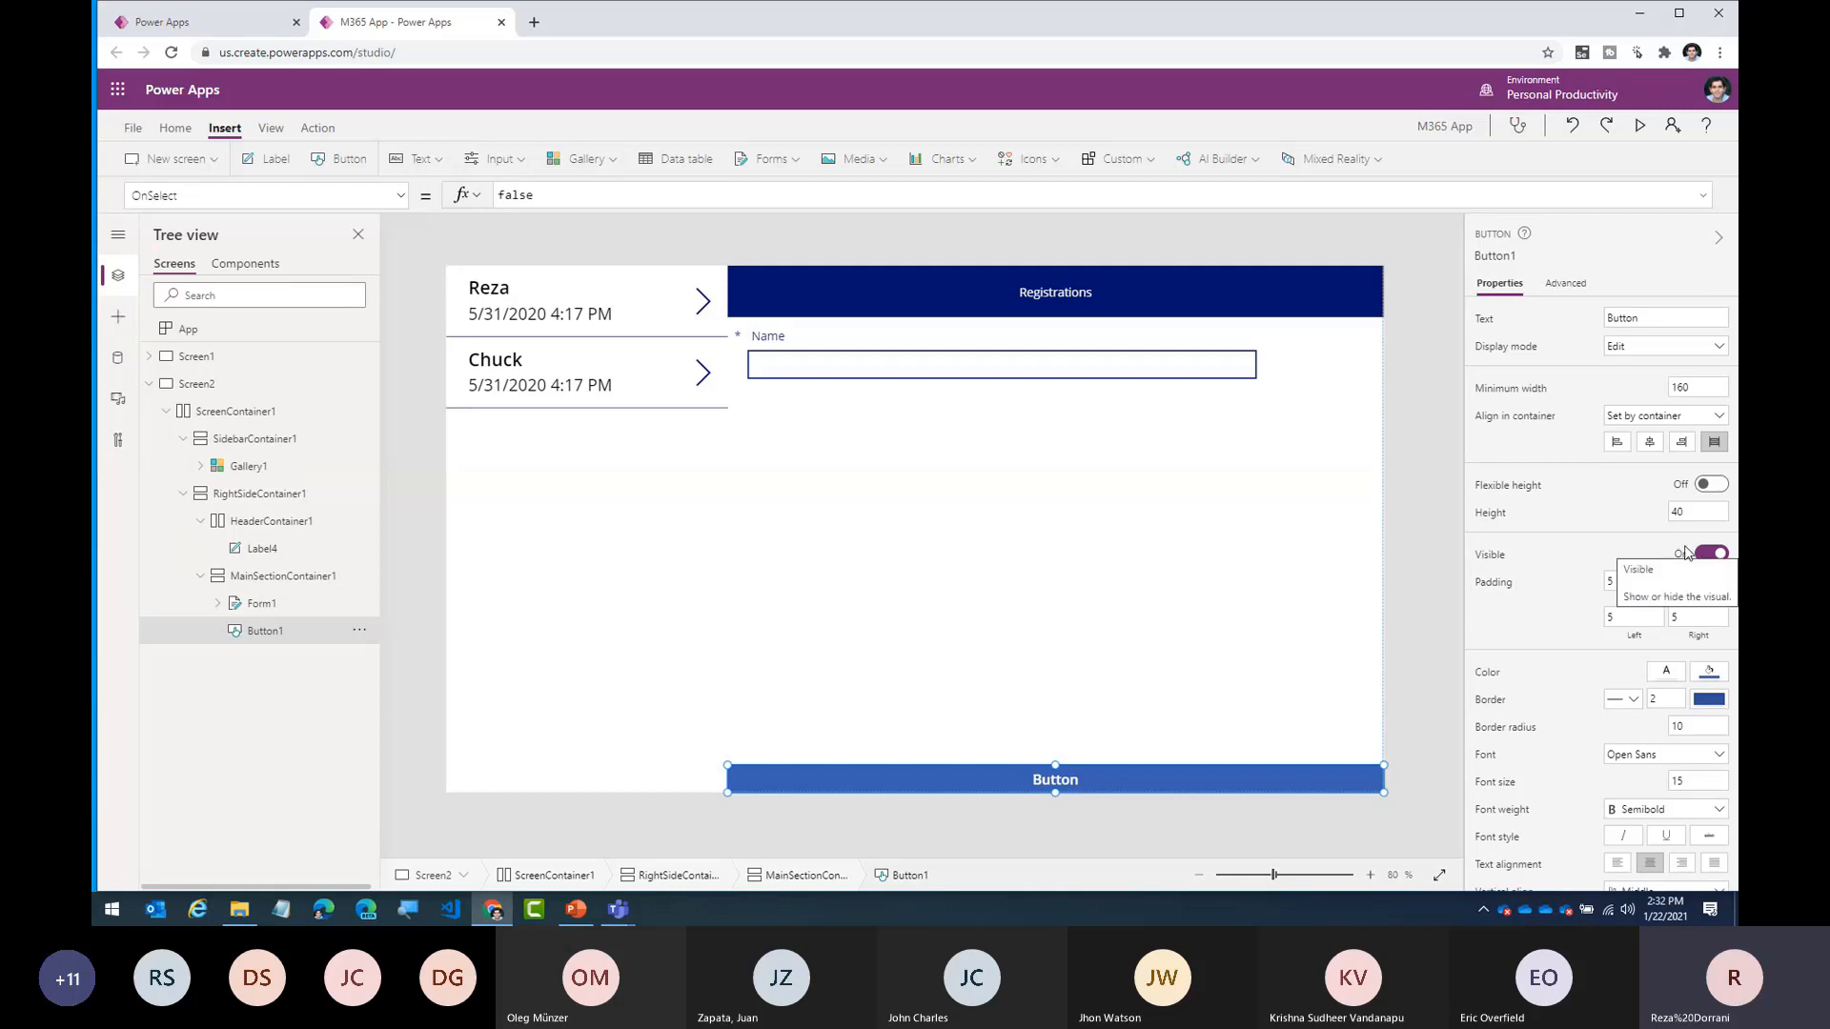
{"action": "left_click", "coordinate": [1648, 444]}
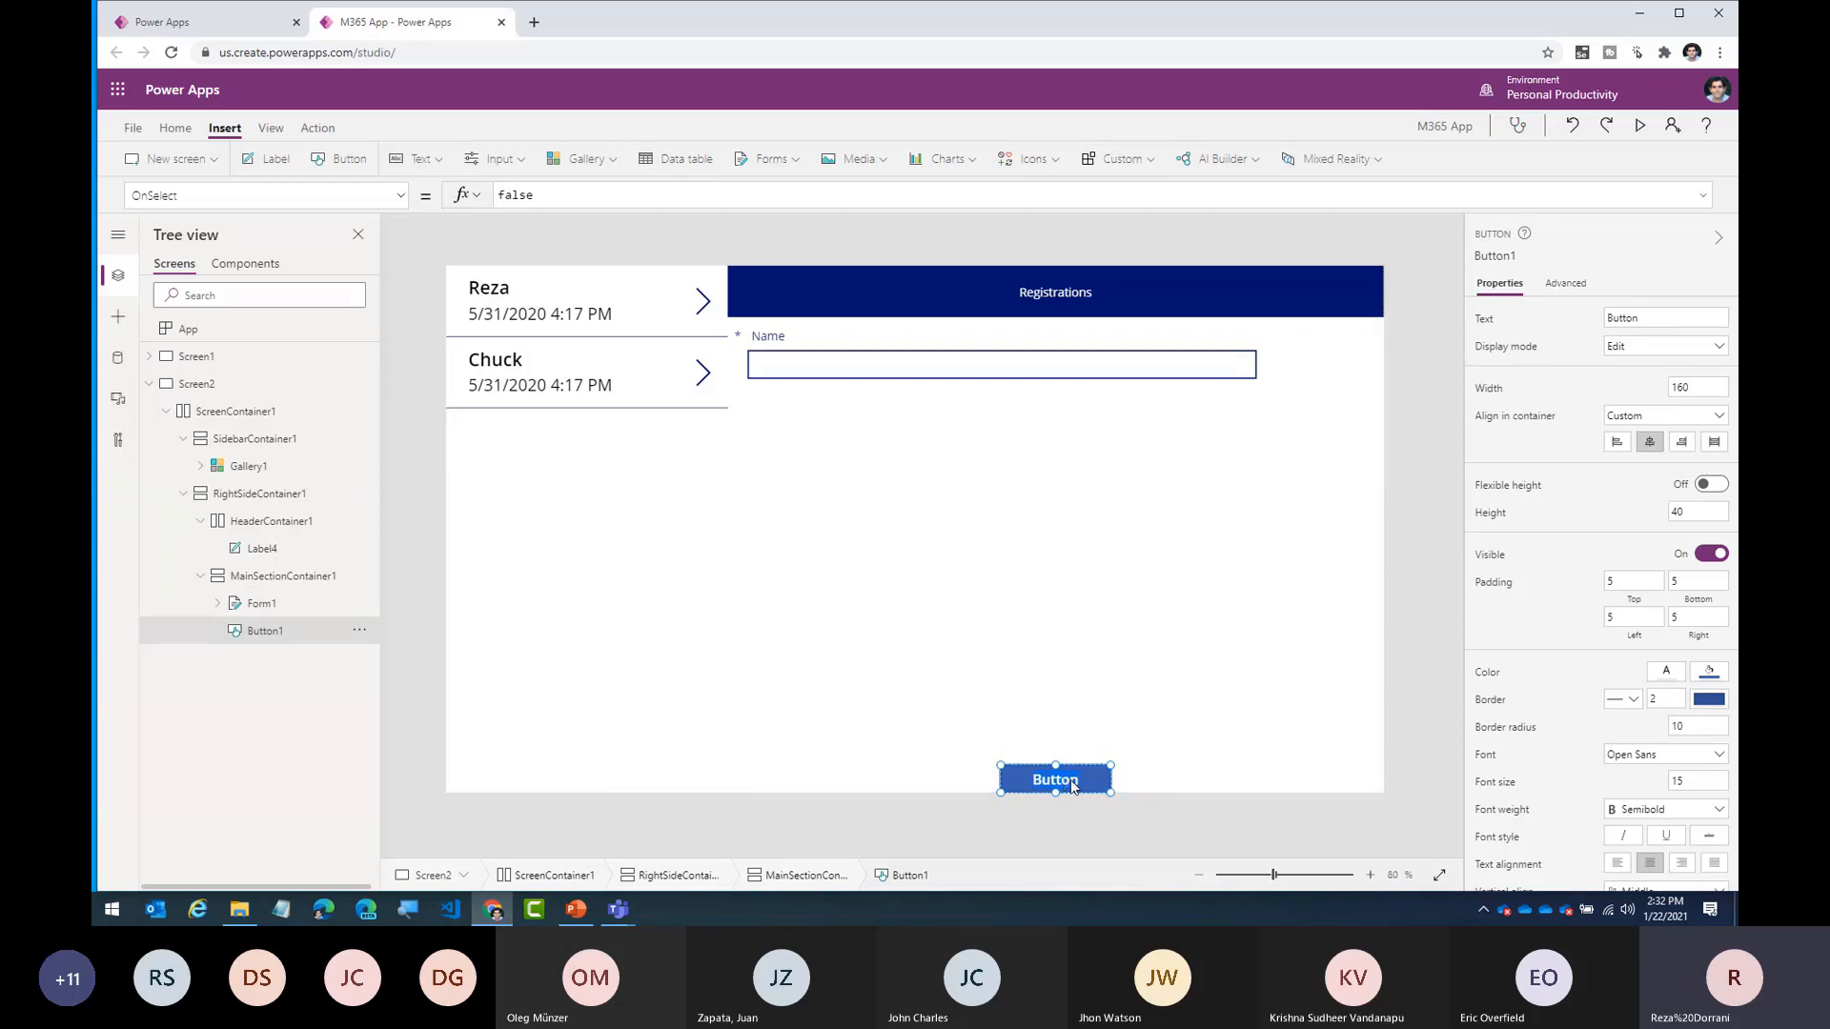
{"action": "type", "text": "mit"}
- Set the Submit button's OnSelect formula to SubmitForm(Form1);NewForm(Form1)
{"action": "double_click", "coordinate": [515, 194]}
{"action": "type", "text": "s"}
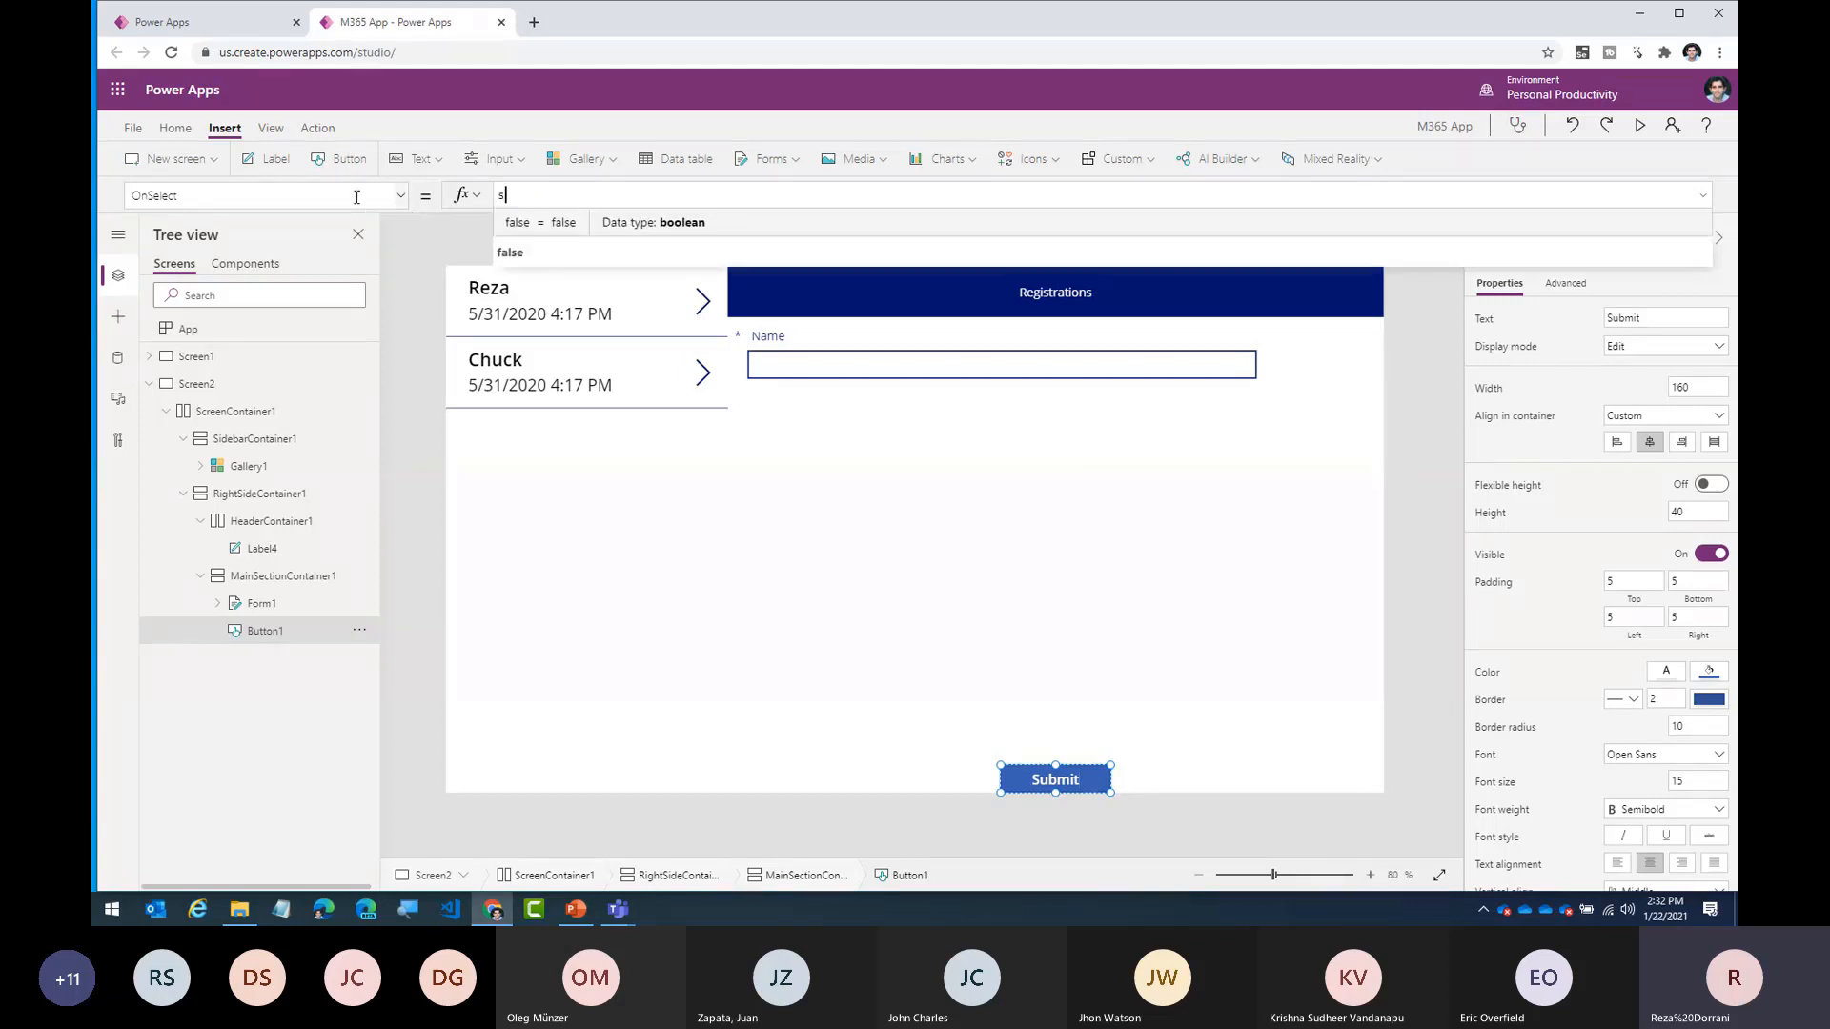
{"action": "type", "text": "ub"}
{"action": "left_click", "coordinate": [556, 226]}
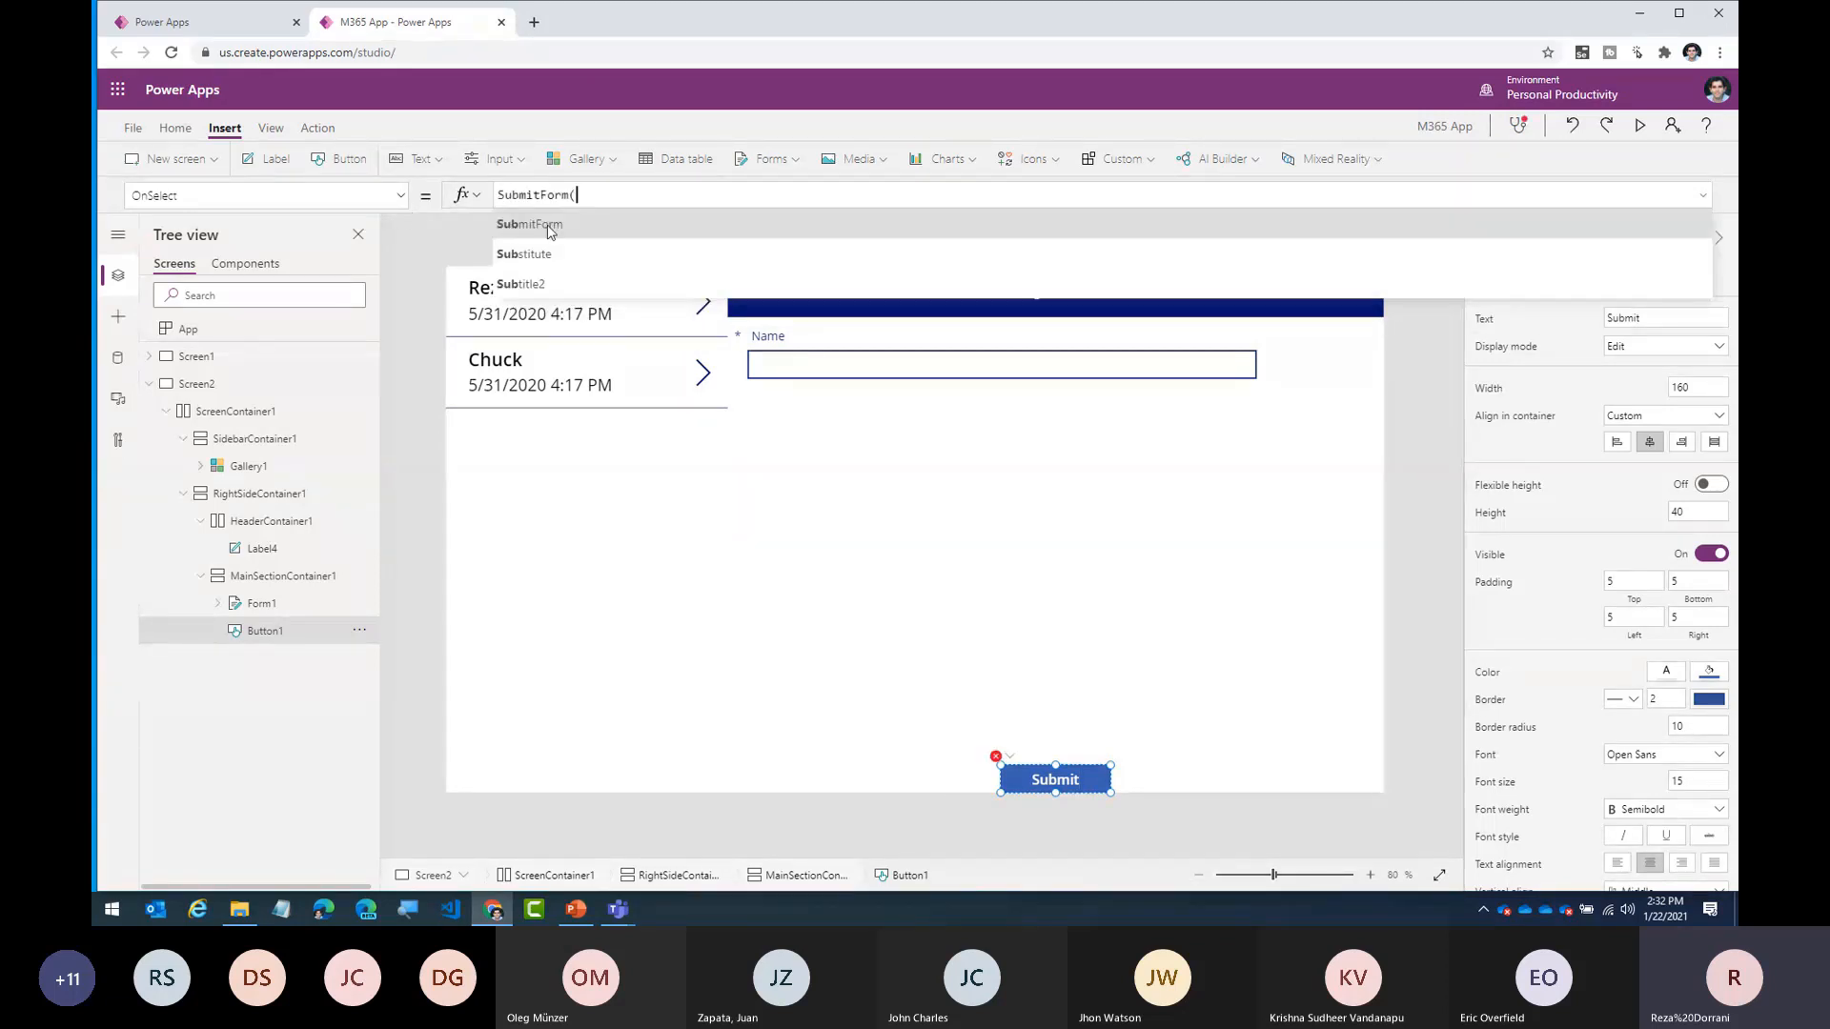
{"action": "left_click", "coordinate": [569, 232]}
{"action": "type", "text": ");new"}
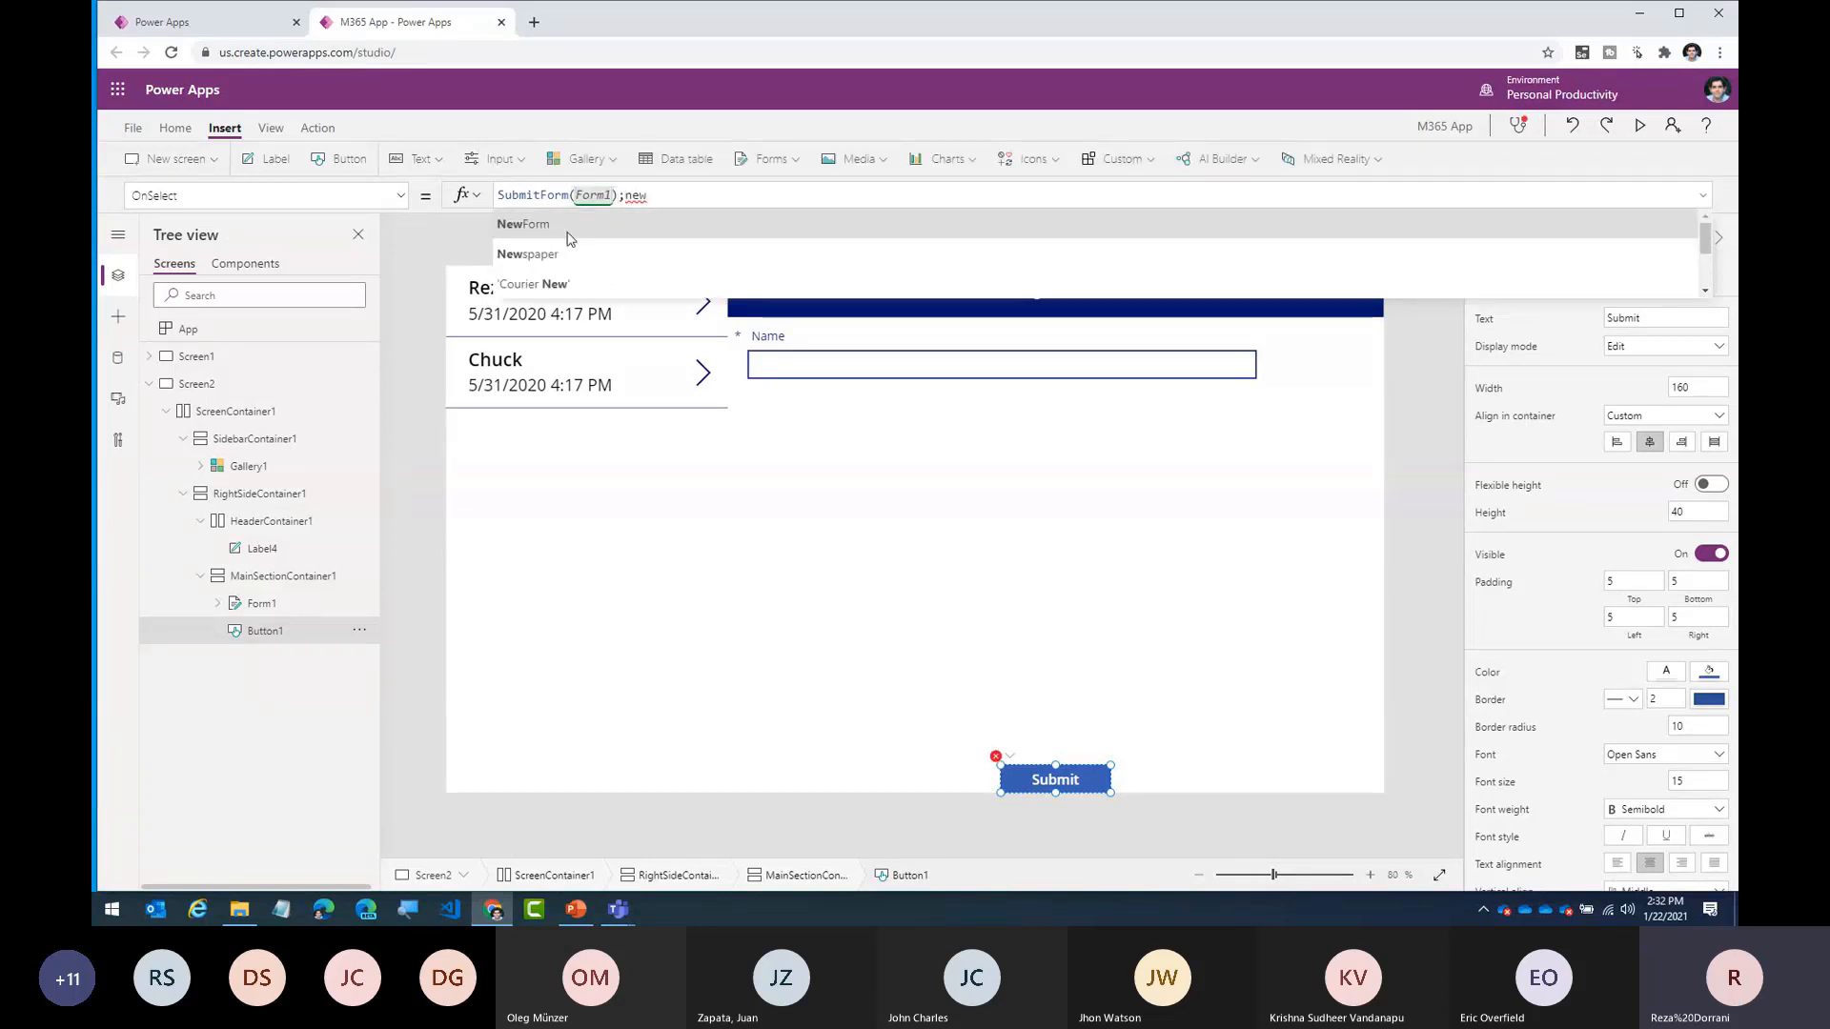
{"action": "left_click", "coordinate": [570, 233]}
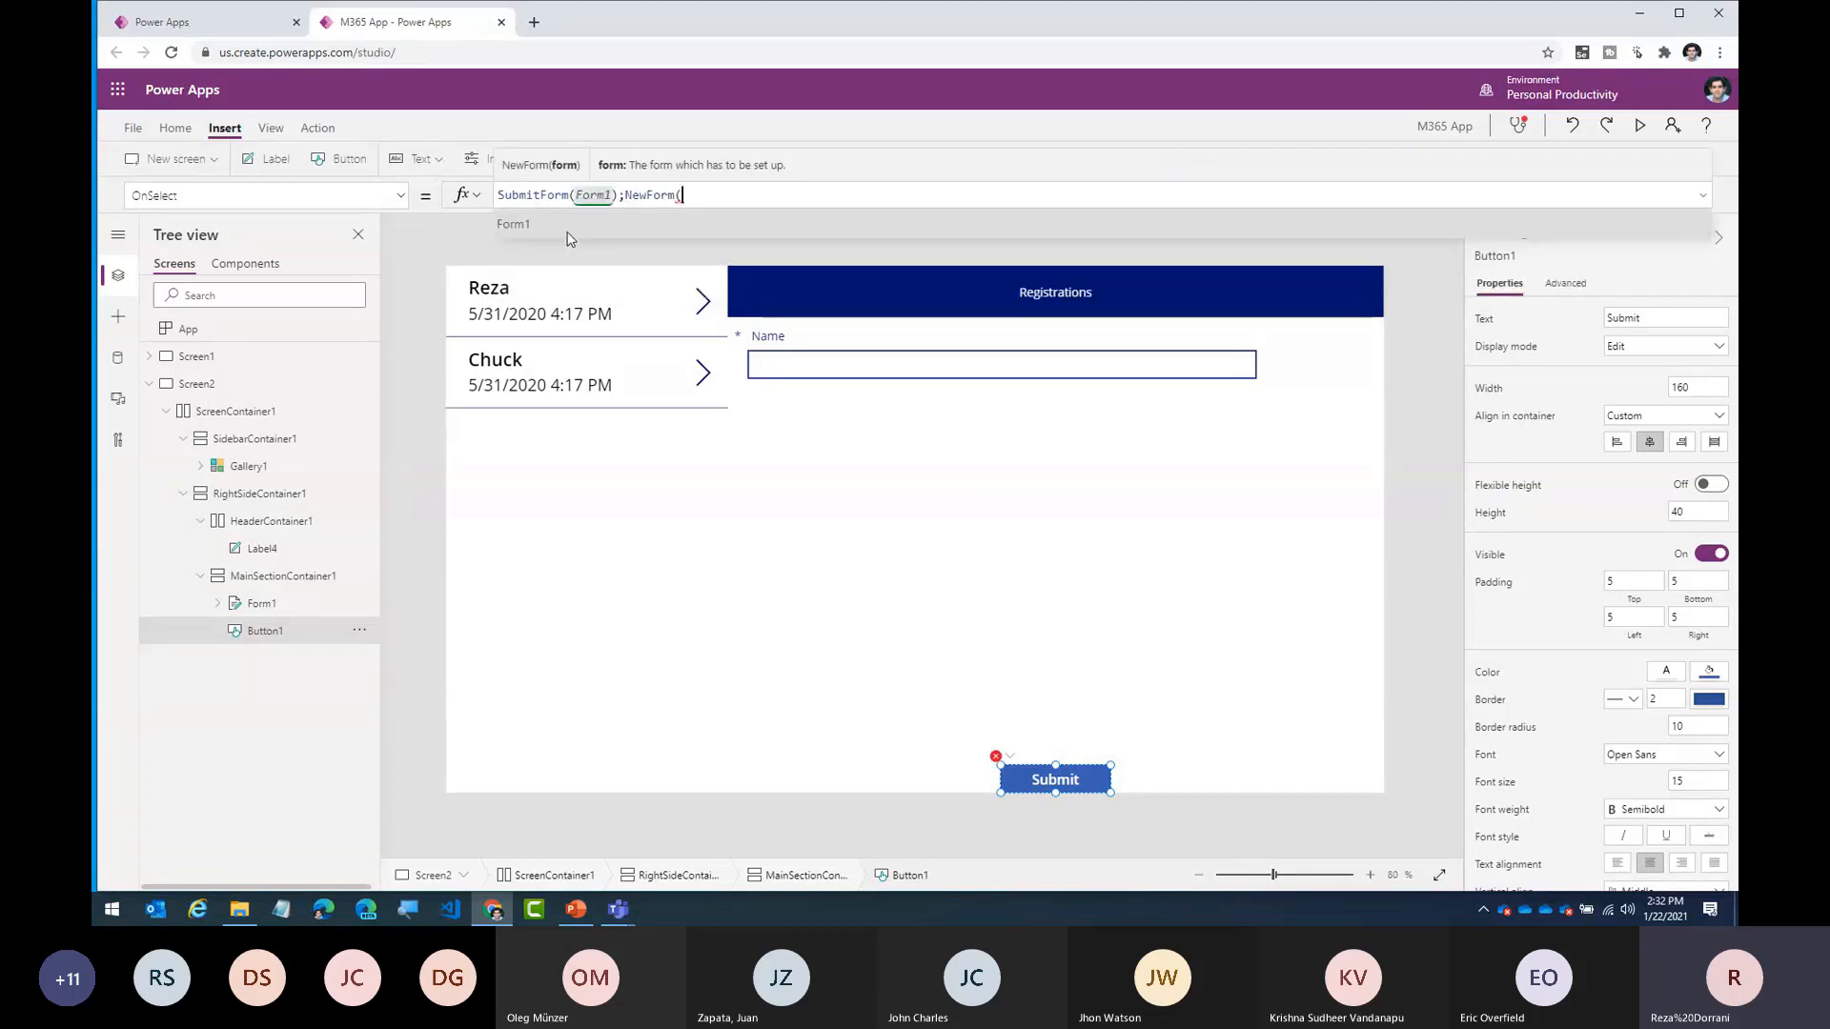
{"action": "left_click", "coordinate": [569, 237]}
{"action": "type", "text": ")"}
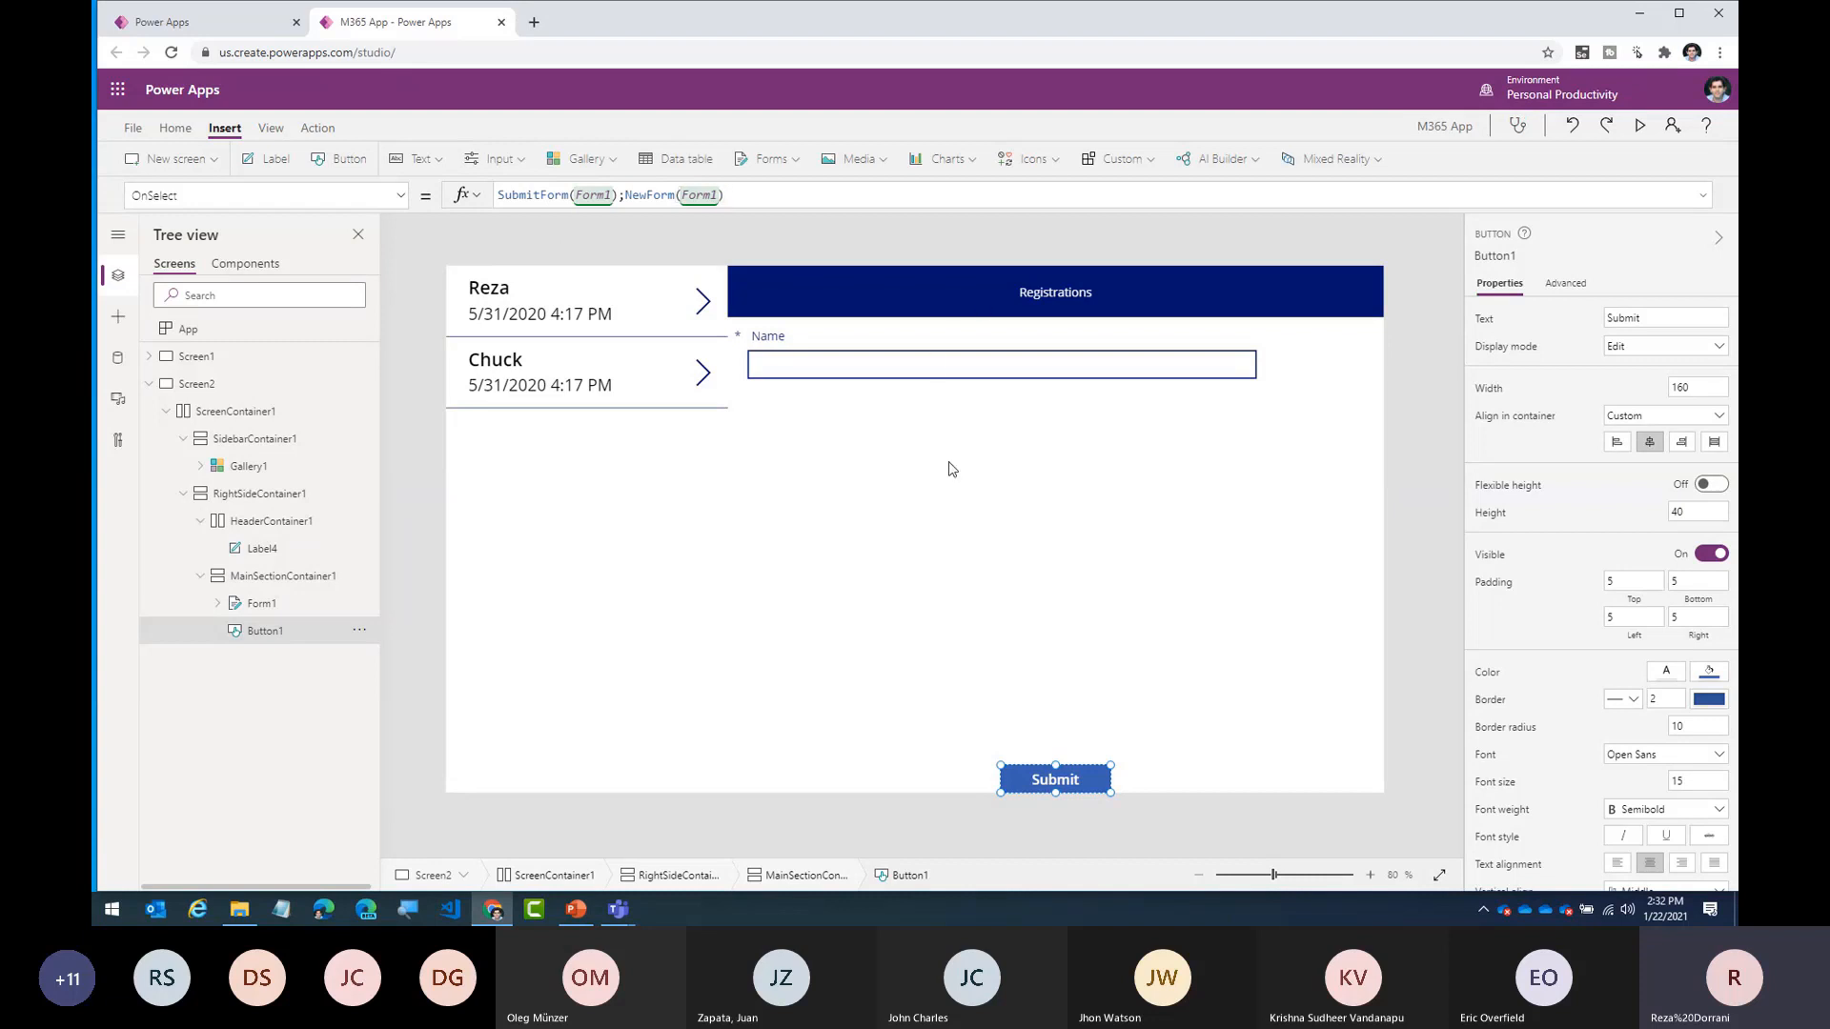
- Preview the app and submit a new registration with the name M365
{"action": "left_click", "coordinate": [1639, 129]}
{"action": "left_click", "coordinate": [749, 232]}
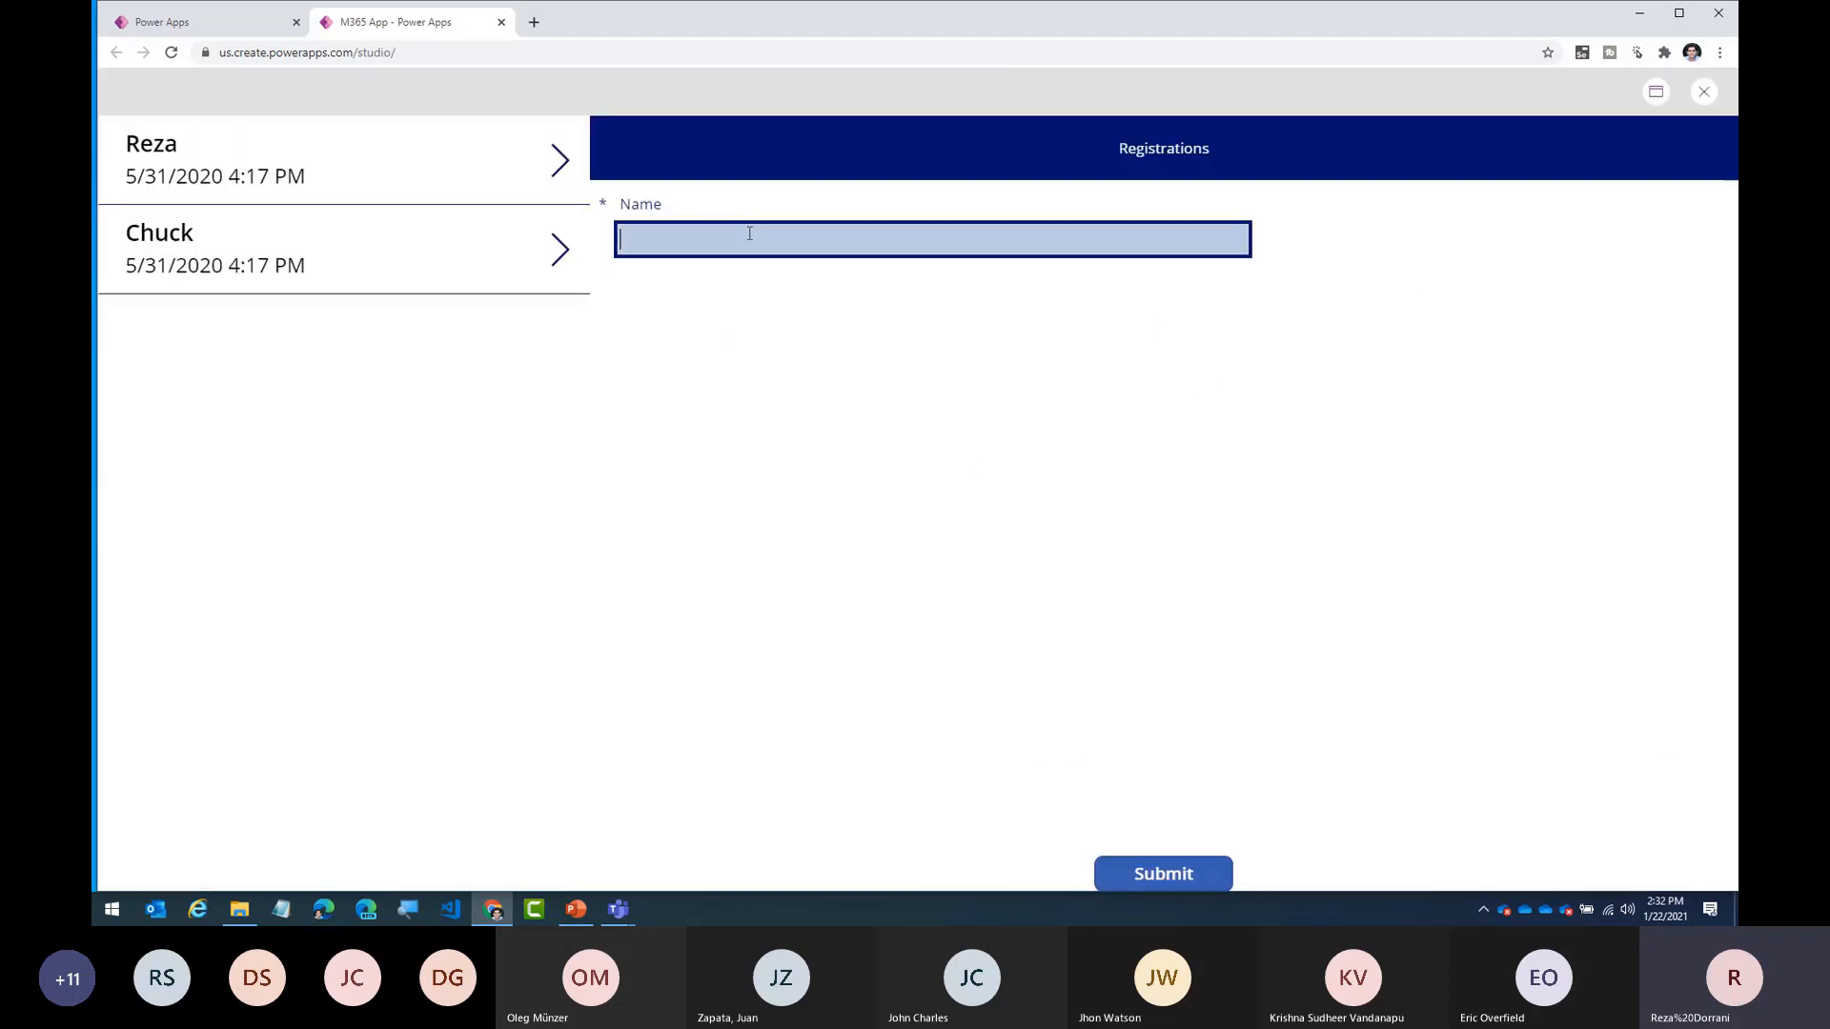
{"action": "type", "text": "M365"}
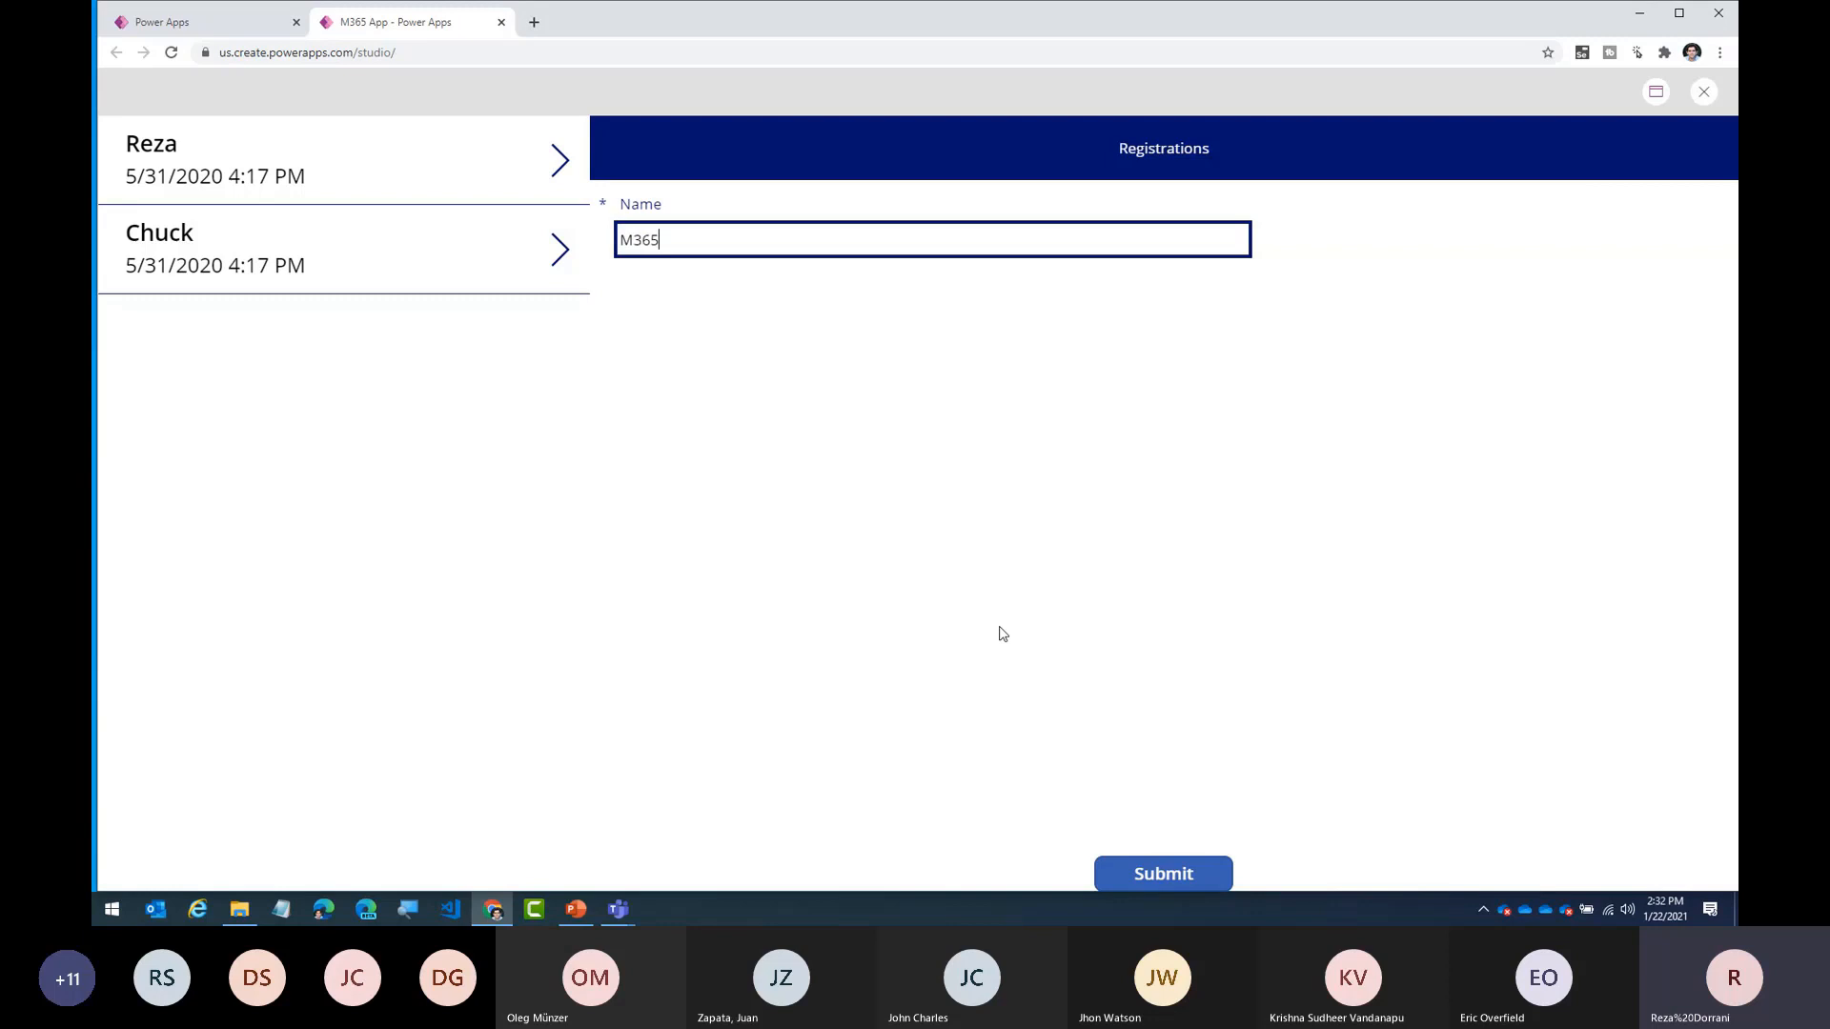
{"action": "left_click", "coordinate": [1158, 872]}
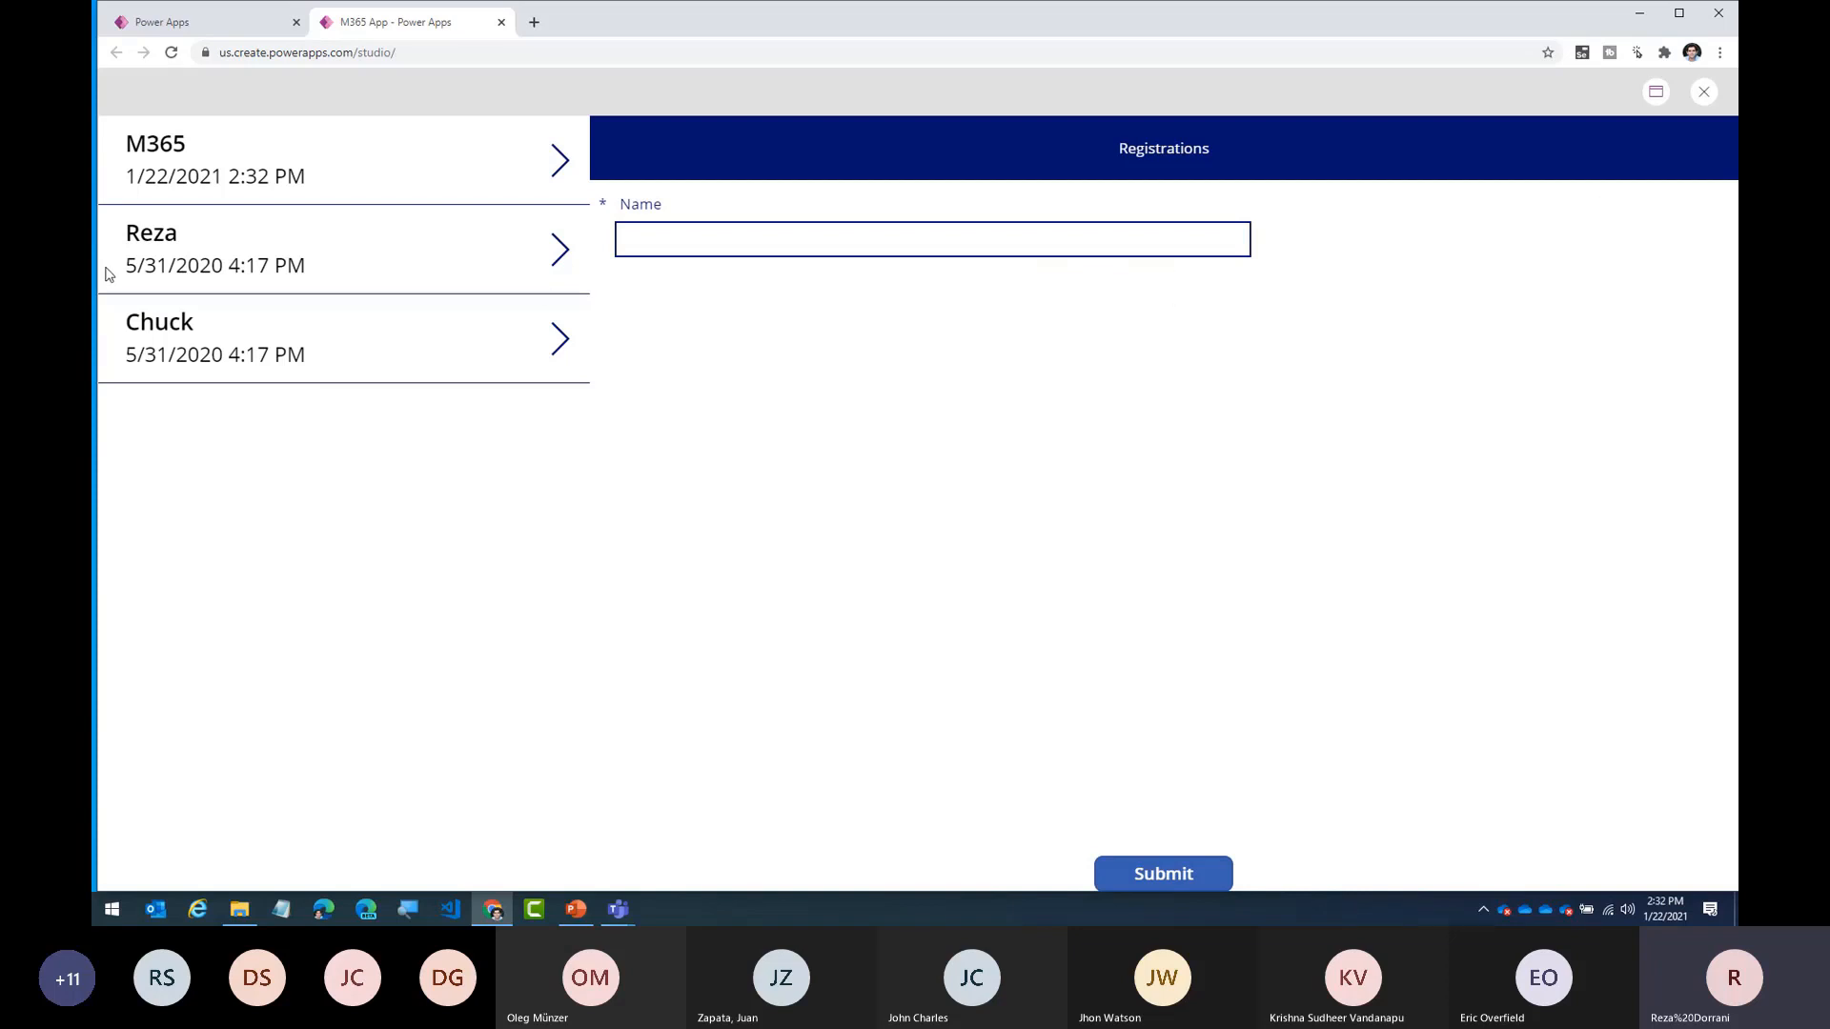
- Narrow and widen the browser window to check how the form and Submit button respond, and close the preview
{"action": "left_click_drag", "start_coordinate": [95, 295], "coordinate": [1205, 300]}
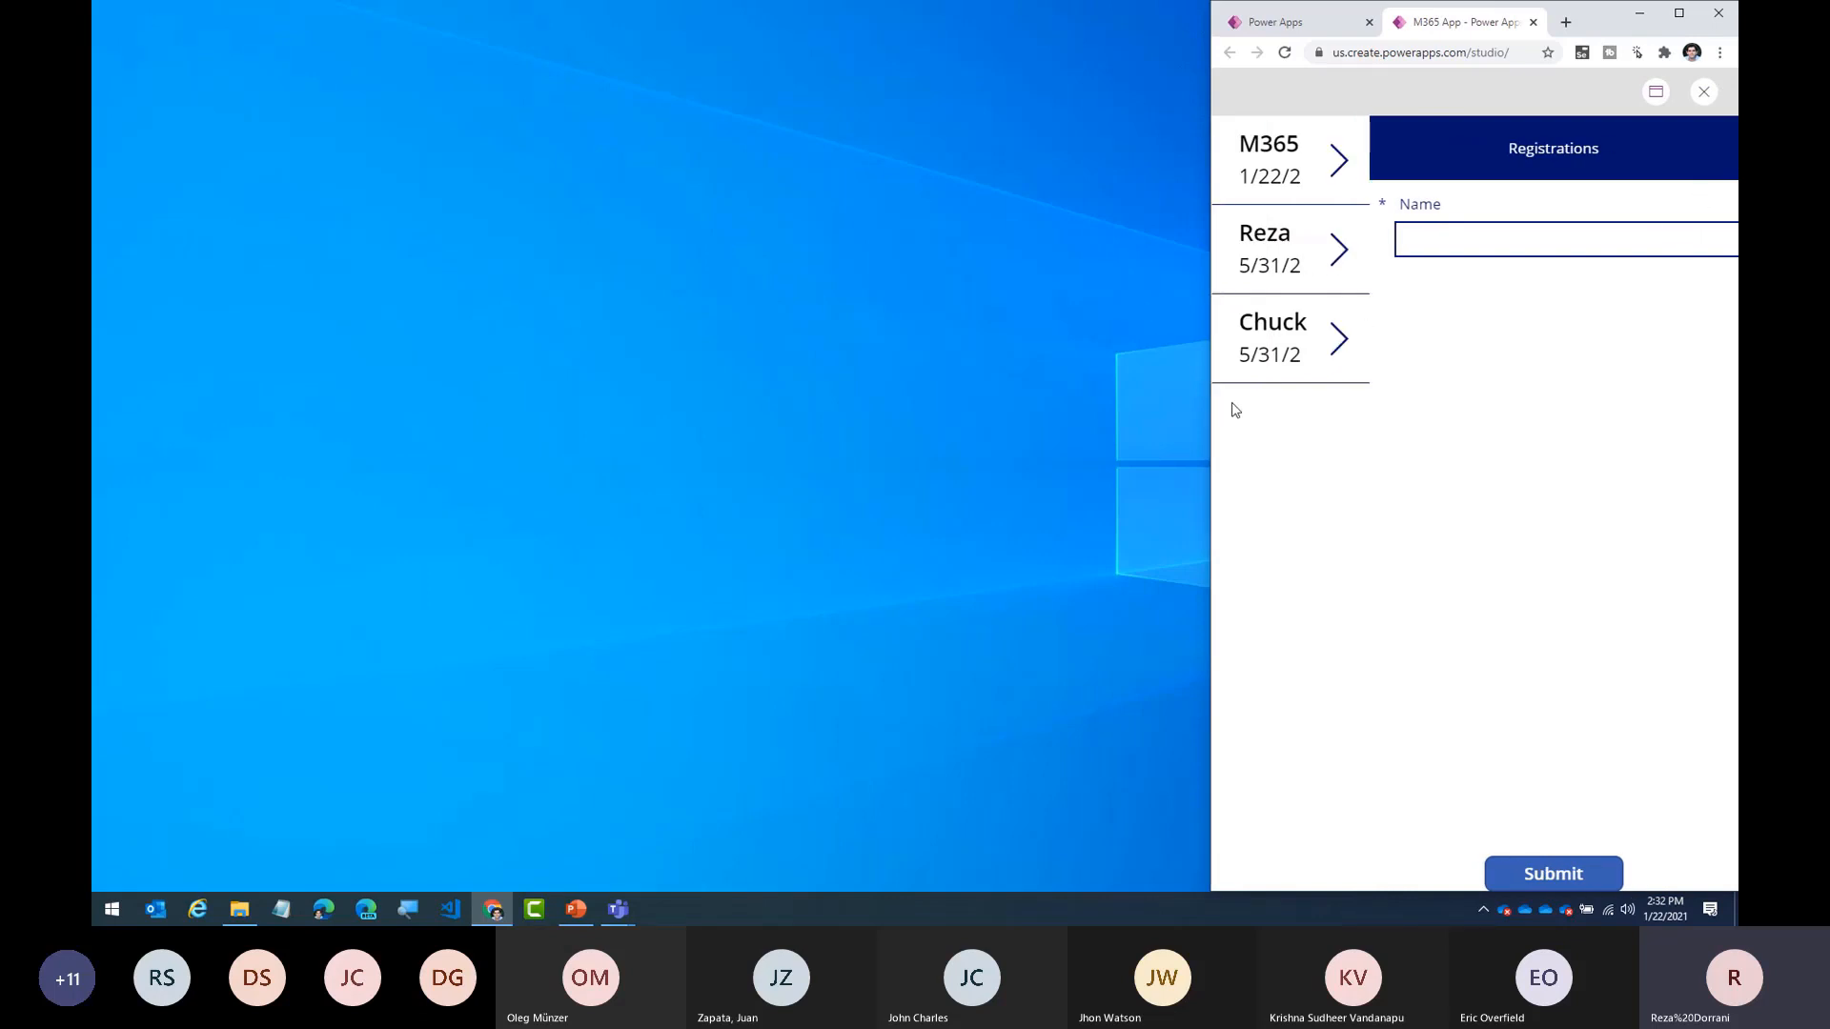
{"action": "left_click_drag", "start_coordinate": [1211, 422], "coordinate": [97, 414]}
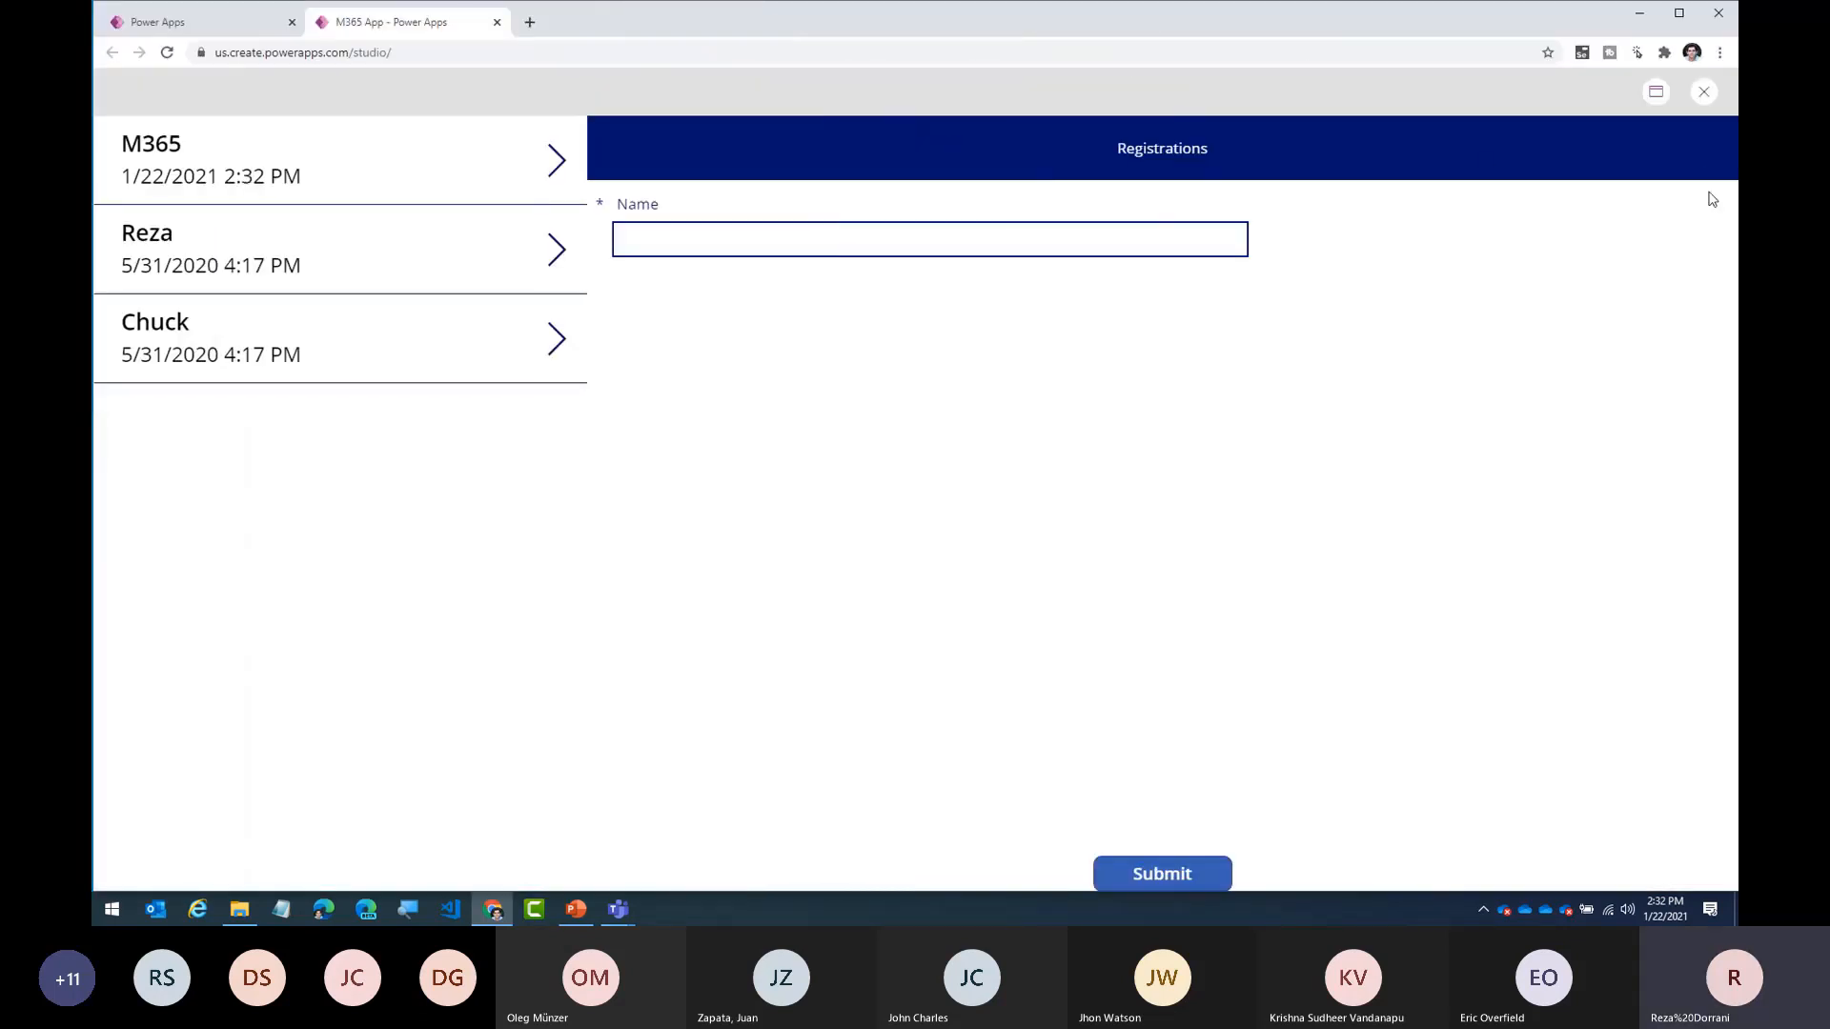
{"action": "left_click", "coordinate": [1704, 101]}
- Set the Width property of Name_DataCard1 in Form1 to Parent.Width
{"action": "left_click", "coordinate": [1217, 511]}
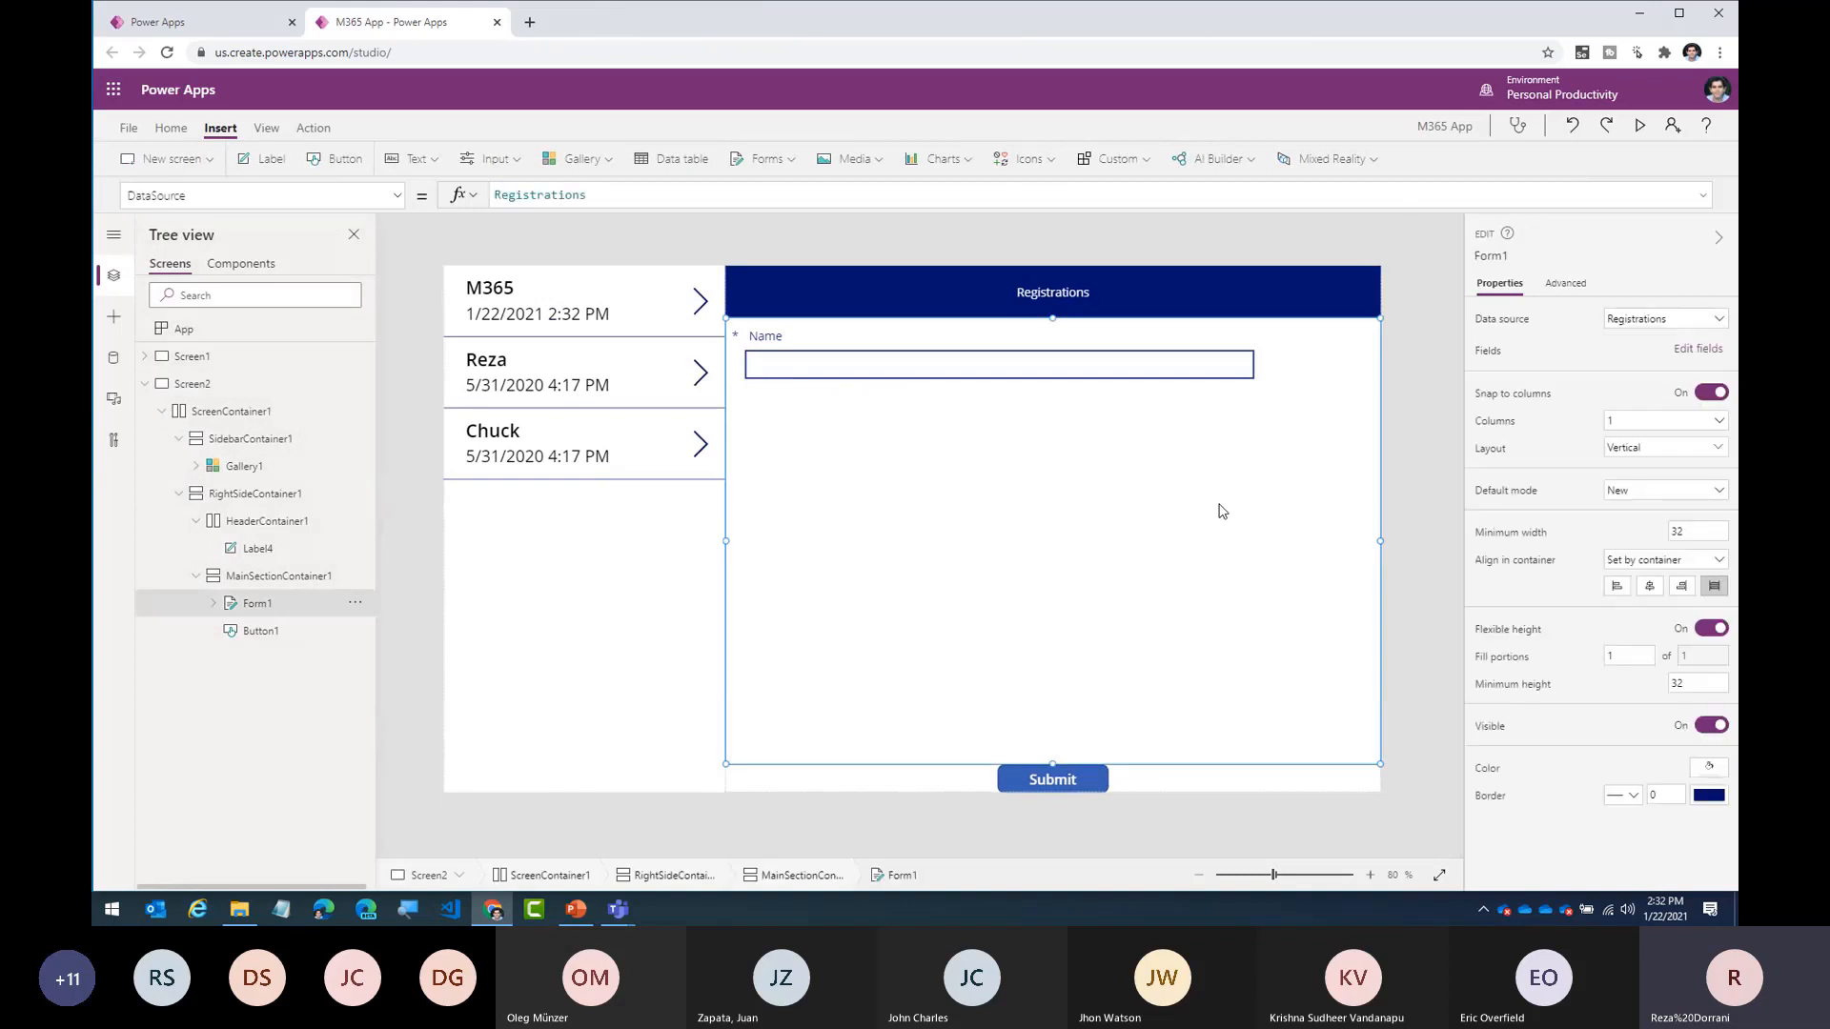
{"action": "left_click", "coordinate": [216, 604]}
{"action": "left_click", "coordinate": [273, 635]}
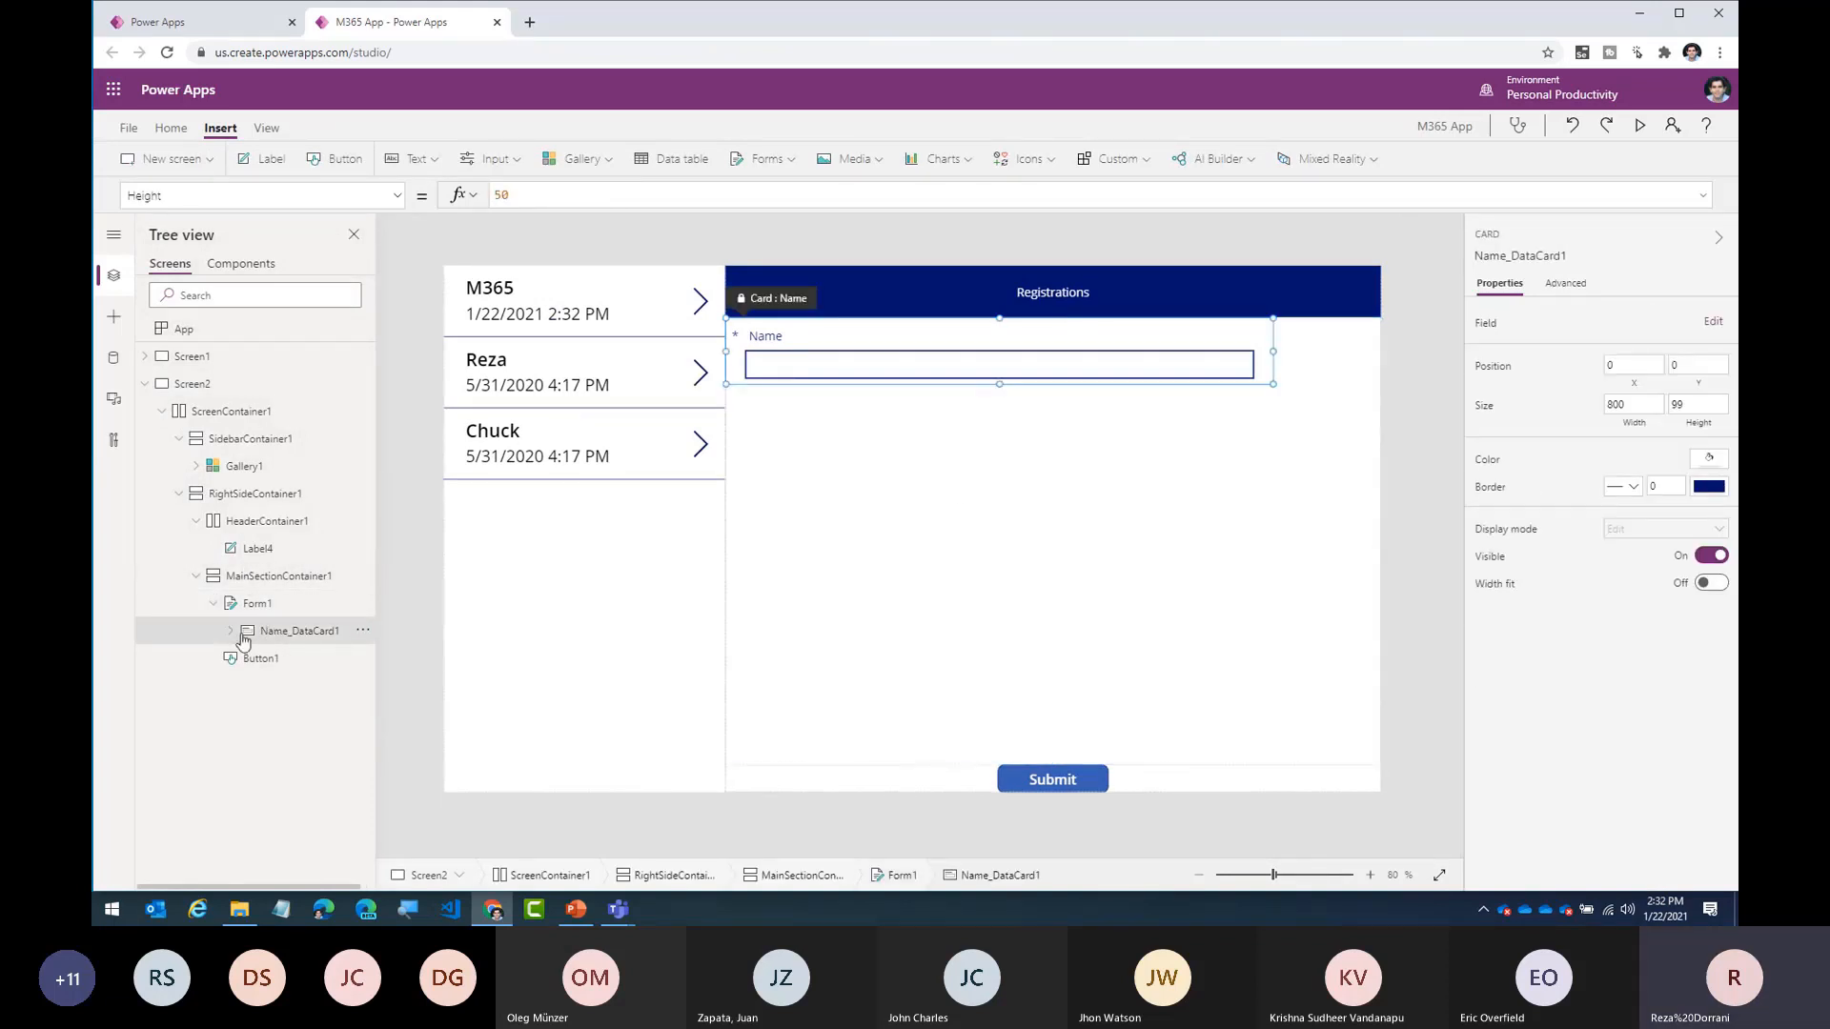
{"action": "left_click", "coordinate": [129, 198]}
{"action": "type", "text": "Width"}
{"action": "key", "text": "Tab"}
{"action": "double_click", "coordinate": [630, 198]}
{"action": "type", "text": "PARE"}
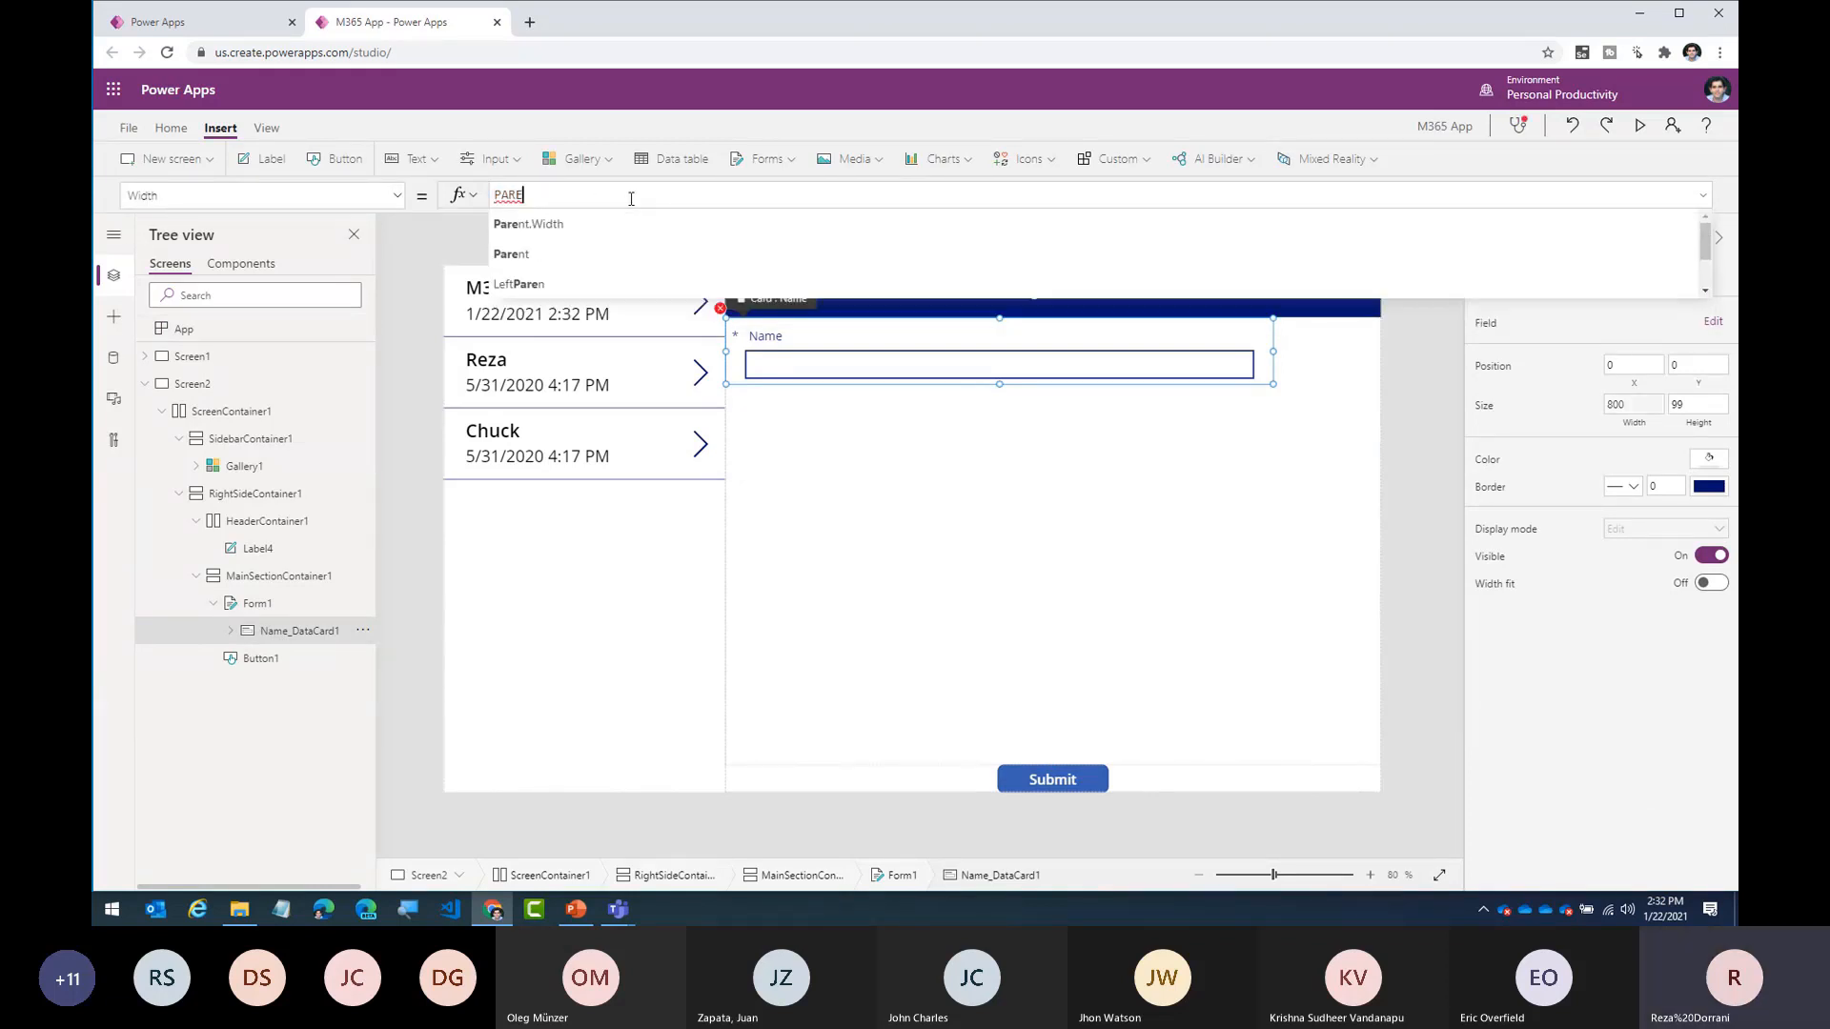
{"action": "key", "text": "Tab"}
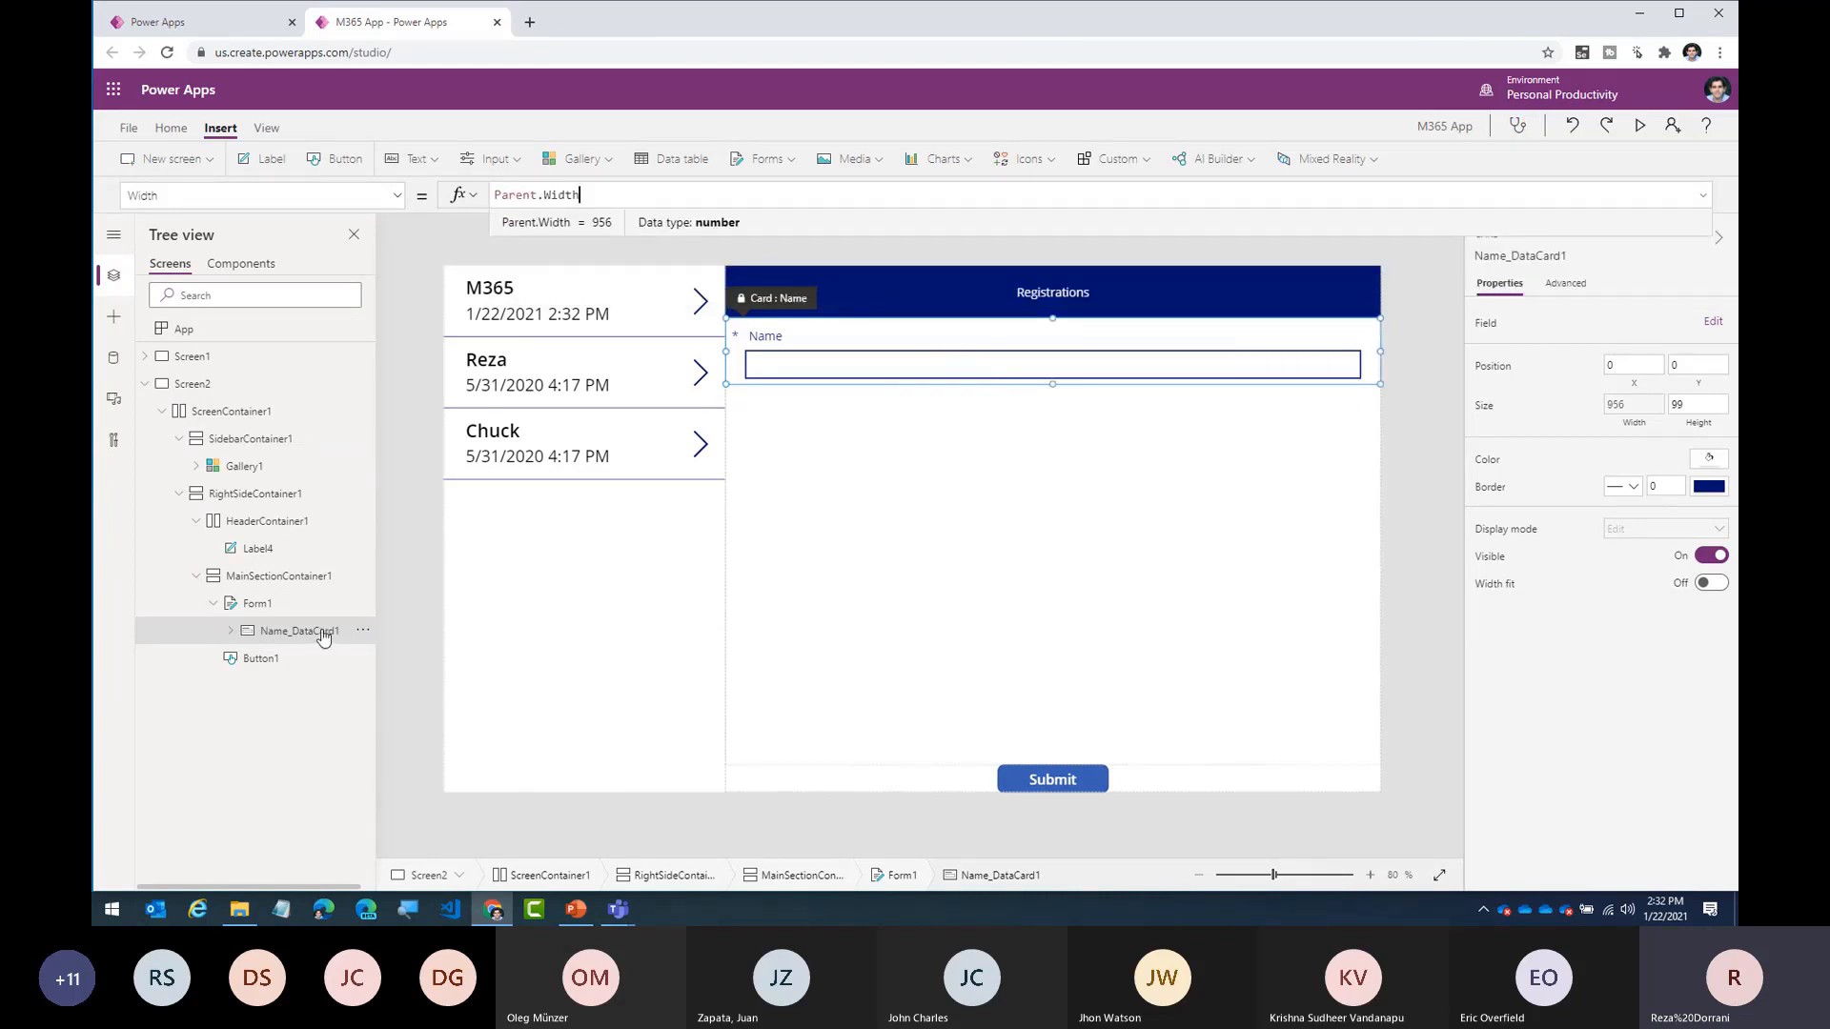
- Preview the app and check how the full-width Name field responds to resizing the browser window
{"action": "left_click", "coordinate": [232, 602]}
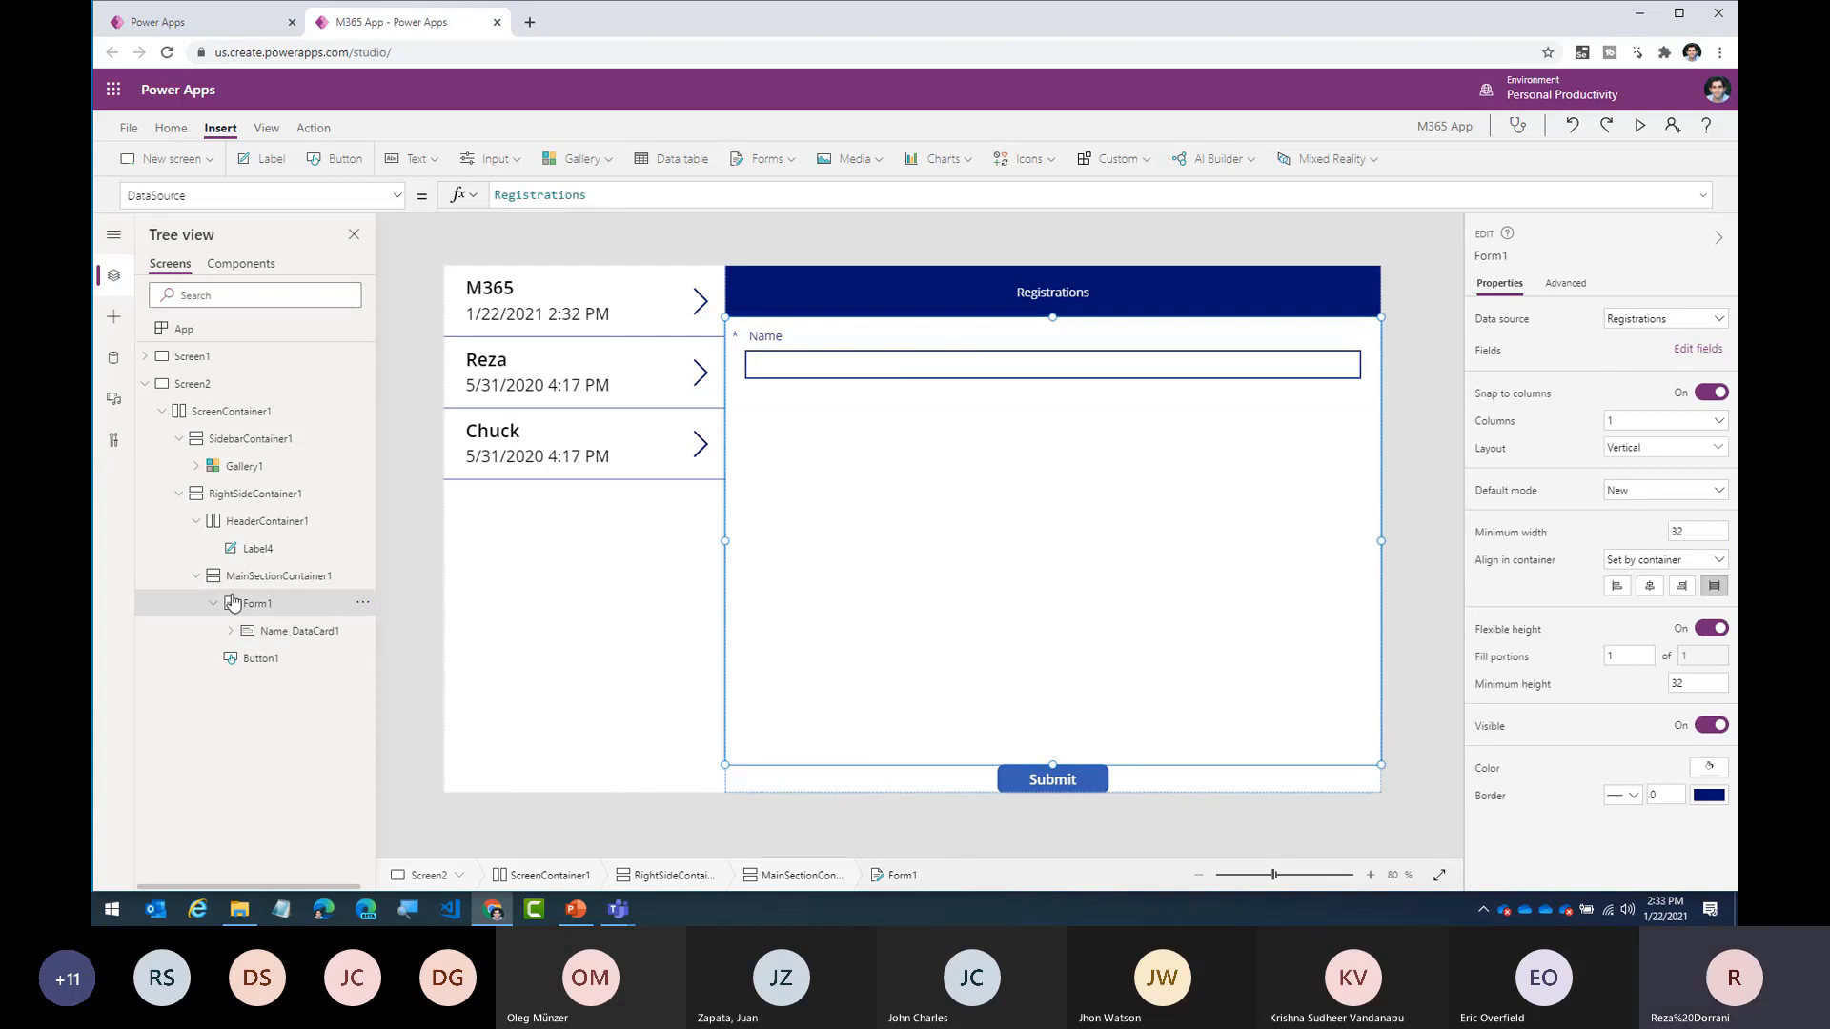
{"action": "left_click", "coordinate": [250, 587]}
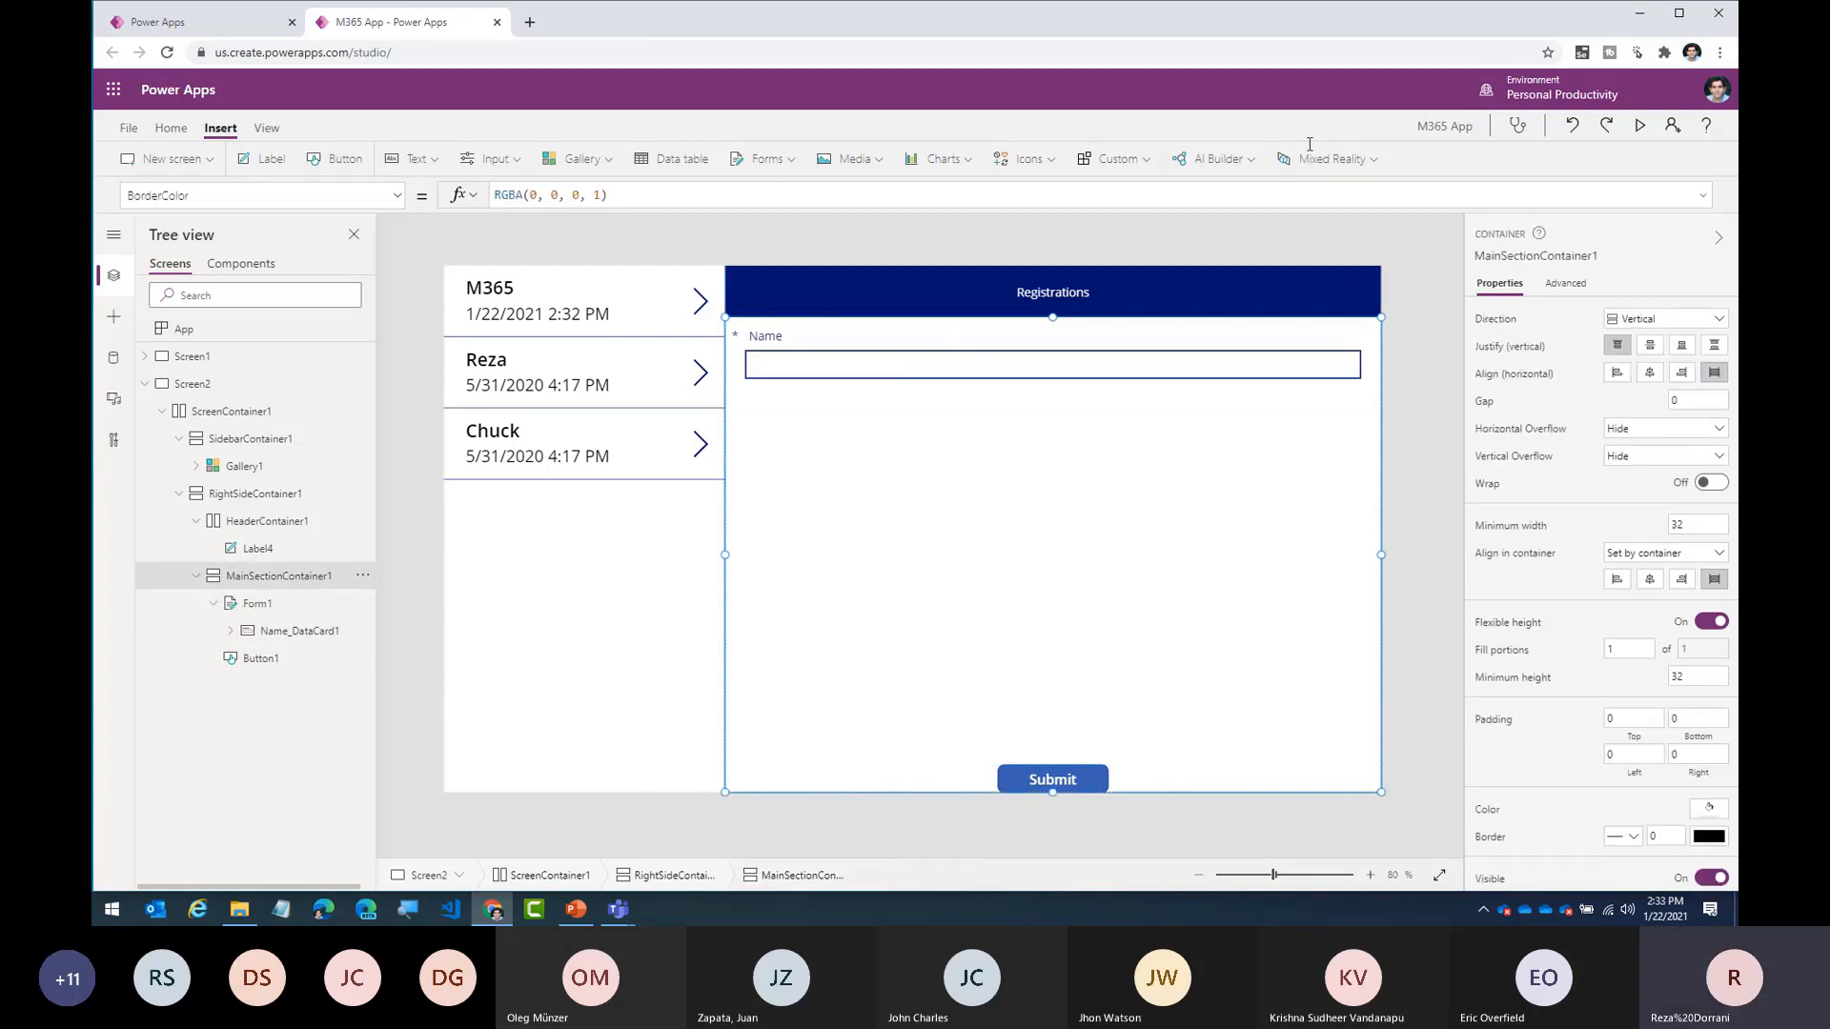
{"action": "left_click", "coordinate": [1639, 125]}
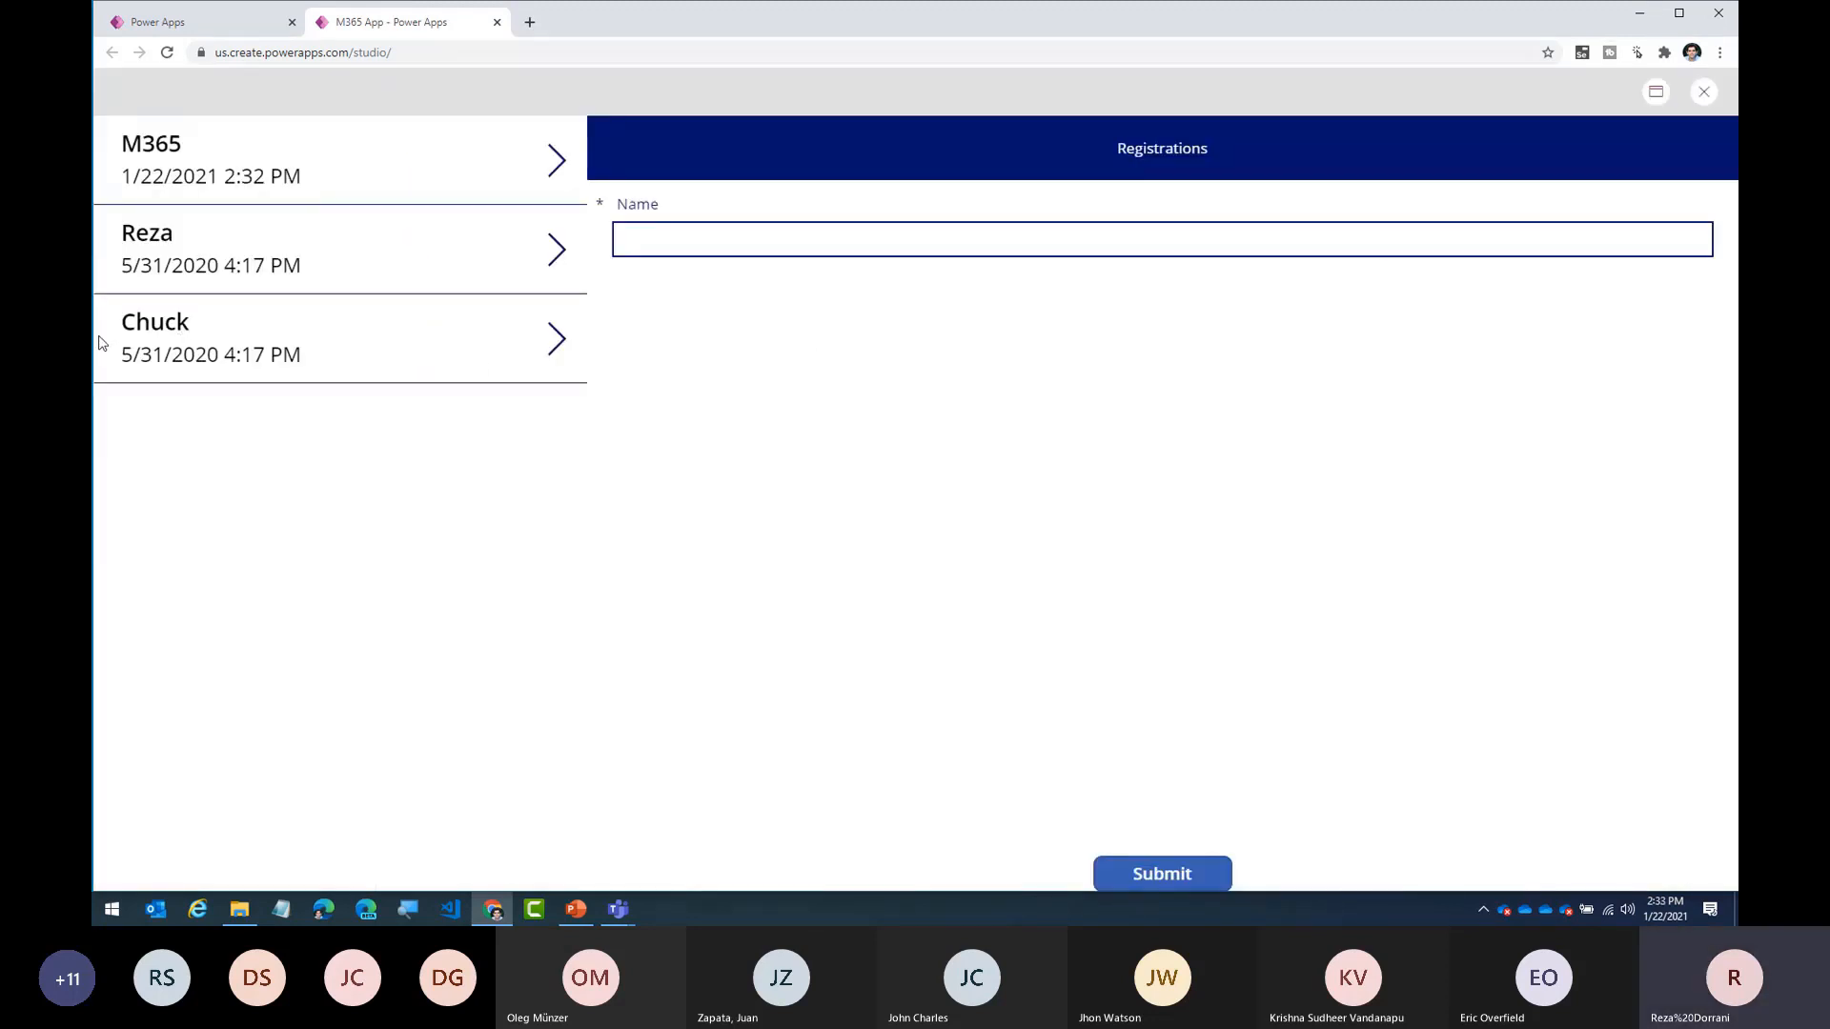
{"action": "left_click_drag", "start_coordinate": [93, 331], "coordinate": [97, 263]}
{"action": "left_click", "coordinate": [1704, 91]}
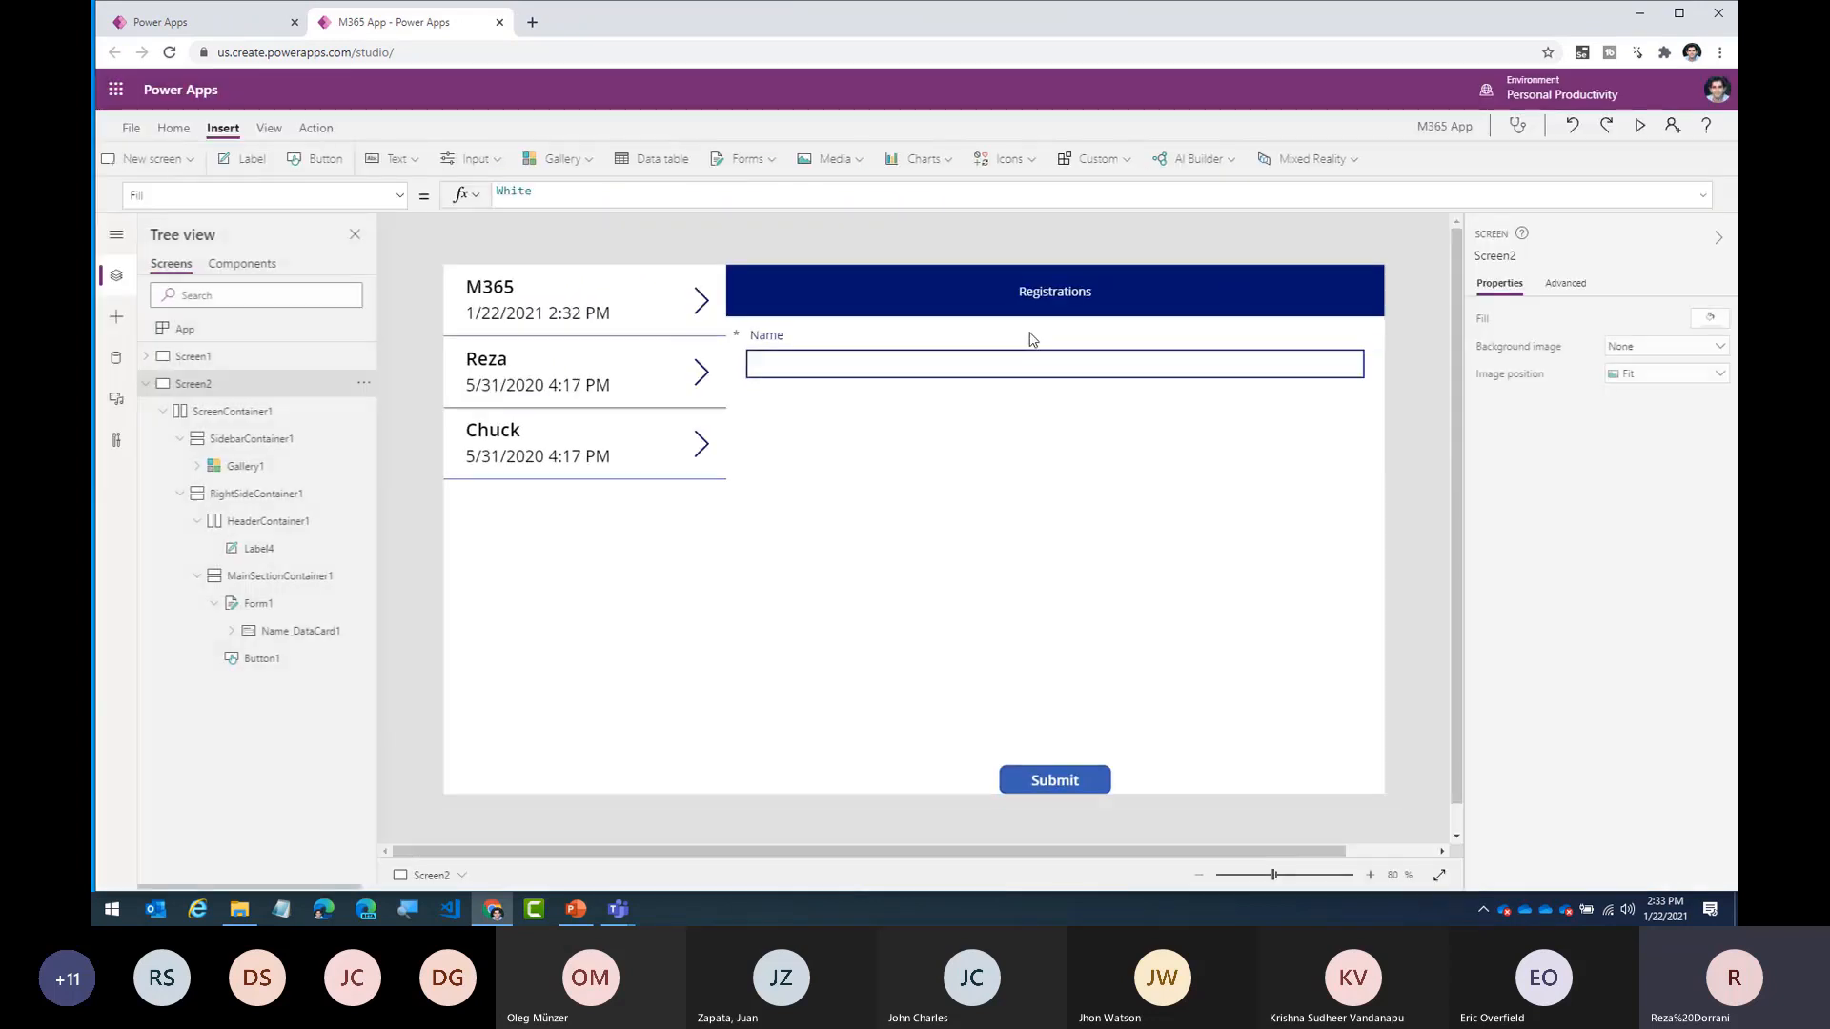
- Turn on Wrap for ScreenContainer1
{"action": "left_click", "coordinate": [256, 420]}
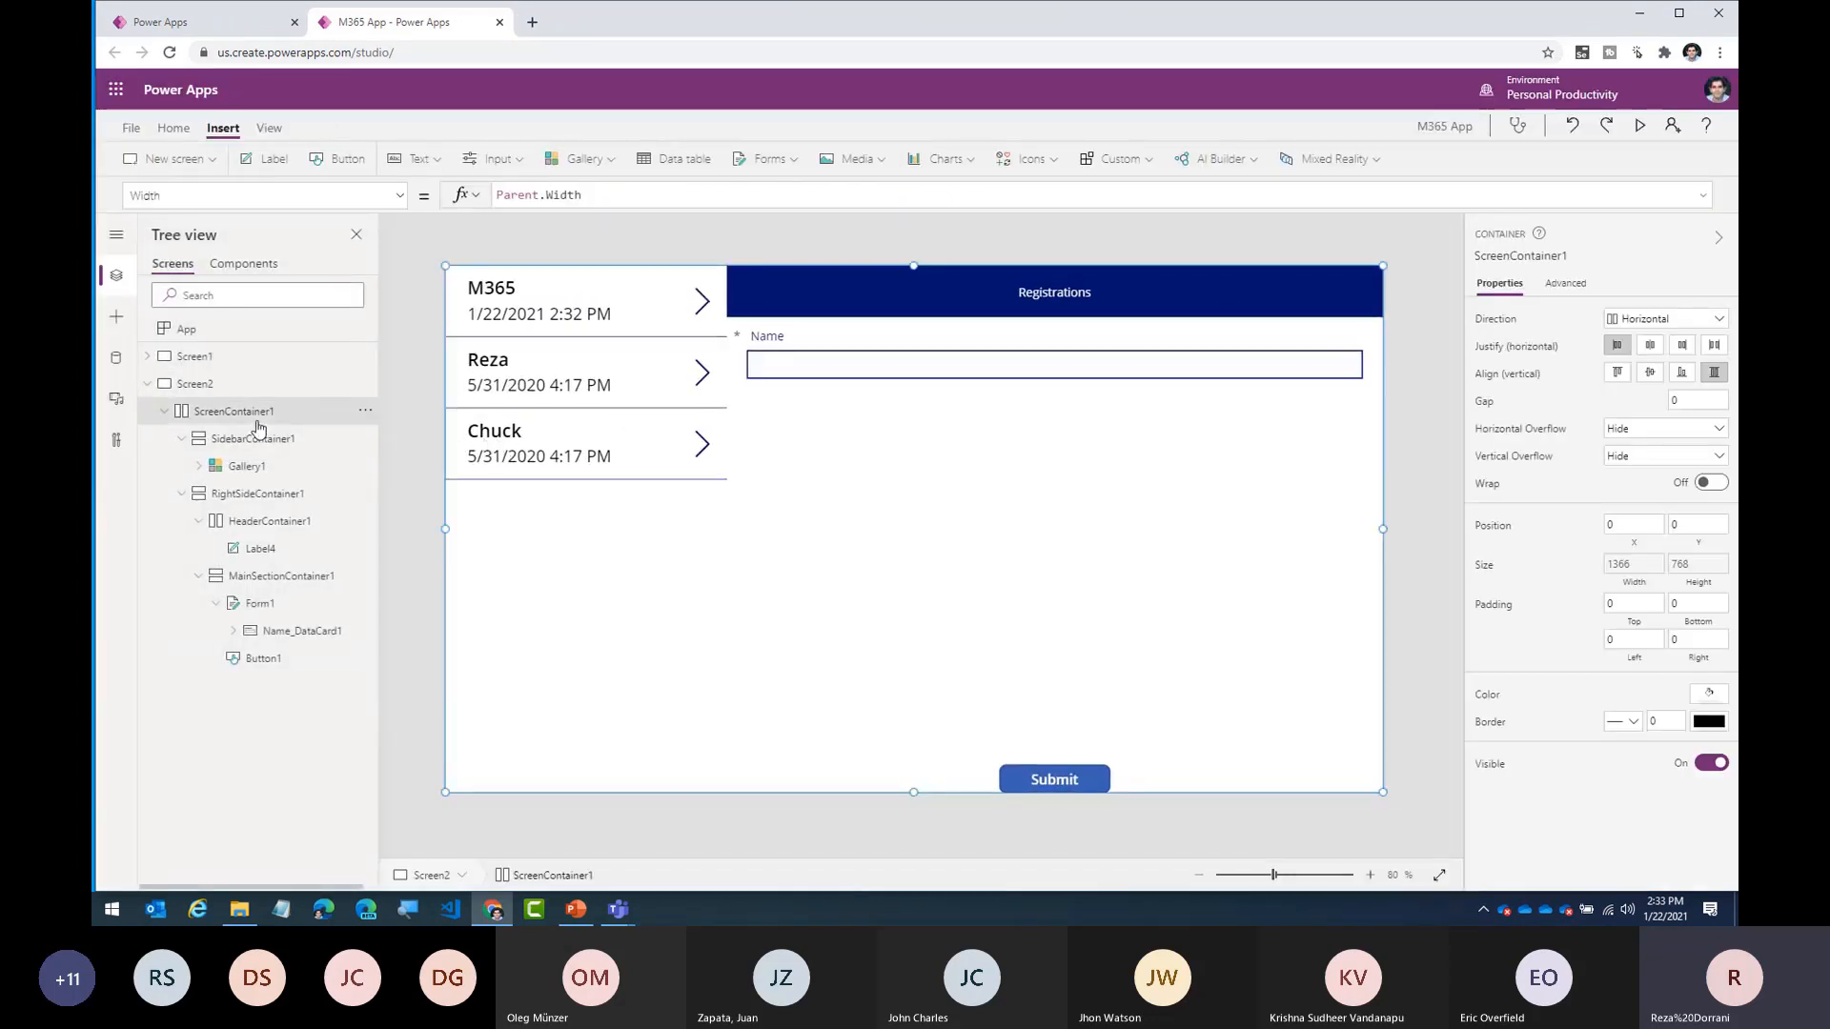
{"action": "left_click", "coordinate": [1711, 483]}
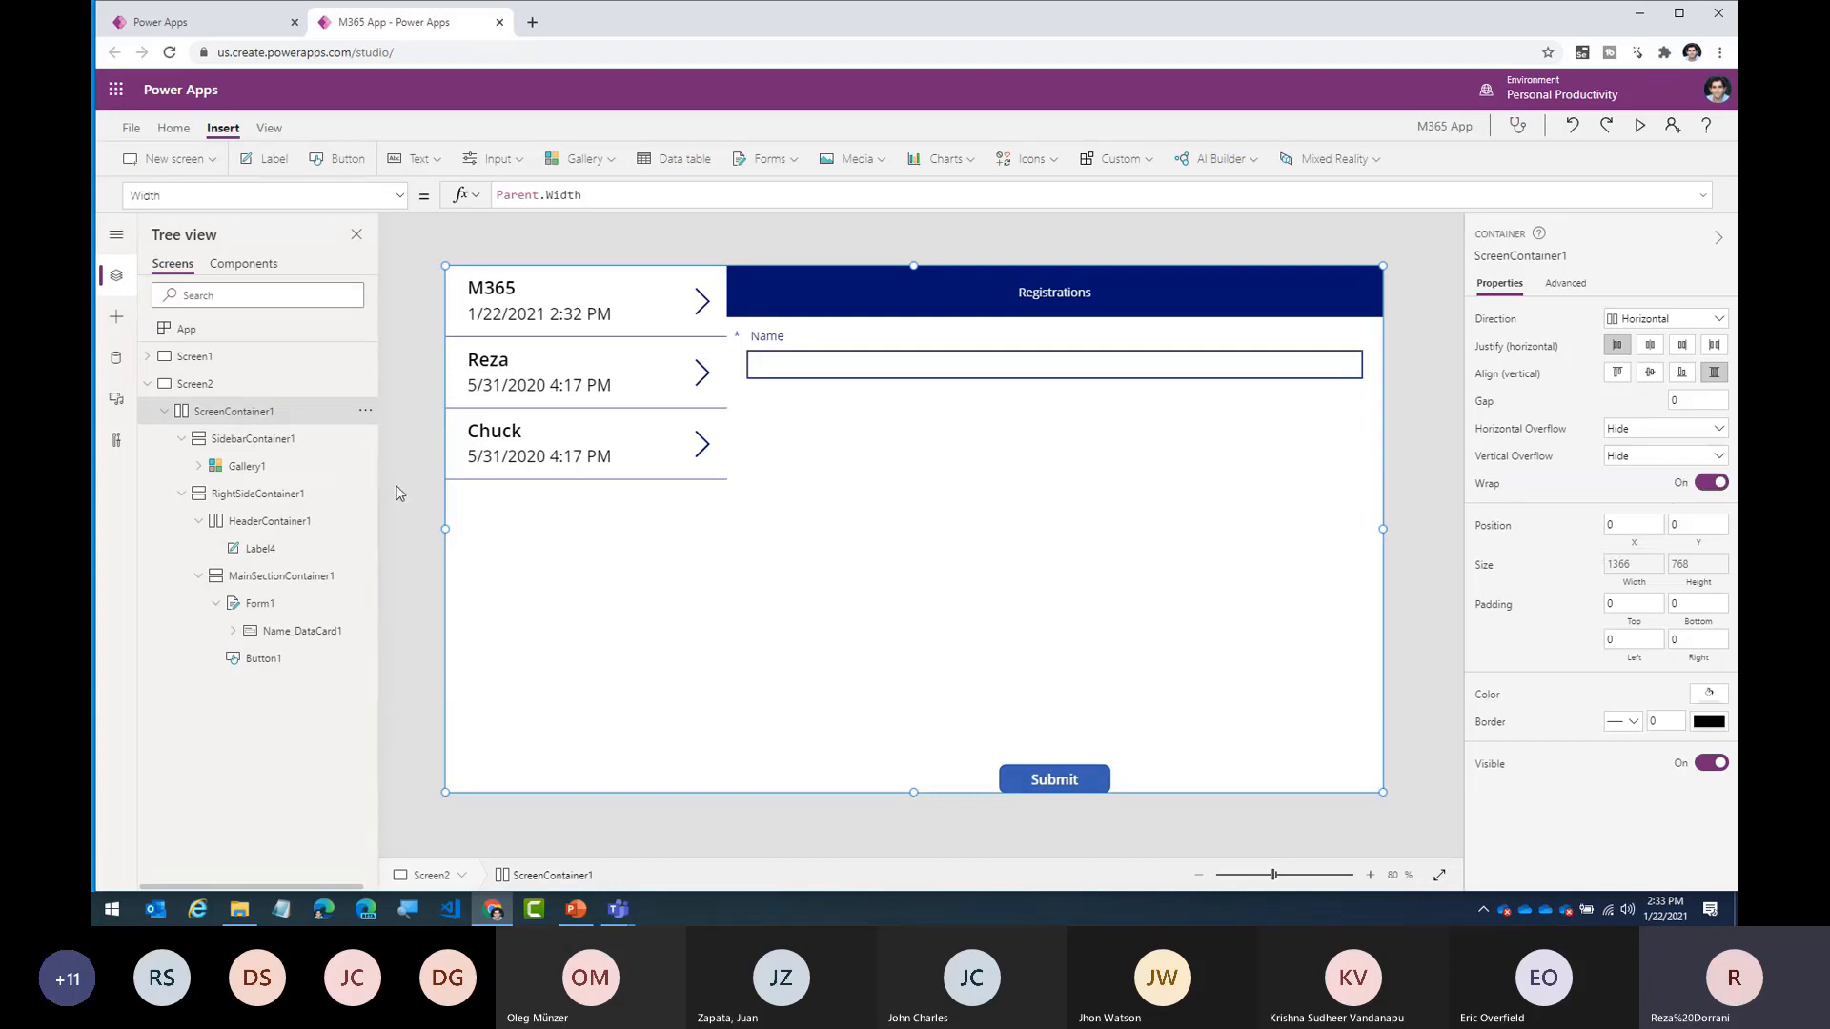
- Examine the App object's MinScreenWidth value in its advanced properties
{"action": "left_click", "coordinate": [289, 443]}
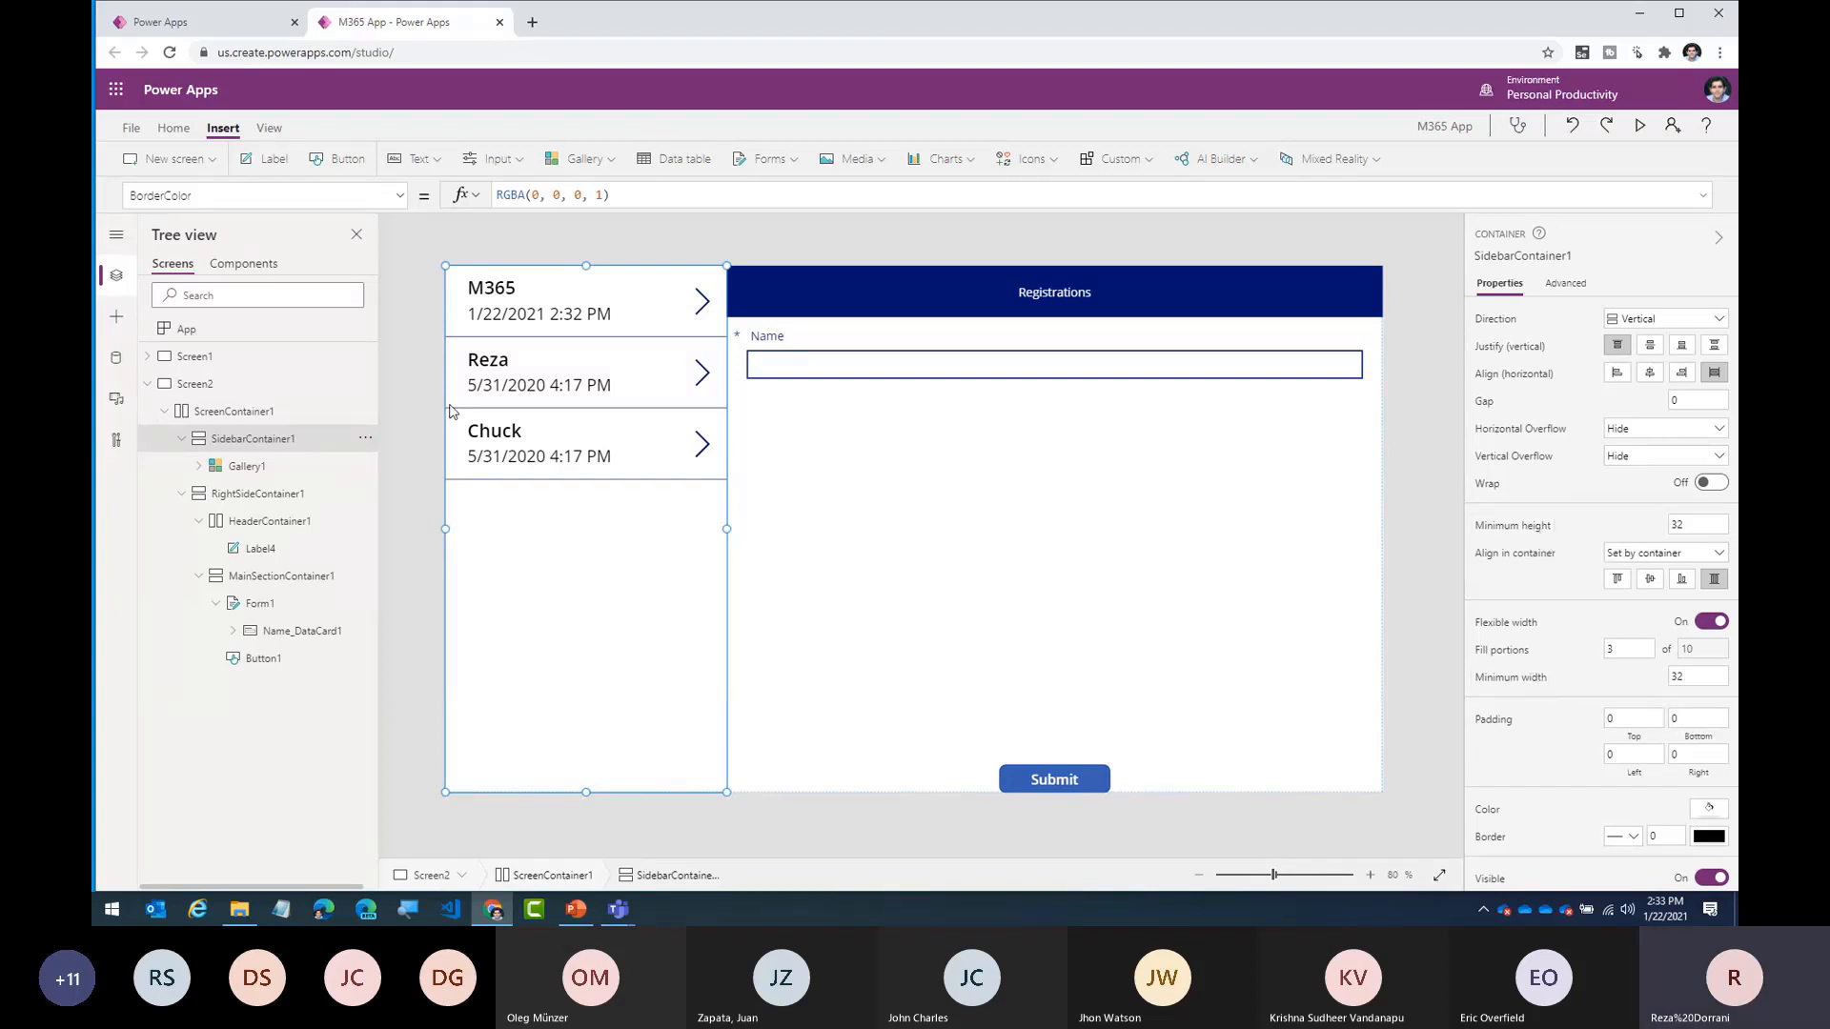
{"action": "left_click", "coordinate": [187, 328]}
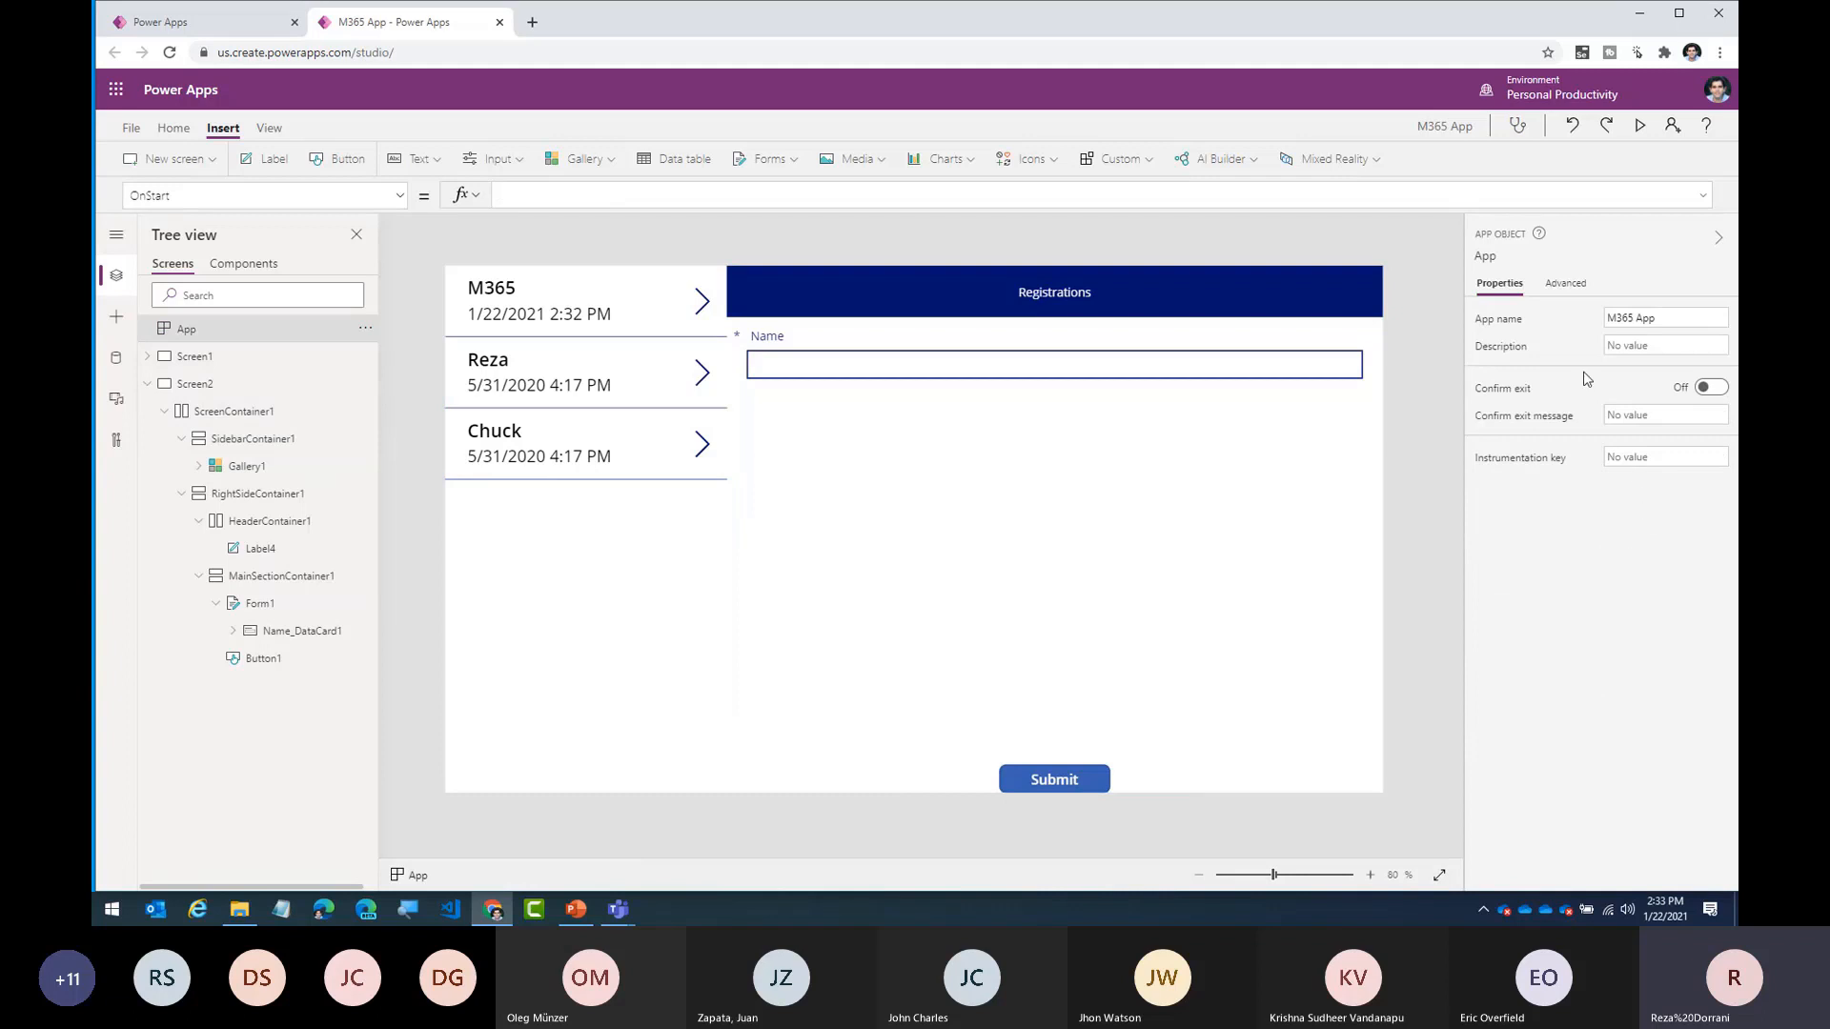
{"action": "left_click", "coordinate": [1567, 284]}
{"action": "left_click", "coordinate": [1558, 787]}
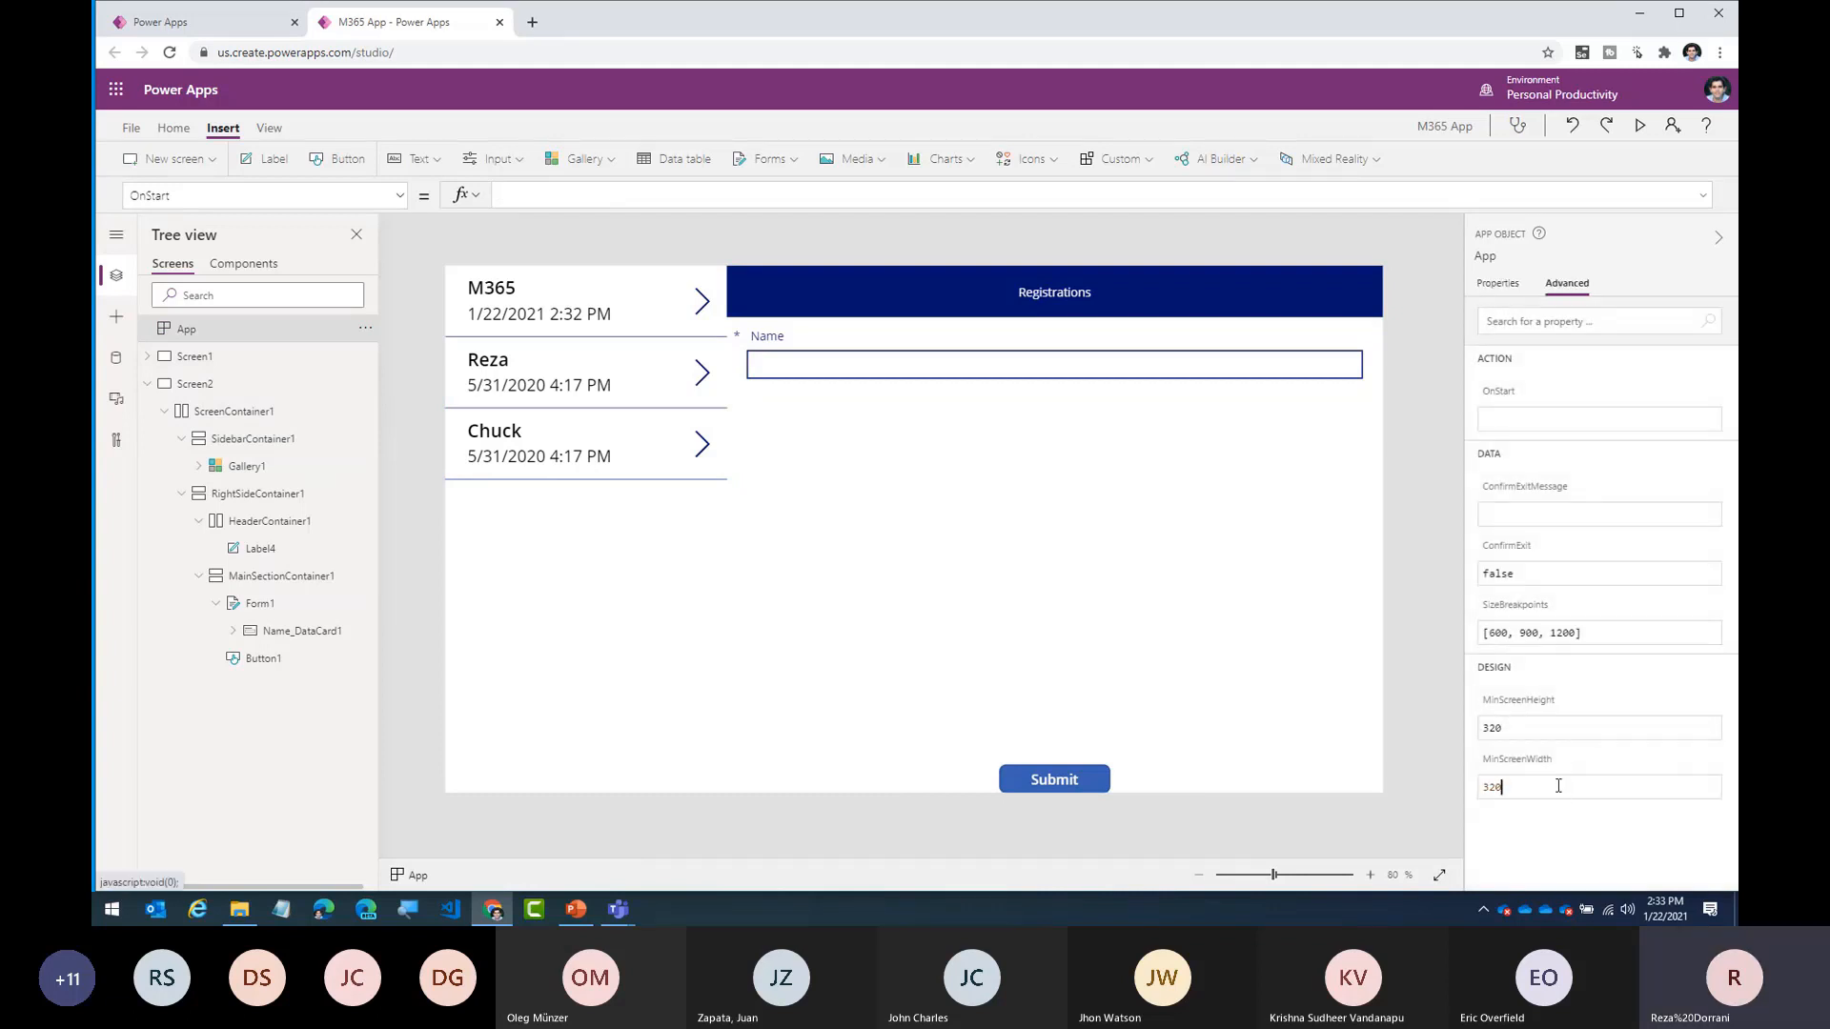
{"action": "double_click", "coordinate": [1558, 786]}
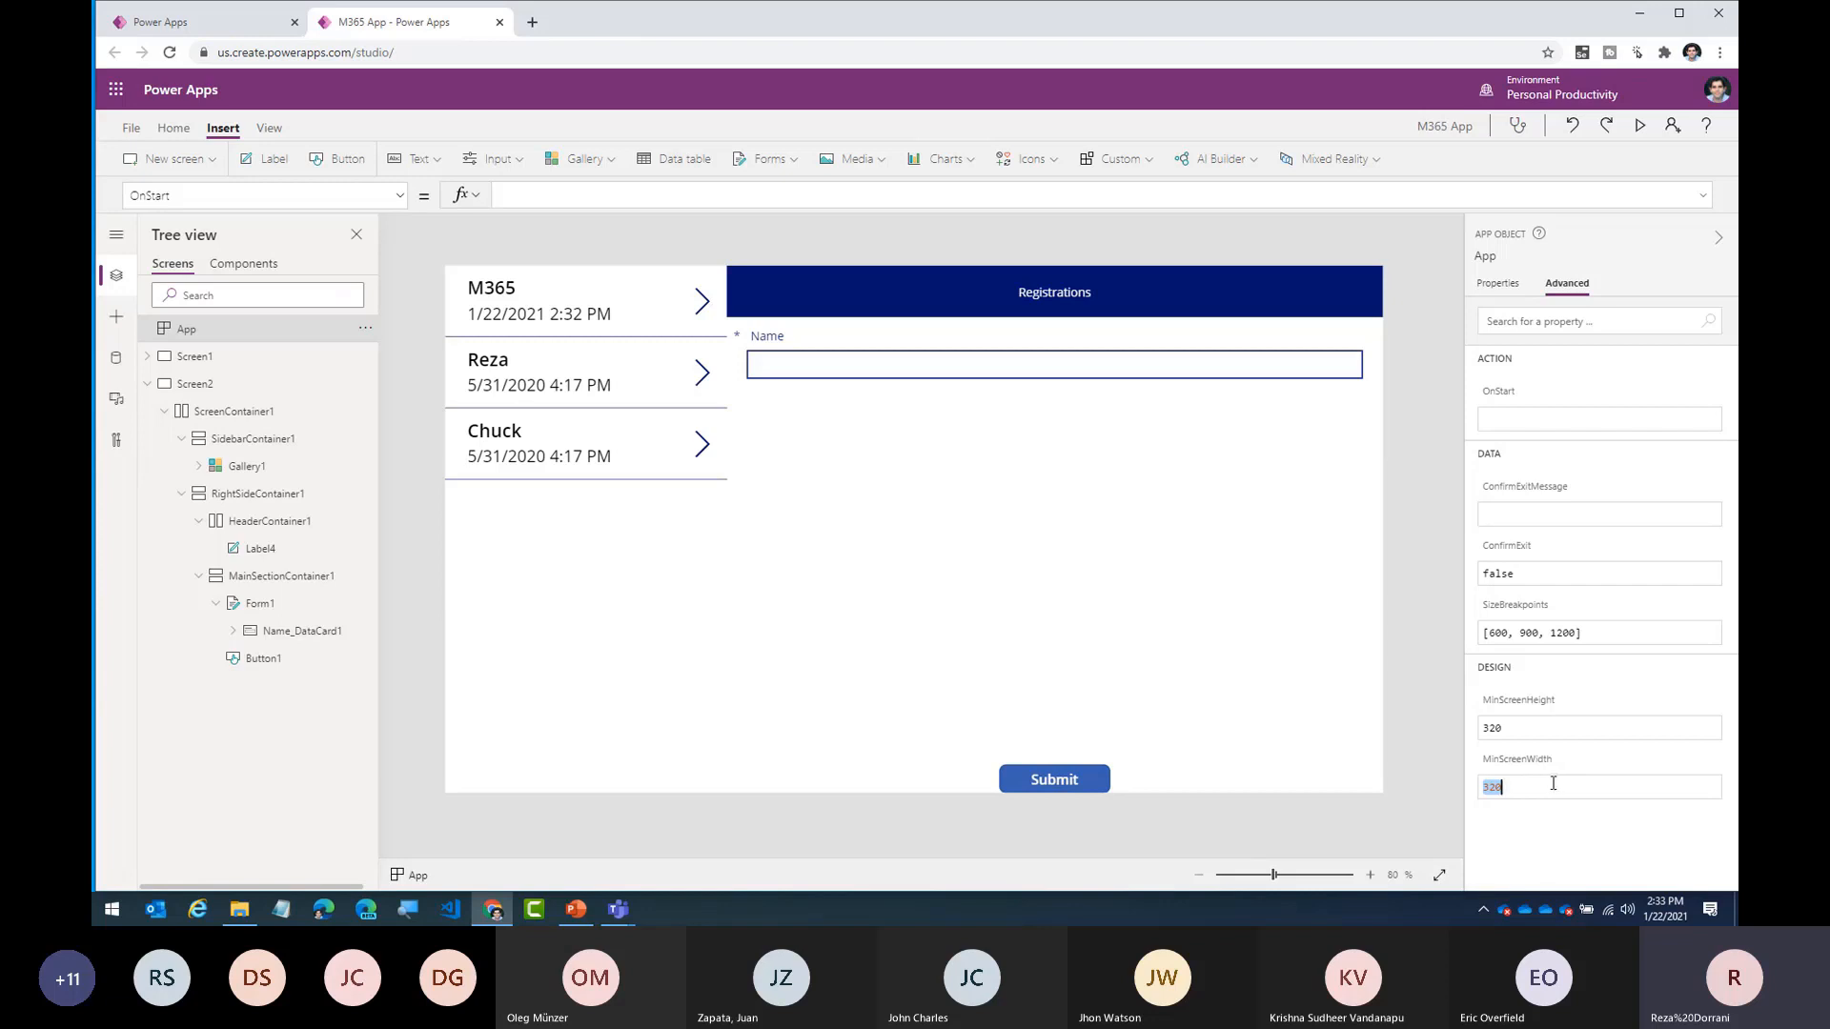
- Set the minimum width of both SidebarContainer1 and RightSideContainer1 to 320
{"action": "left_click", "coordinate": [252, 438]}
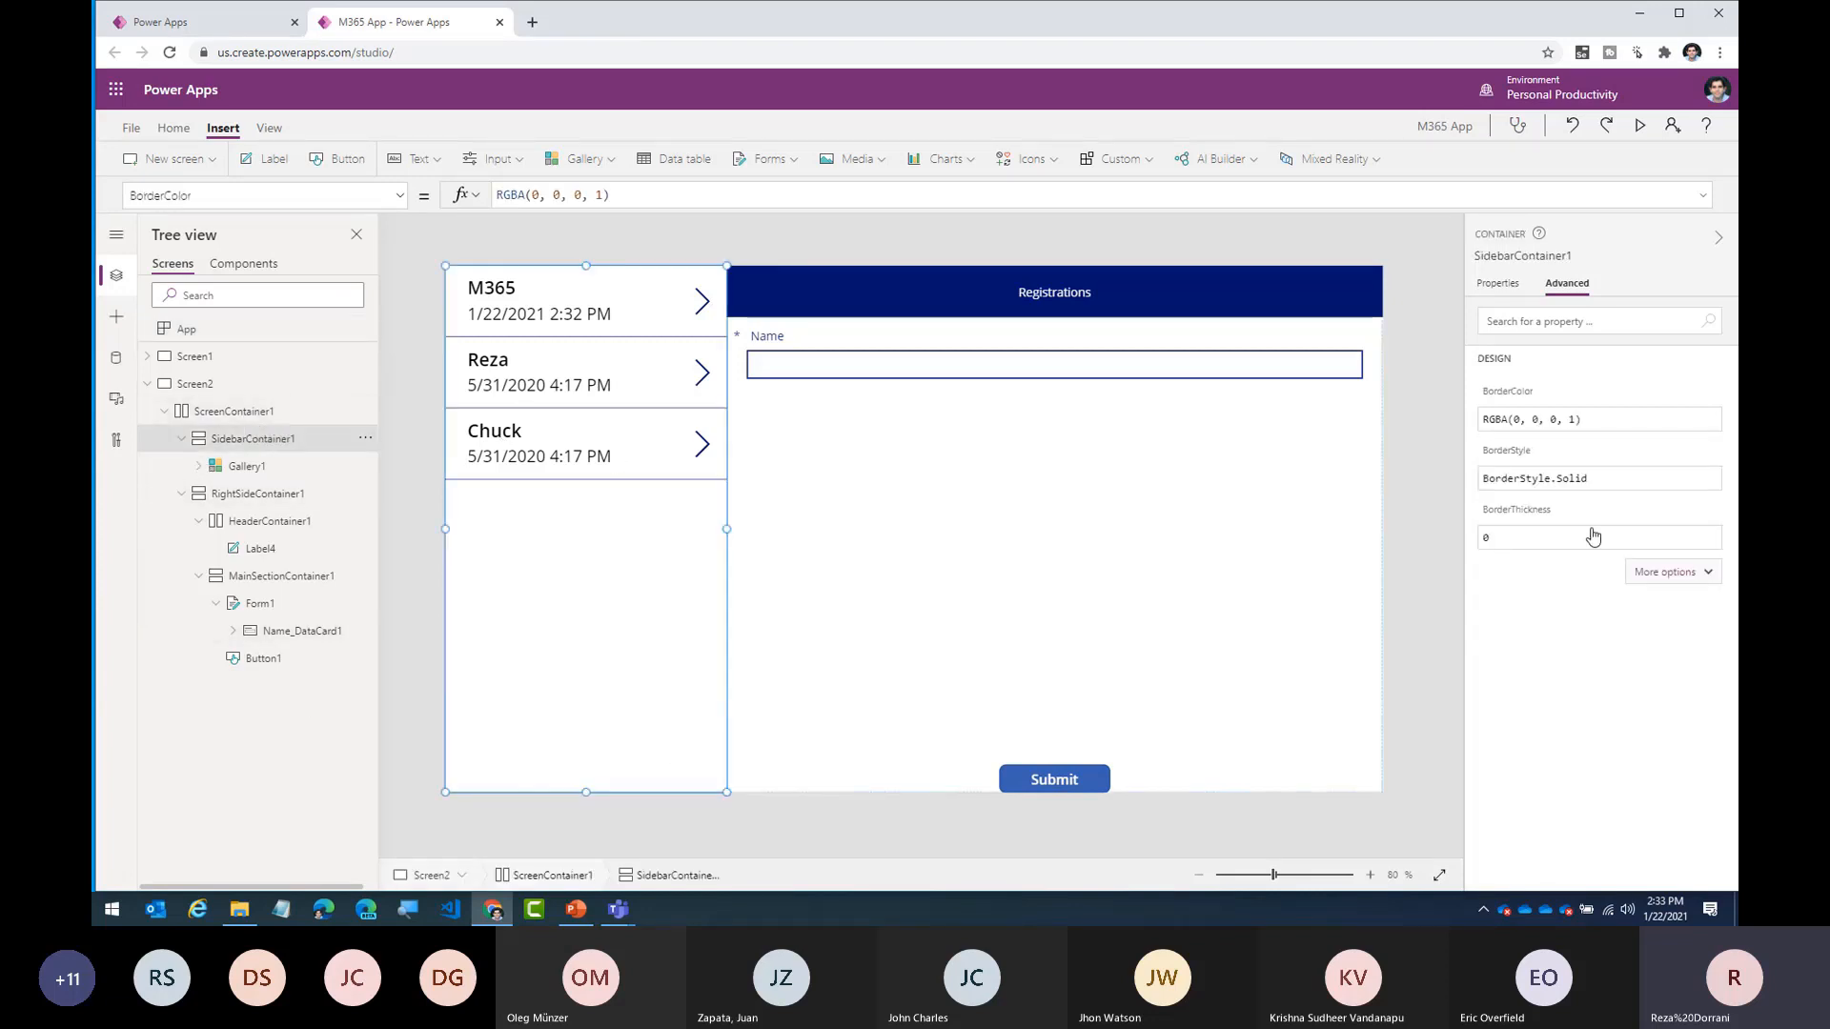
{"action": "left_click", "coordinate": [1491, 291]}
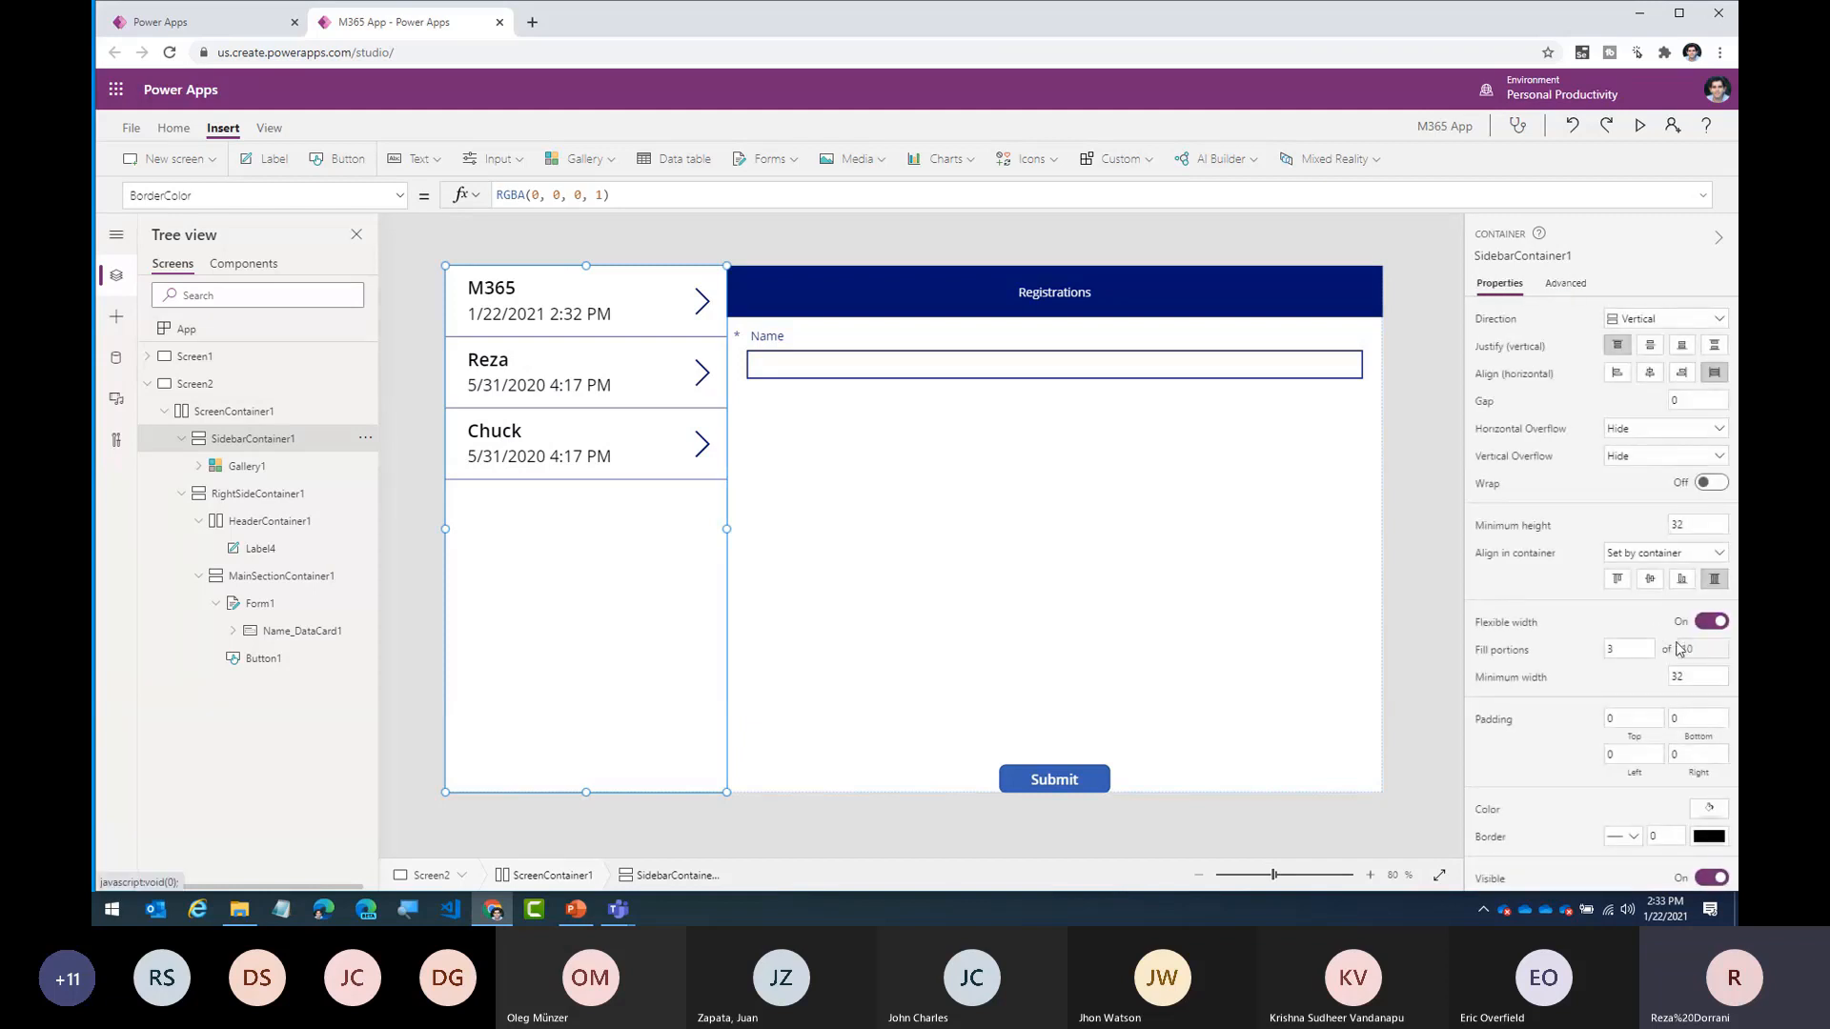
{"action": "left_click", "coordinate": [1700, 677]}
{"action": "type", "text": "0"}
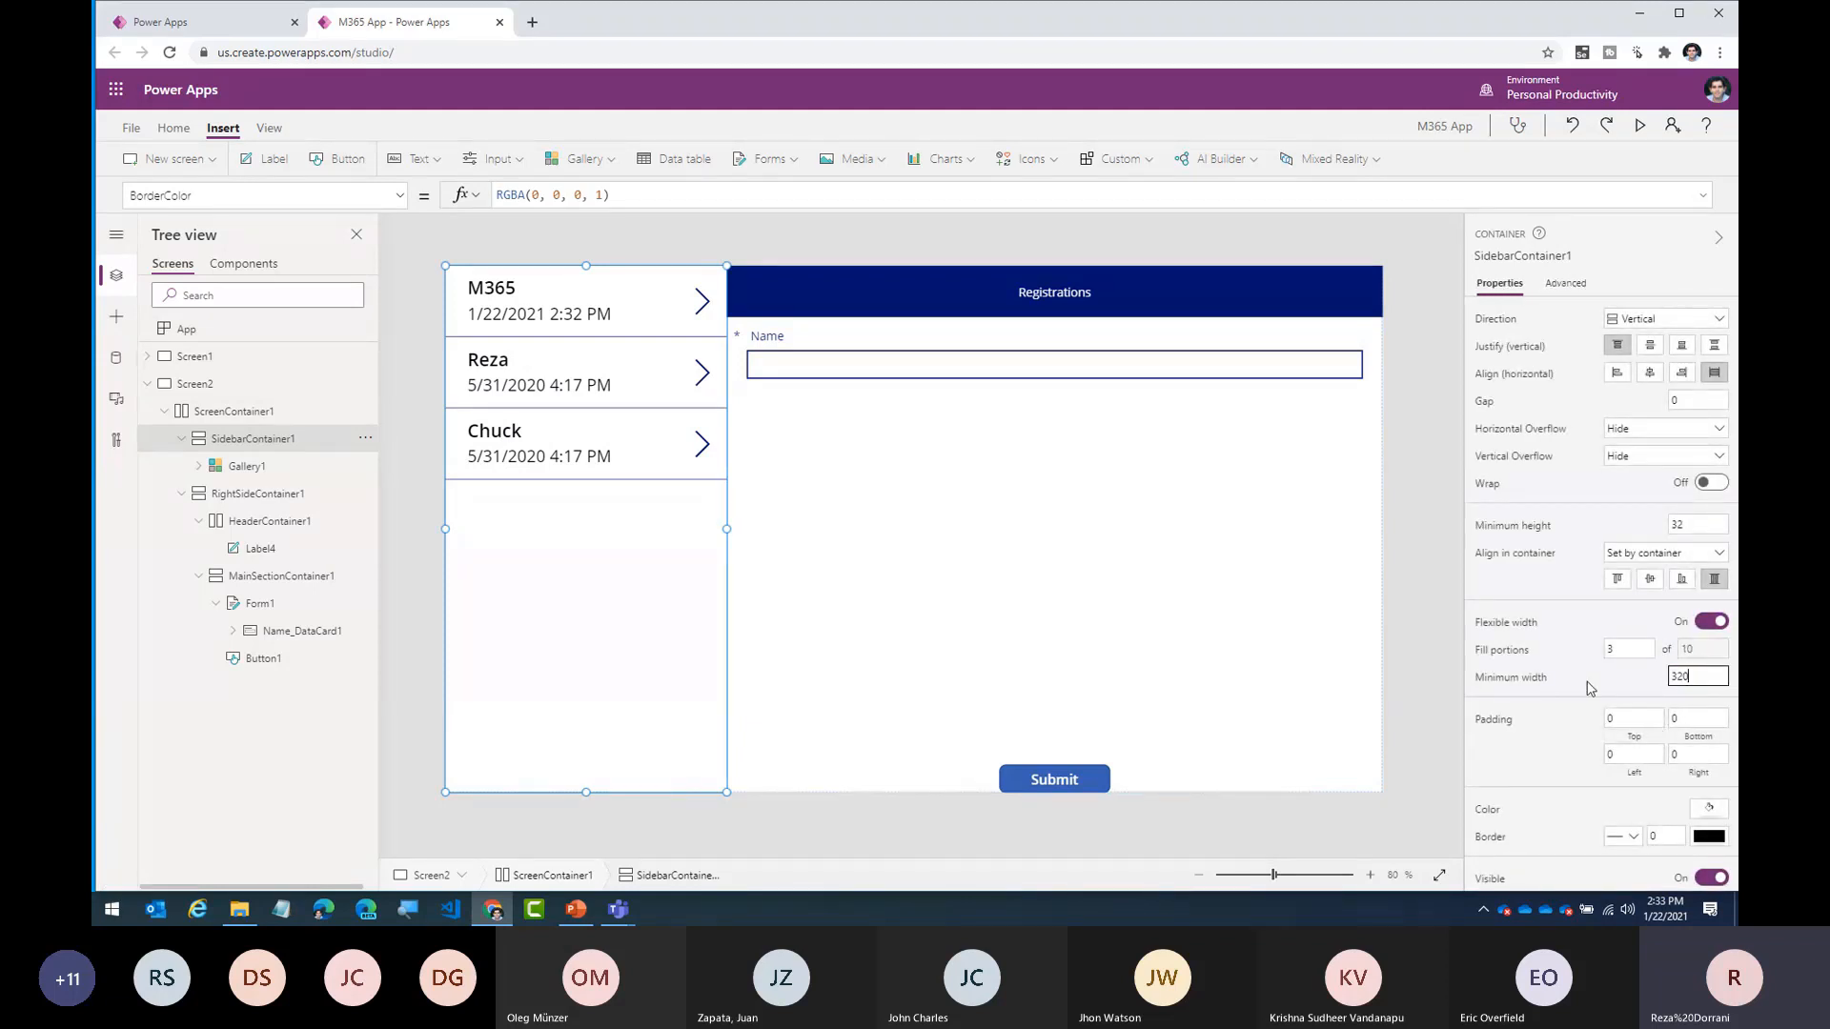
{"action": "left_click", "coordinate": [295, 493]}
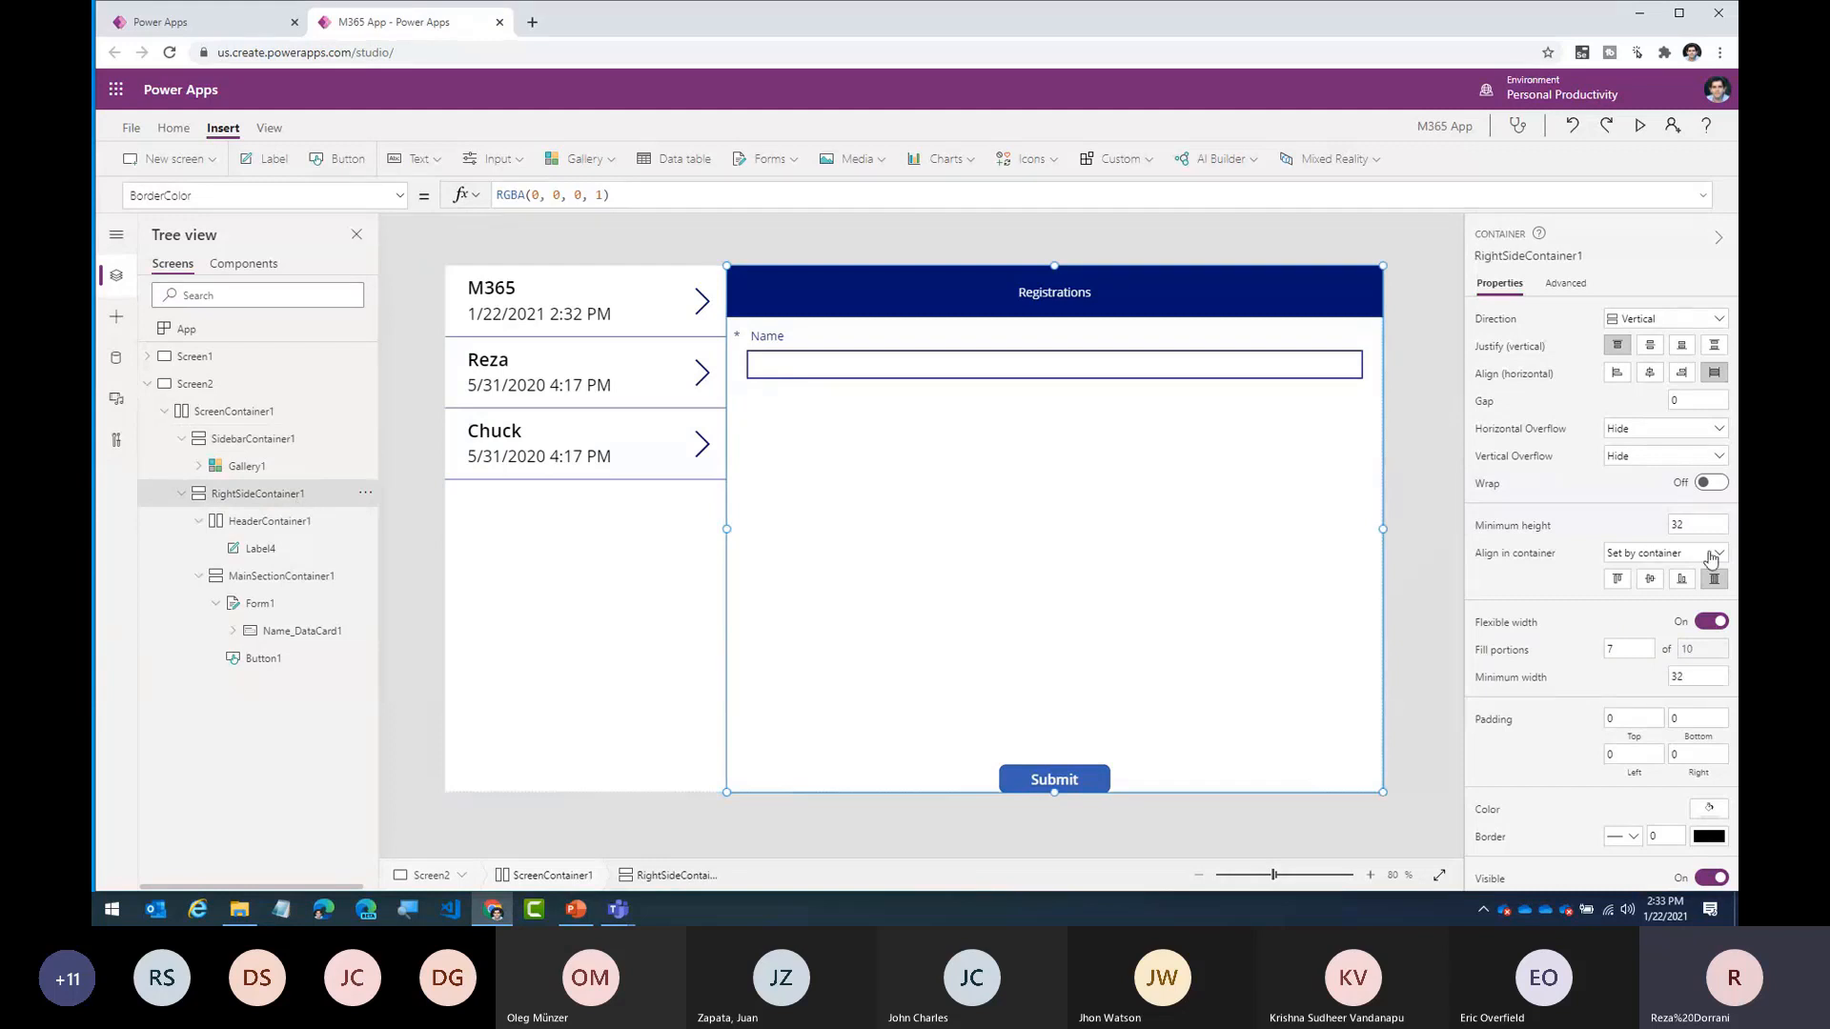
{"action": "left_click", "coordinate": [1680, 677]}
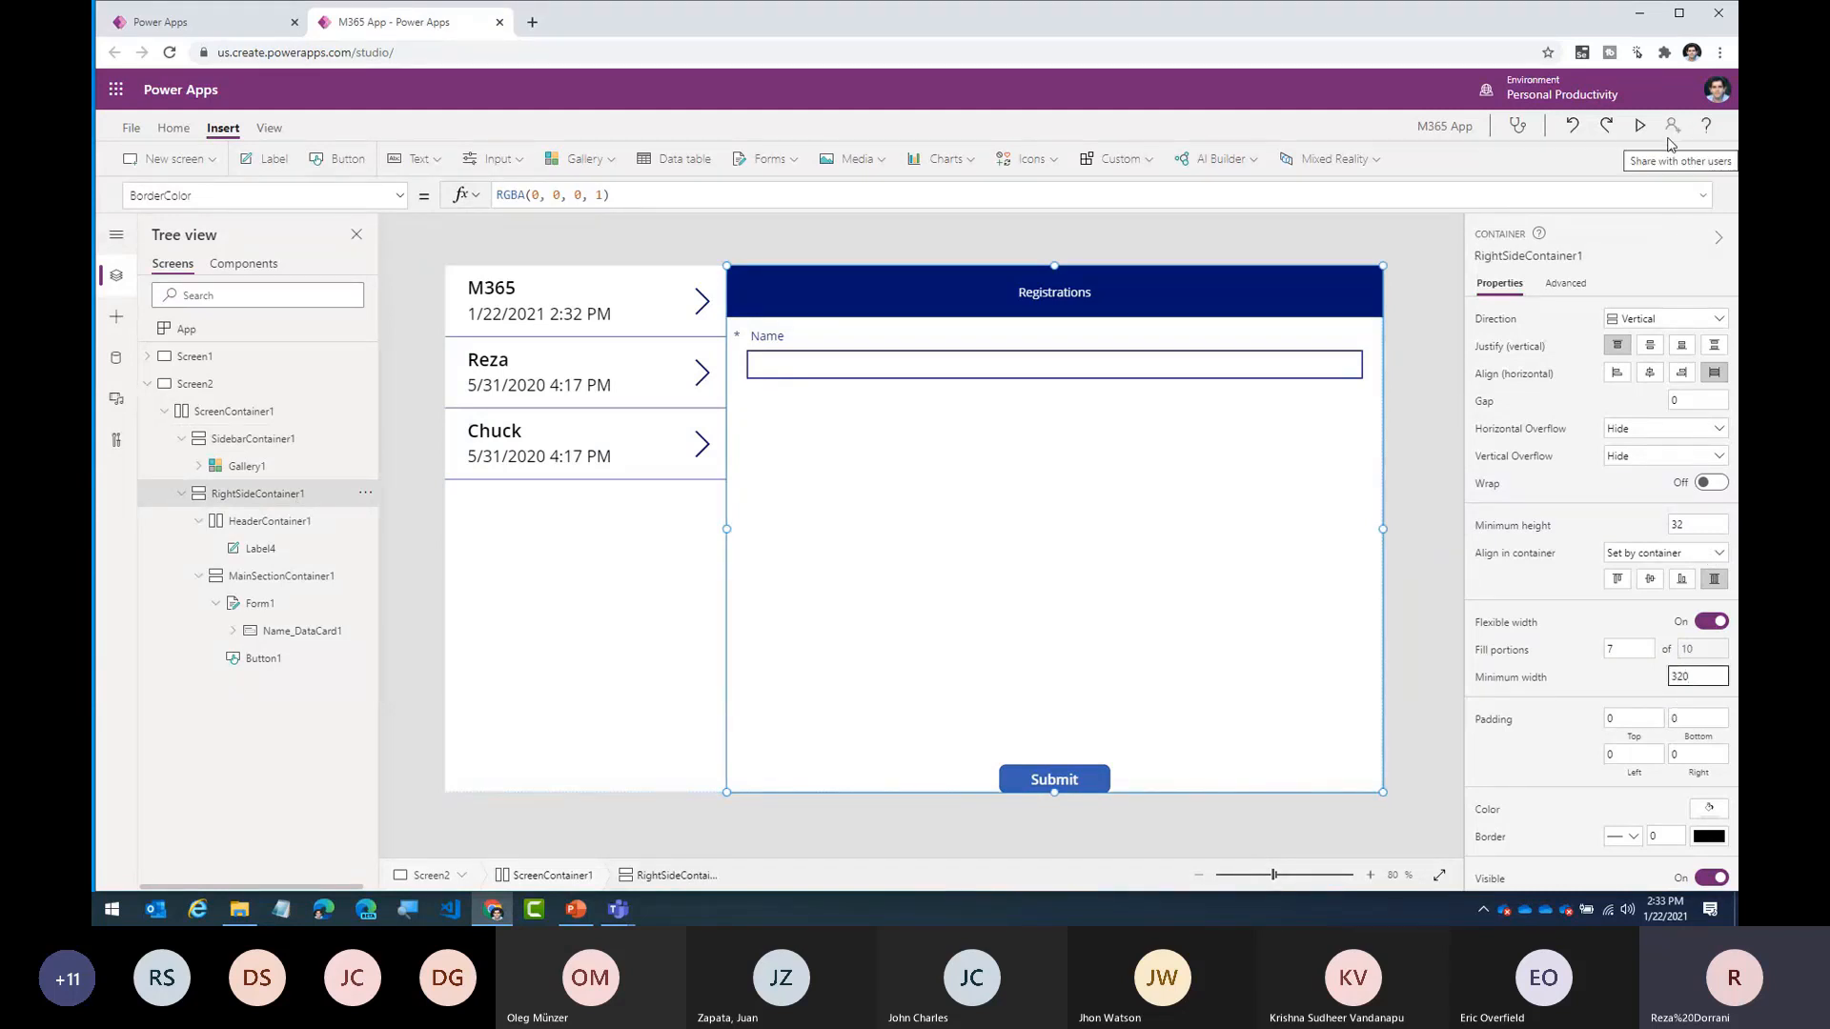
- Preview the app, check how the containers wrap when the browser window is narrowed and widened, and return to Screen1 in the editor
{"action": "left_click", "coordinate": [1639, 127]}
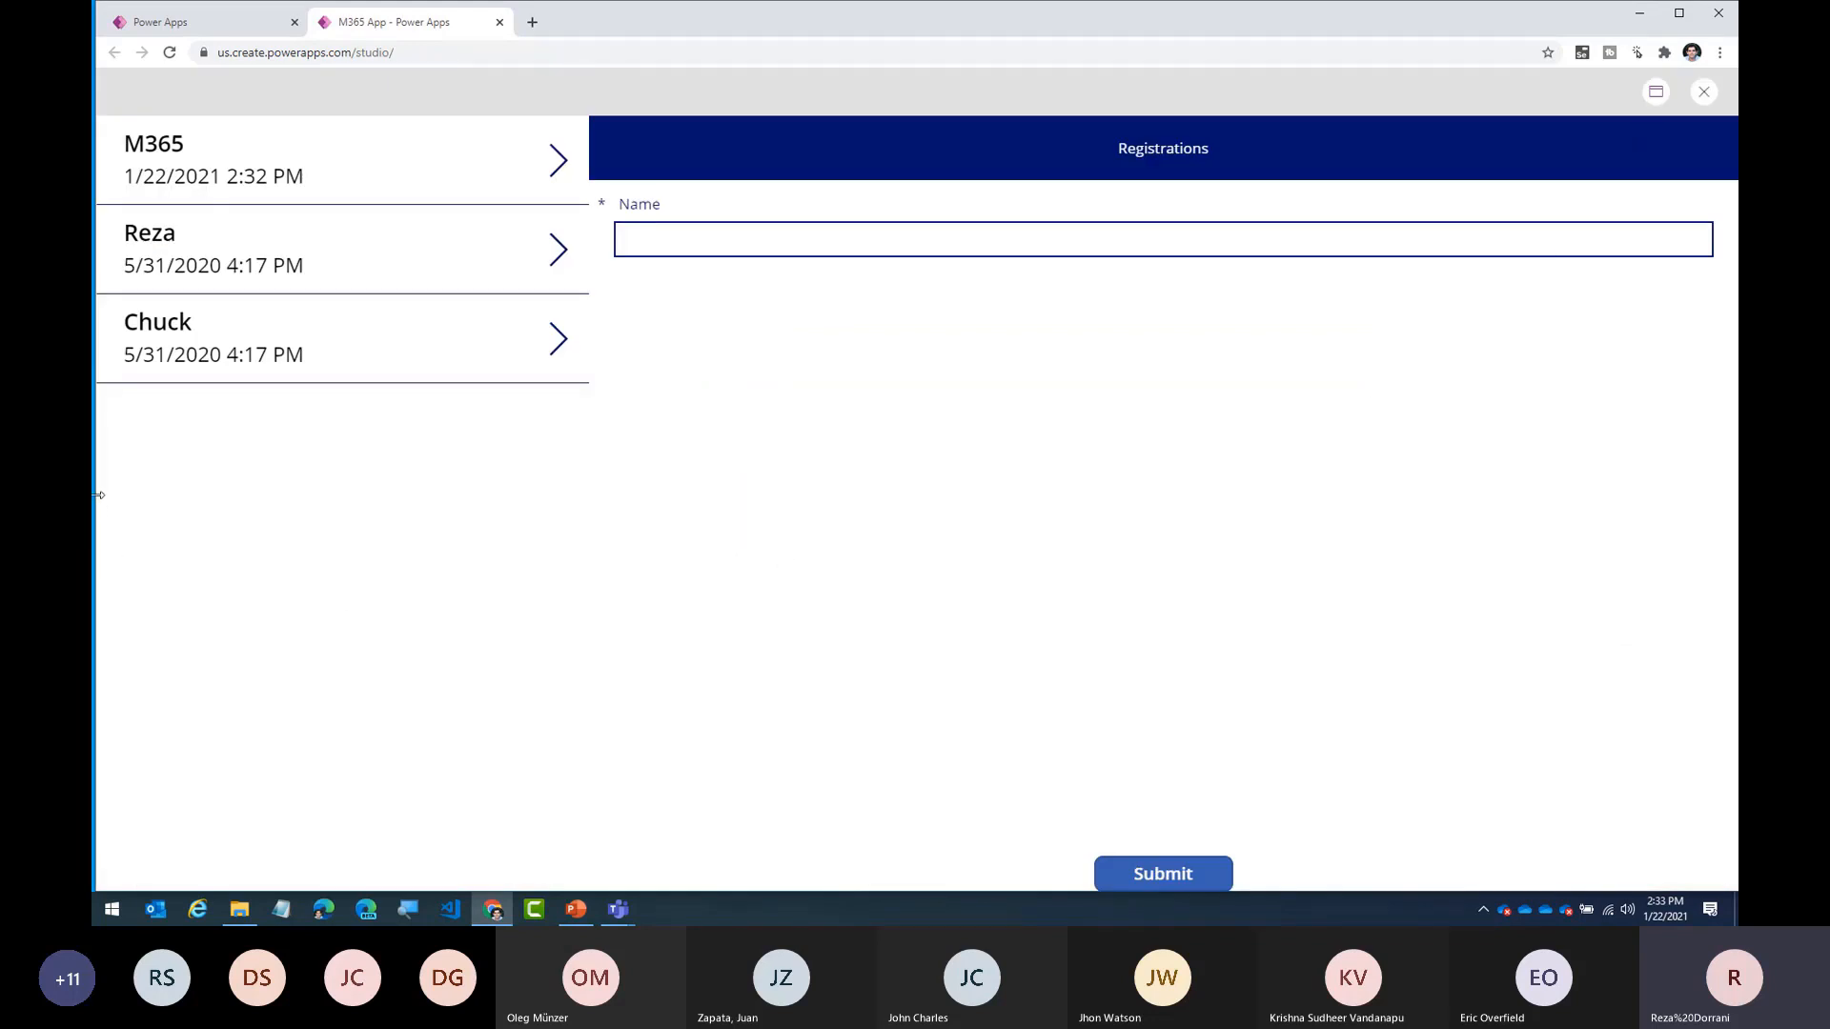
{"action": "left_click_drag", "start_coordinate": [98, 494], "coordinate": [1311, 476]}
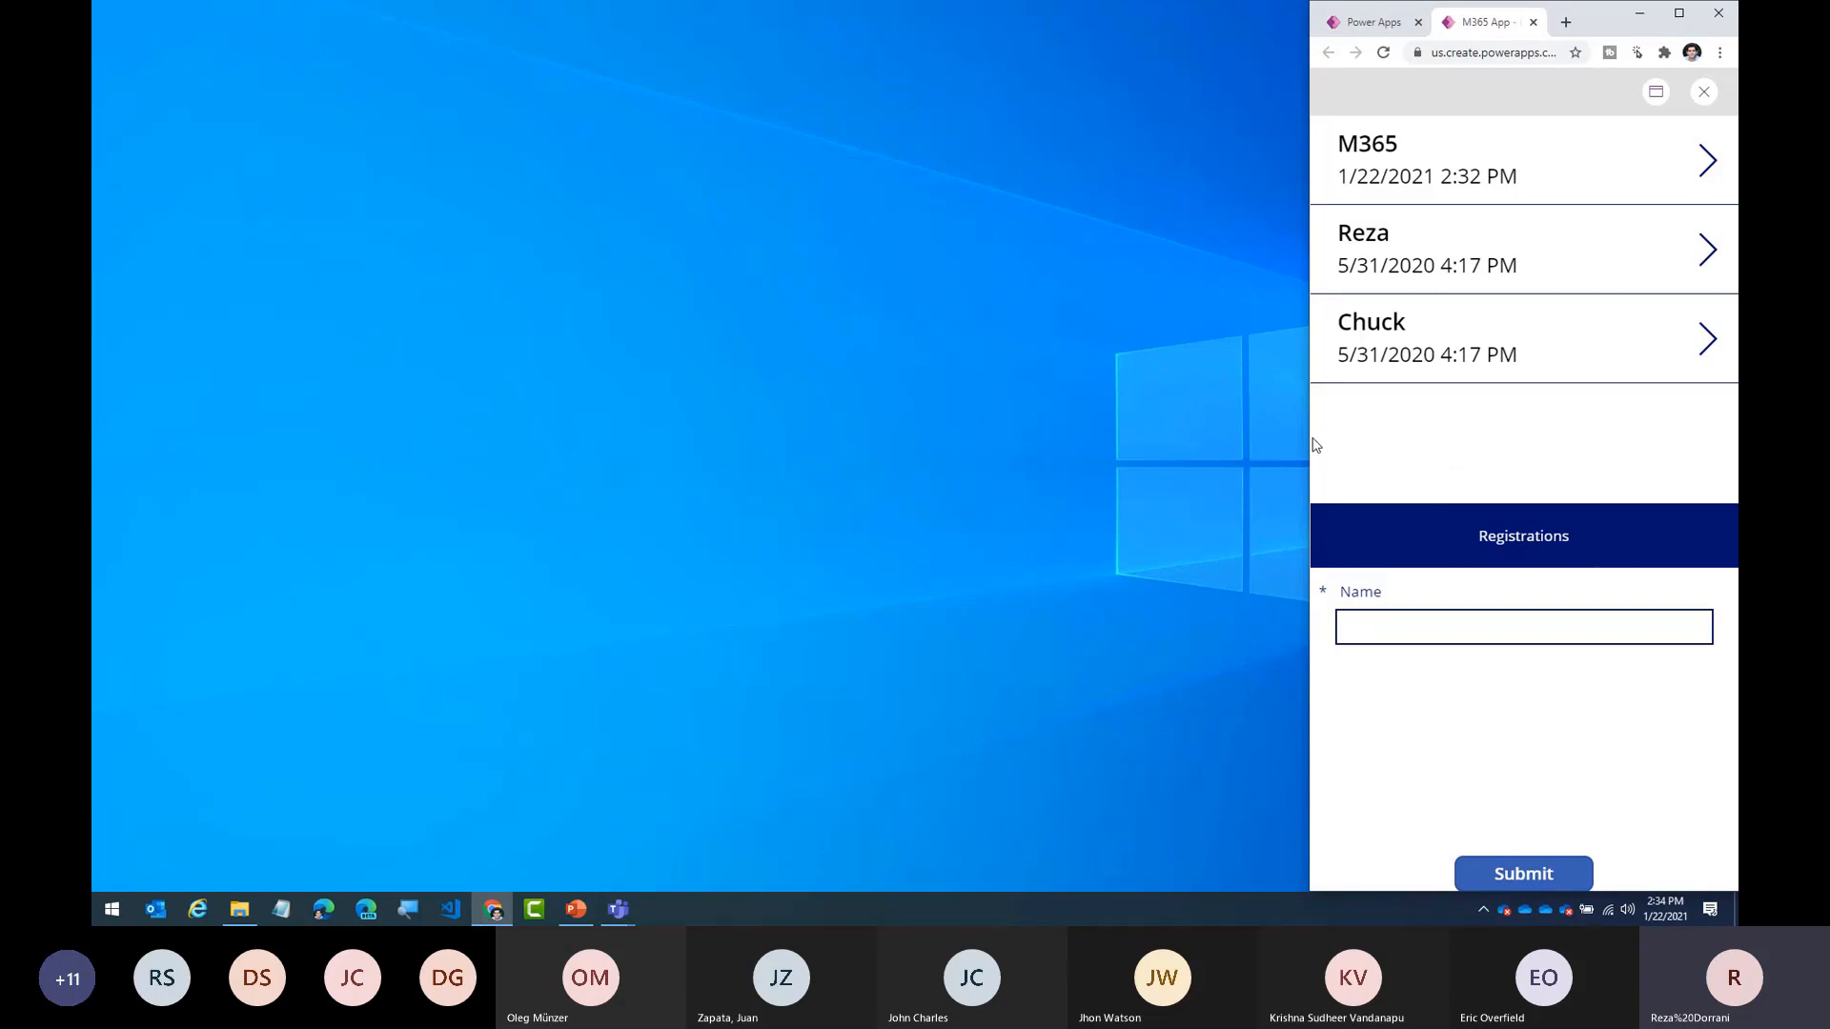
{"action": "left_click_drag", "start_coordinate": [1311, 425], "coordinate": [1325, 467]}
{"action": "left_click_drag", "start_coordinate": [1353, 471], "coordinate": [96, 445]}
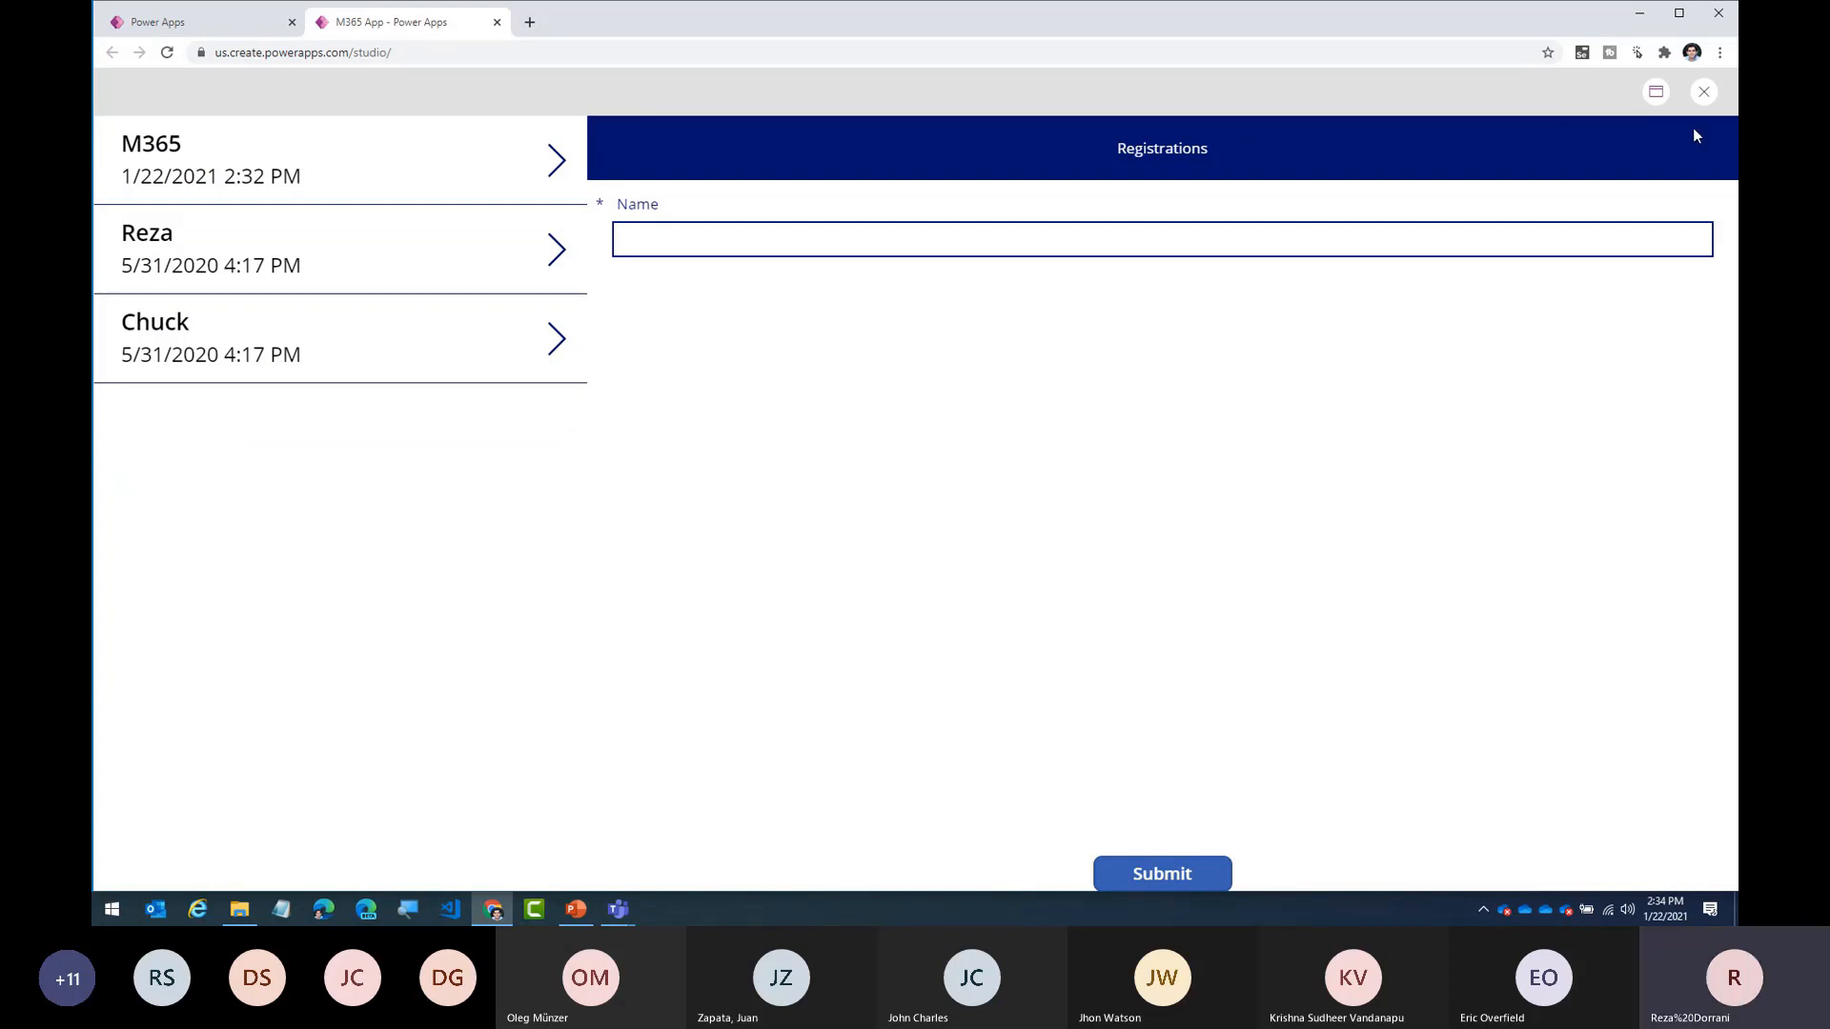
{"action": "left_click", "coordinate": [1700, 96]}
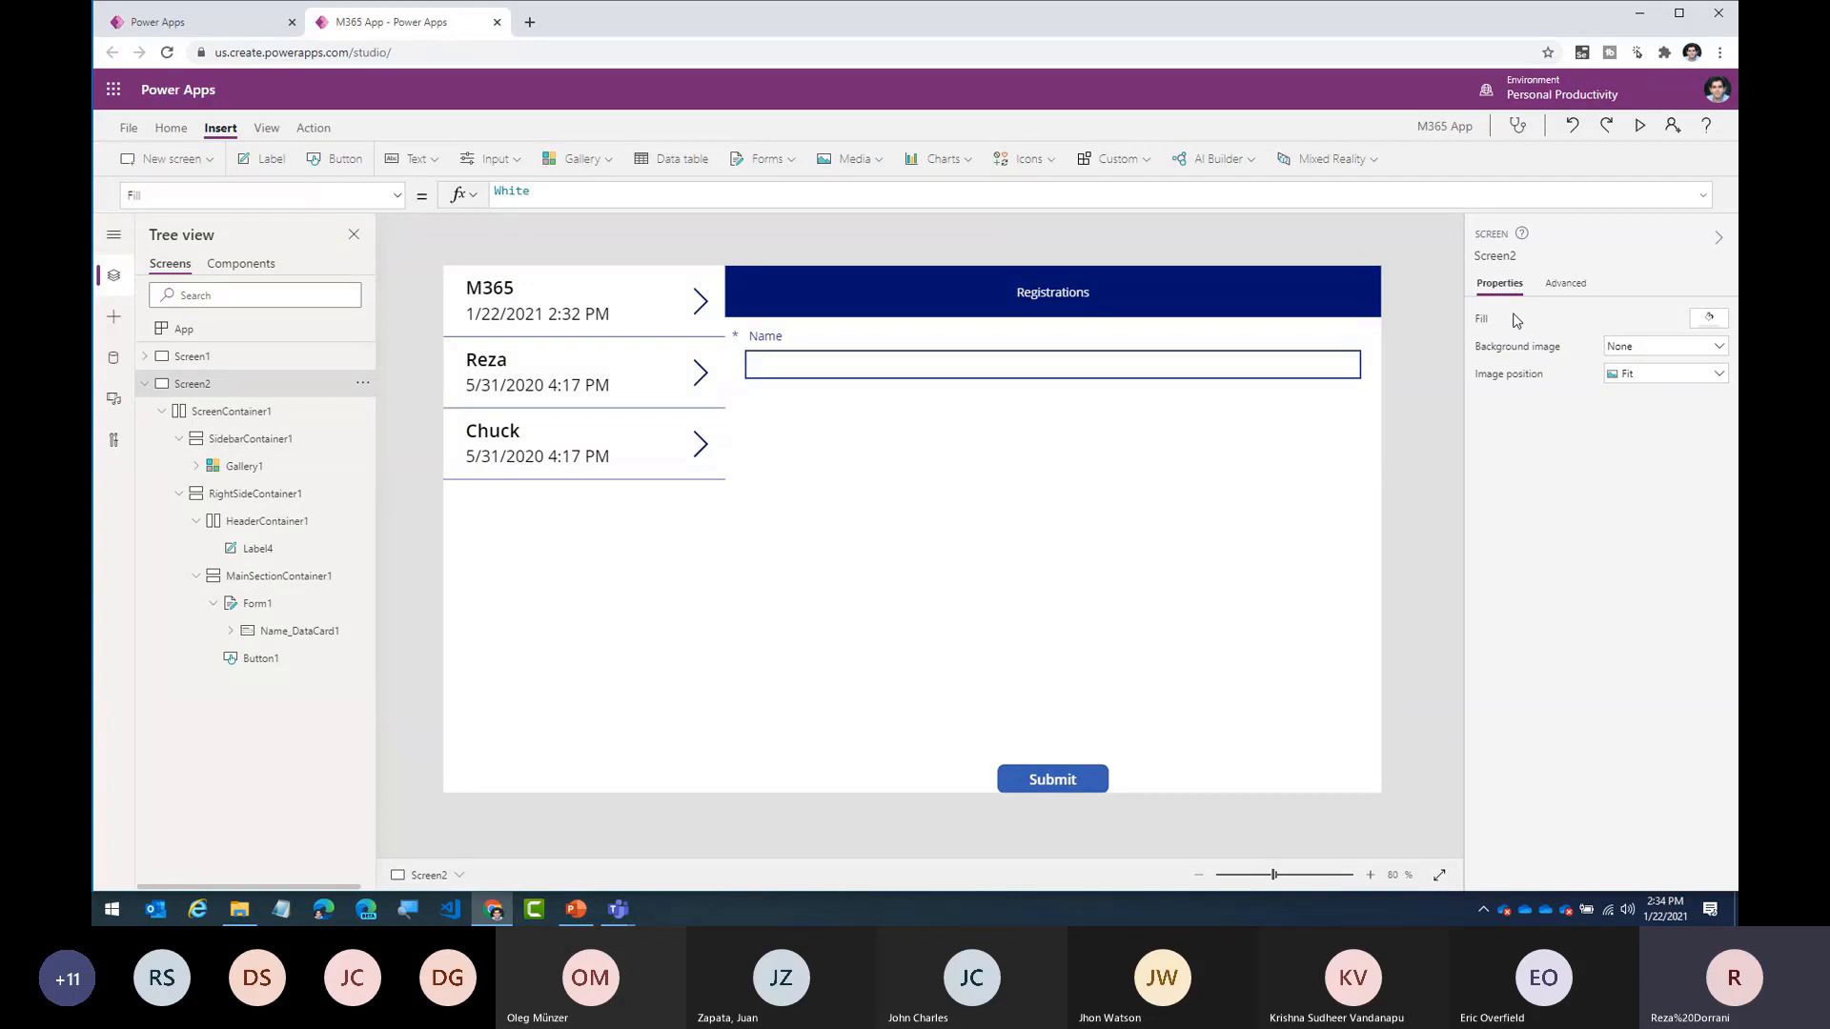
{"action": "left_click", "coordinate": [214, 362]}
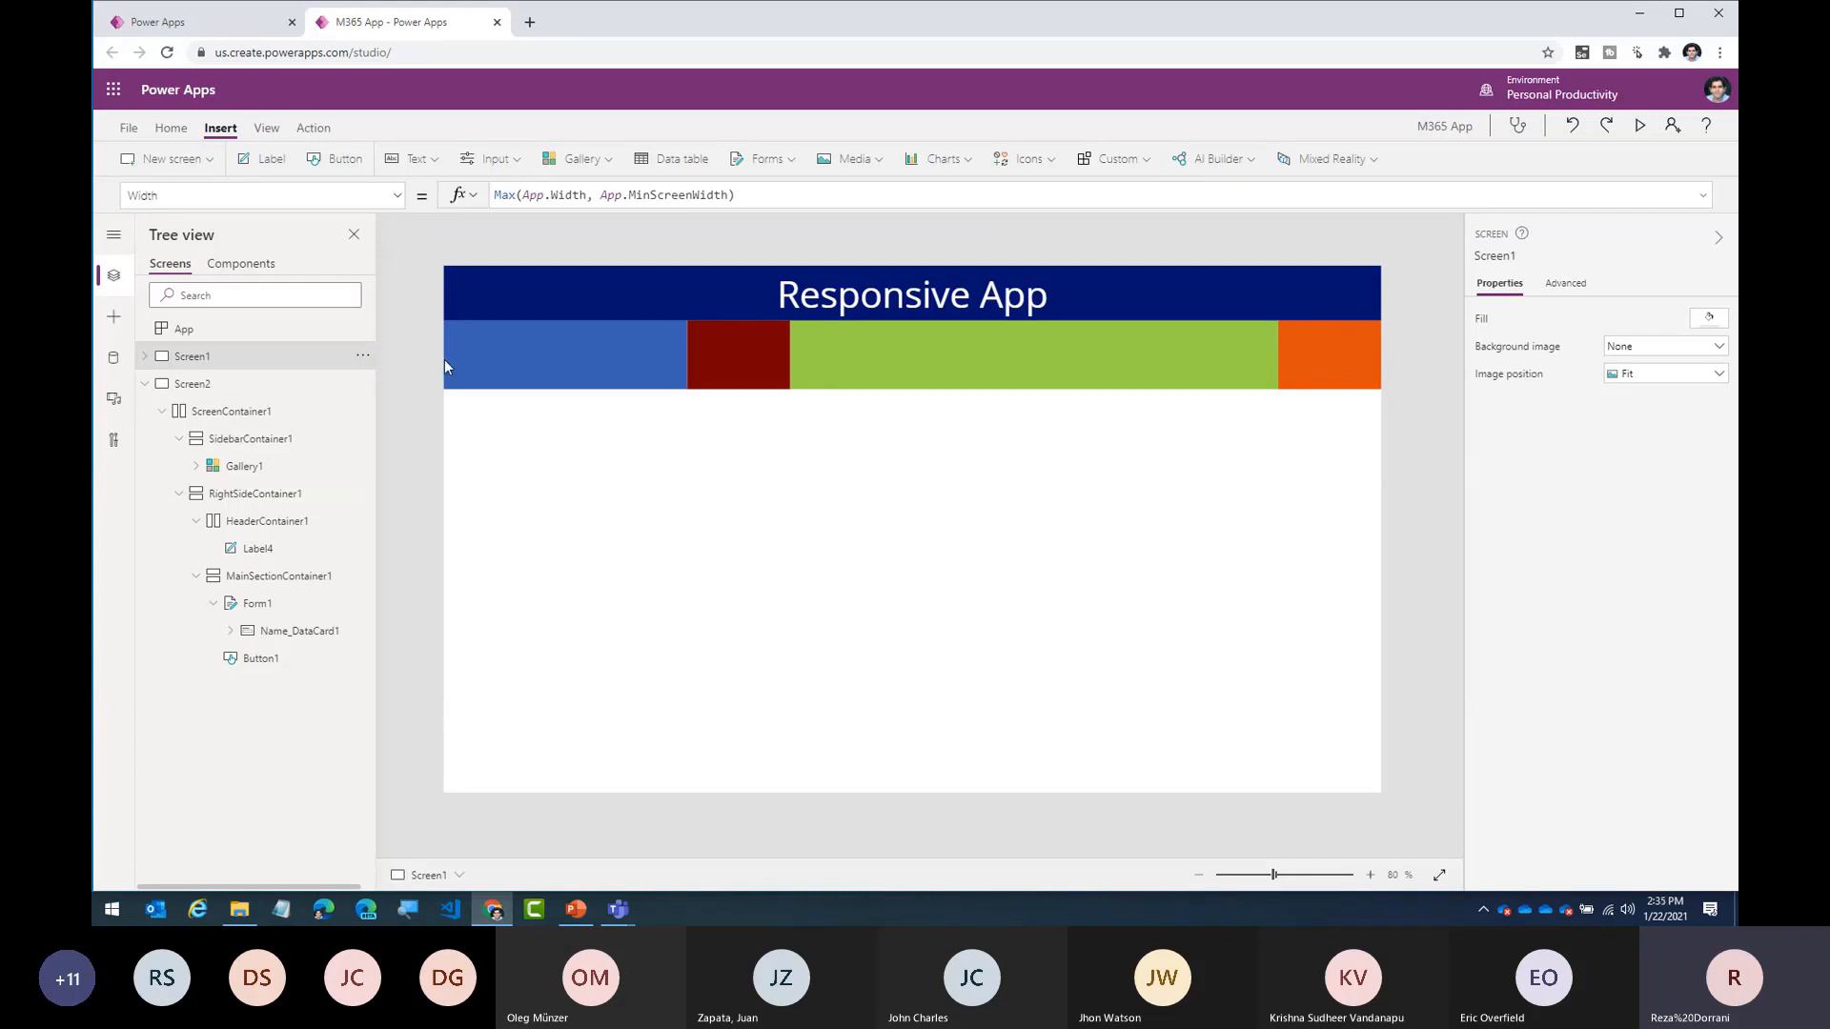
- Switch to PowerPoint, start the slide show from the "Demo – Responsive Apps" slide, and swap Presenter View with the slide show
{"action": "left_click", "coordinate": [575, 910]}
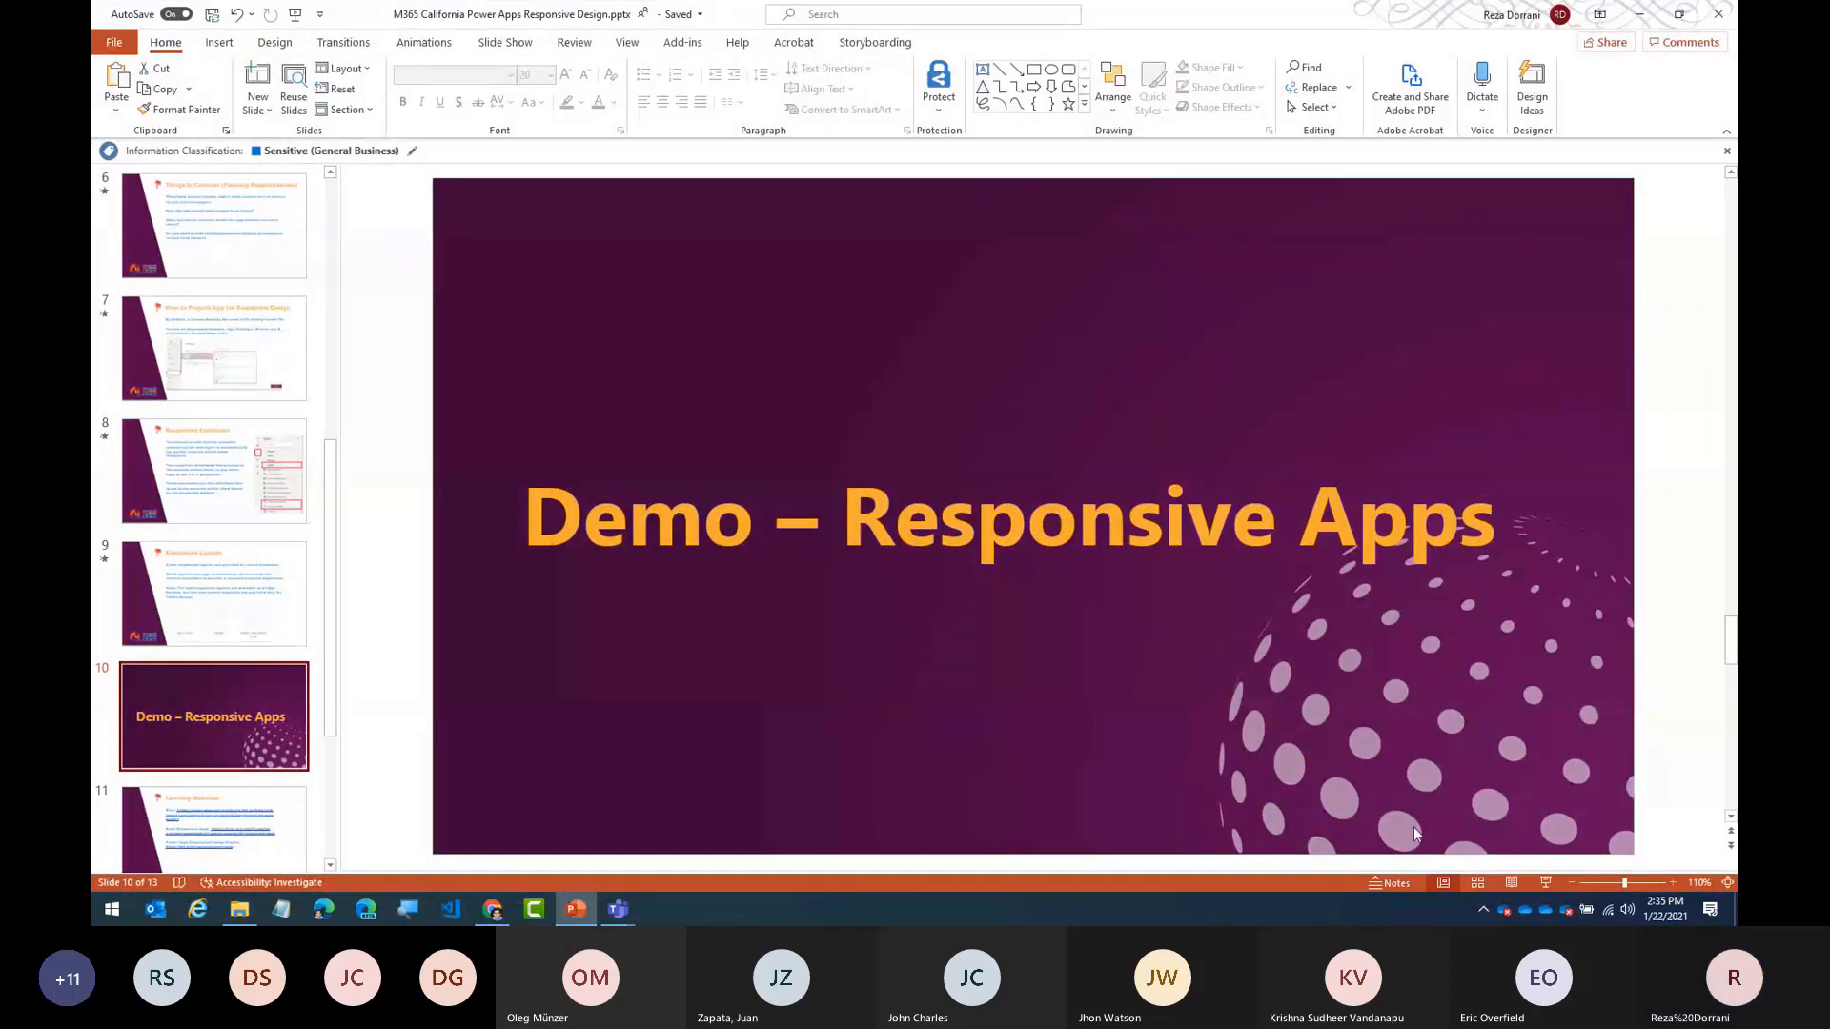
{"action": "left_click", "coordinate": [1546, 883]}
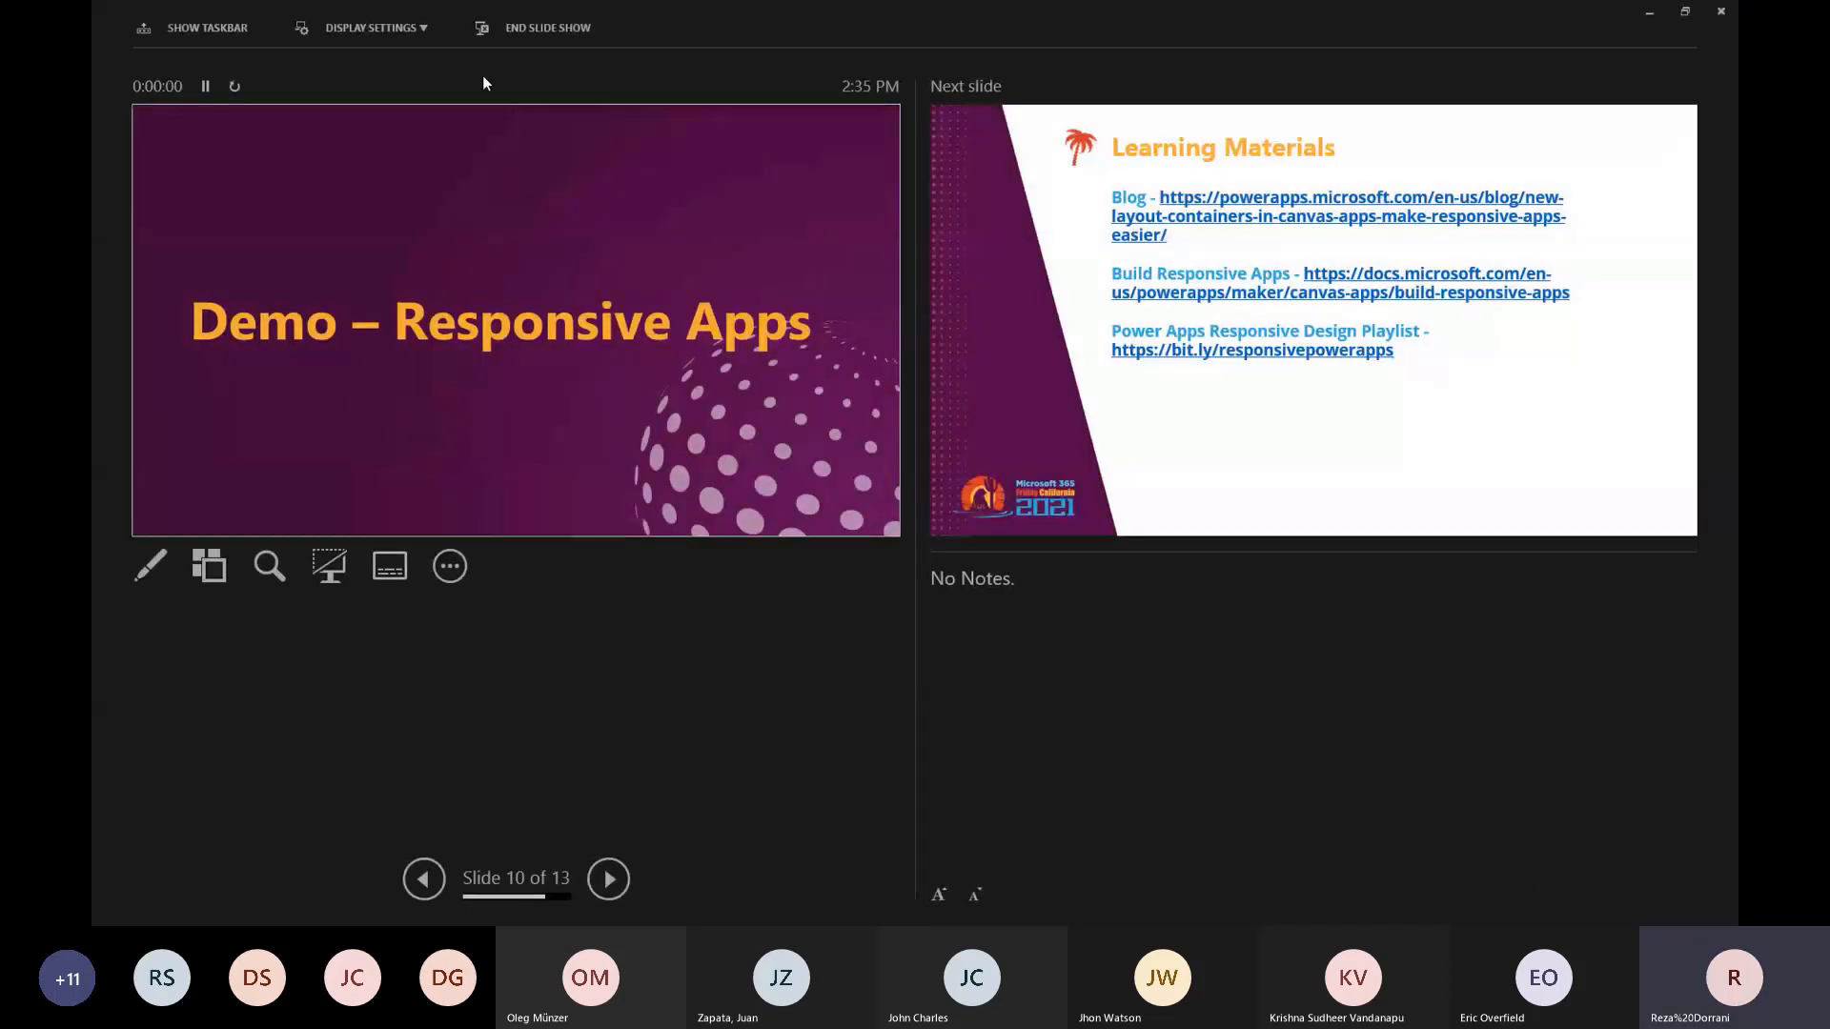
{"action": "left_click", "coordinate": [410, 28]}
{"action": "left_click", "coordinate": [414, 67]}
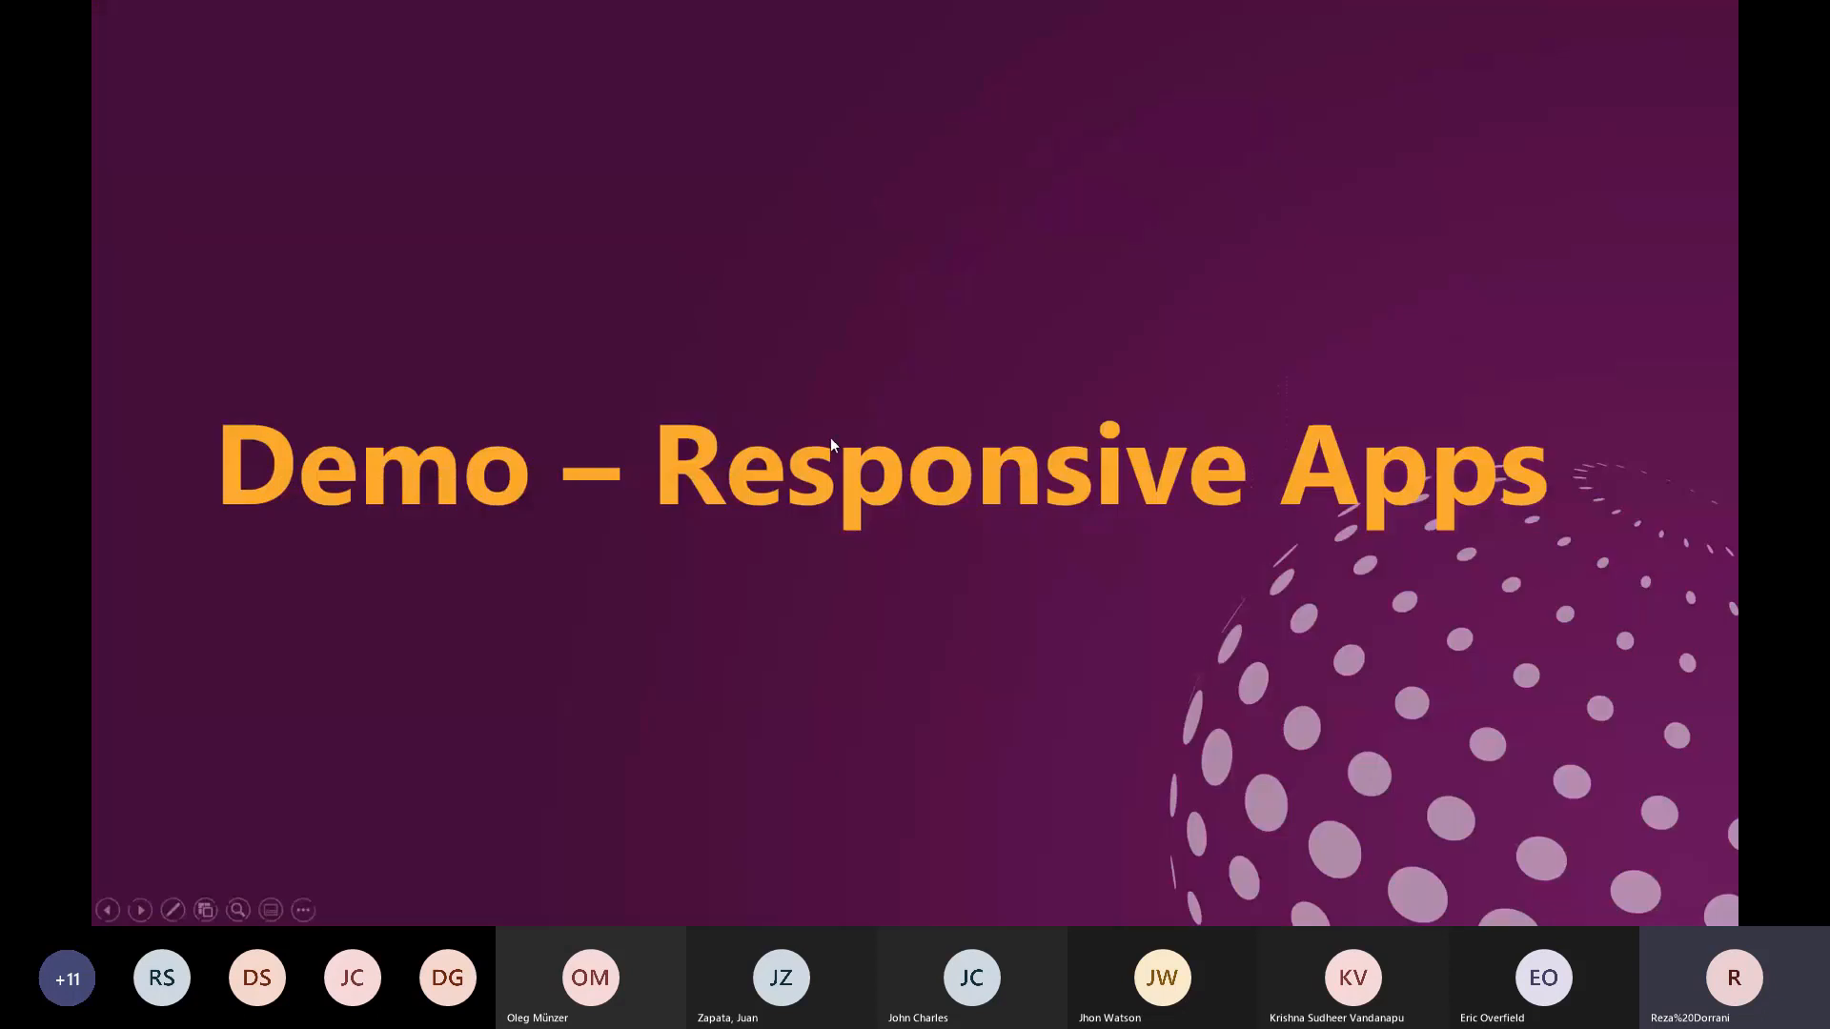